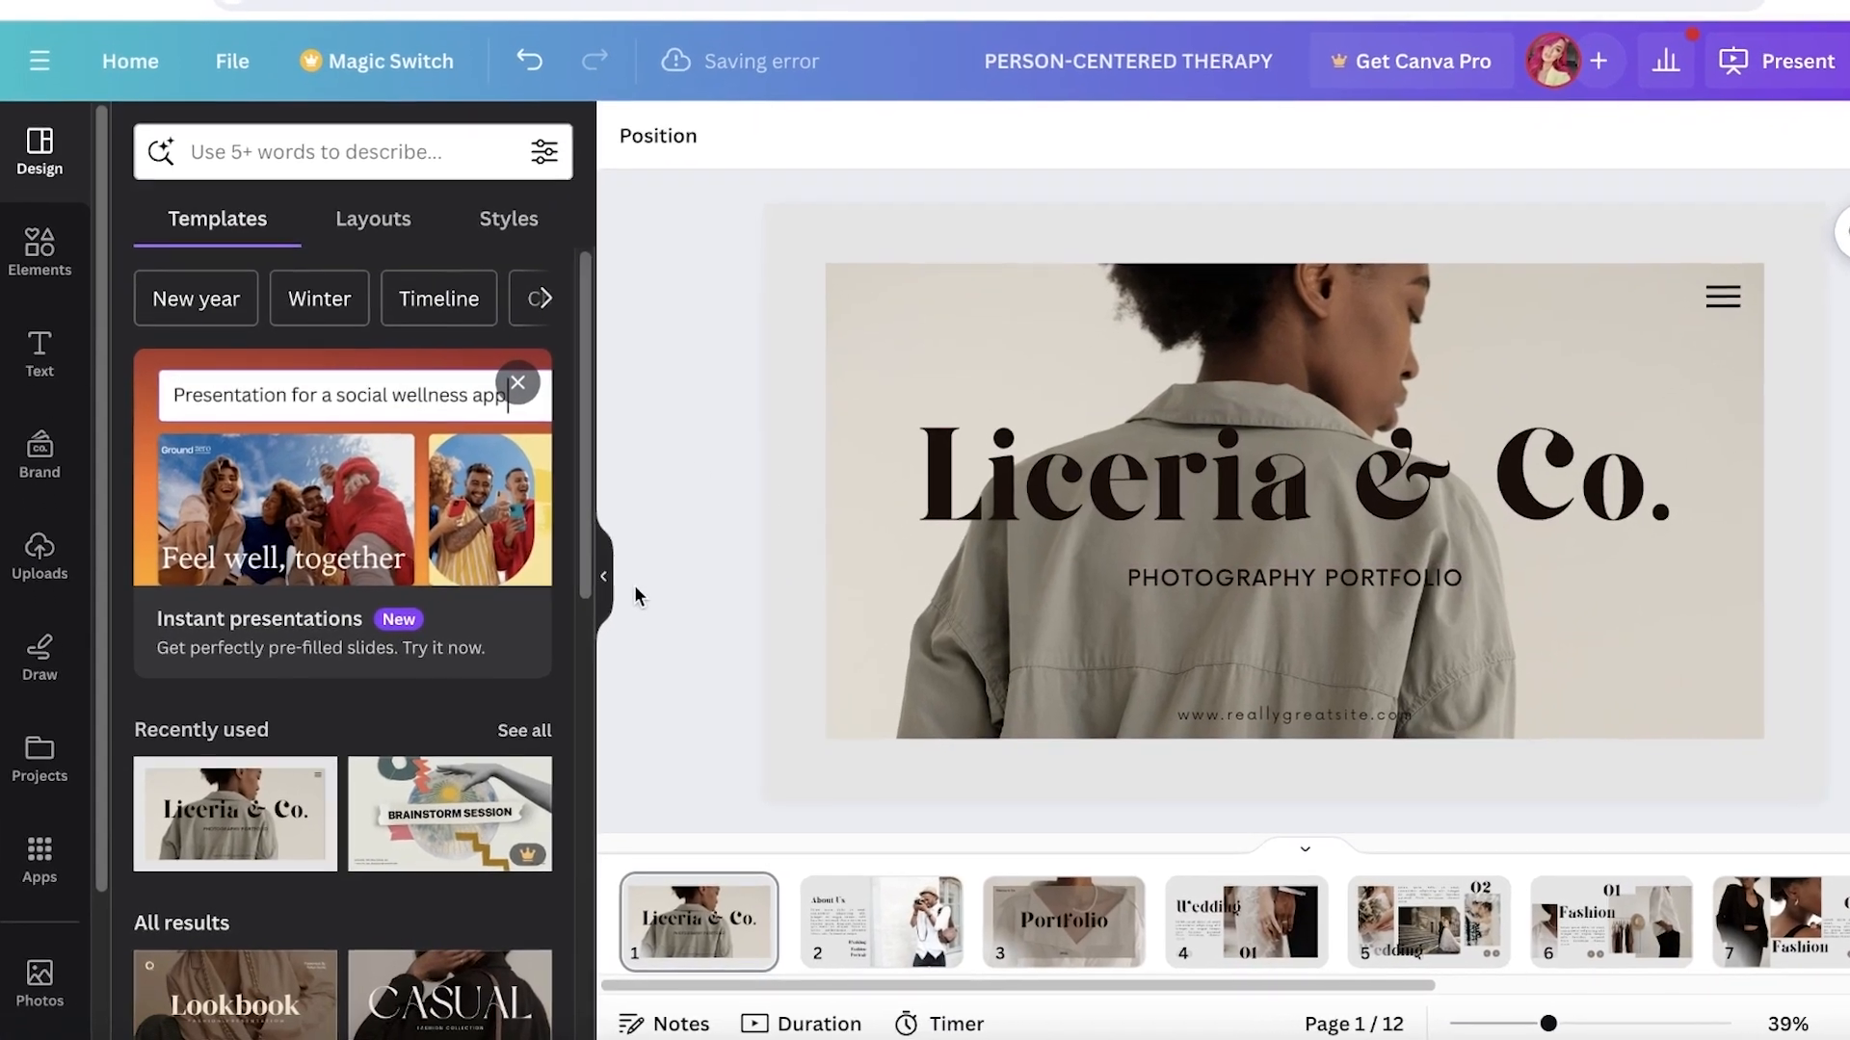
pyautogui.click(561, 615)
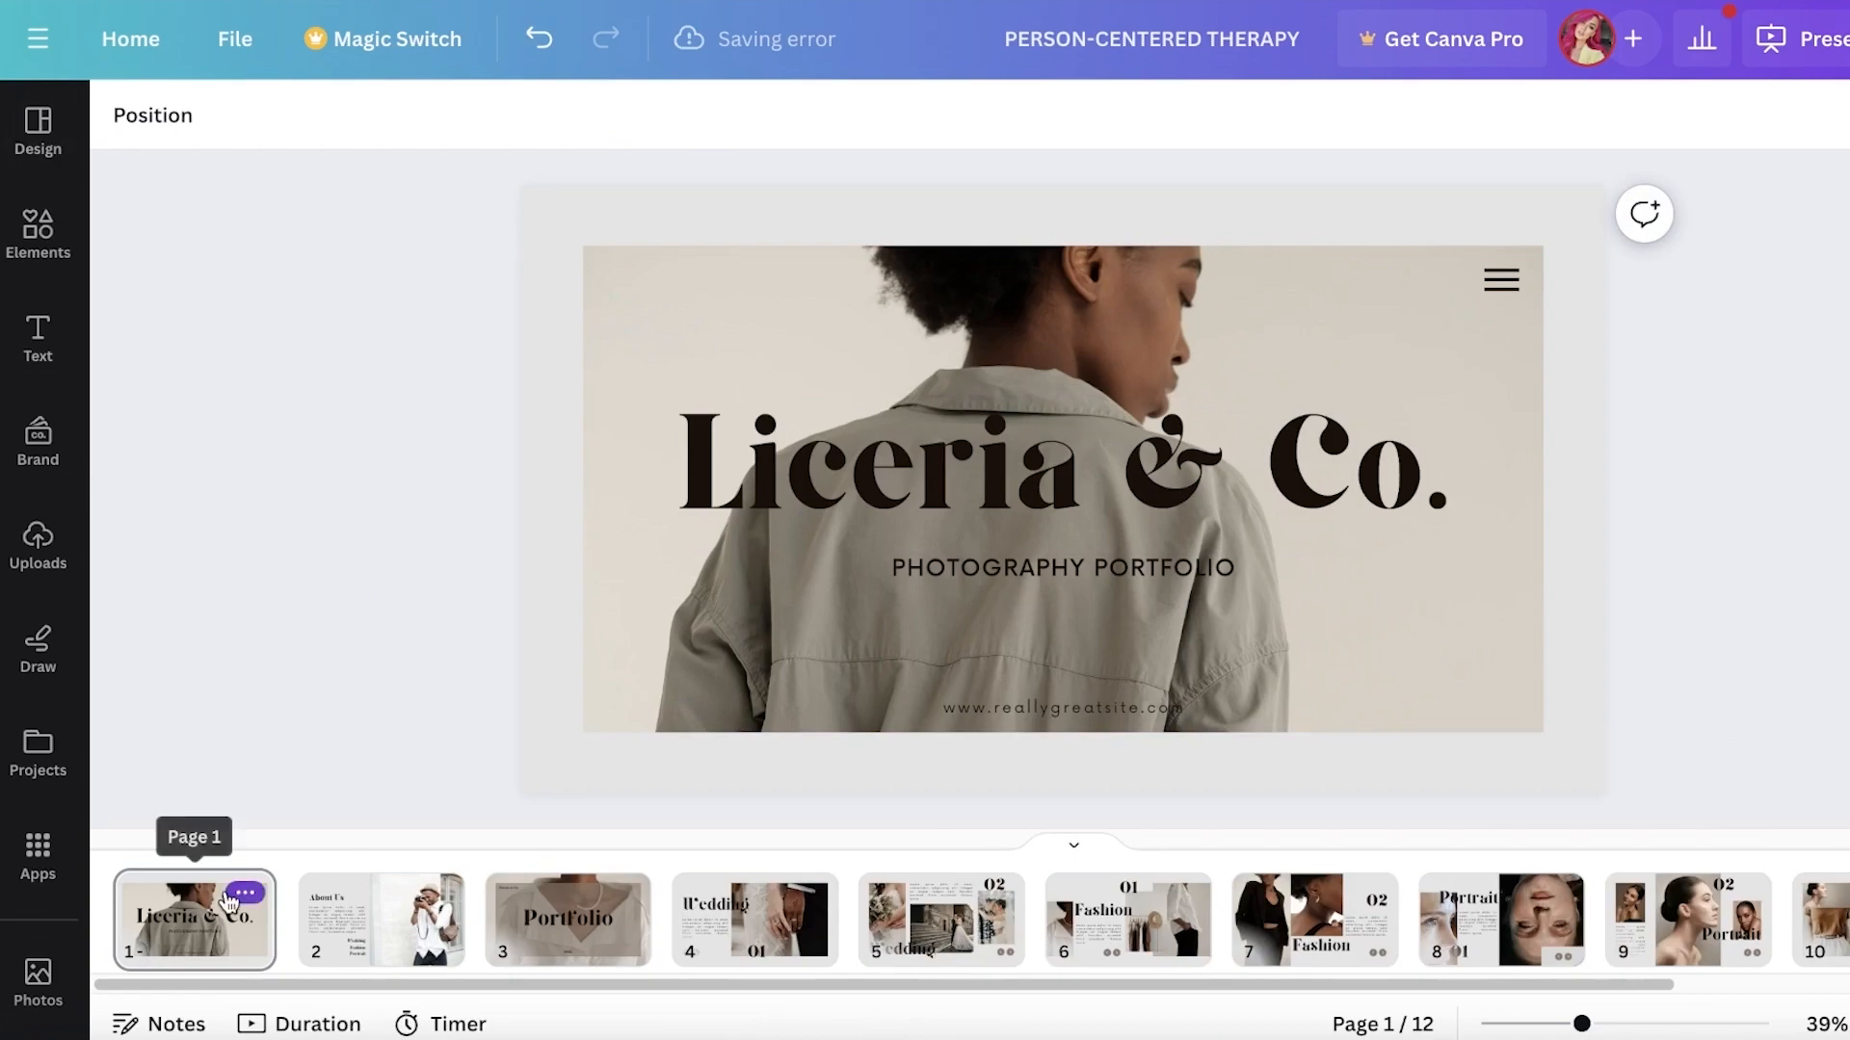
pyautogui.click(38, 216)
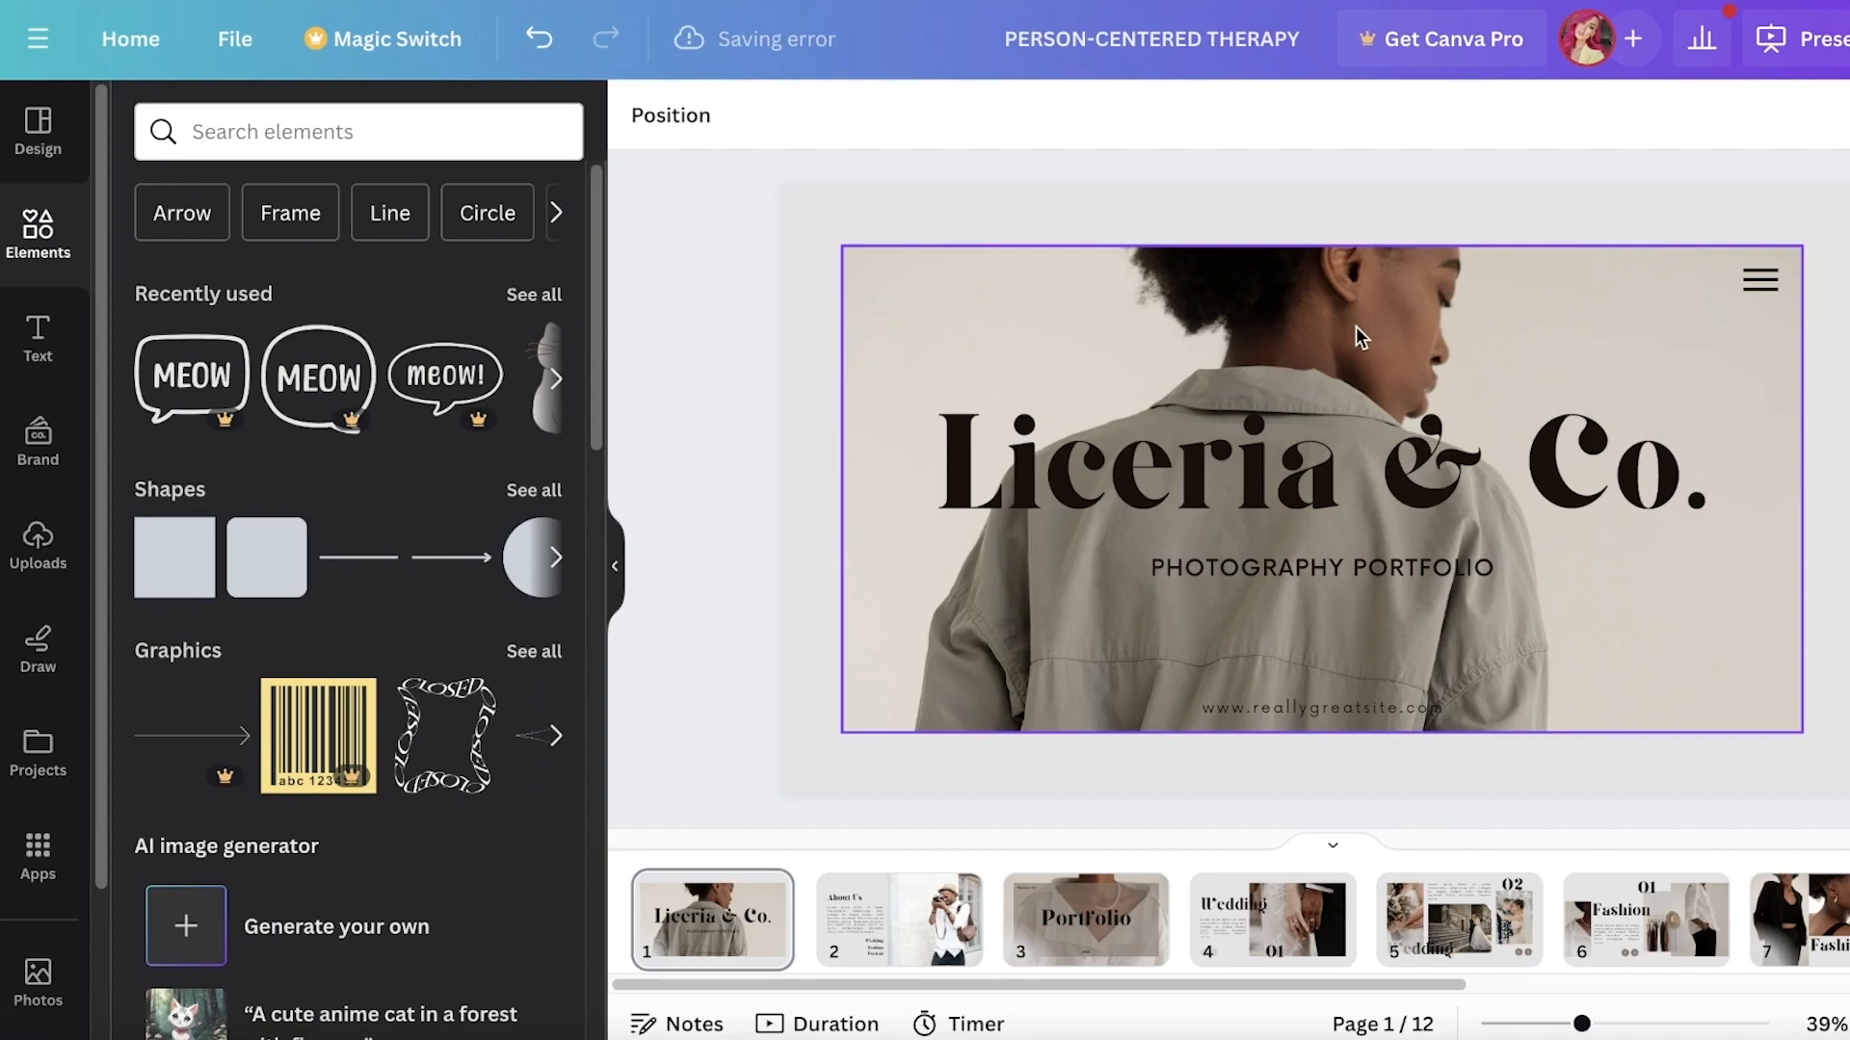
pyautogui.click(881, 881)
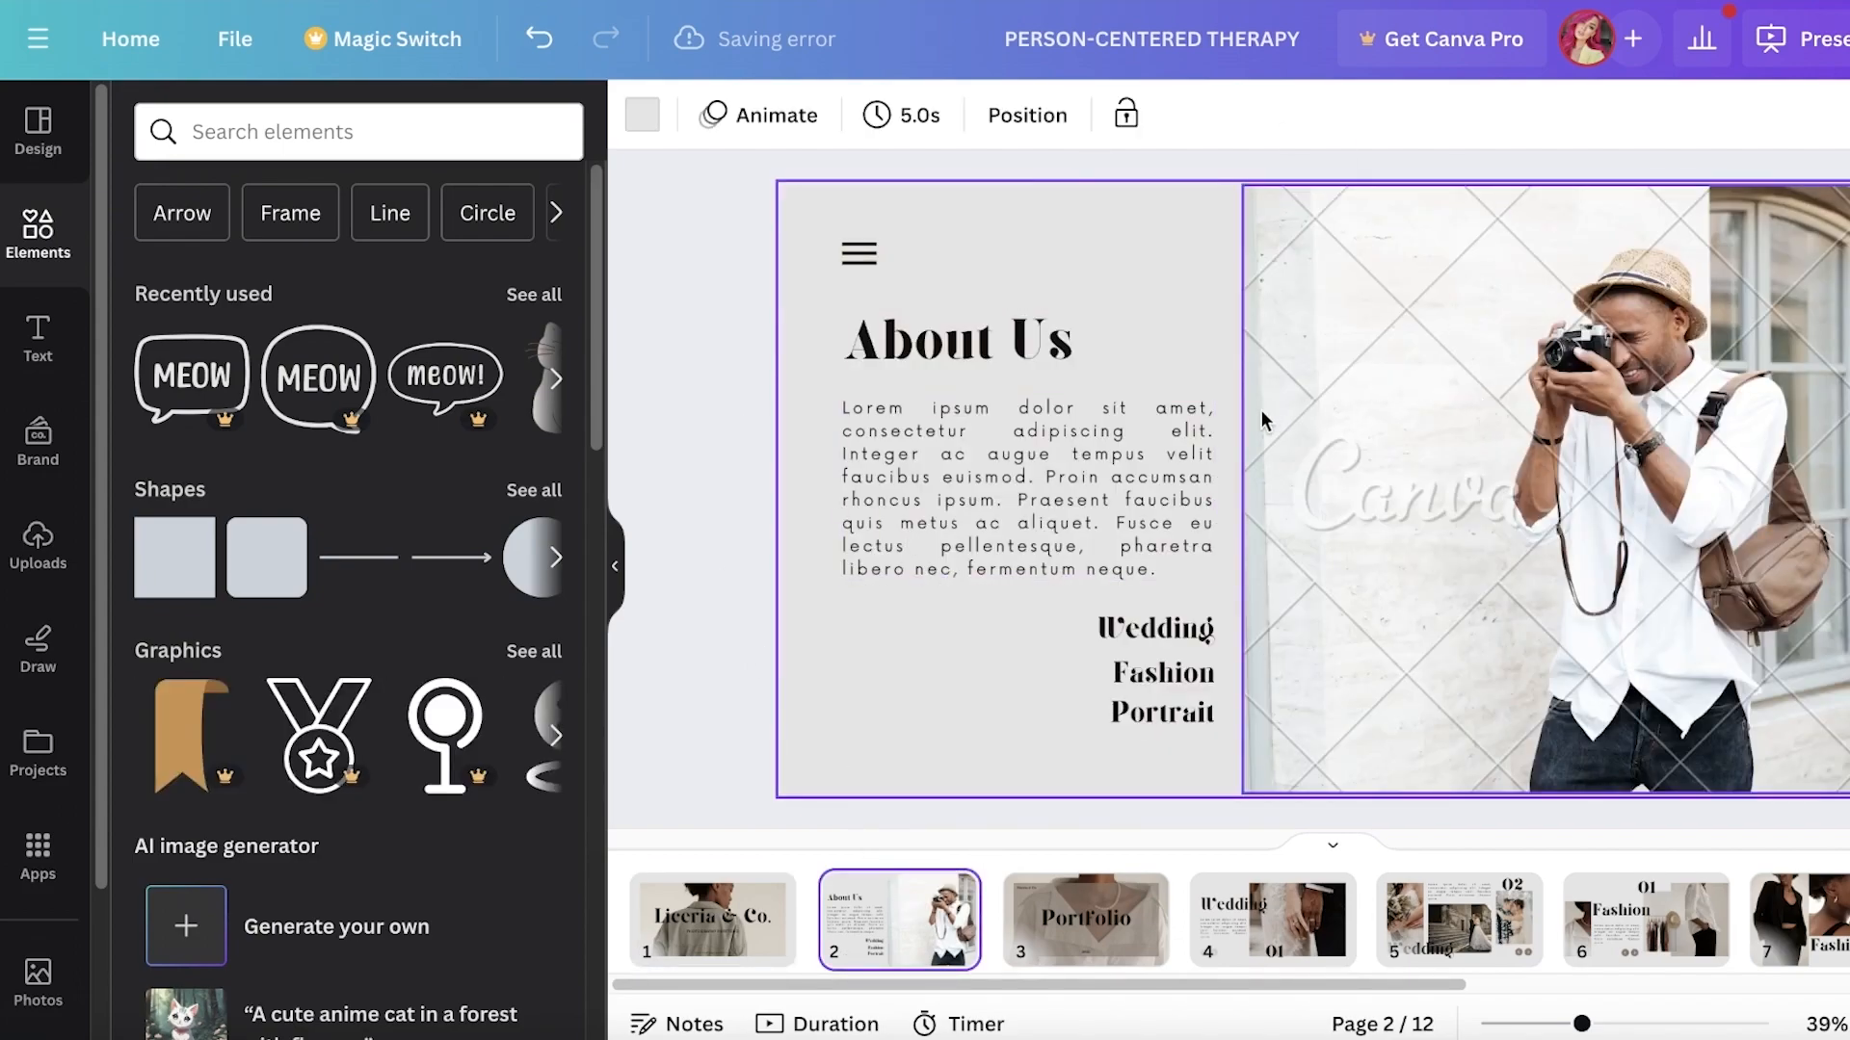
pyautogui.click(692, 905)
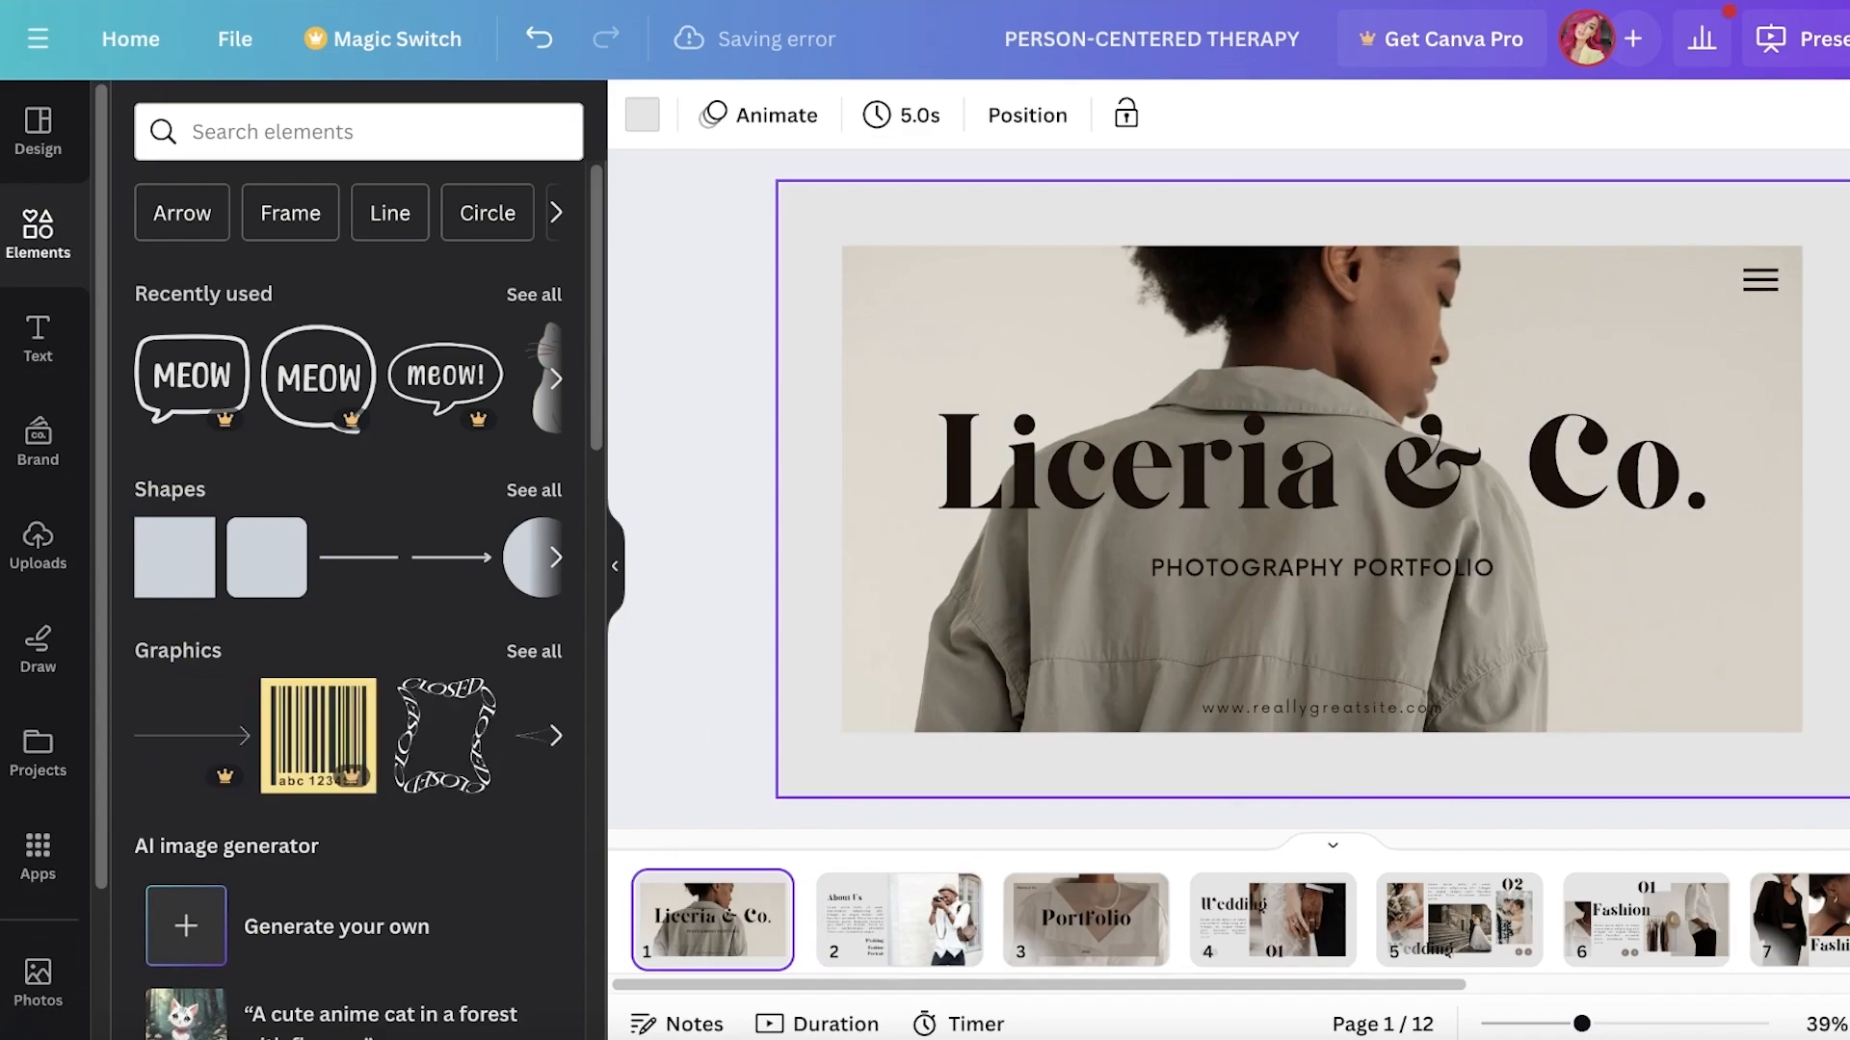
pyautogui.moveTo(1581, 1023); pyautogui.dragTo(1593, 1024)
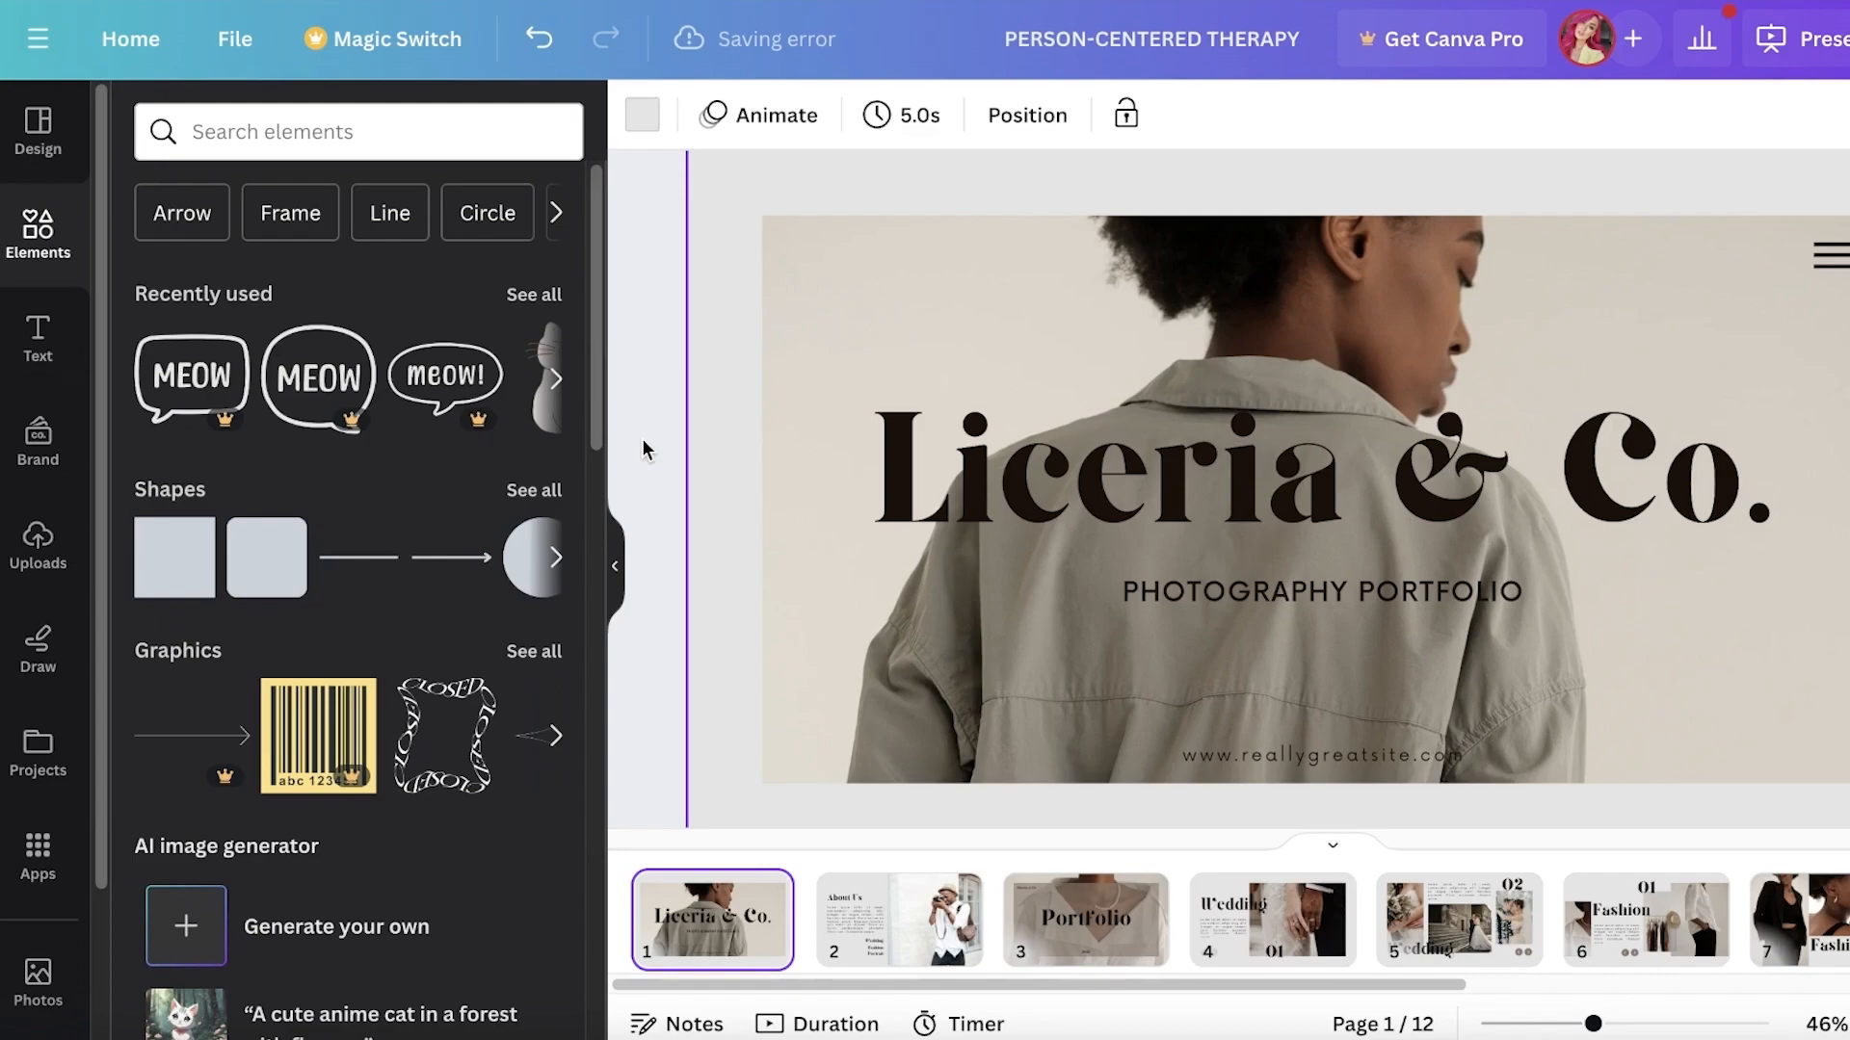
pyautogui.click(989, 416)
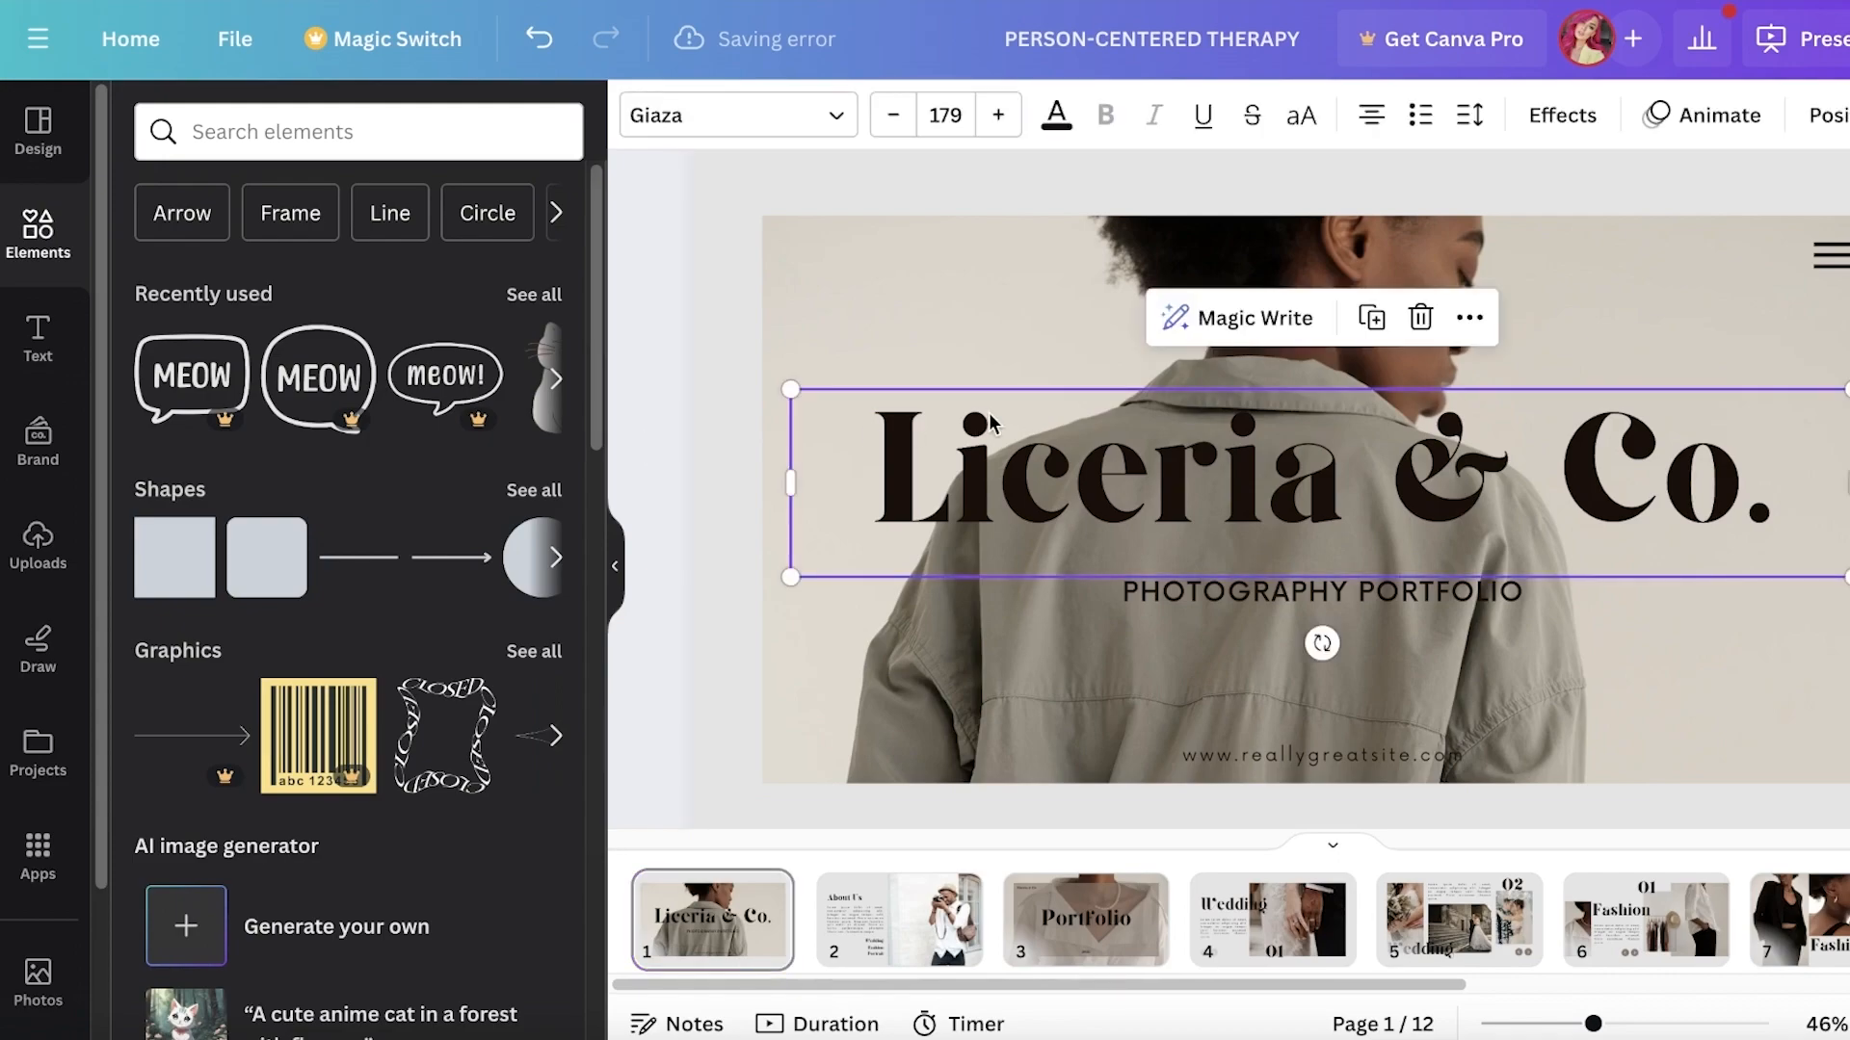
pyautogui.click(672, 369)
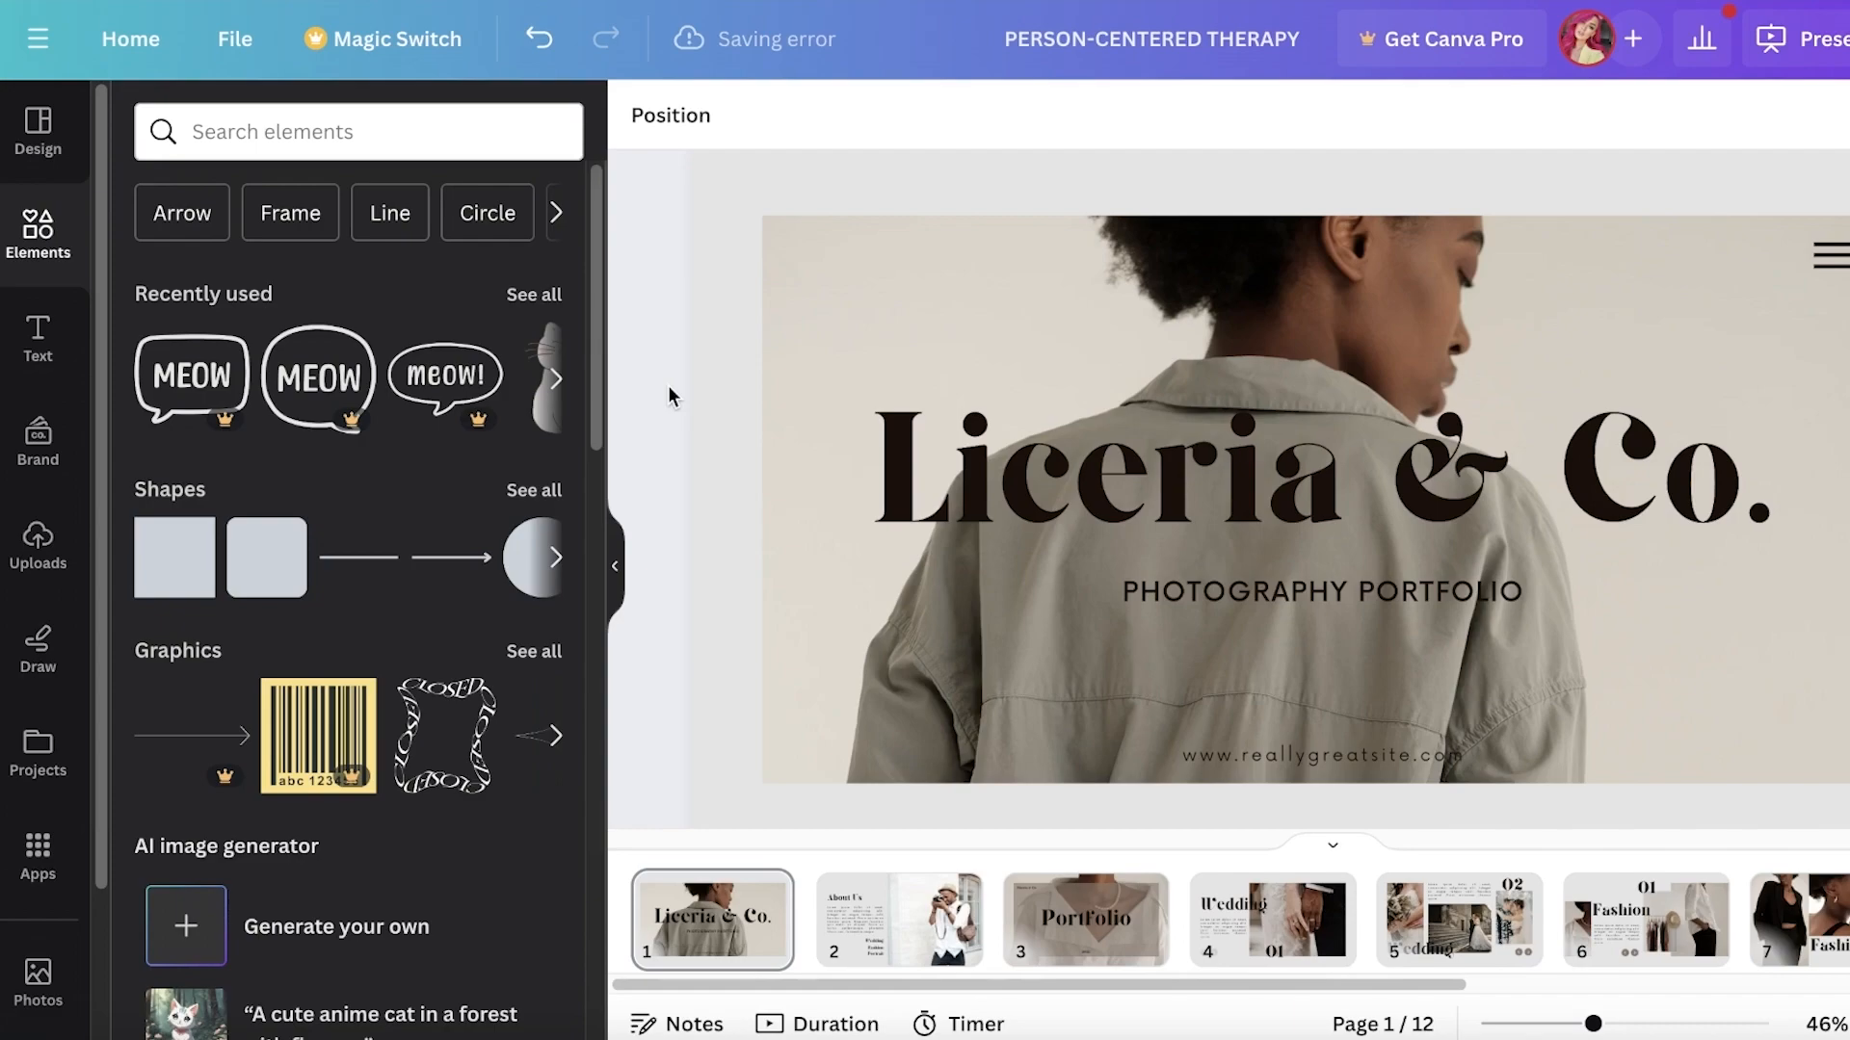
# Browse the available text animations for the "Liceria & Co." title on page 1 and preview their effects
pyautogui.click(929, 493)
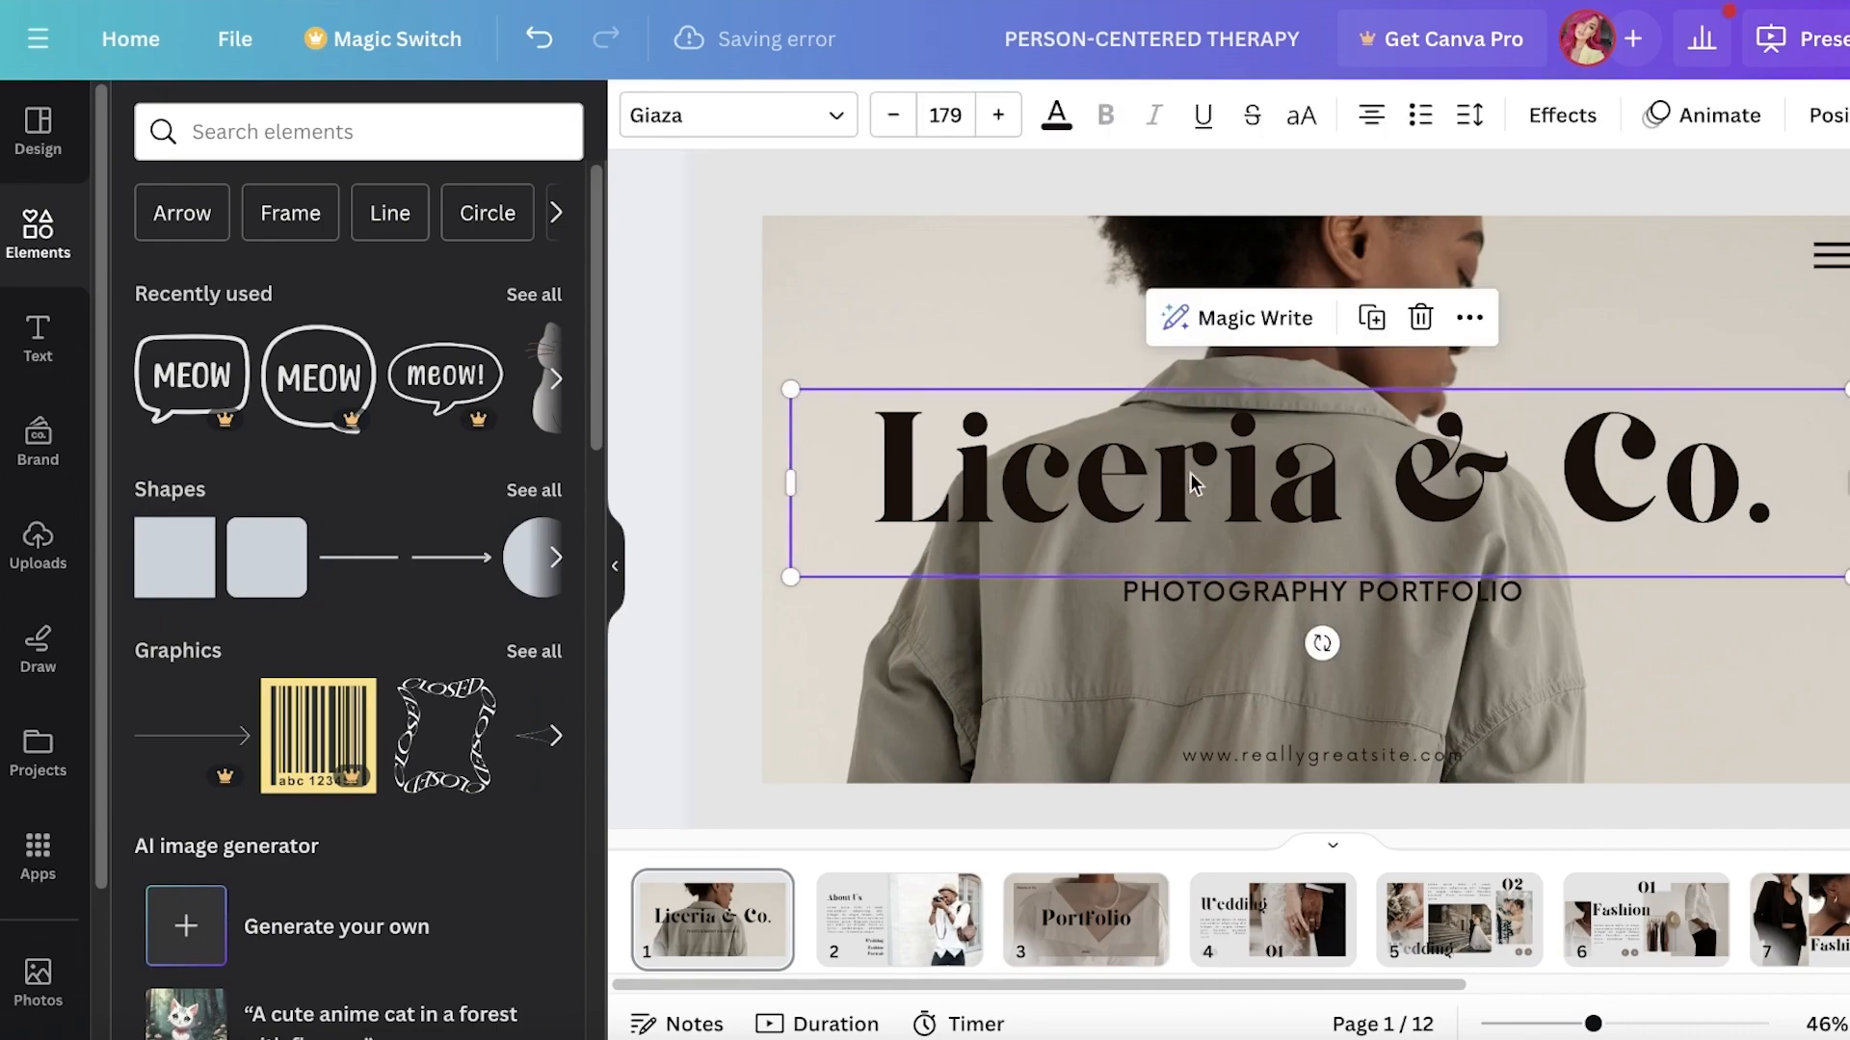
pyautogui.click(1770, 135)
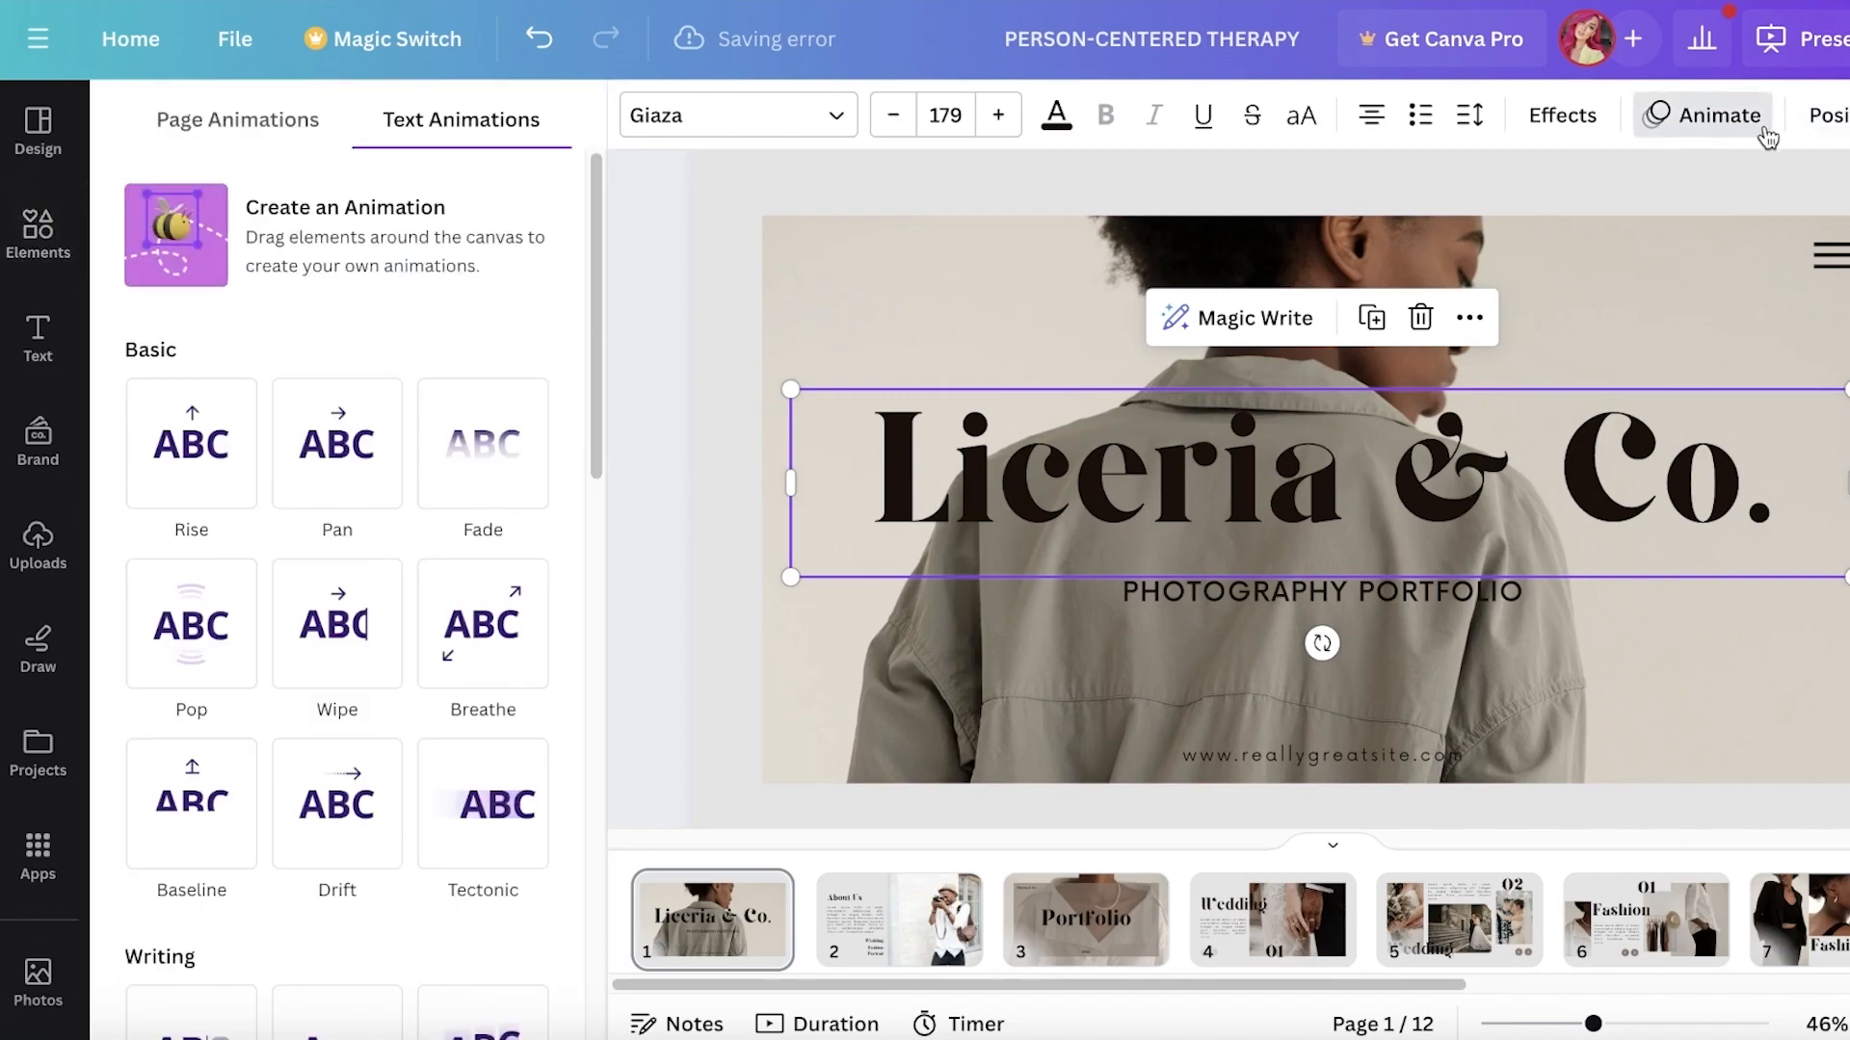
pyautogui.scroll(-10, 193, 674)
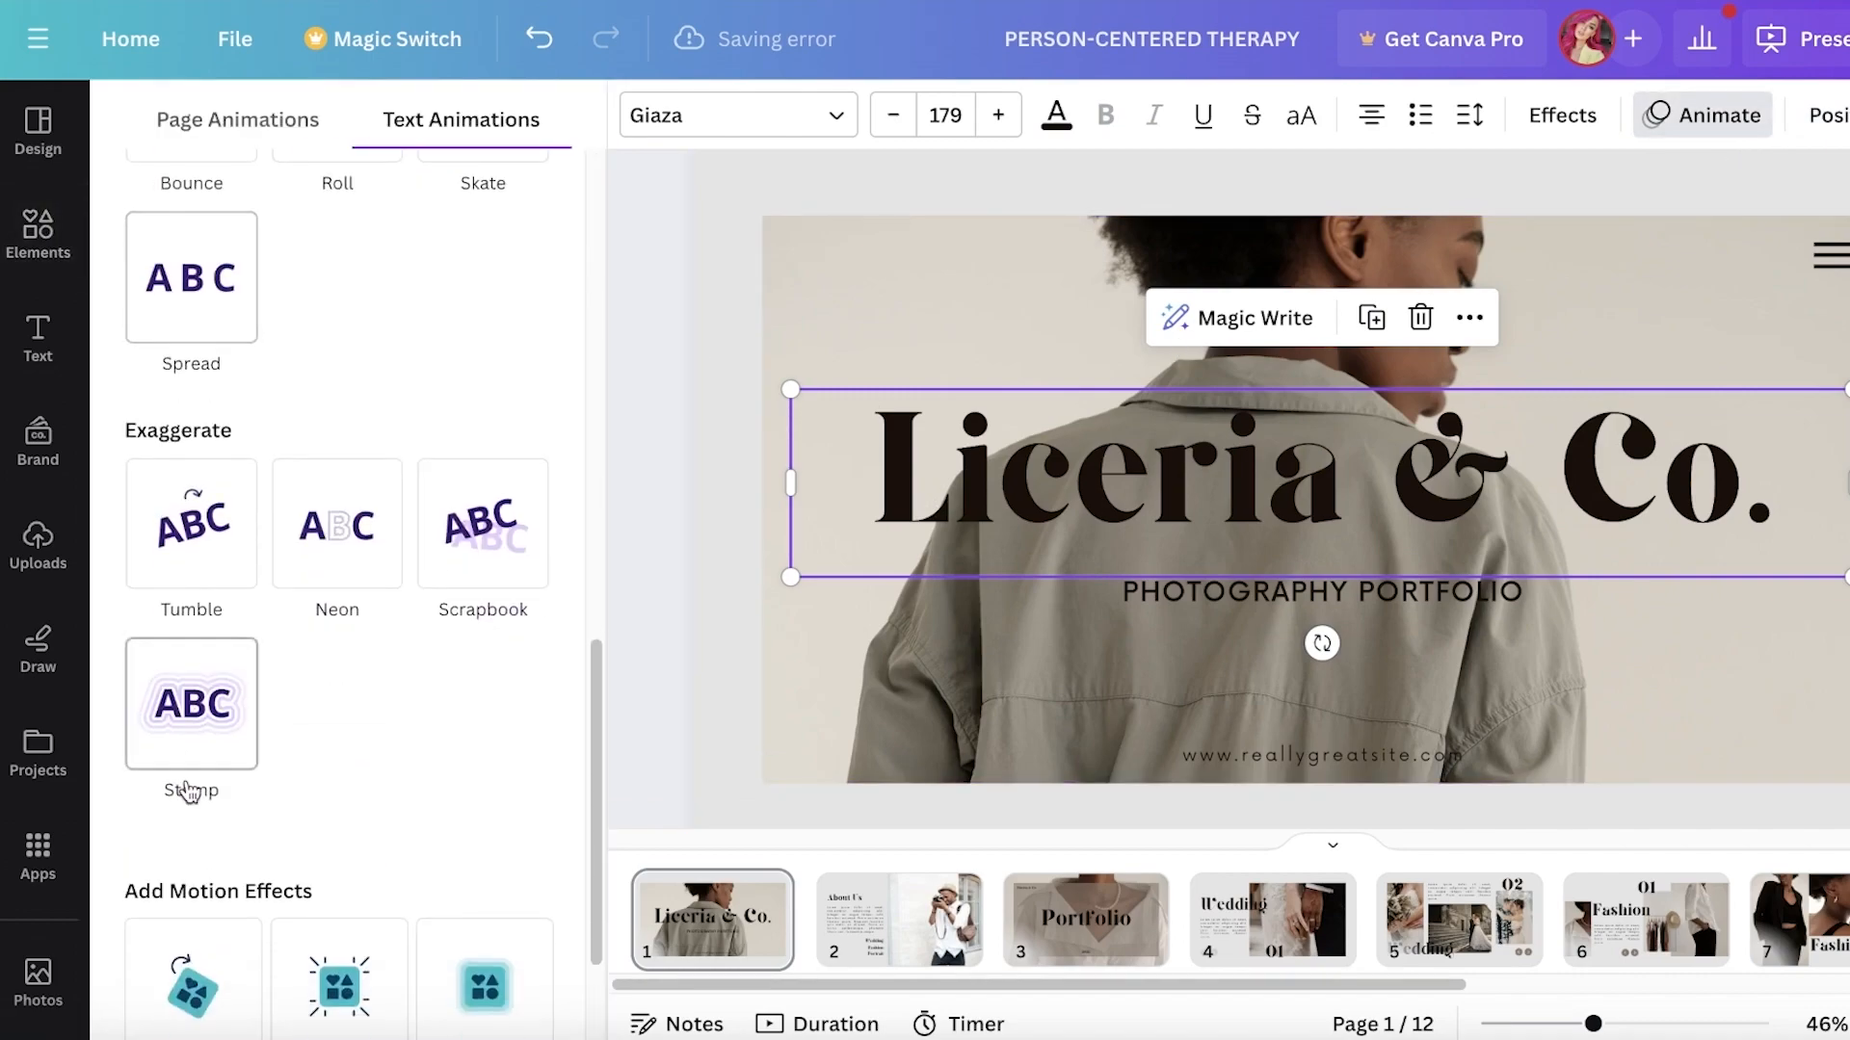
pyautogui.click(189, 788)
pyautogui.scroll(-2, 188, 790)
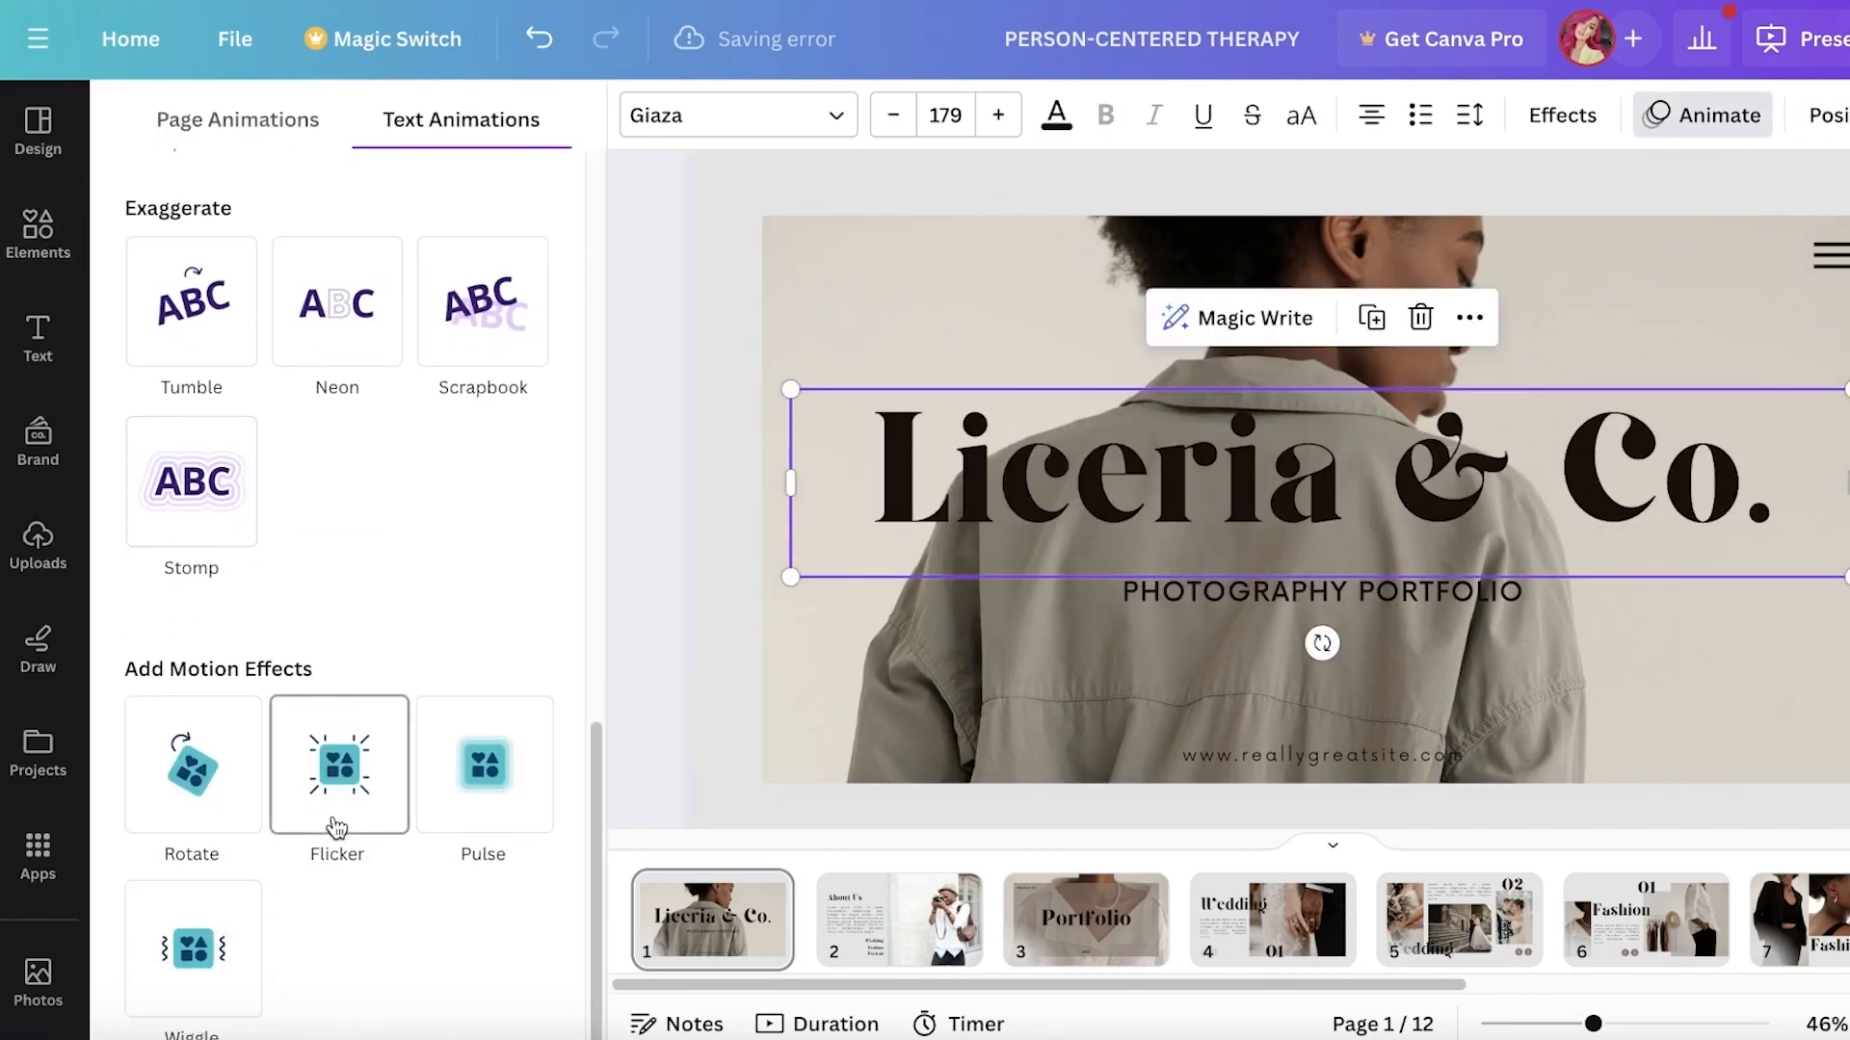
pyautogui.click(207, 775)
pyautogui.scroll(3, 206, 761)
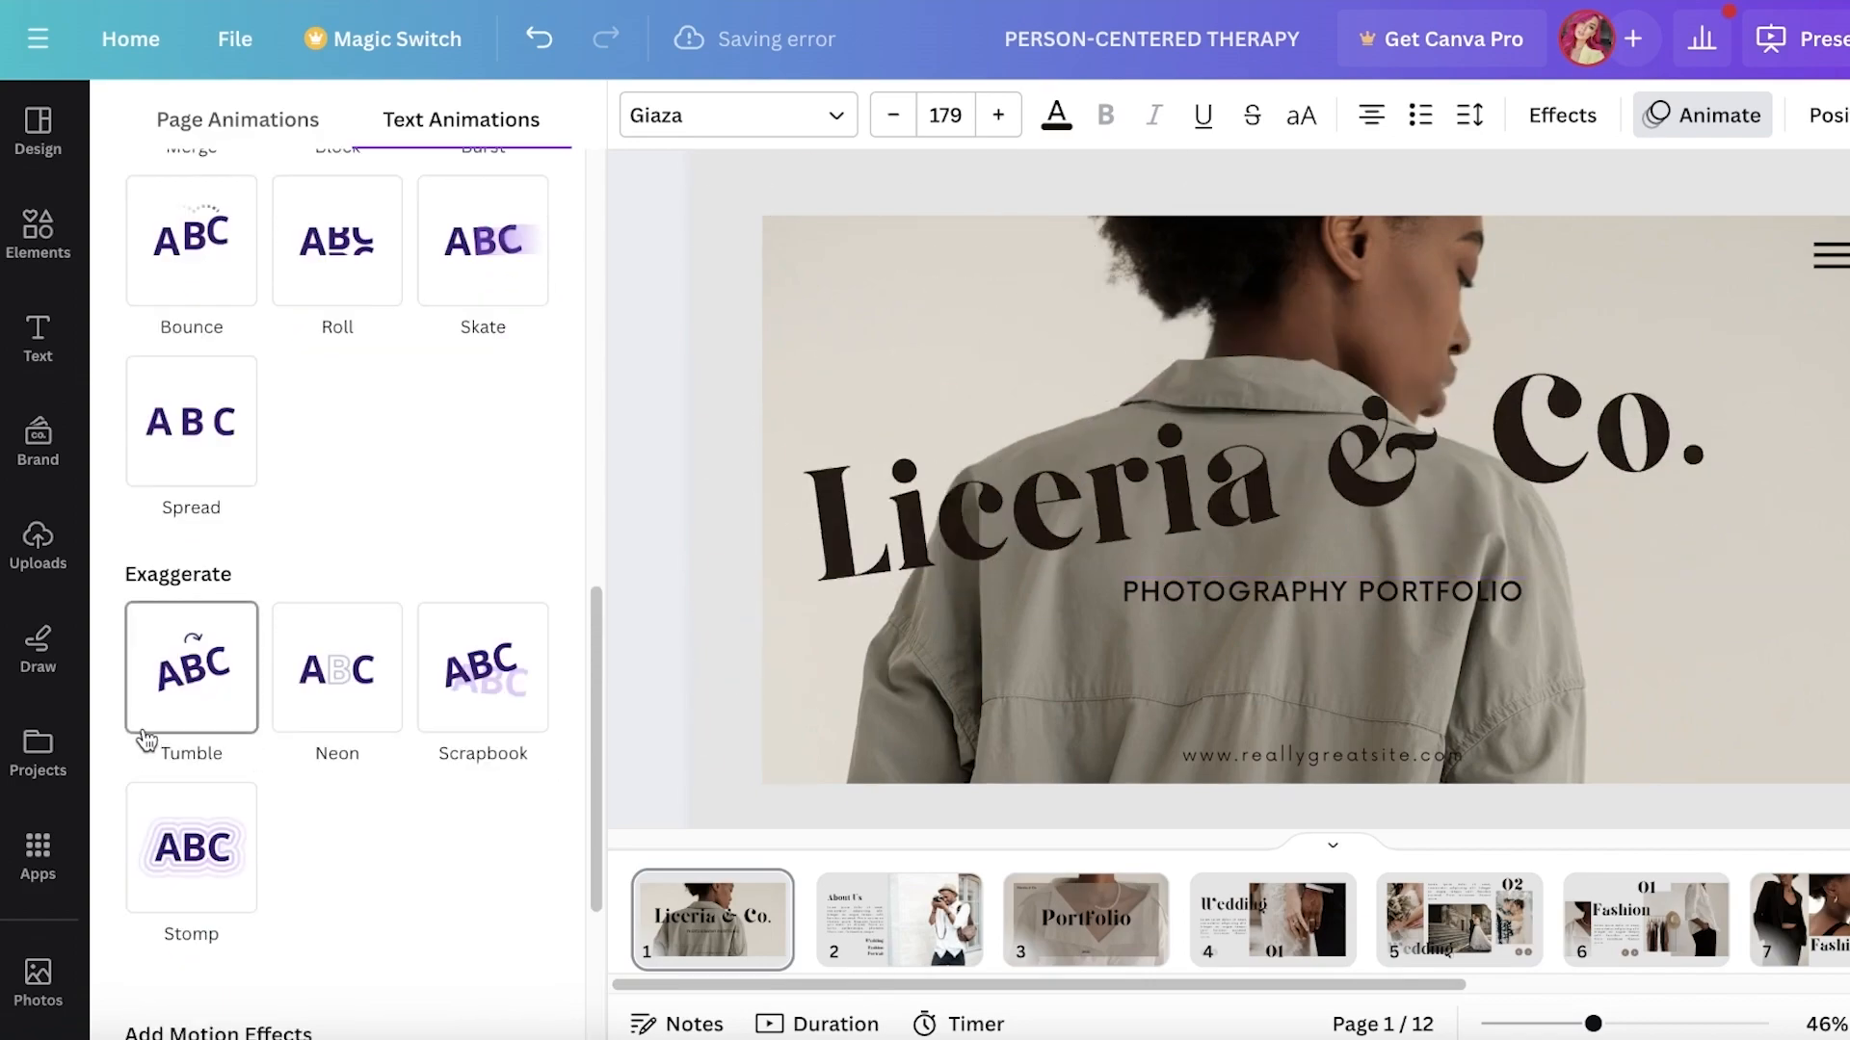
pyautogui.click(449, 696)
pyautogui.scroll(1, 360, 690)
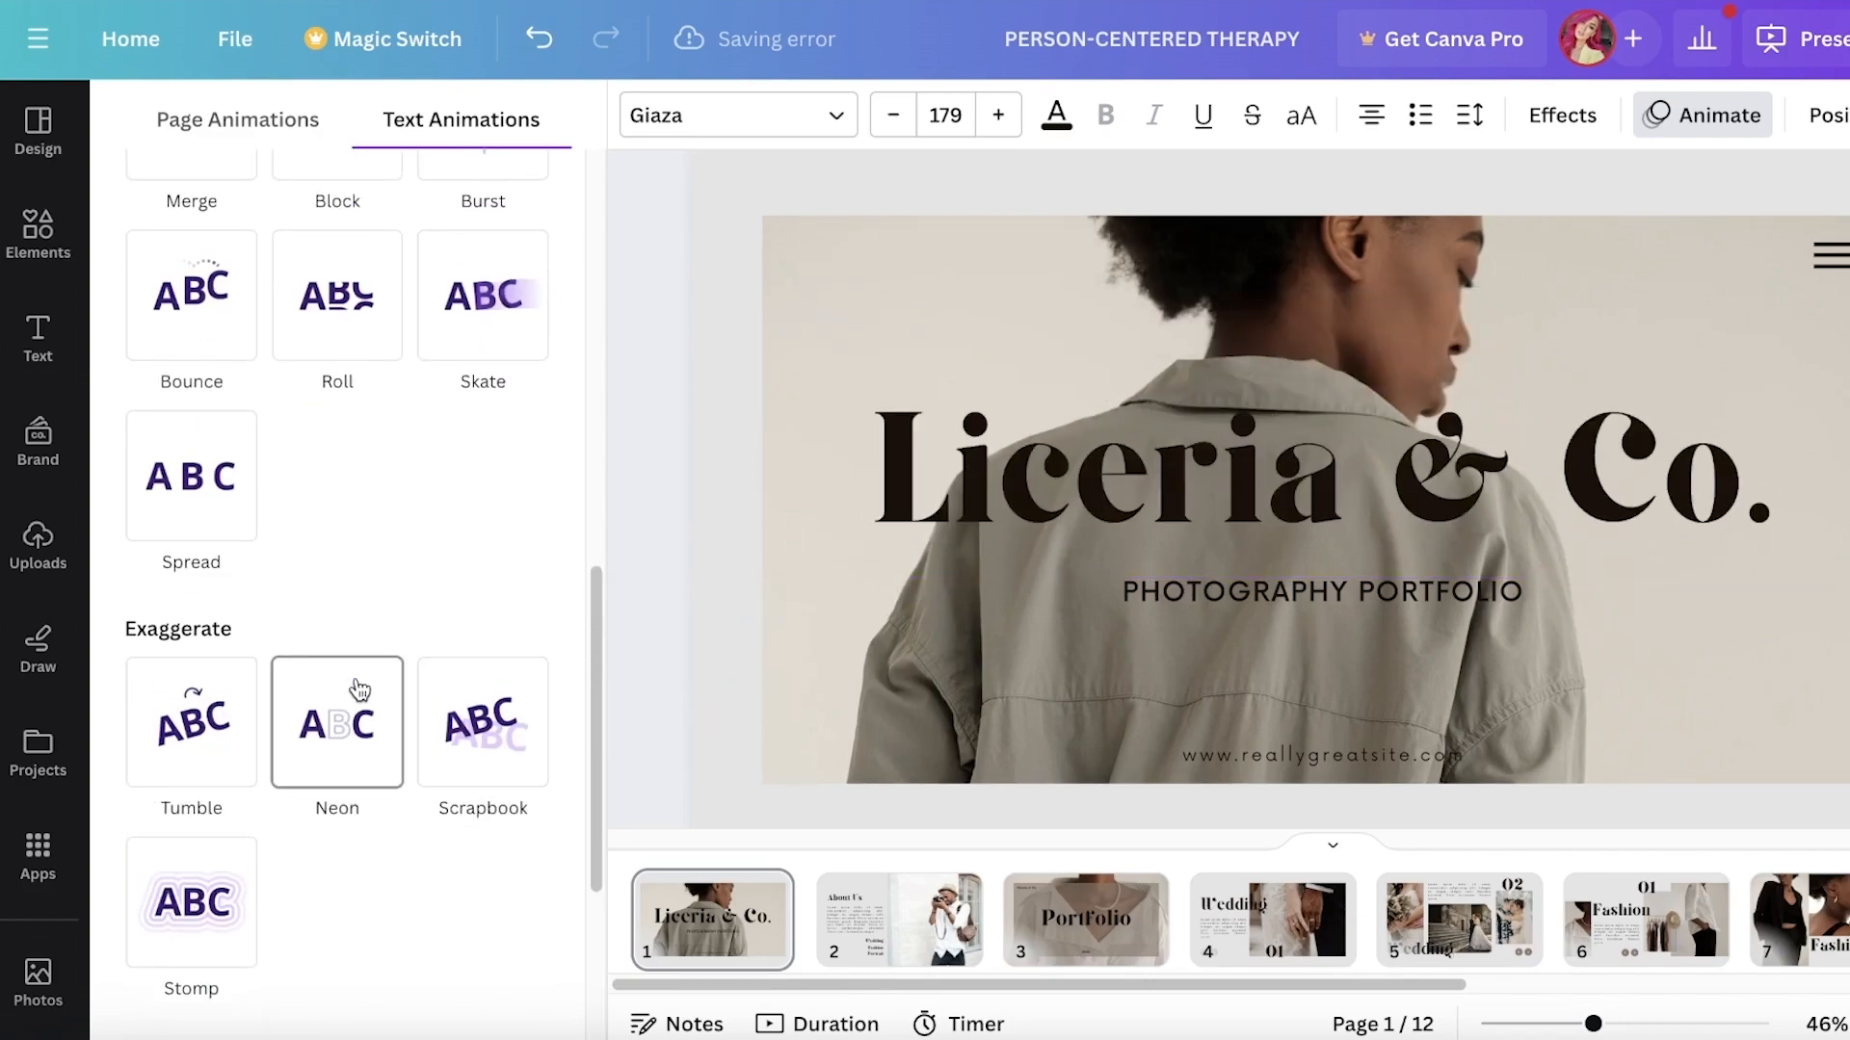
pyautogui.scroll(3, 164, 549)
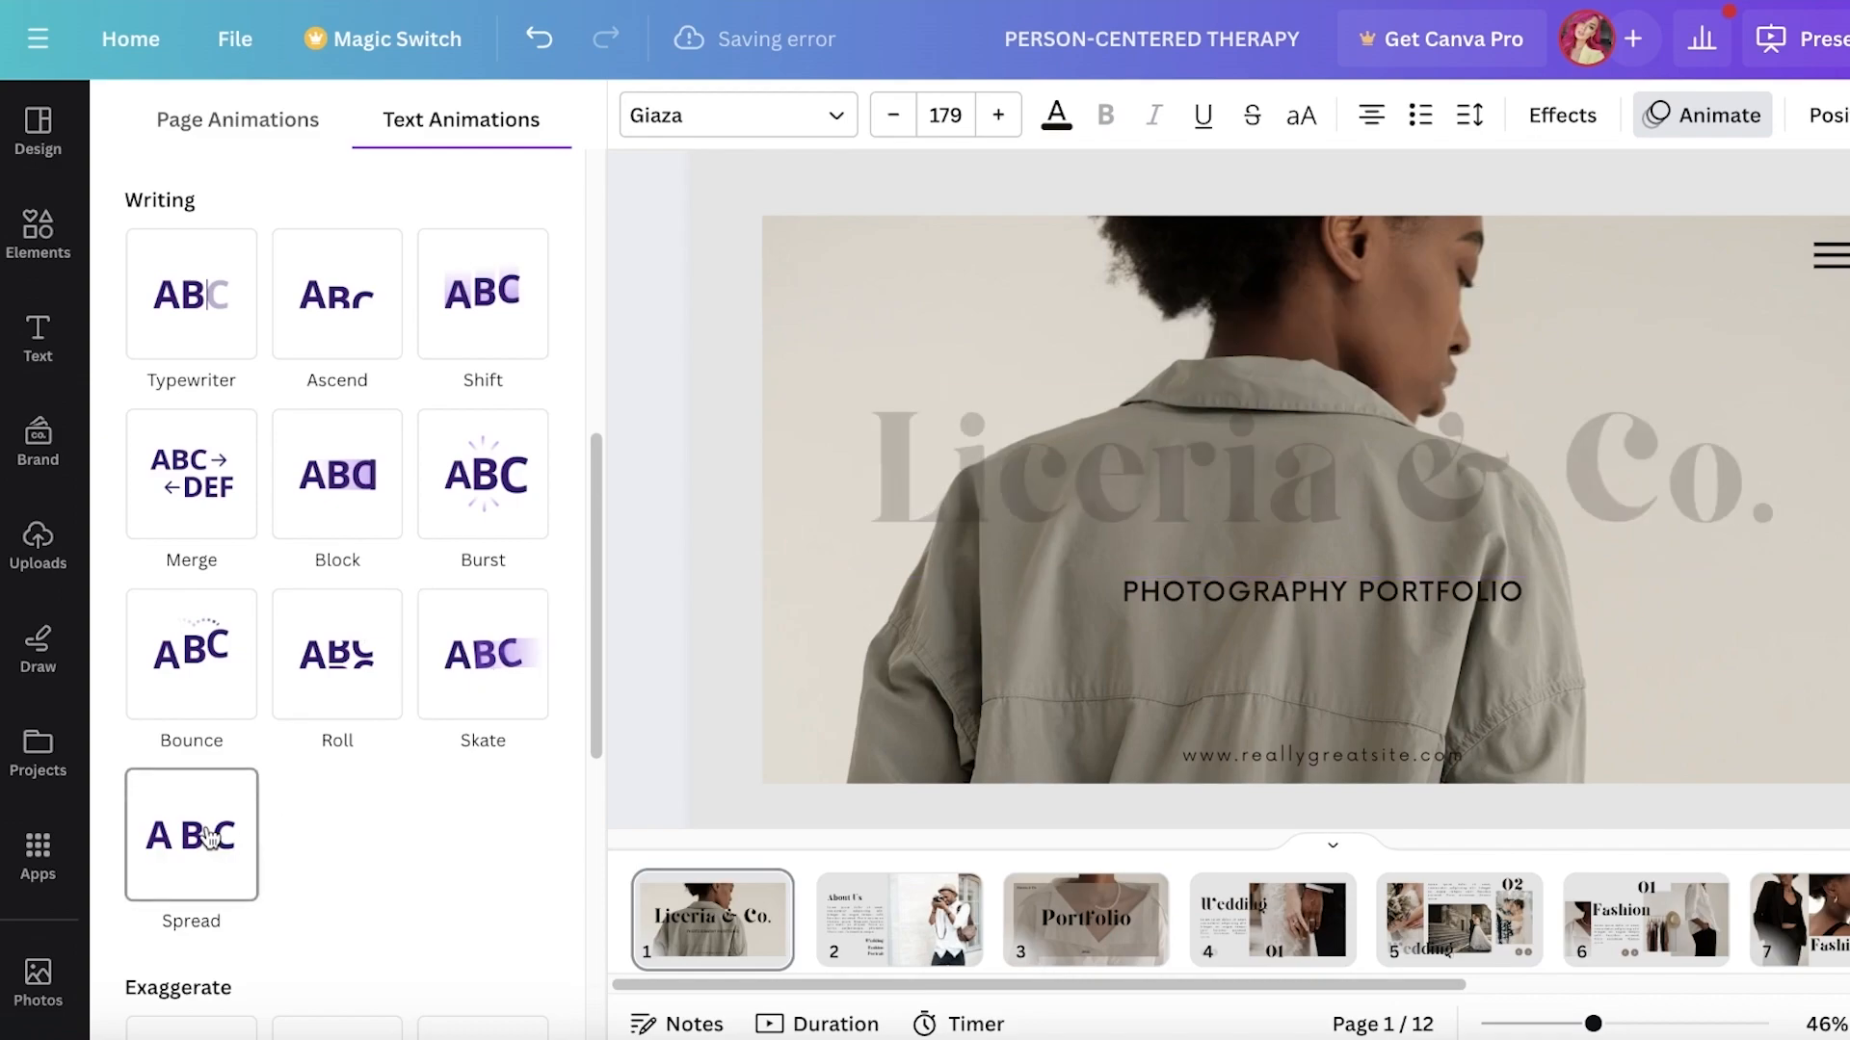
pyautogui.scroll(5, 192, 665)
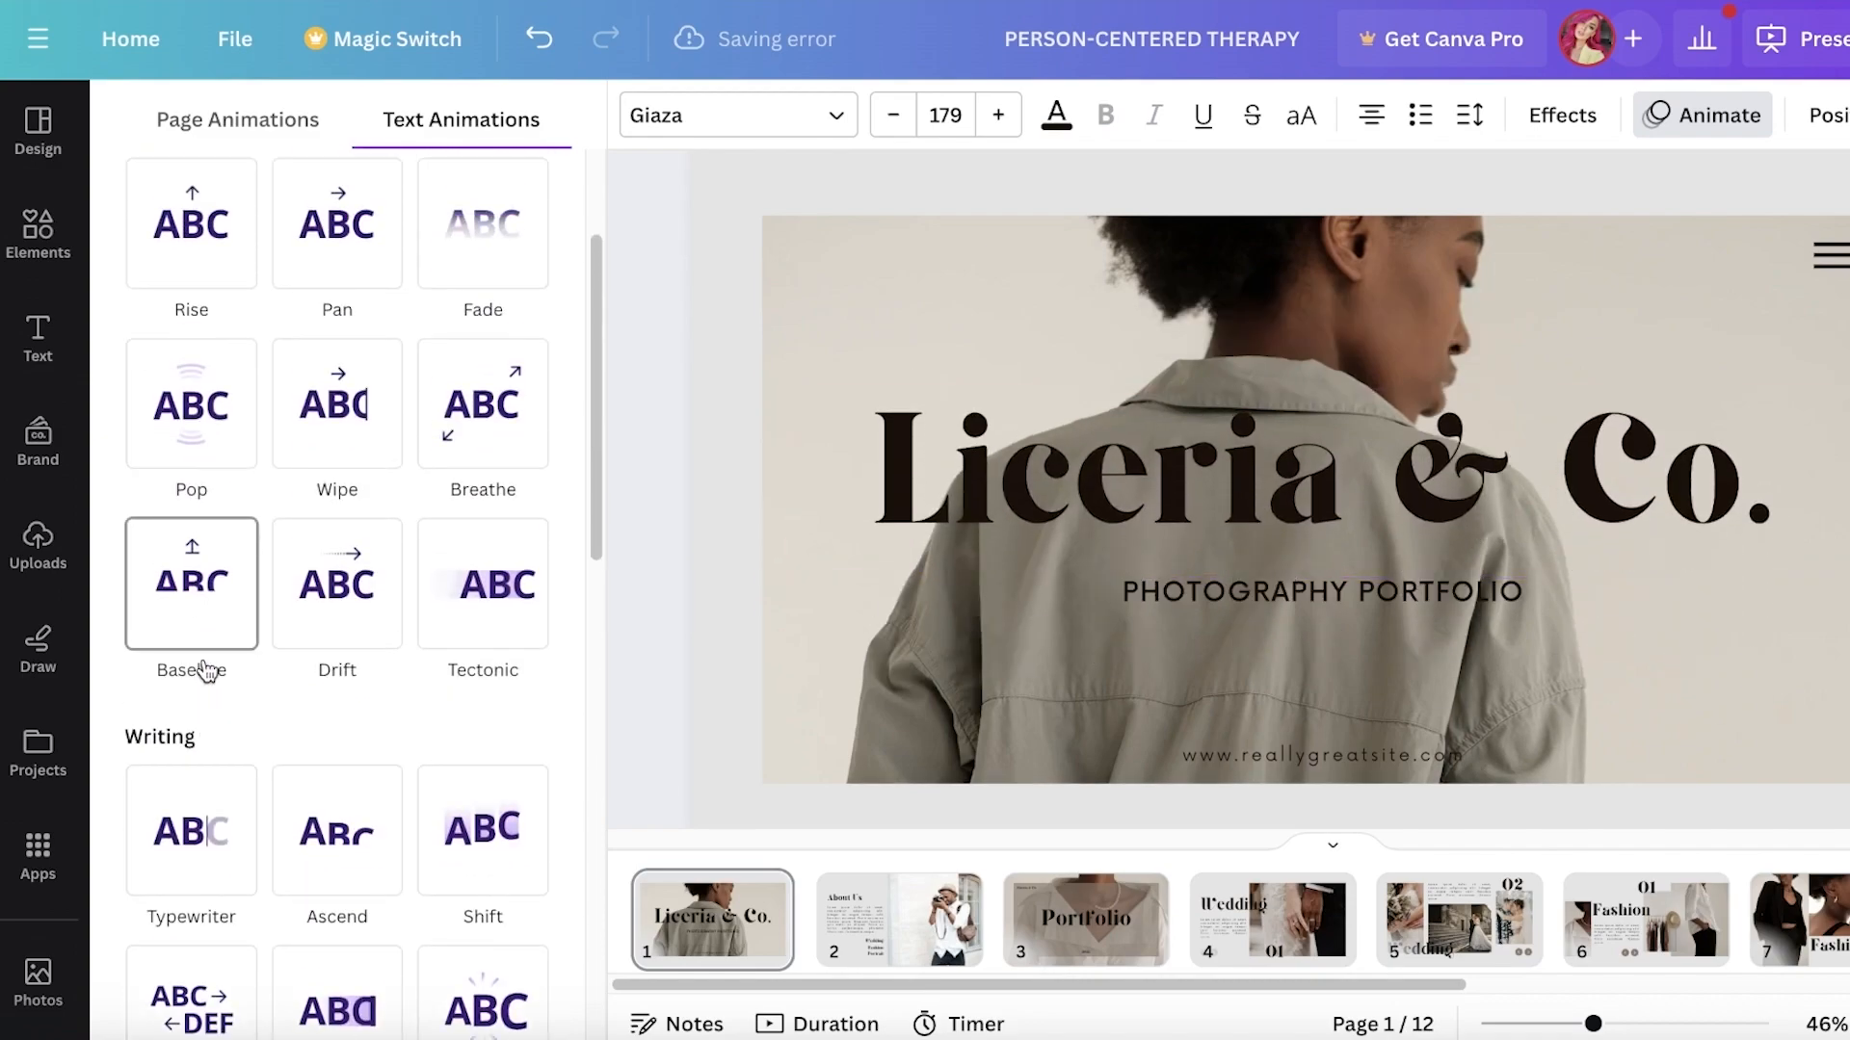
pyautogui.scroll(2, 308, 532)
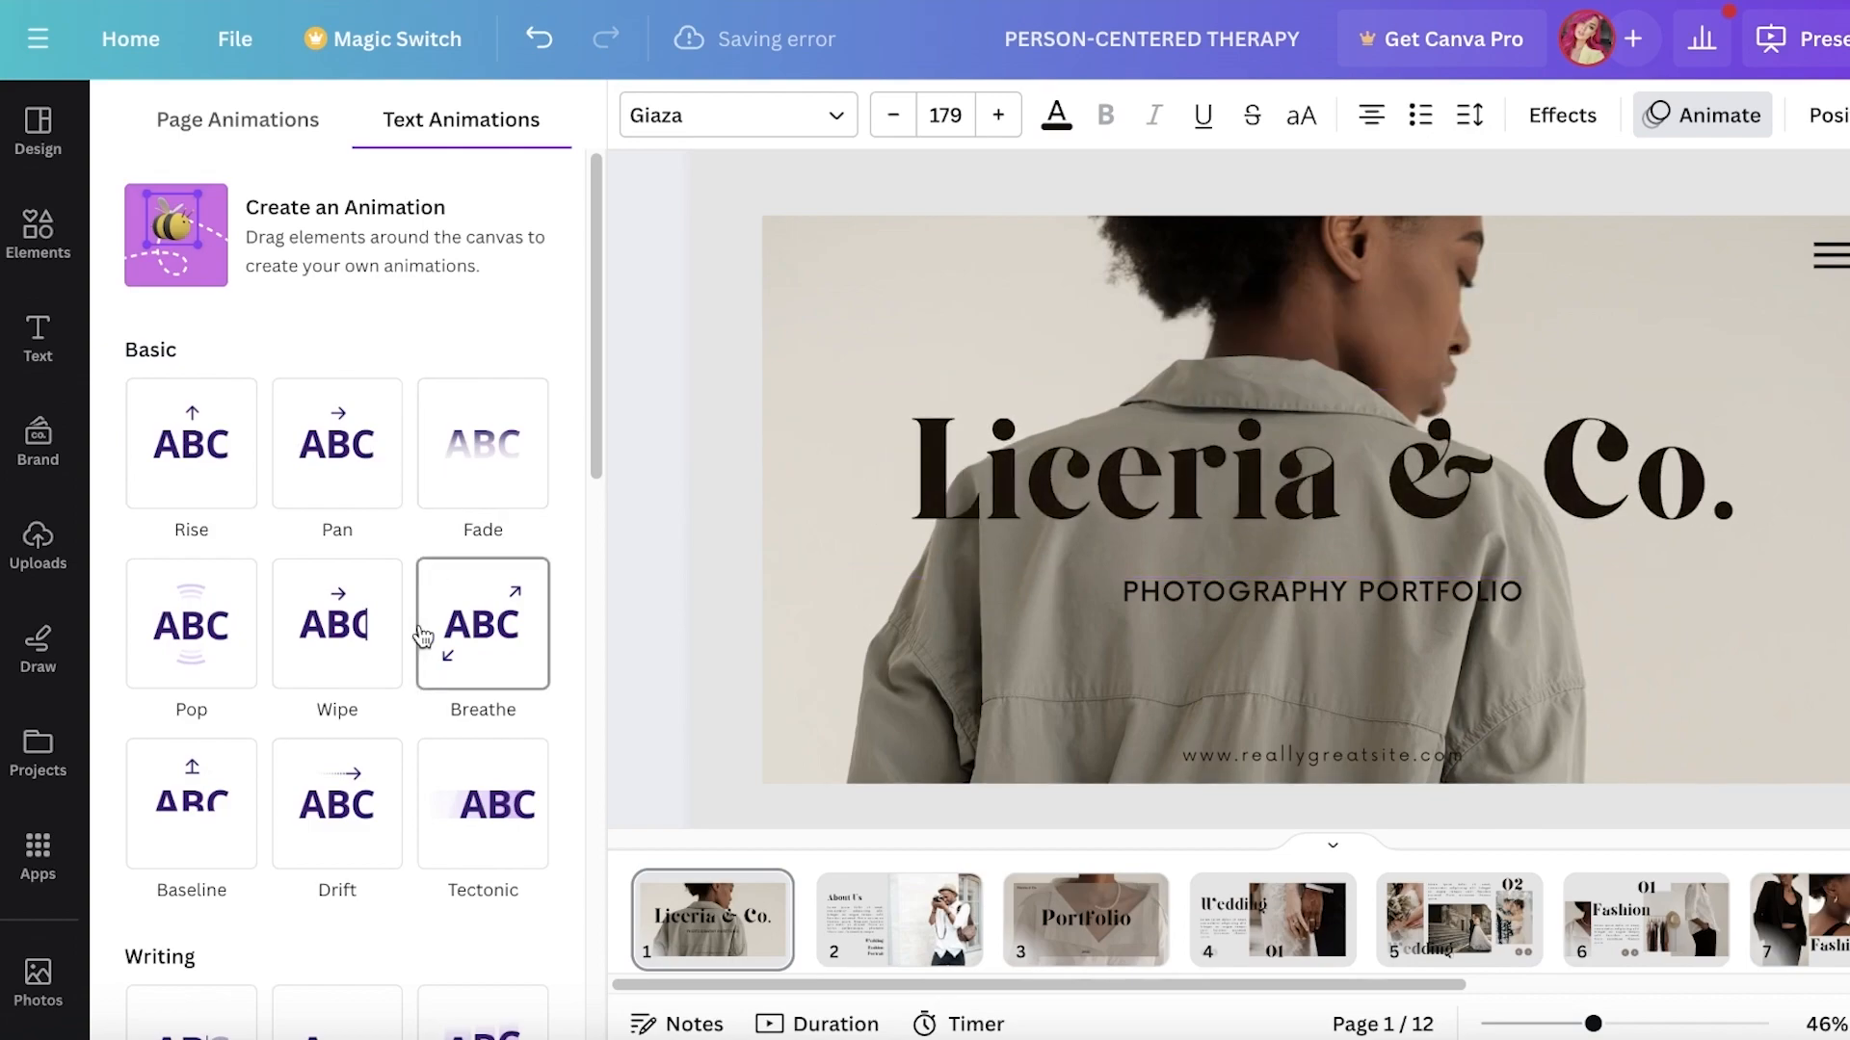
pyautogui.scroll(-1, 380, 632)
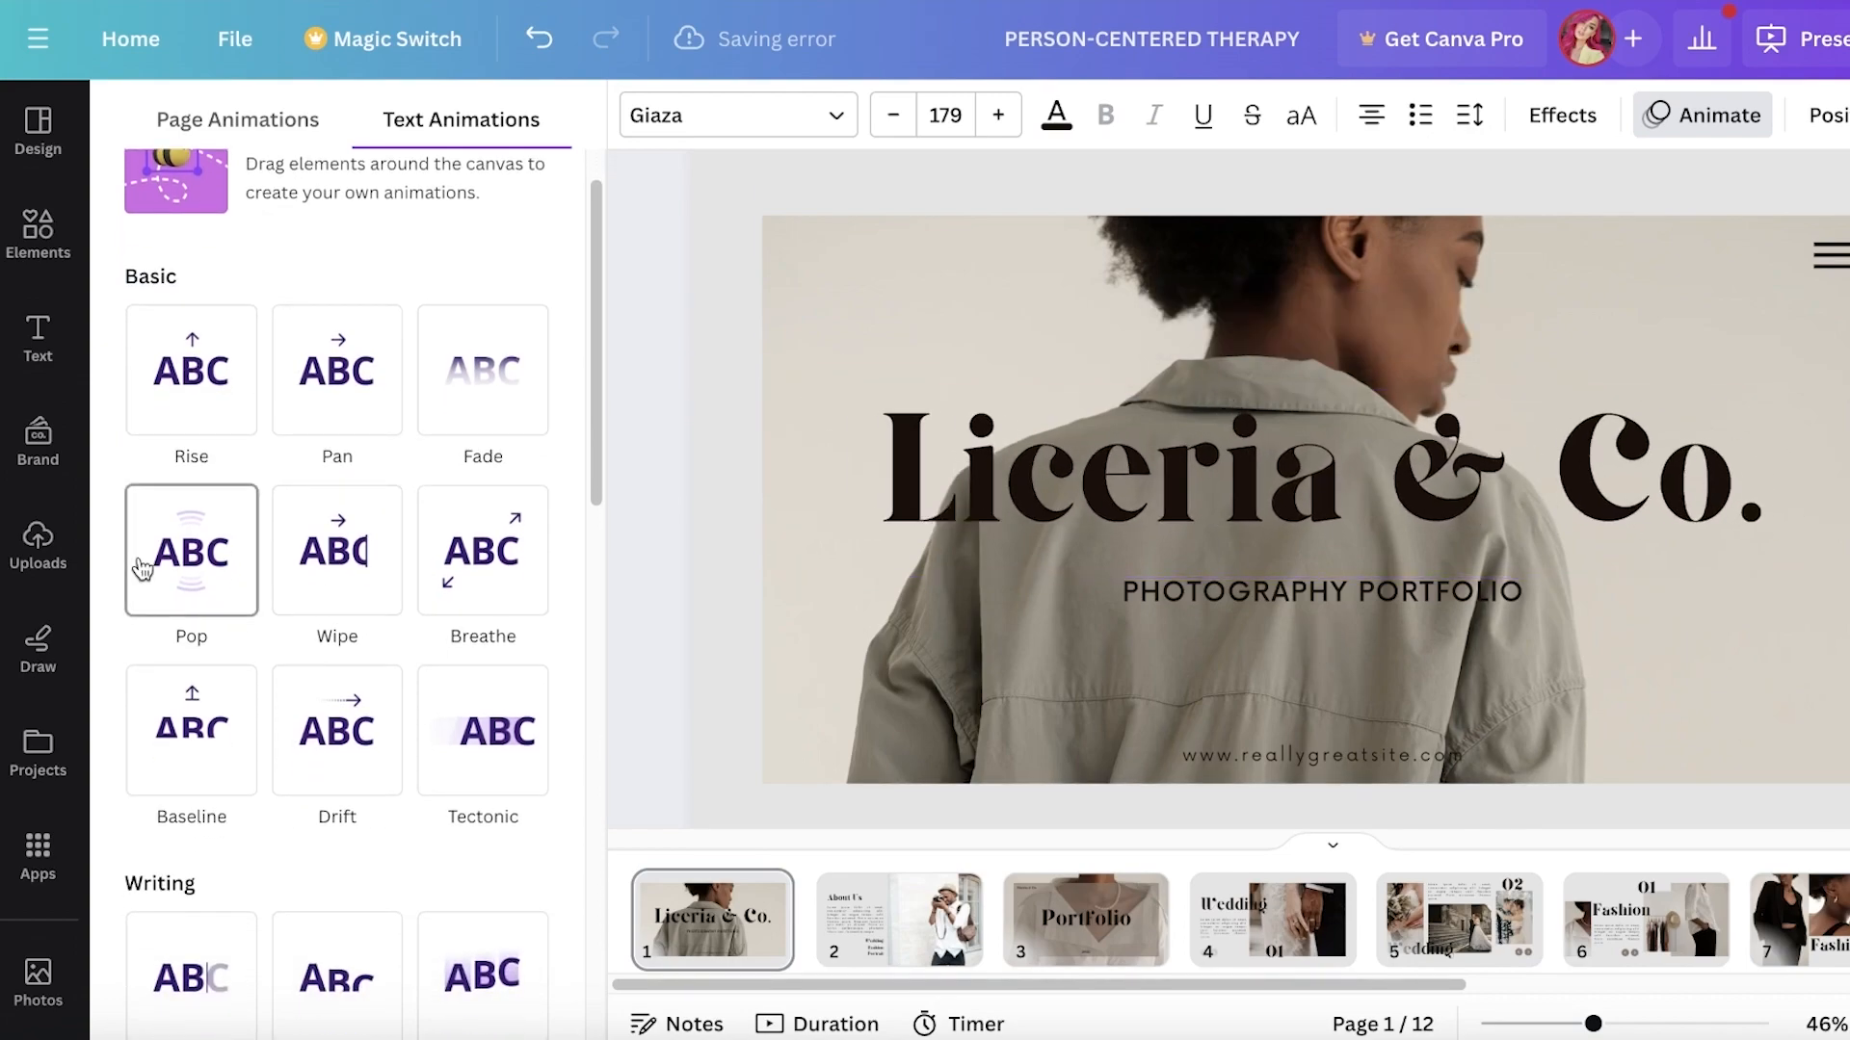
# Apply the Wipe animation to the "Liceria & Co." title on page 1 and have it play only on enter
pyautogui.click(349, 557)
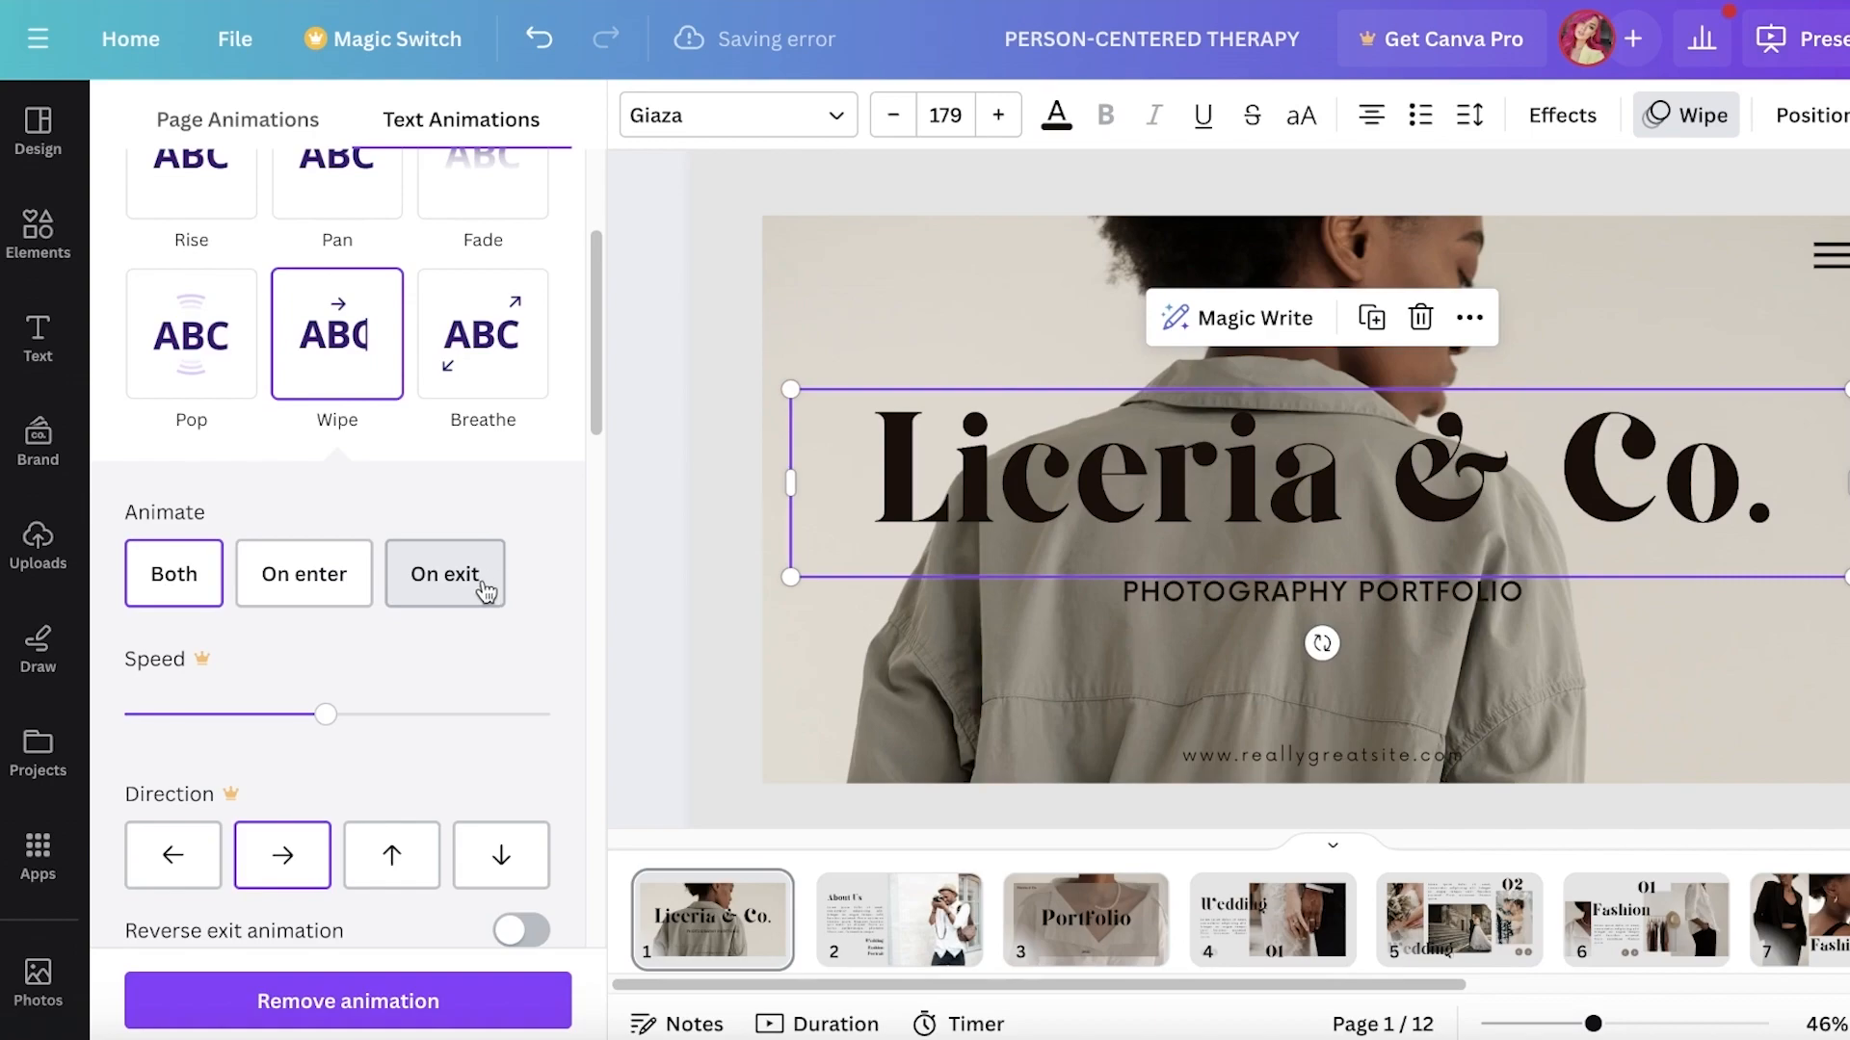
pyautogui.click(342, 590)
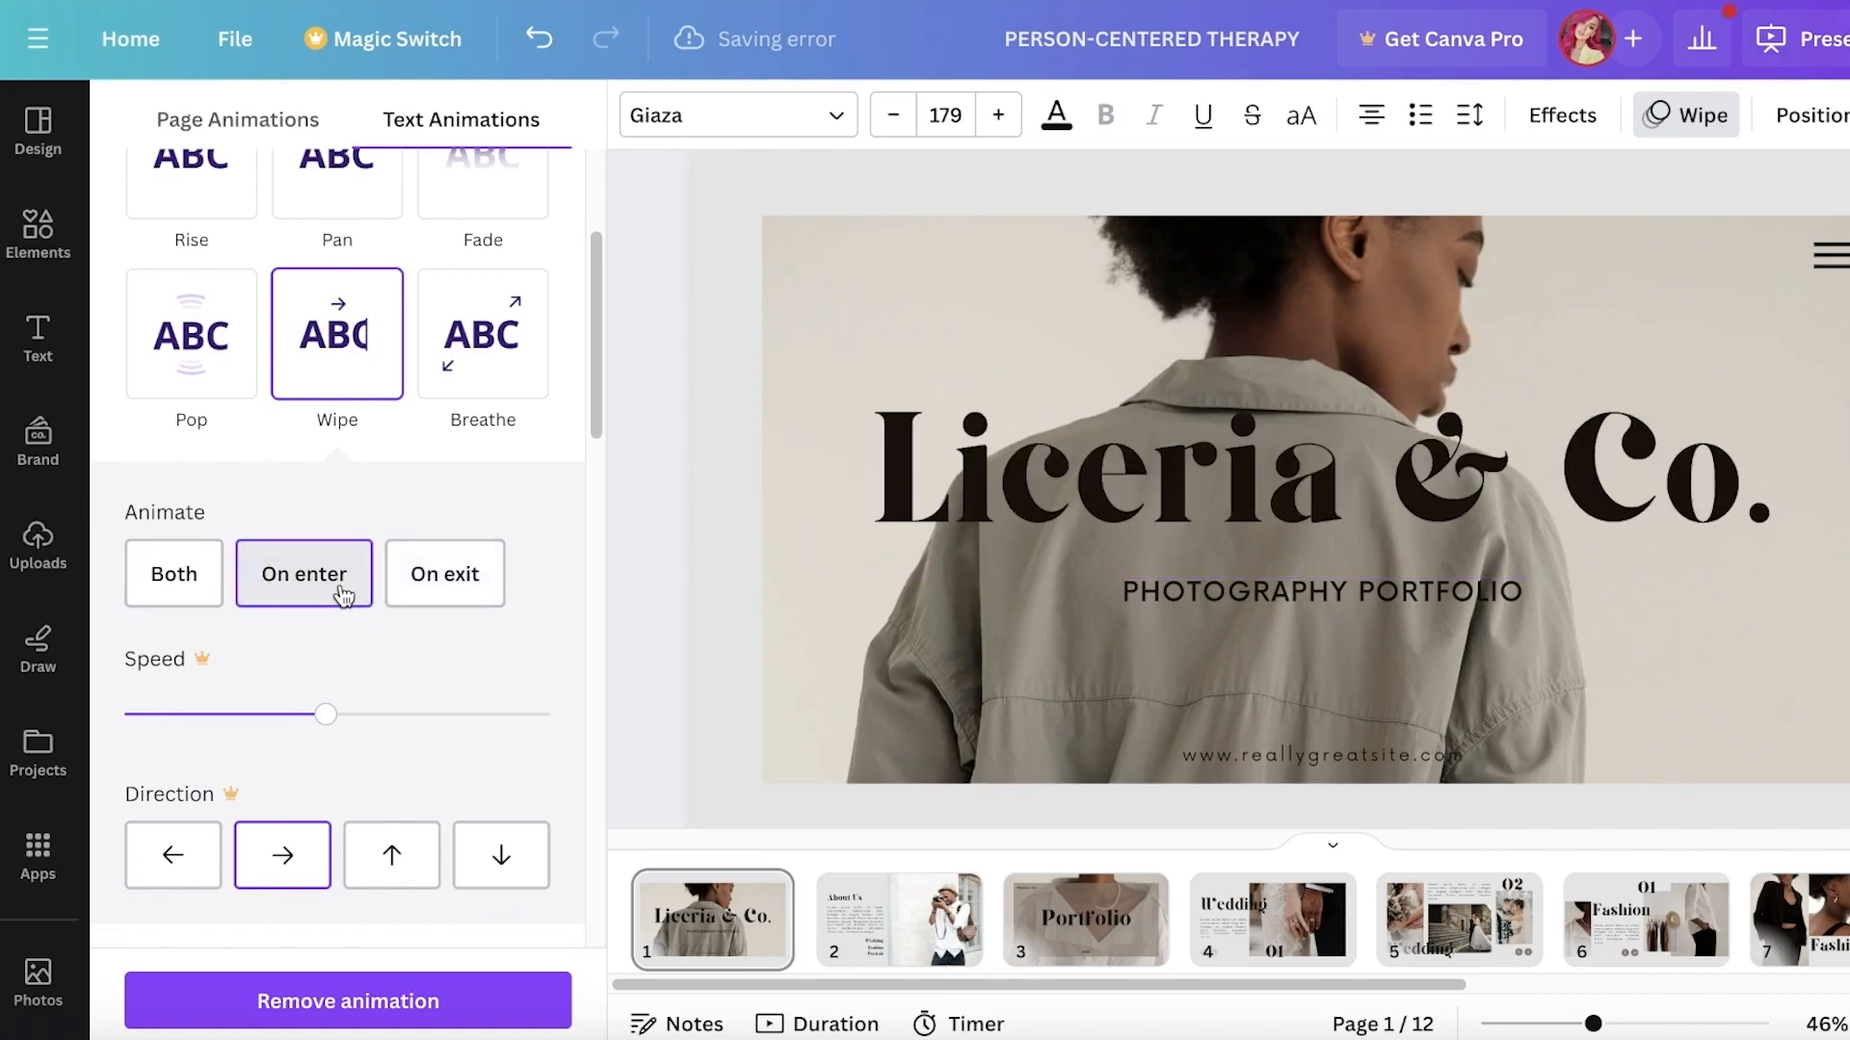
pyautogui.scroll(-1, 329, 645)
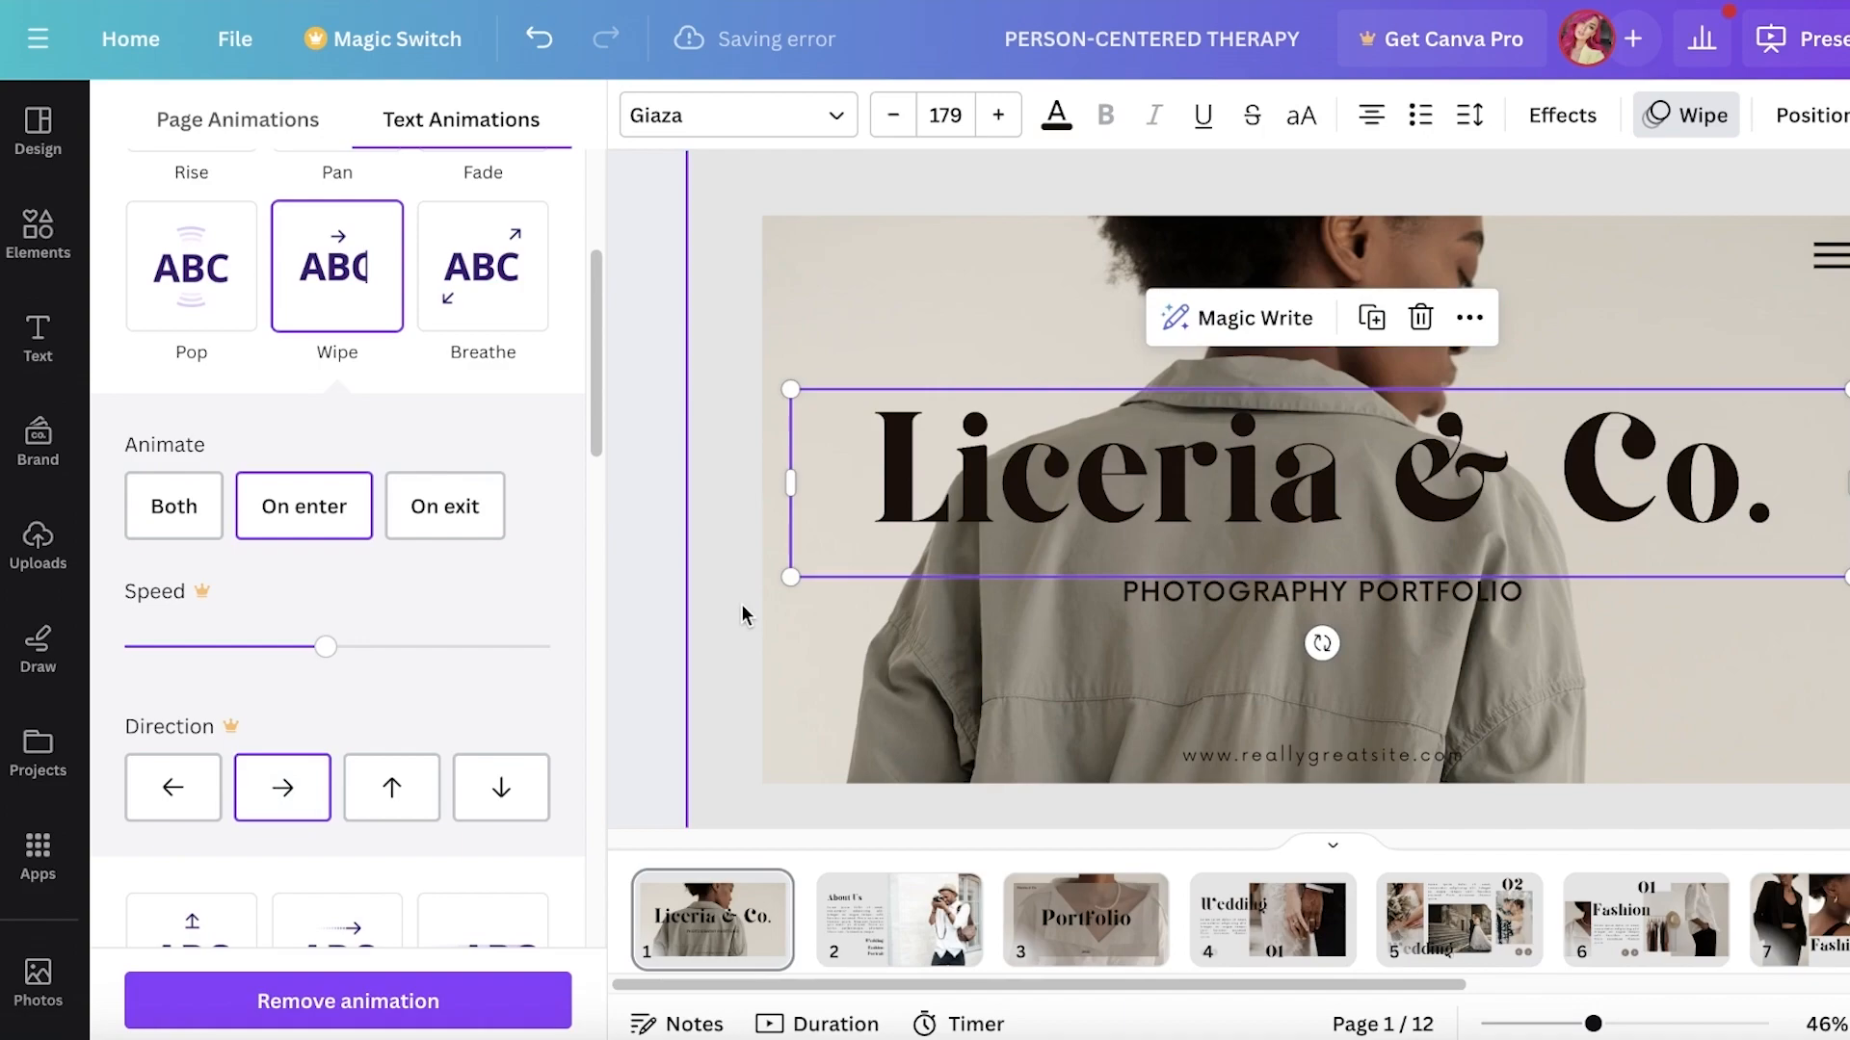
pyautogui.scroll(5, 475, 231)
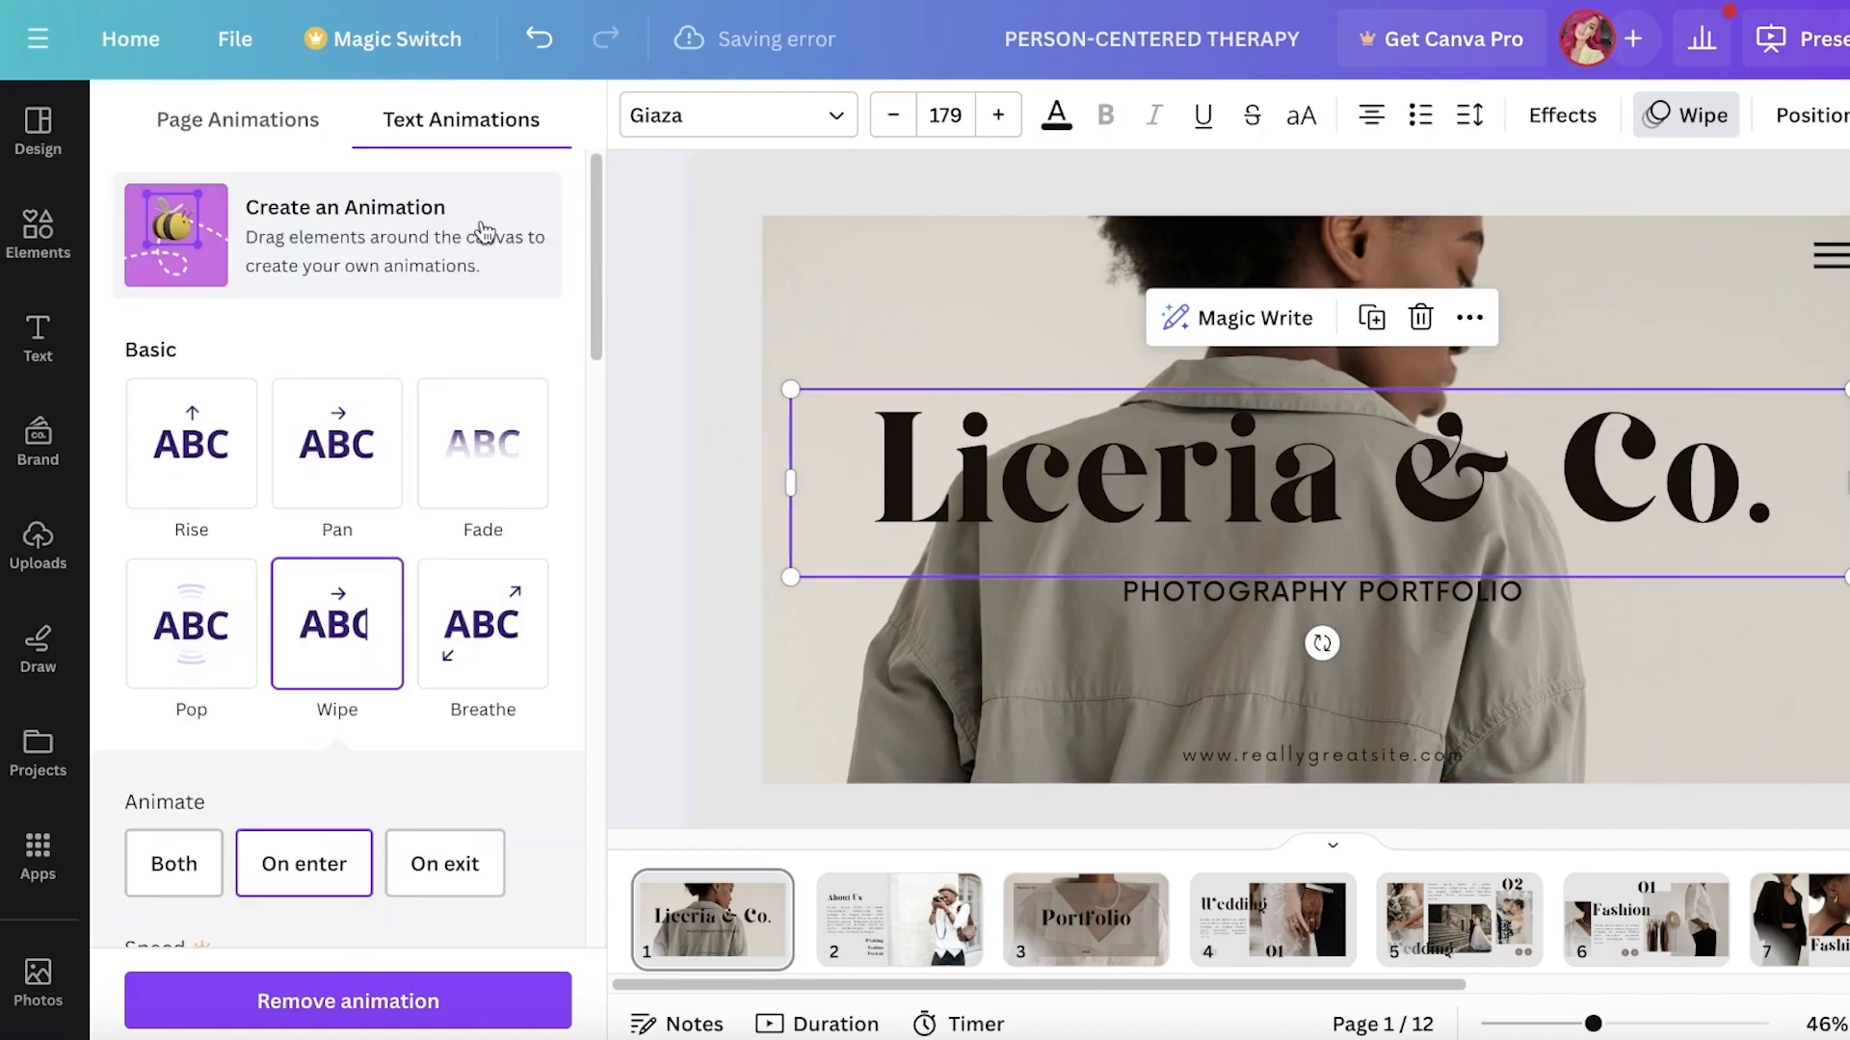
pyautogui.click(737, 403)
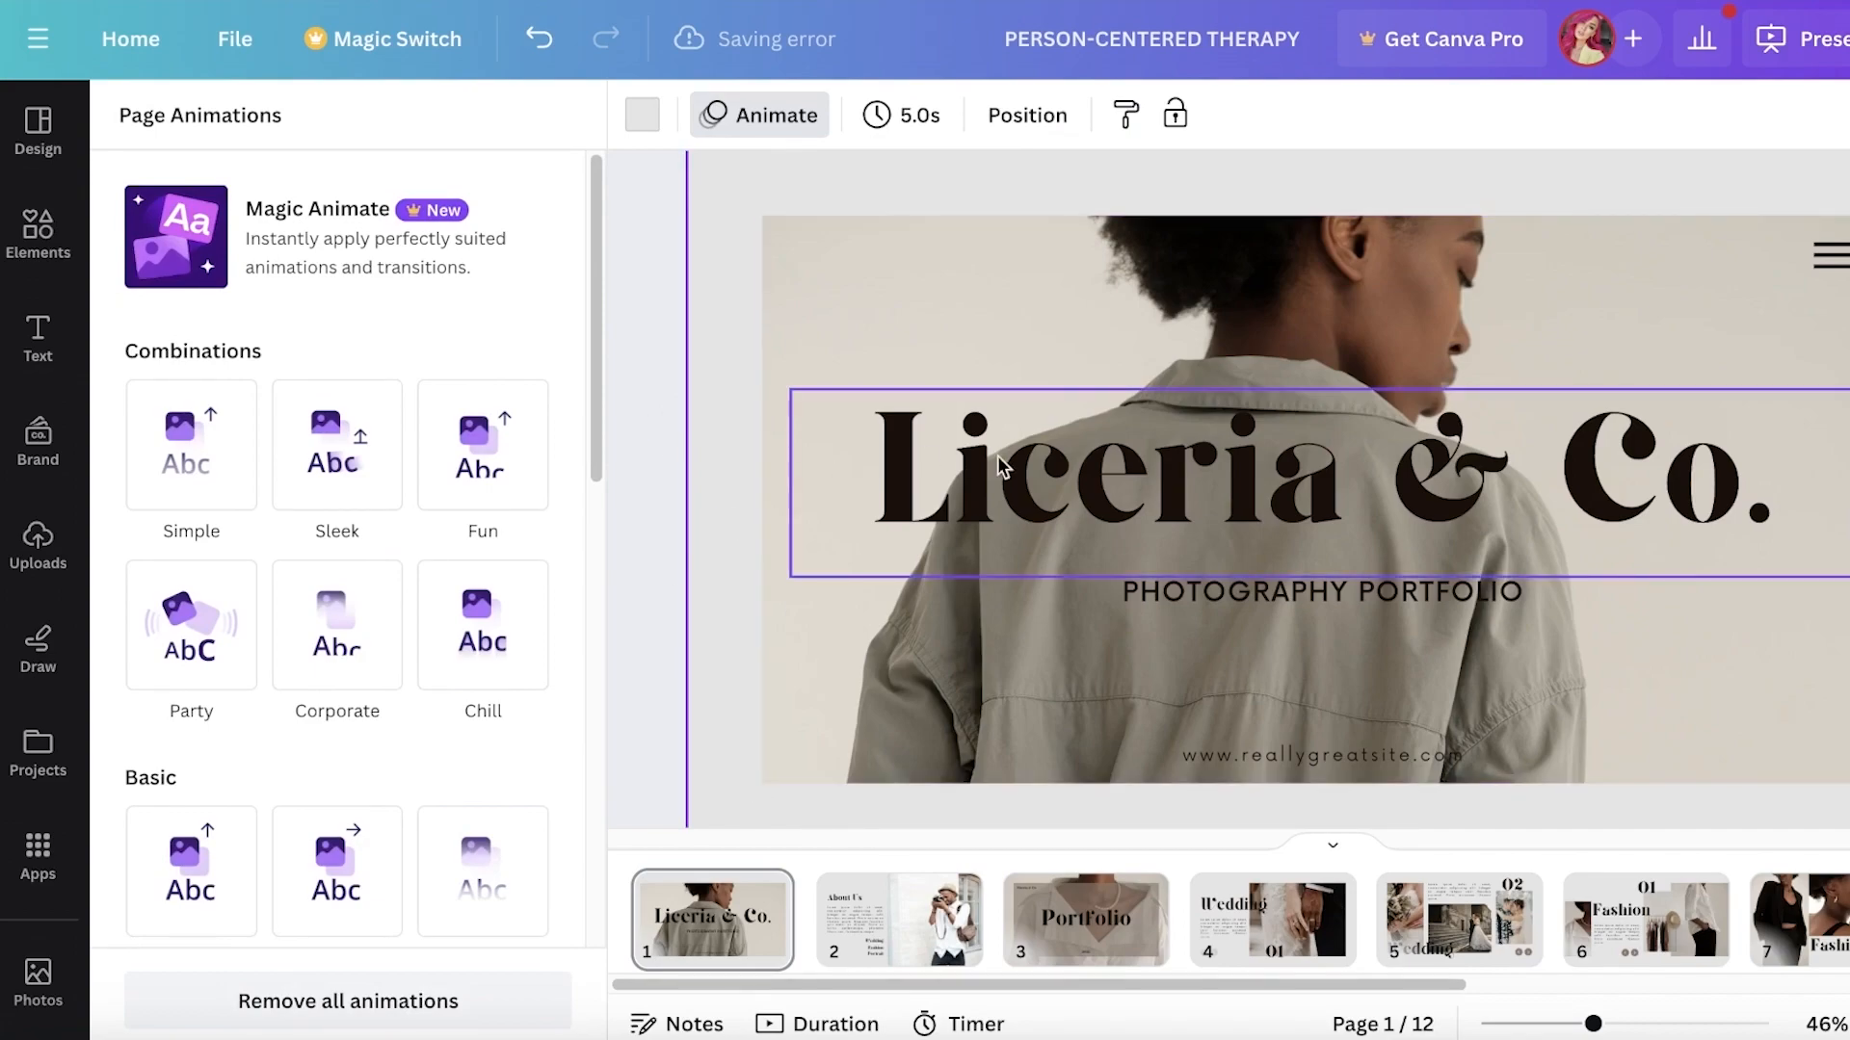
pyautogui.click(1185, 594)
pyautogui.click(864, 254)
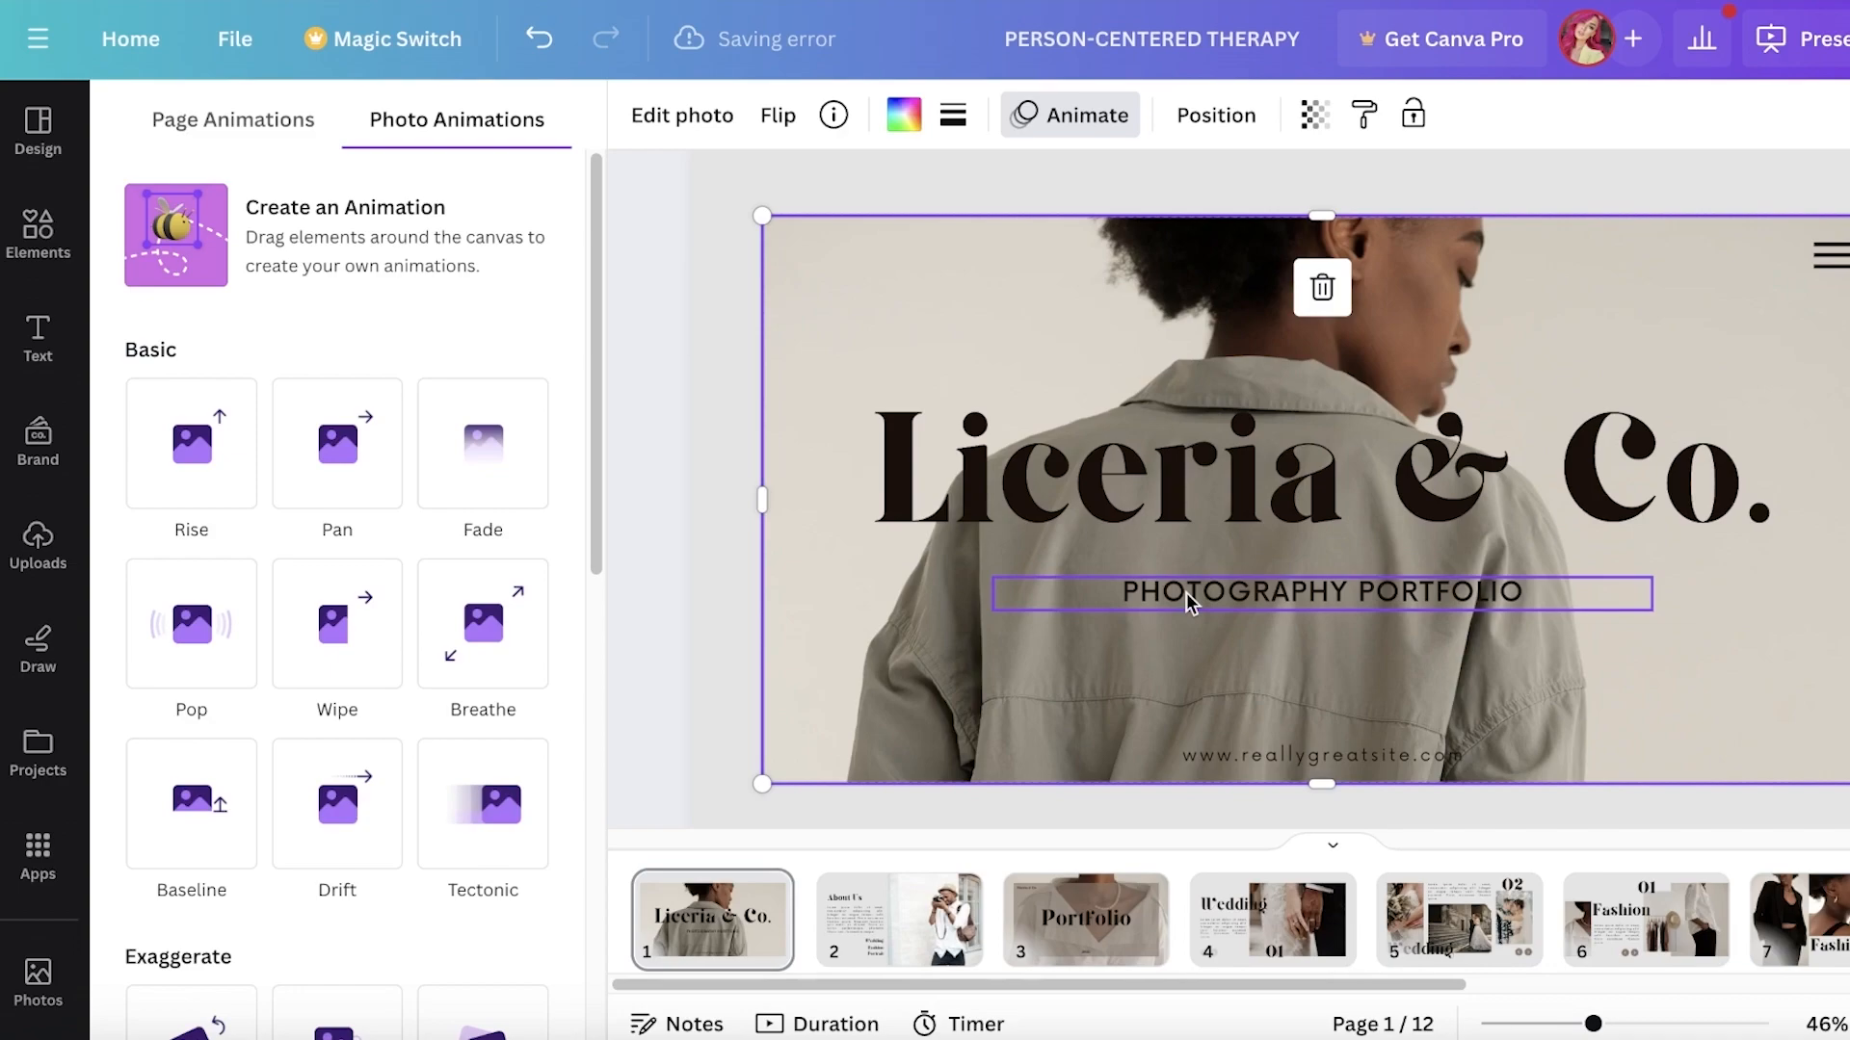
pyautogui.click(1187, 596)
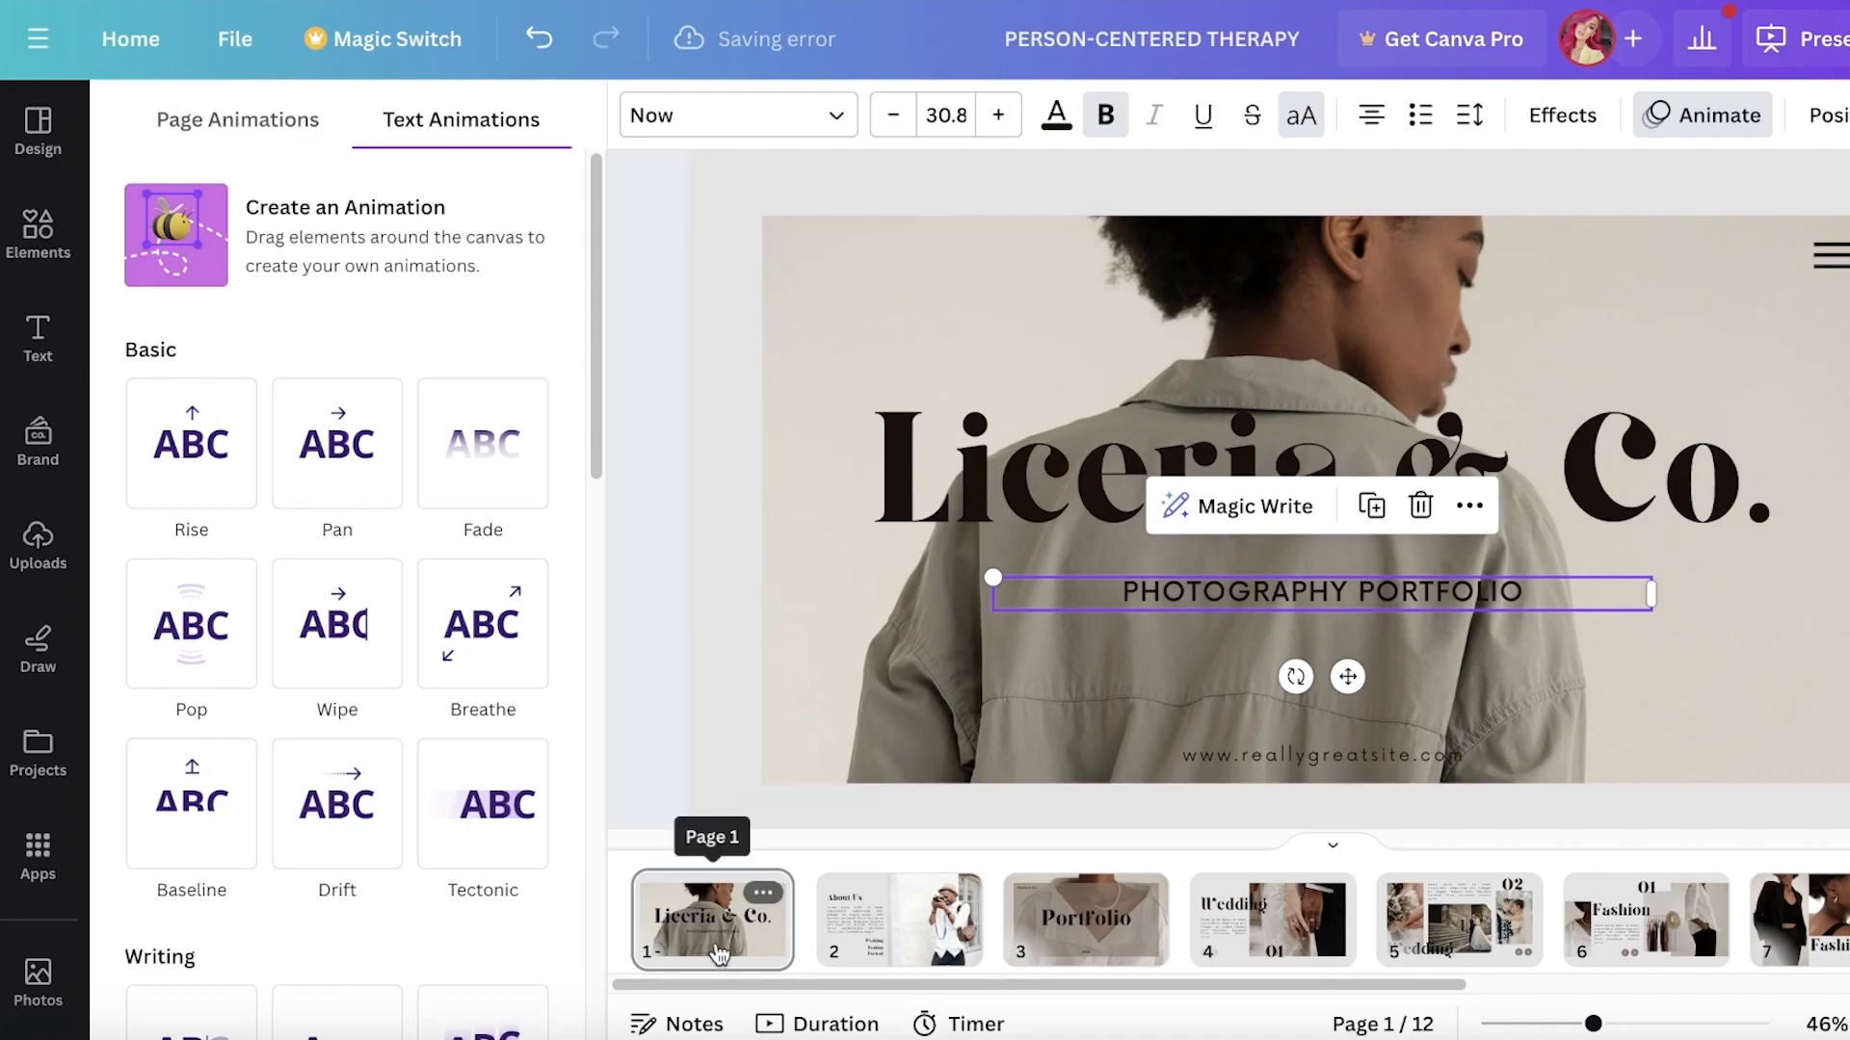
# Duplicate page 1 and go back to the original page
pyautogui.click(758, 896)
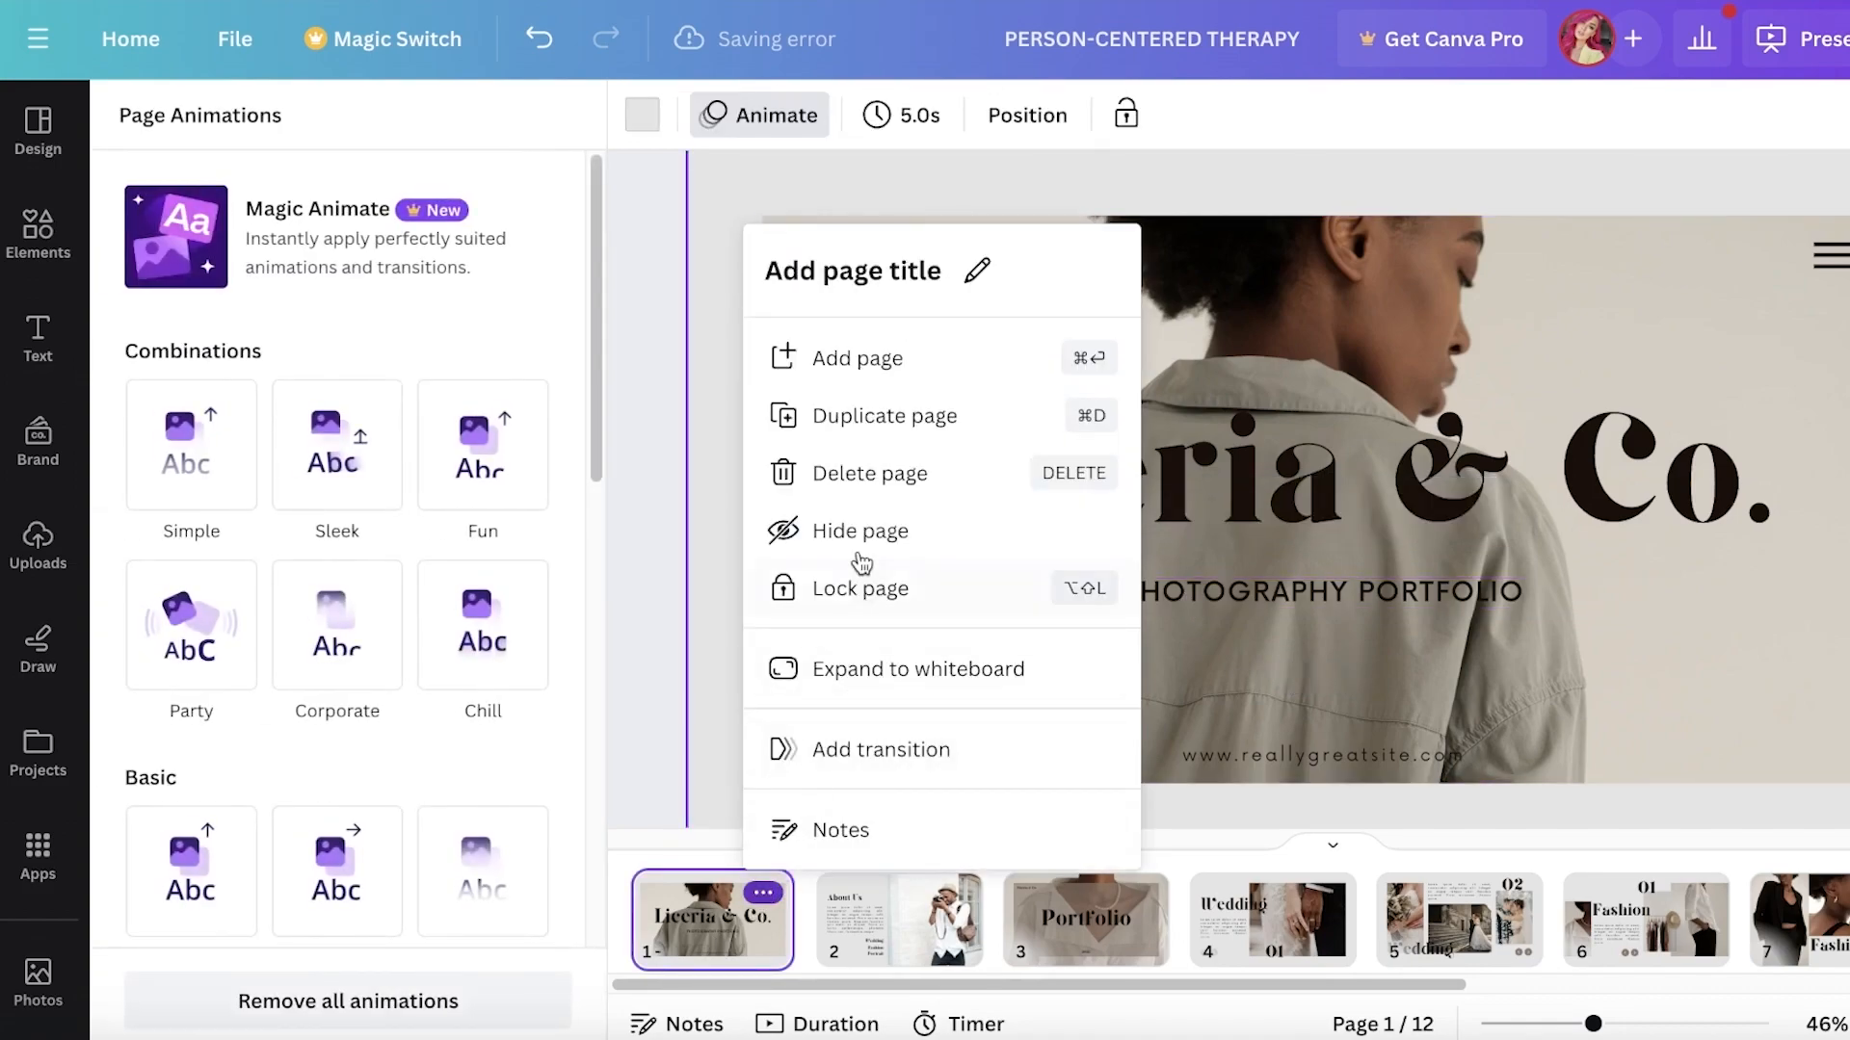
pyautogui.click(836, 449)
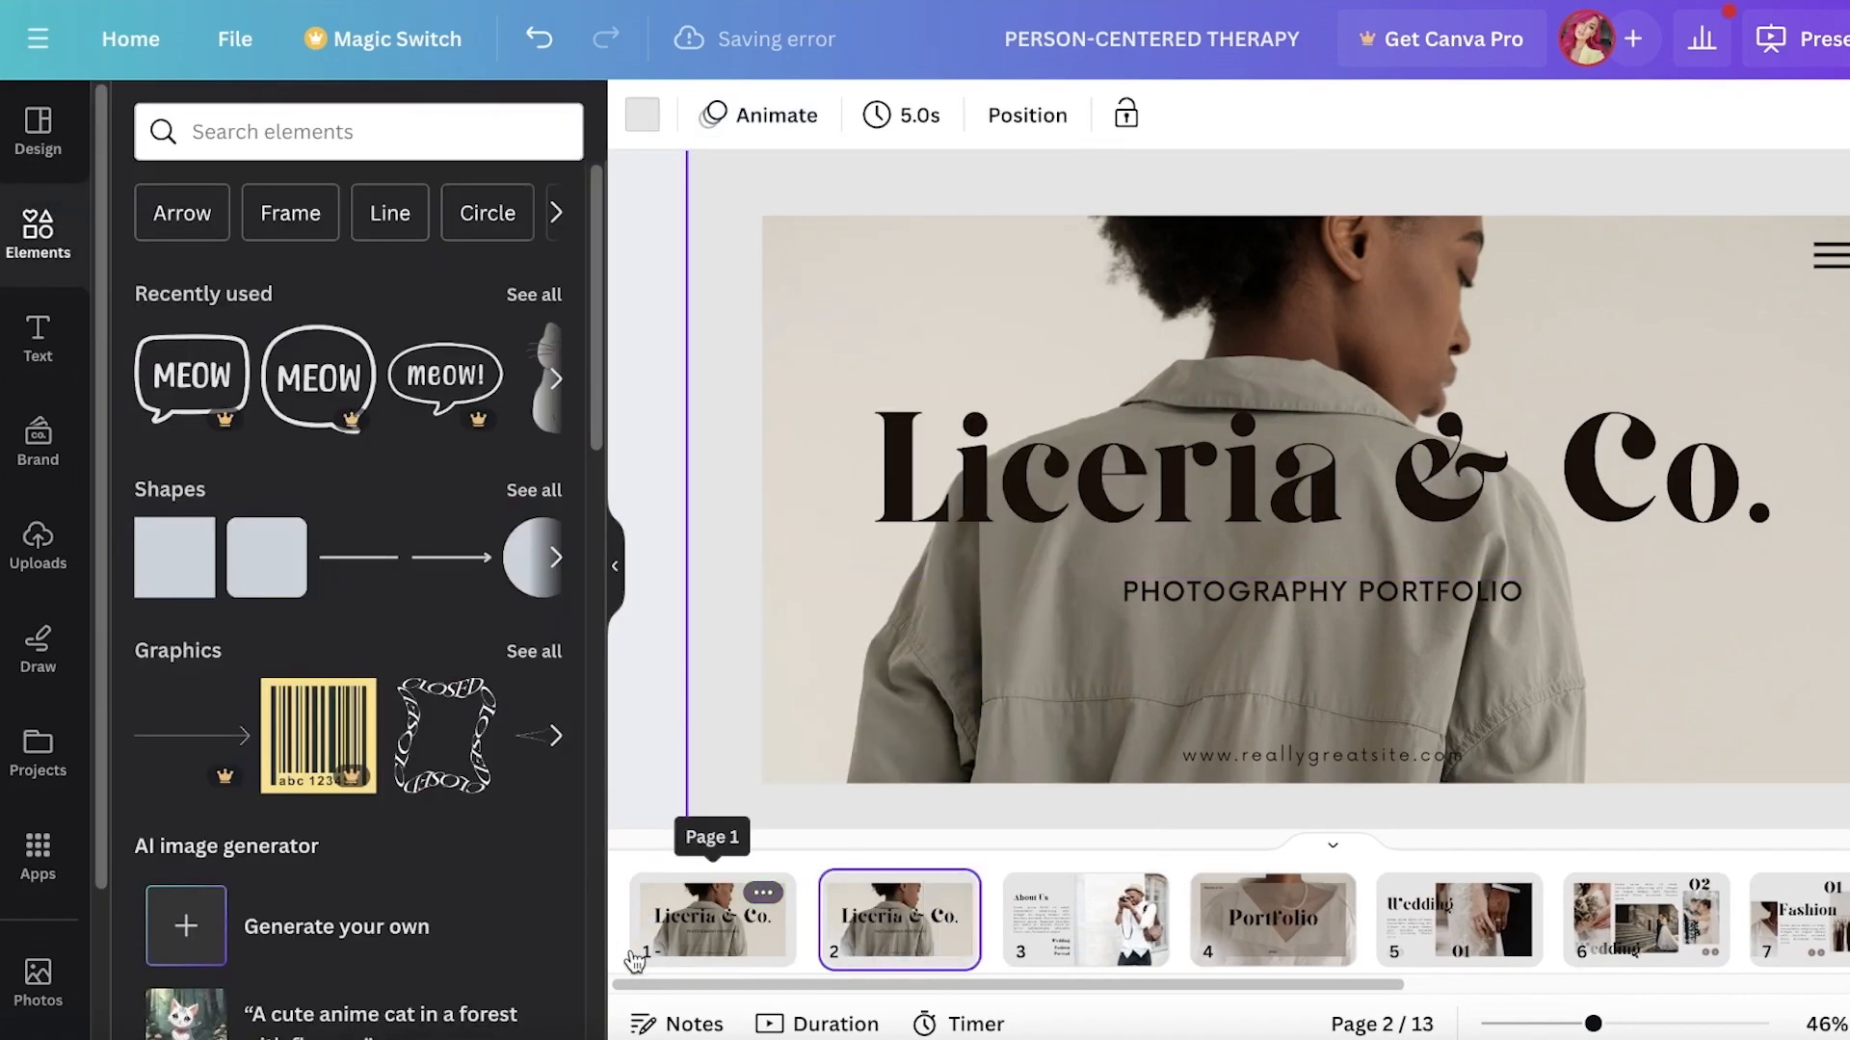
pyautogui.click(712, 918)
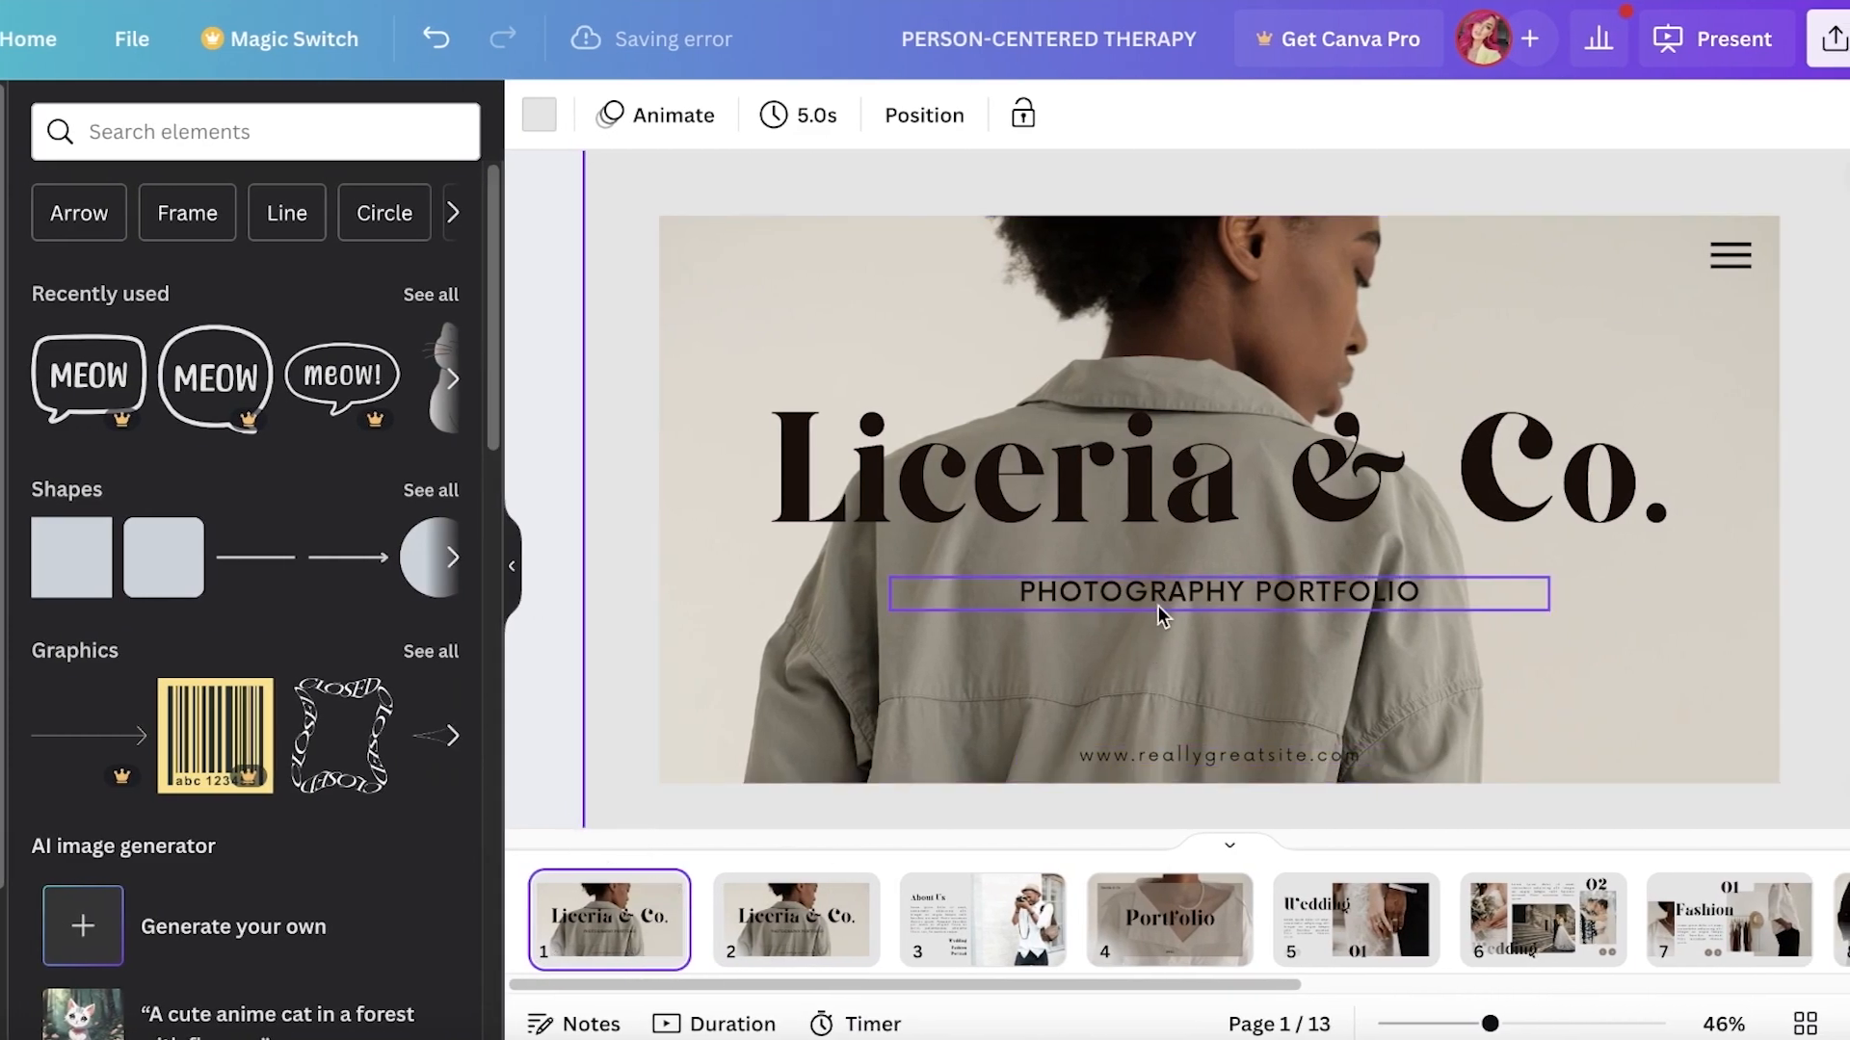
pyautogui.click(1160, 601)
pyautogui.press('Delete')
pyautogui.click(1185, 750)
pyautogui.press('Delete')
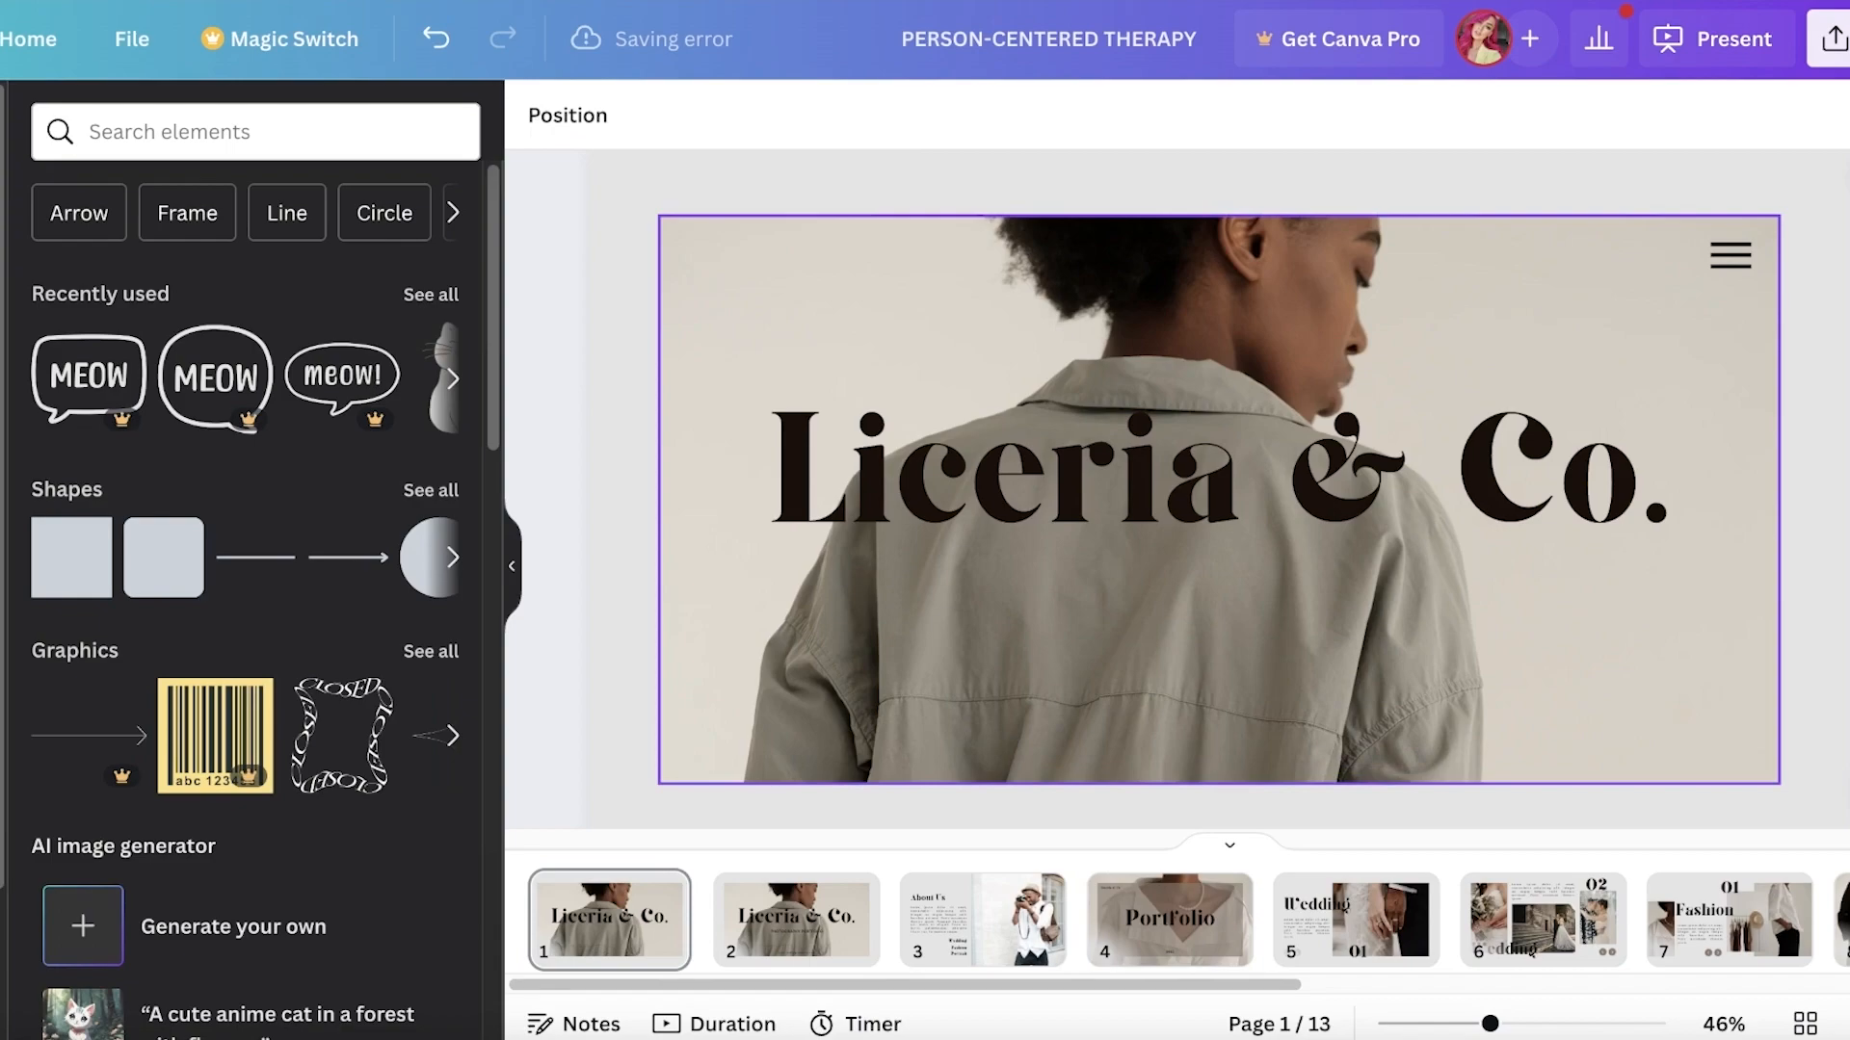
pyautogui.click(744, 948)
pyautogui.click(1152, 757)
pyautogui.press('Delete')
pyautogui.click(609, 916)
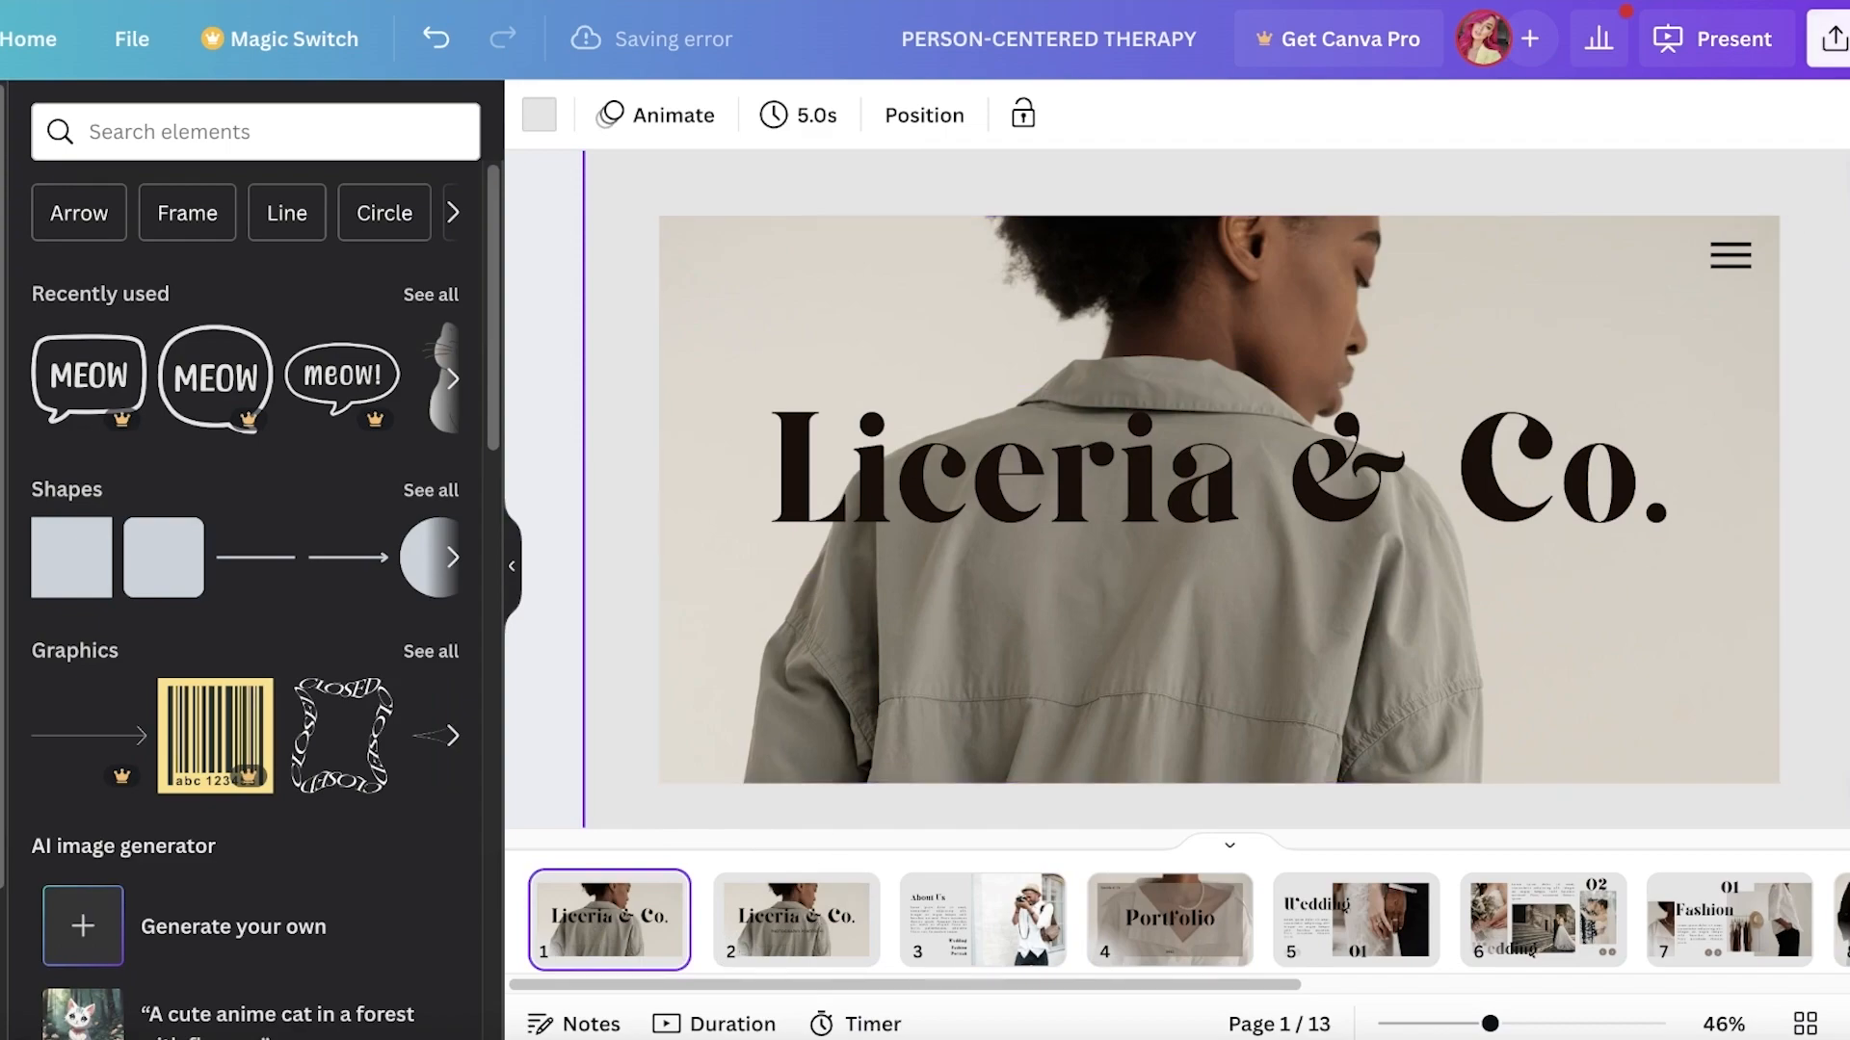
# Try moving the subtitle and the background photo on page 2 to new positions, and undo the moves
pyautogui.click(776, 901)
pyautogui.moveTo(1246, 603); pyautogui.dragTo(804, 598)
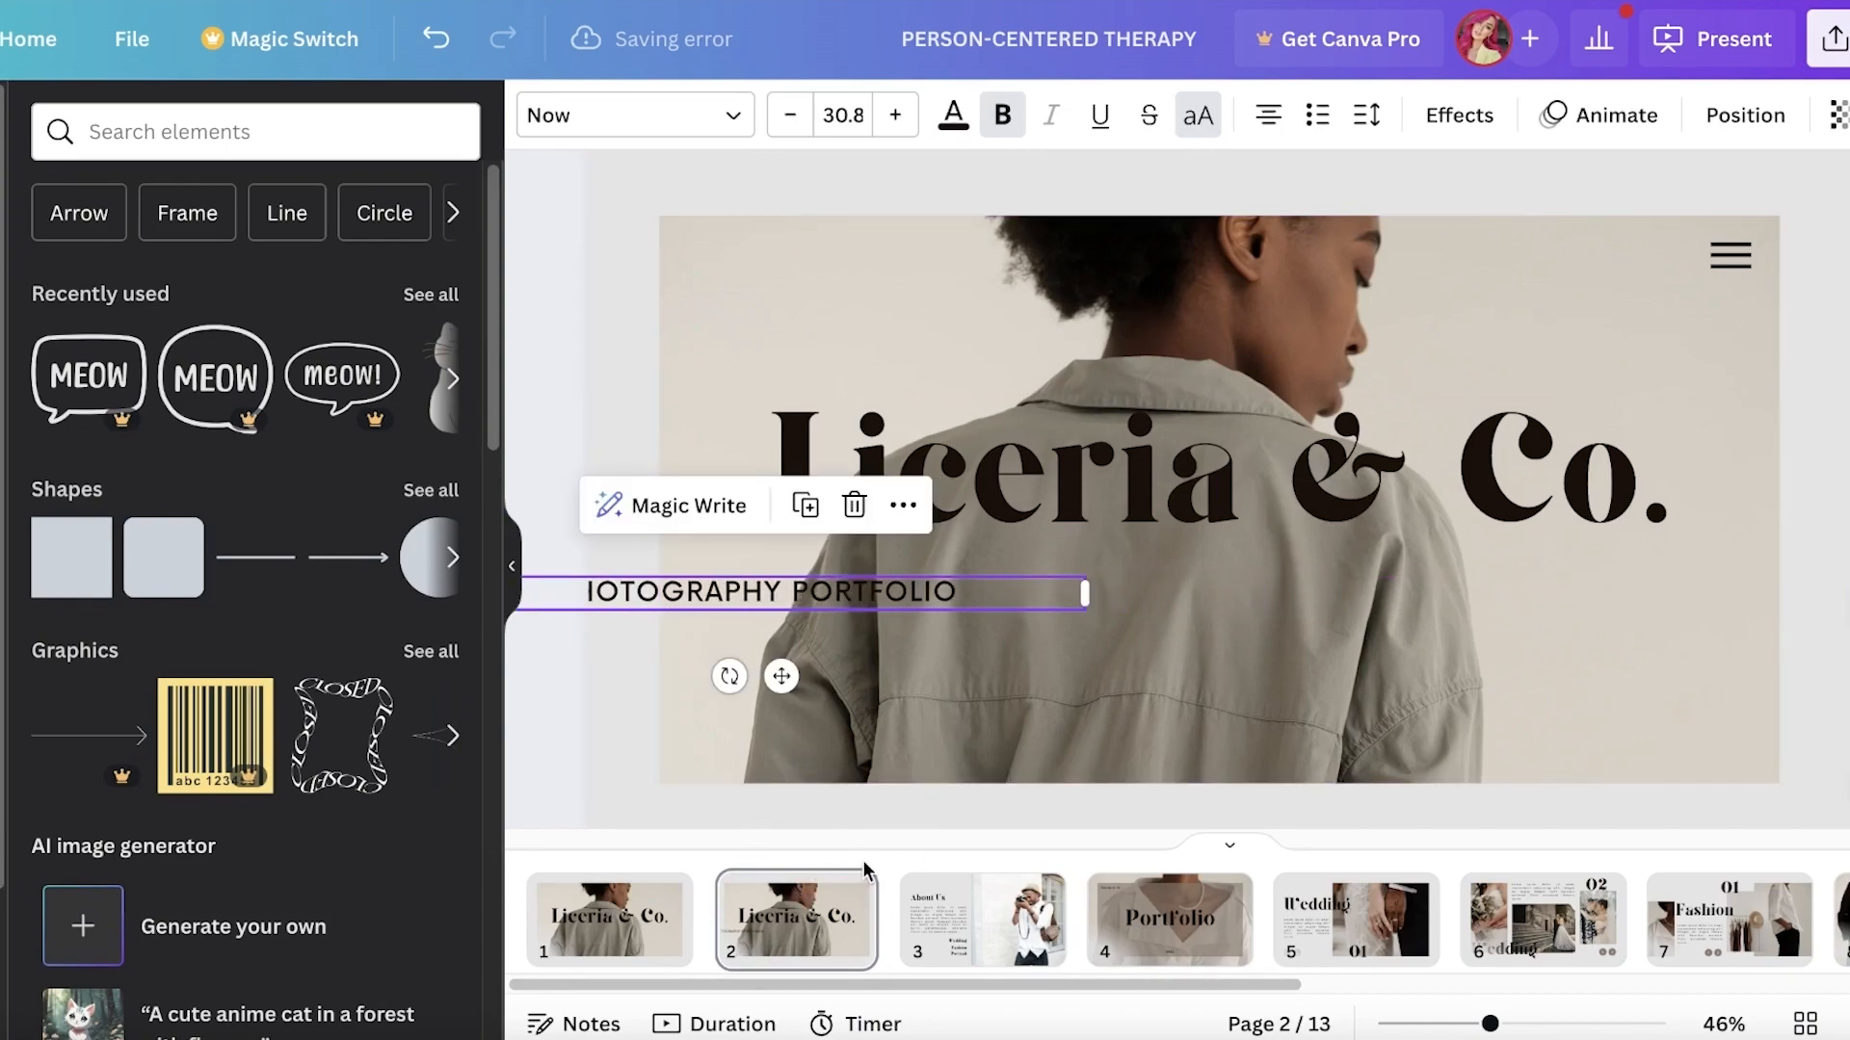
pyautogui.moveTo(815, 621); pyautogui.dragTo(1032, 586)
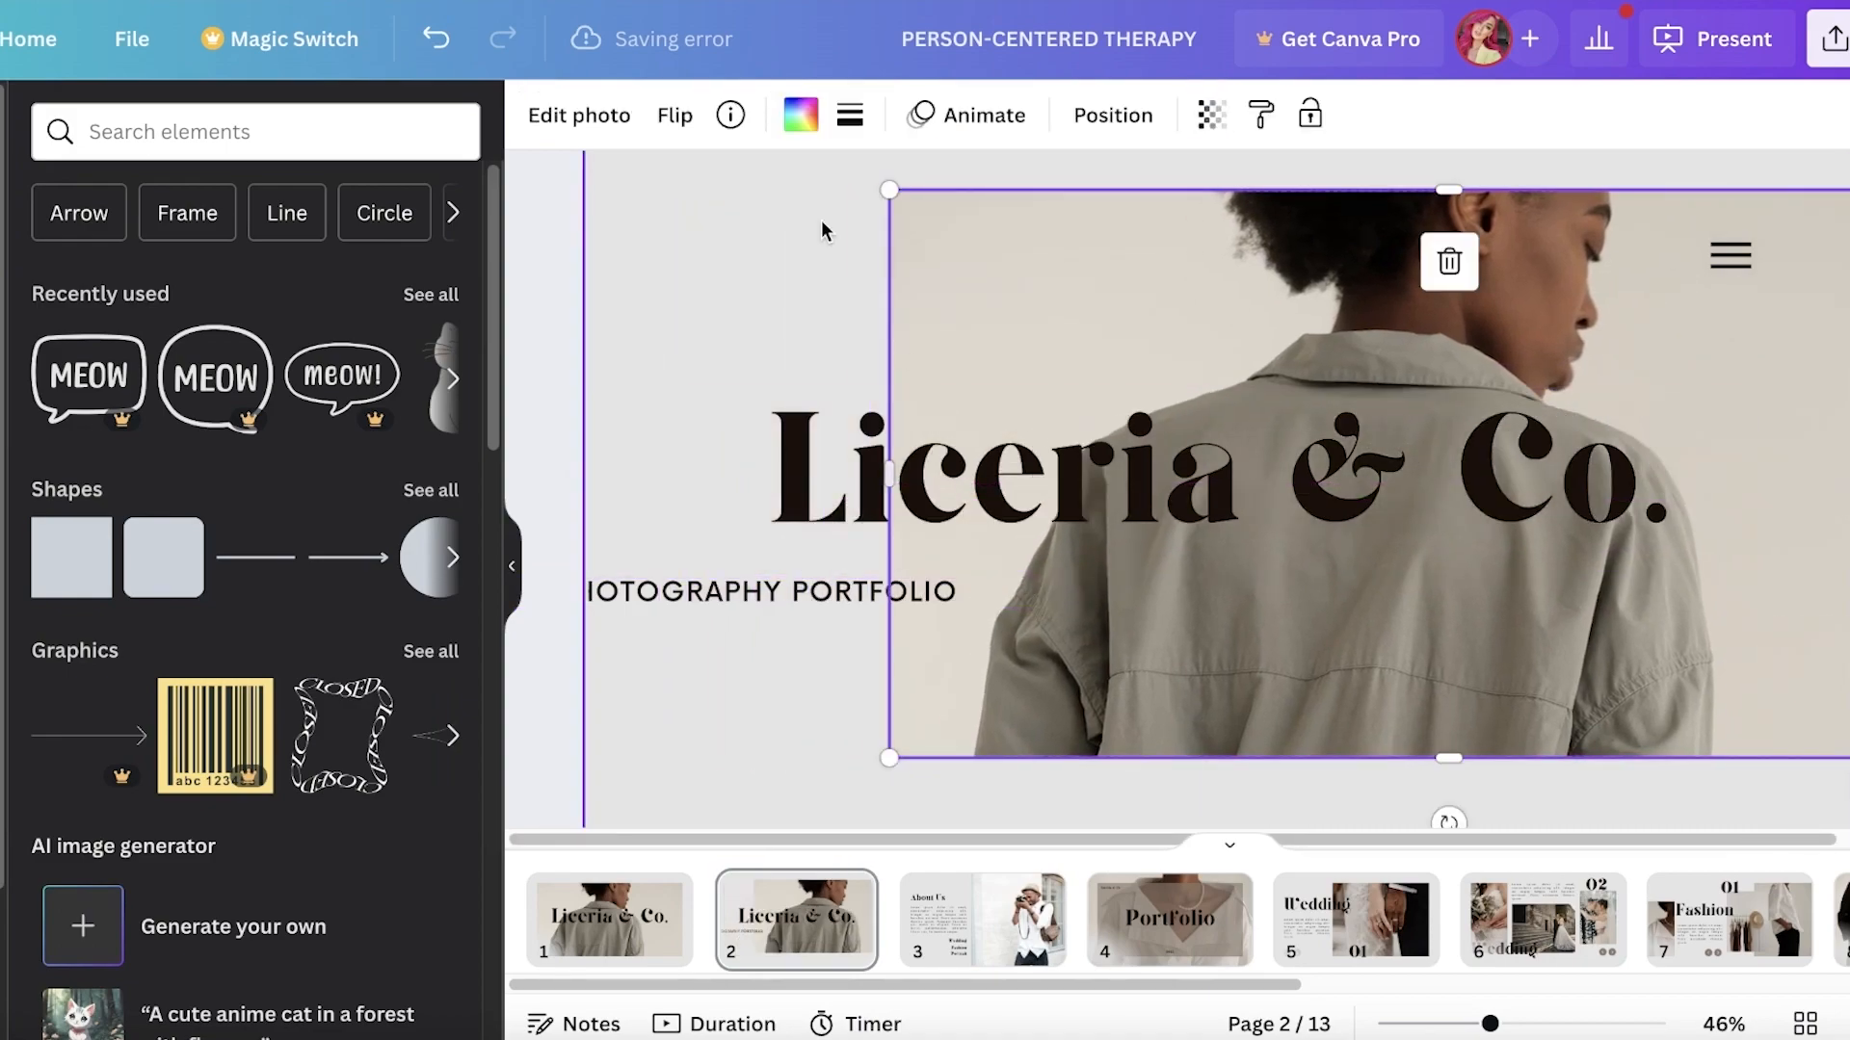
pyautogui.click(445, 42)
pyautogui.click(445, 42)
pyautogui.click(445, 43)
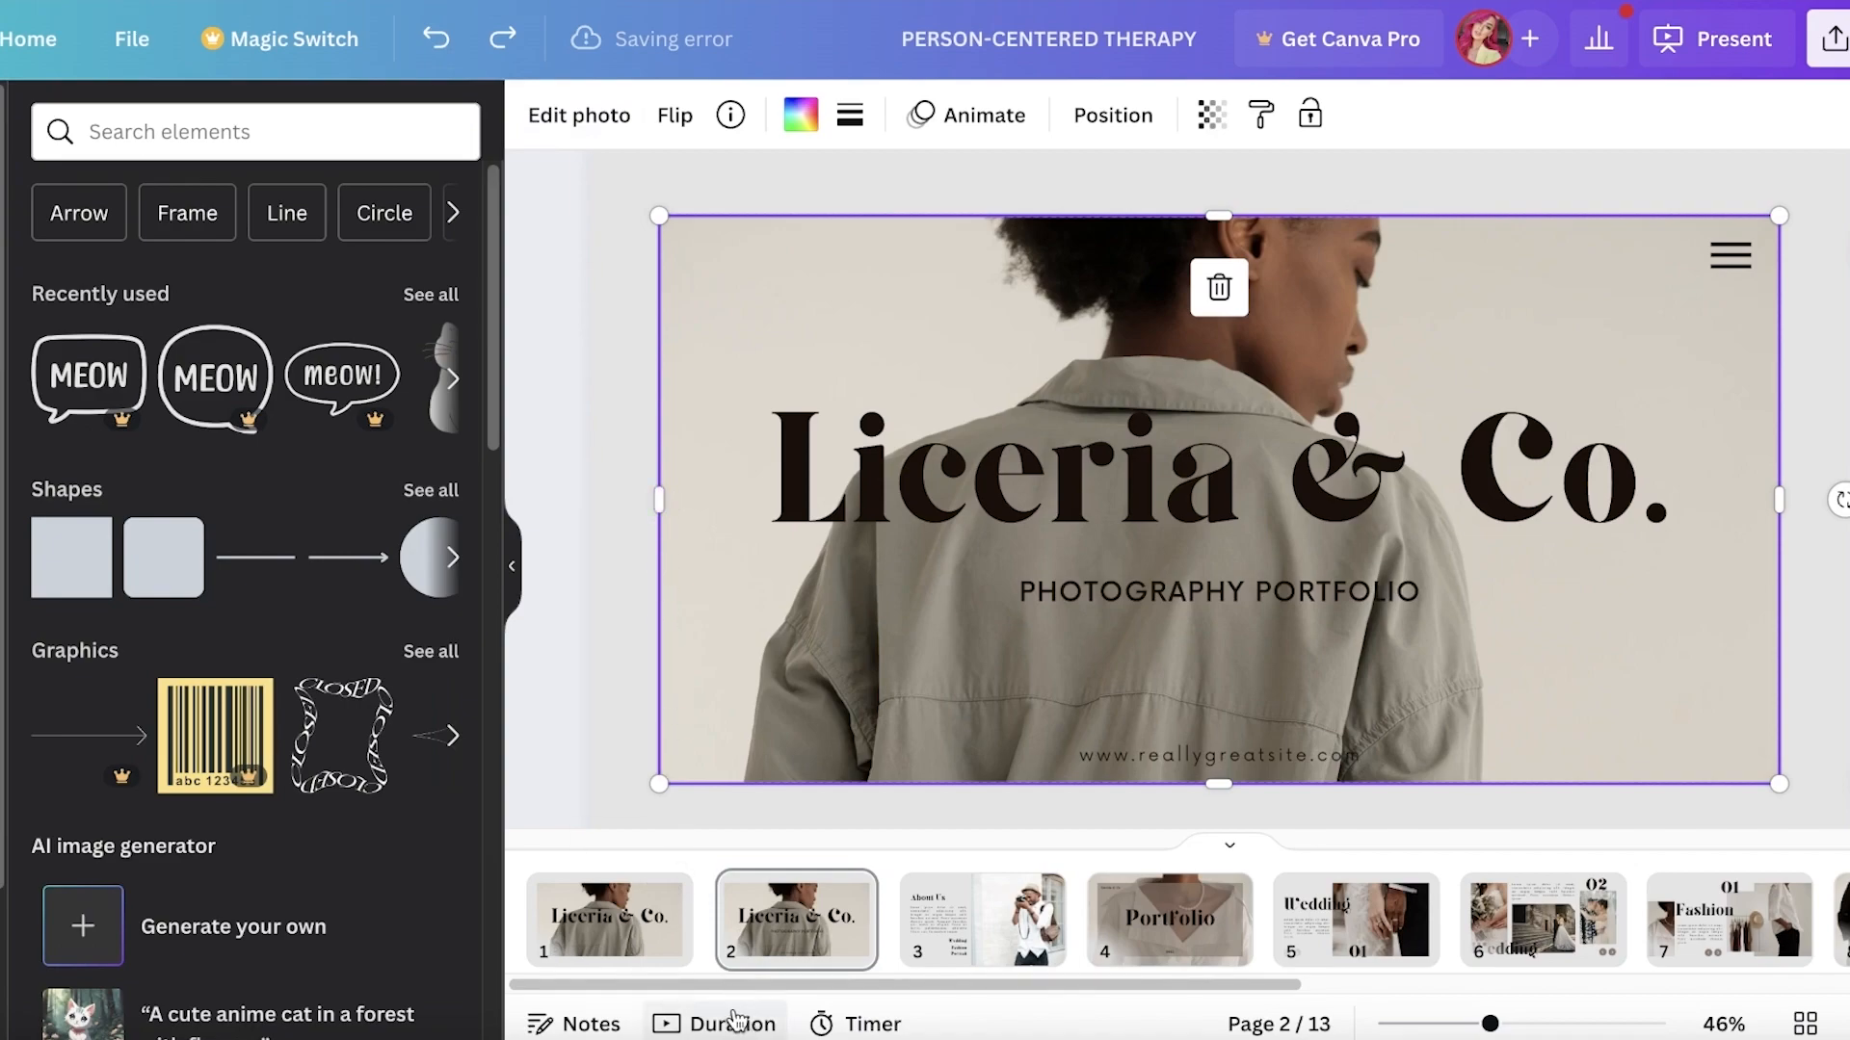
# Present the design full screen with watermarks, starting from page 1
pyautogui.click(609, 915)
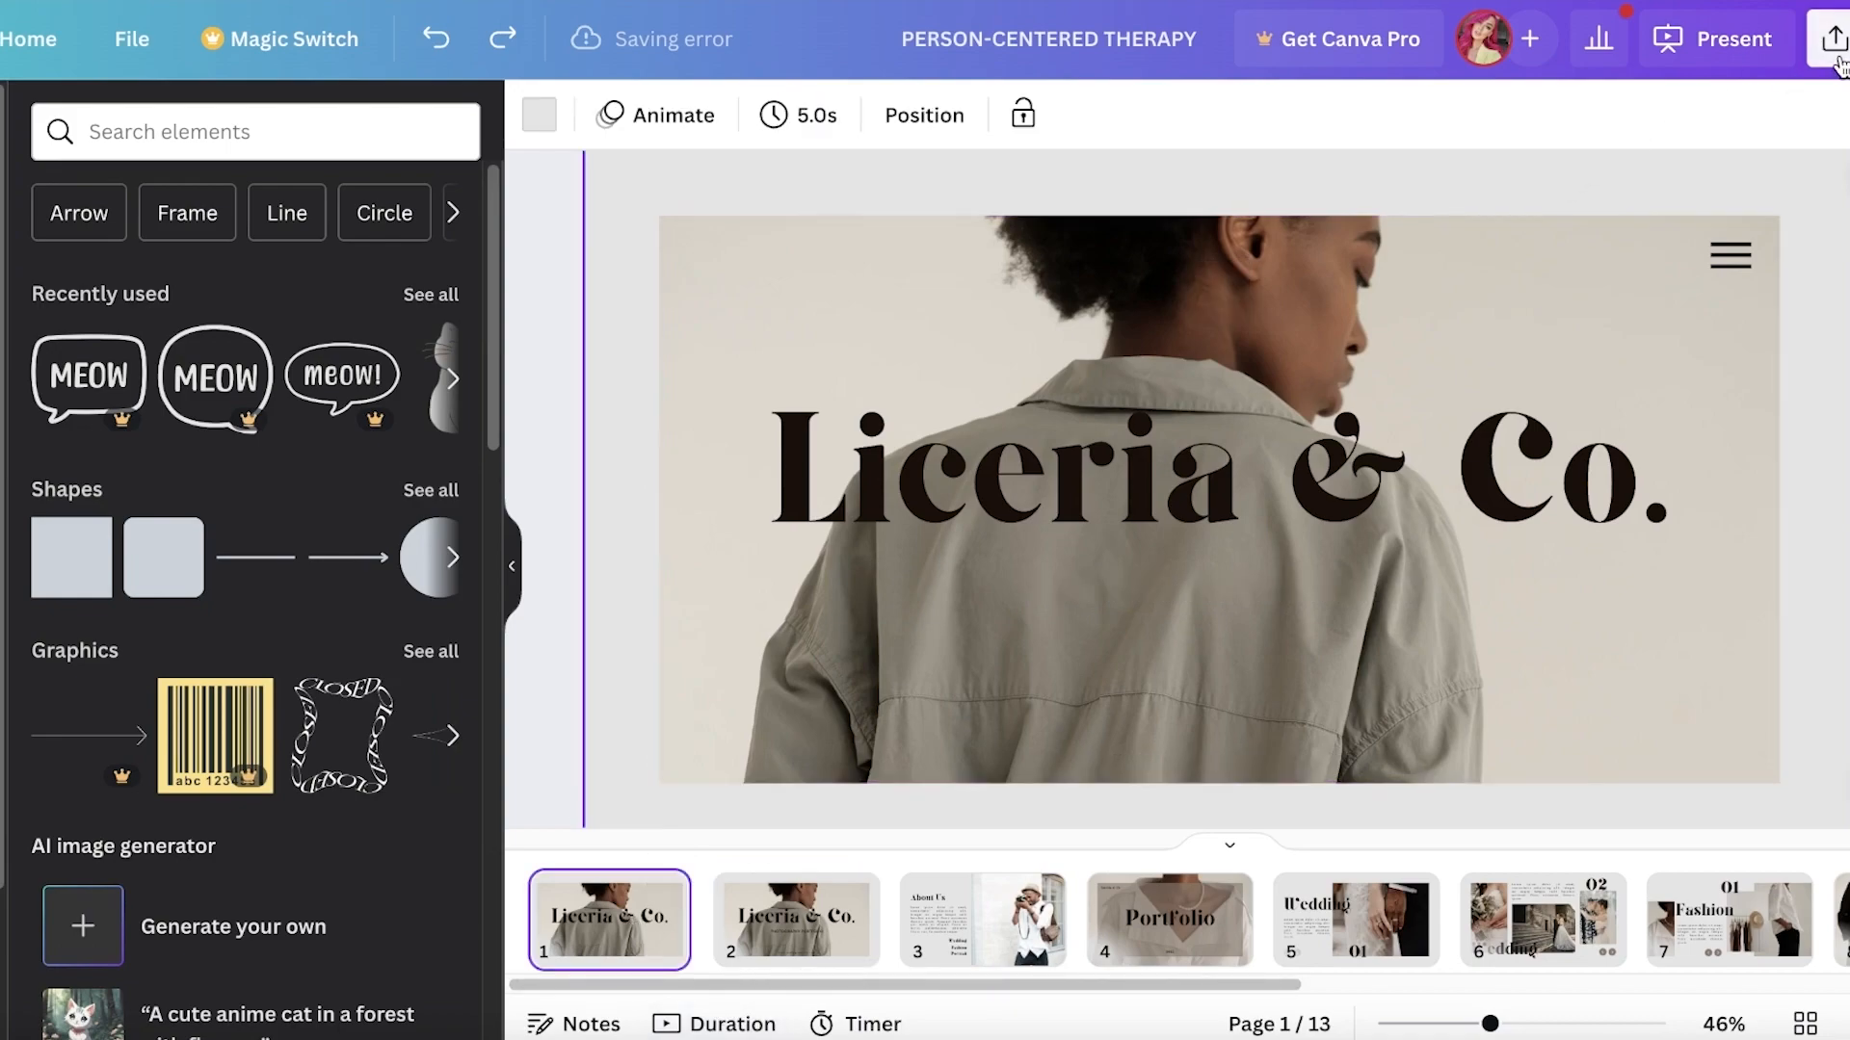
pyautogui.click(1833, 41)
pyautogui.click(1731, 43)
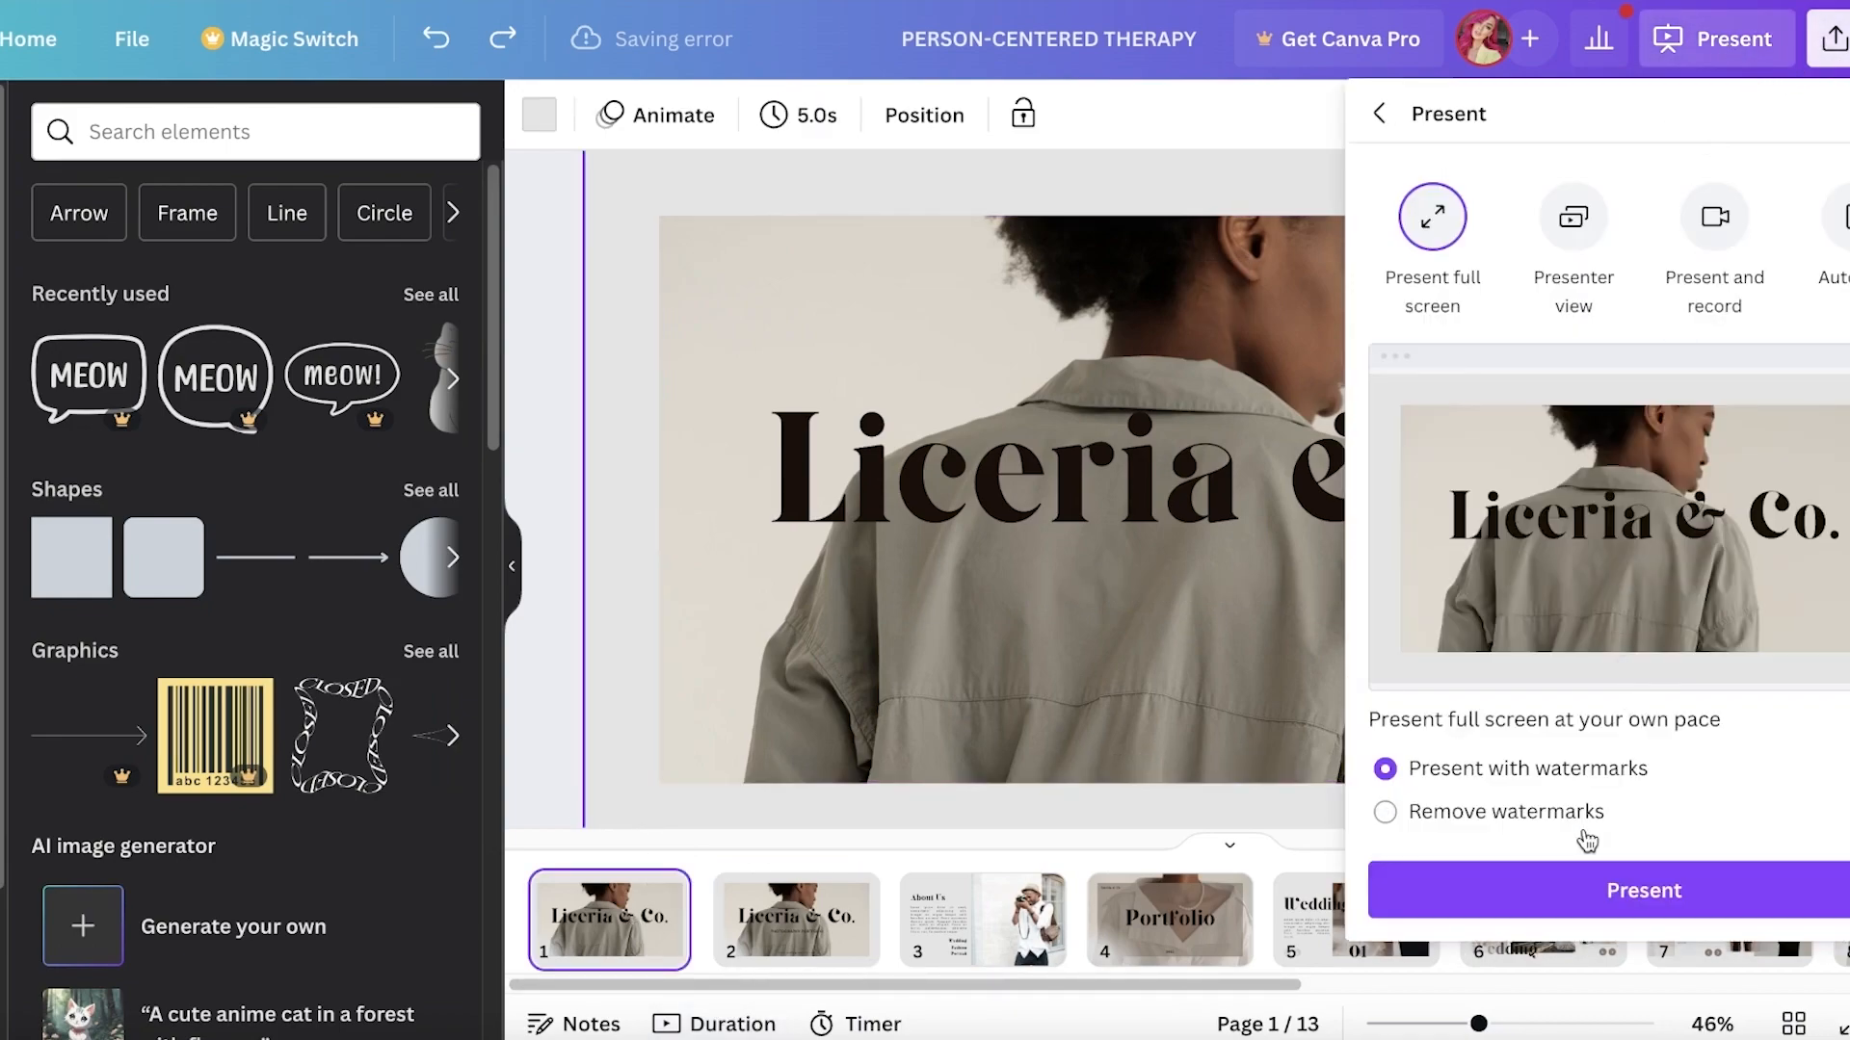
pyautogui.click(1589, 887)
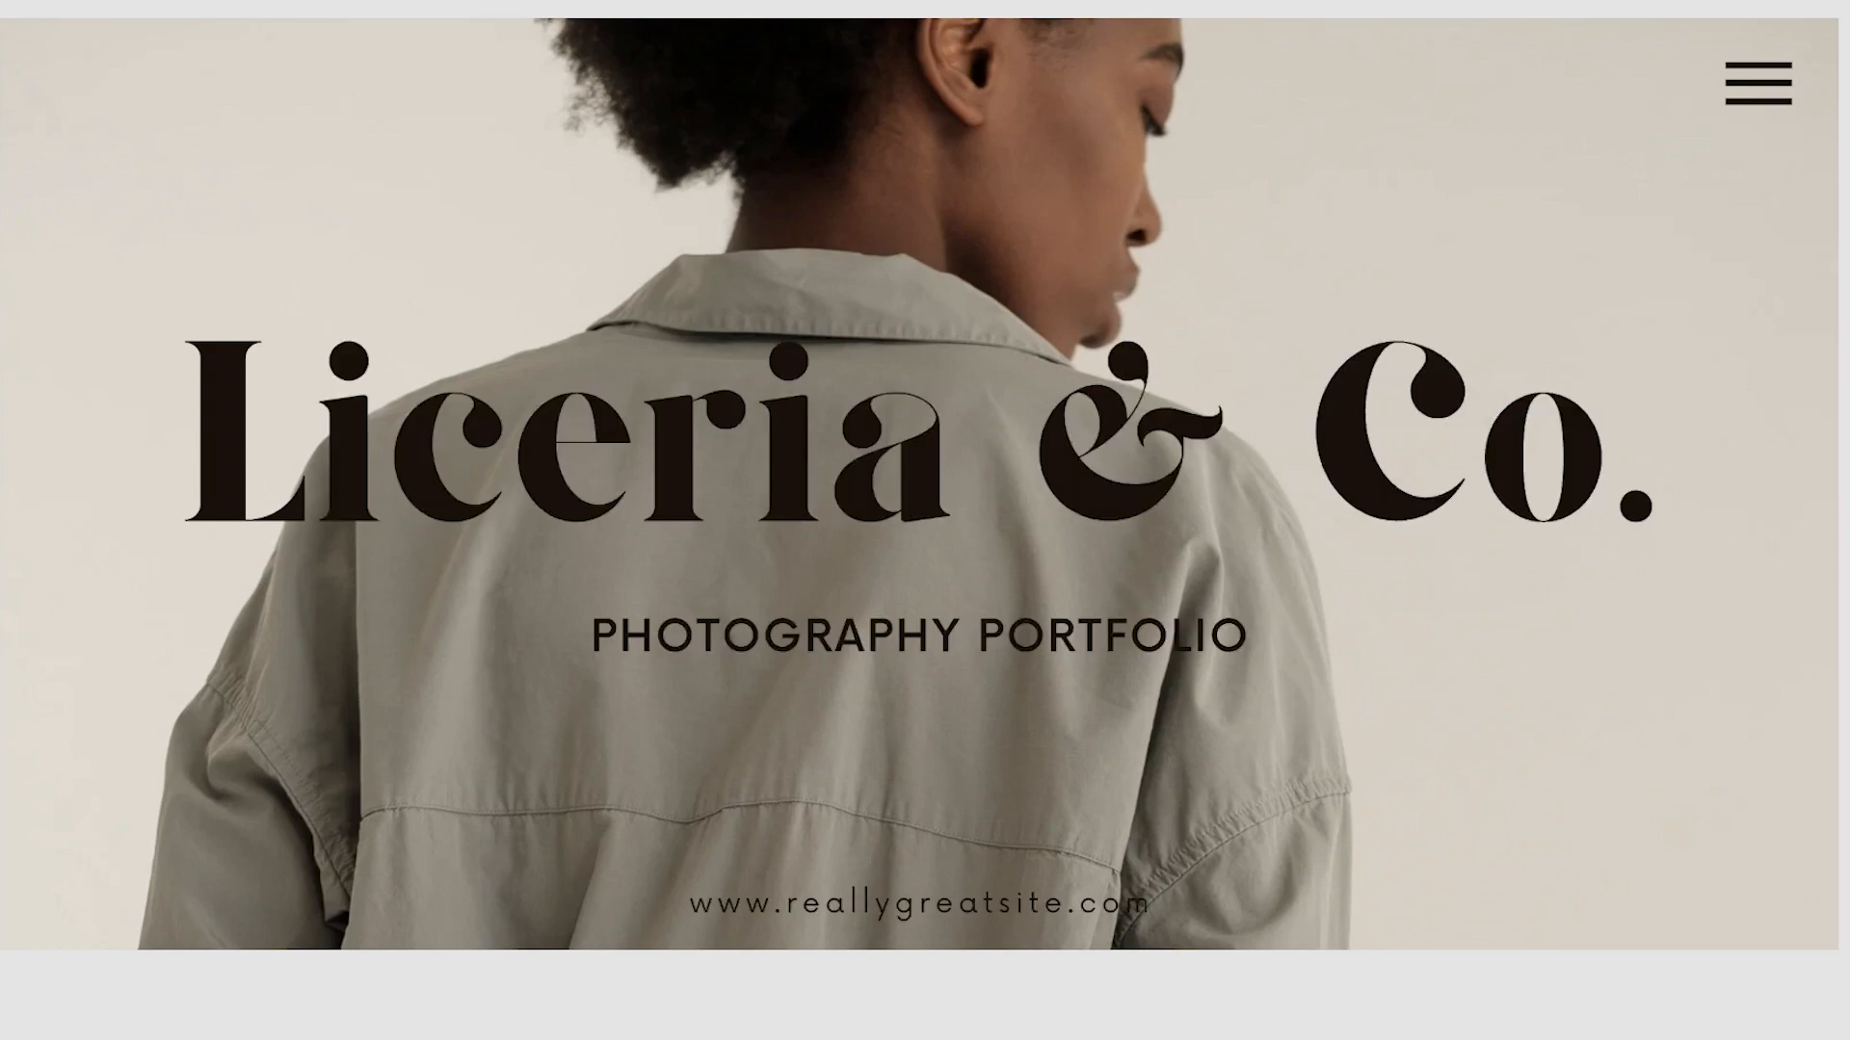
# Exit the presentation and remove the Wipe animation from the "Liceria & Co." title on page 2
pyautogui.press('Escape')
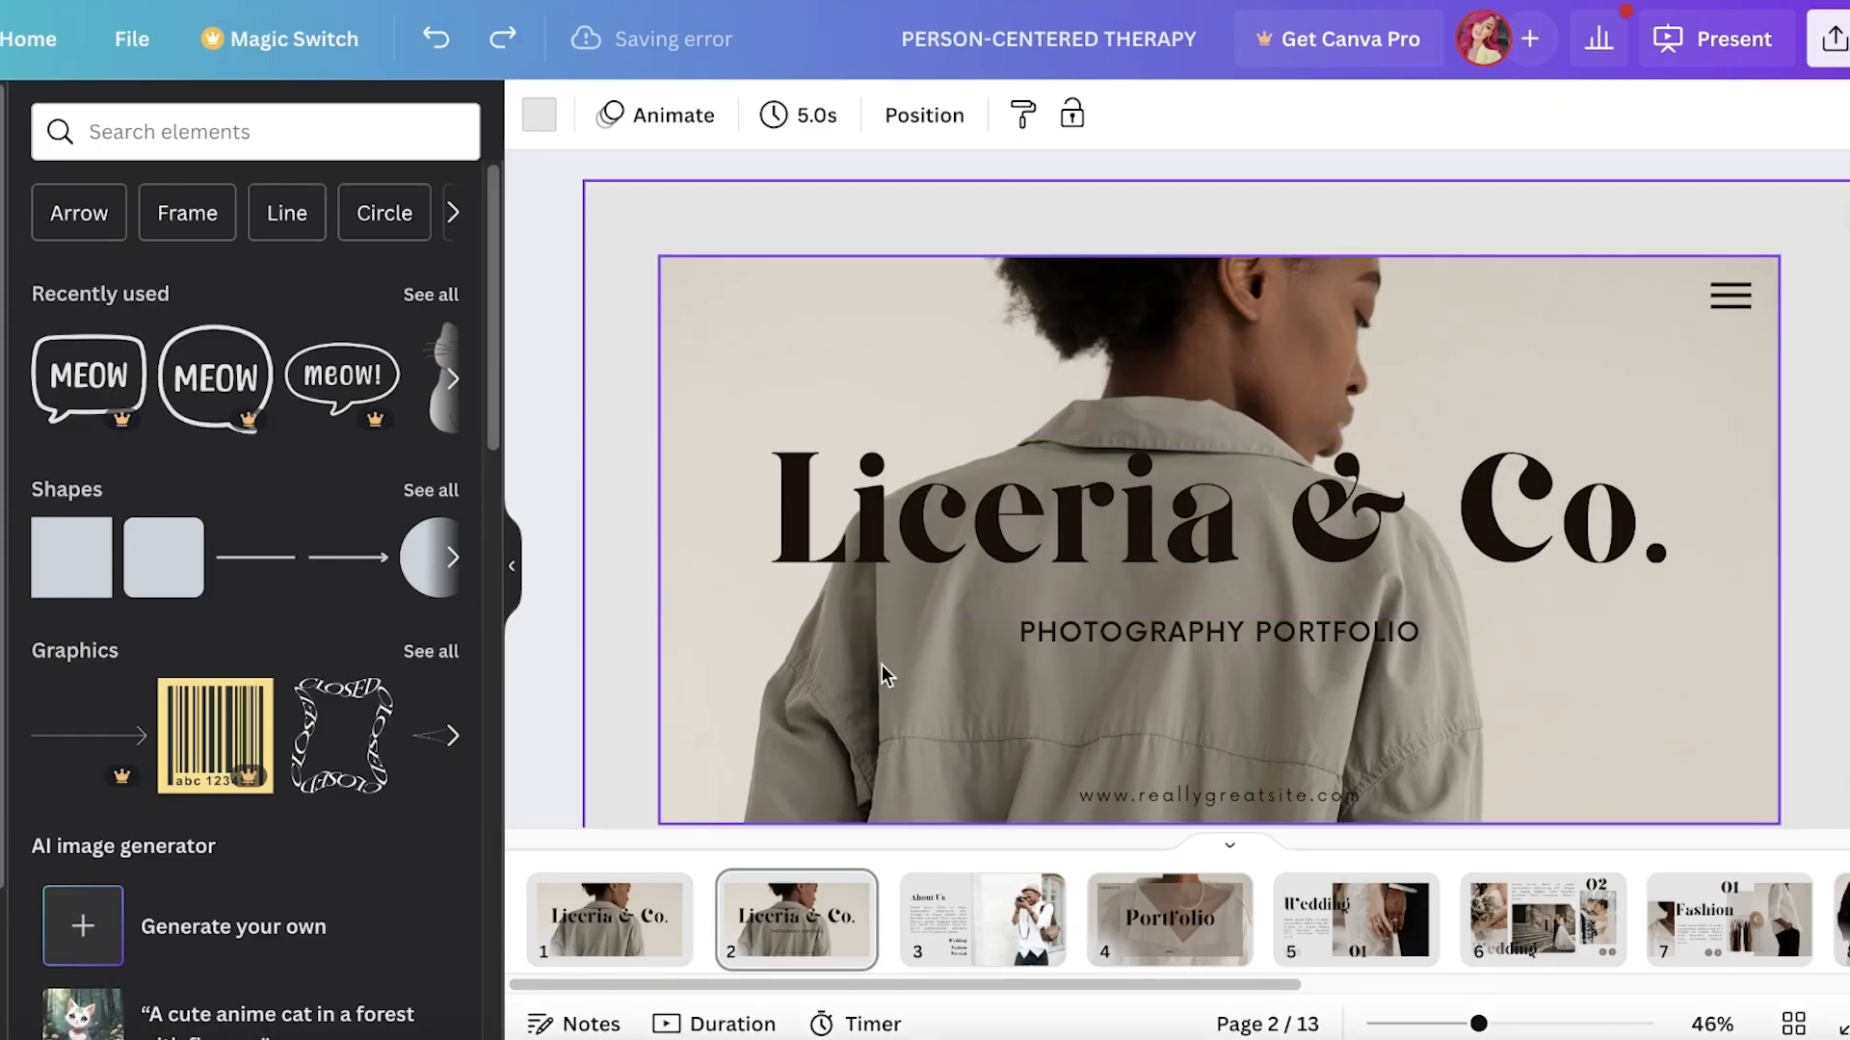
pyautogui.click(982, 553)
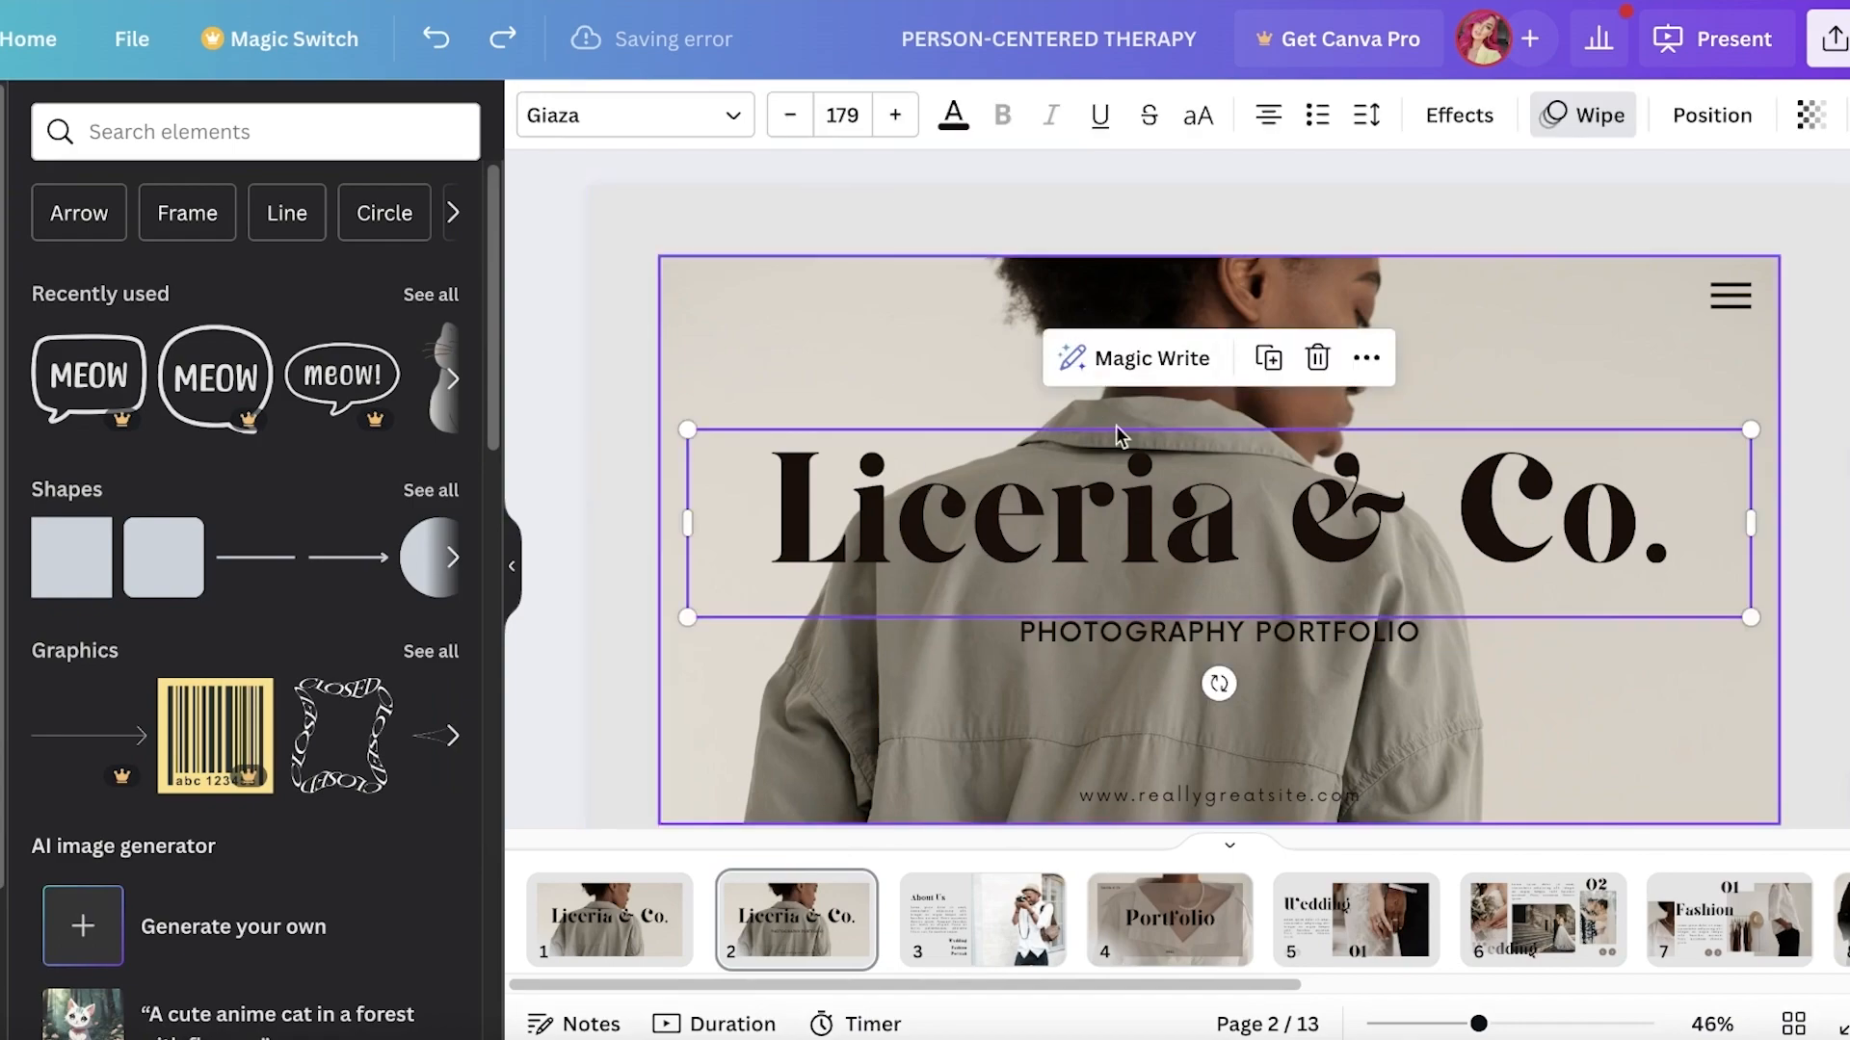
pyautogui.click(1579, 115)
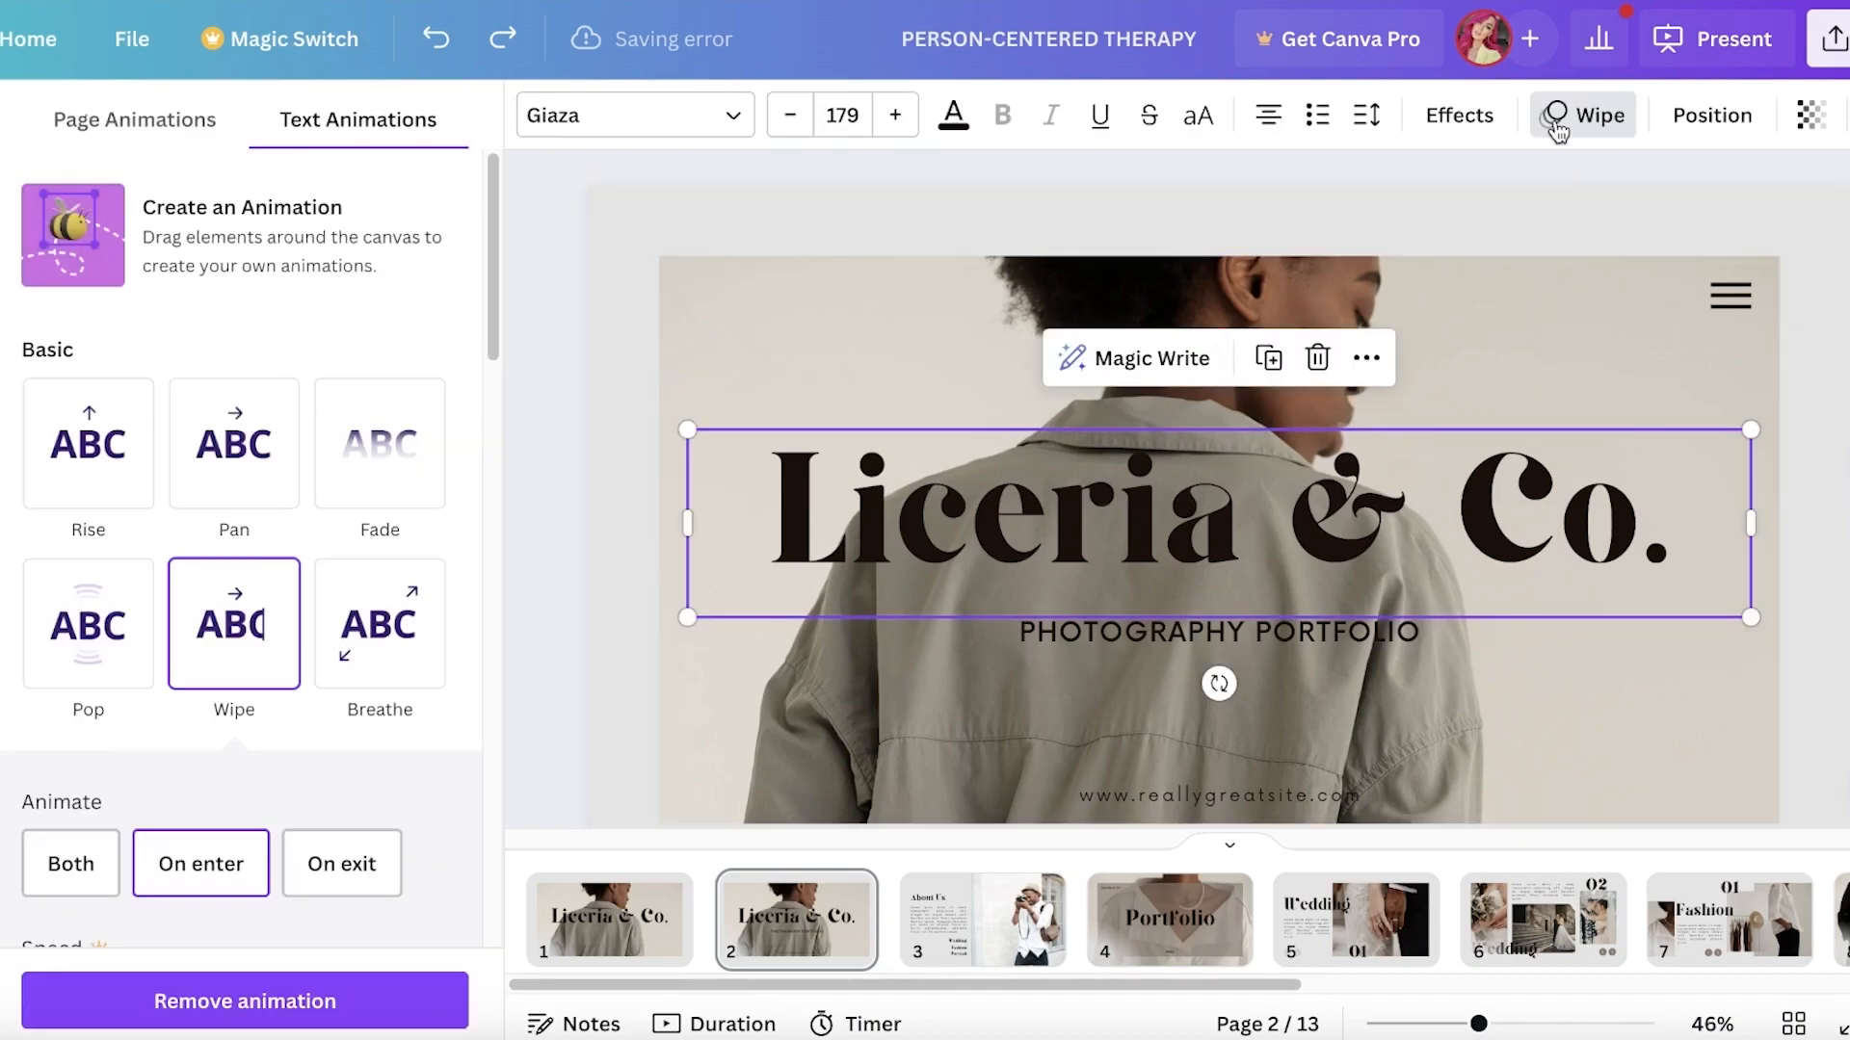
pyautogui.click(245, 1001)
# Present the design full screen from page 1 with watermarks, advance through the slides to page 3, and exit
pyautogui.click(609, 920)
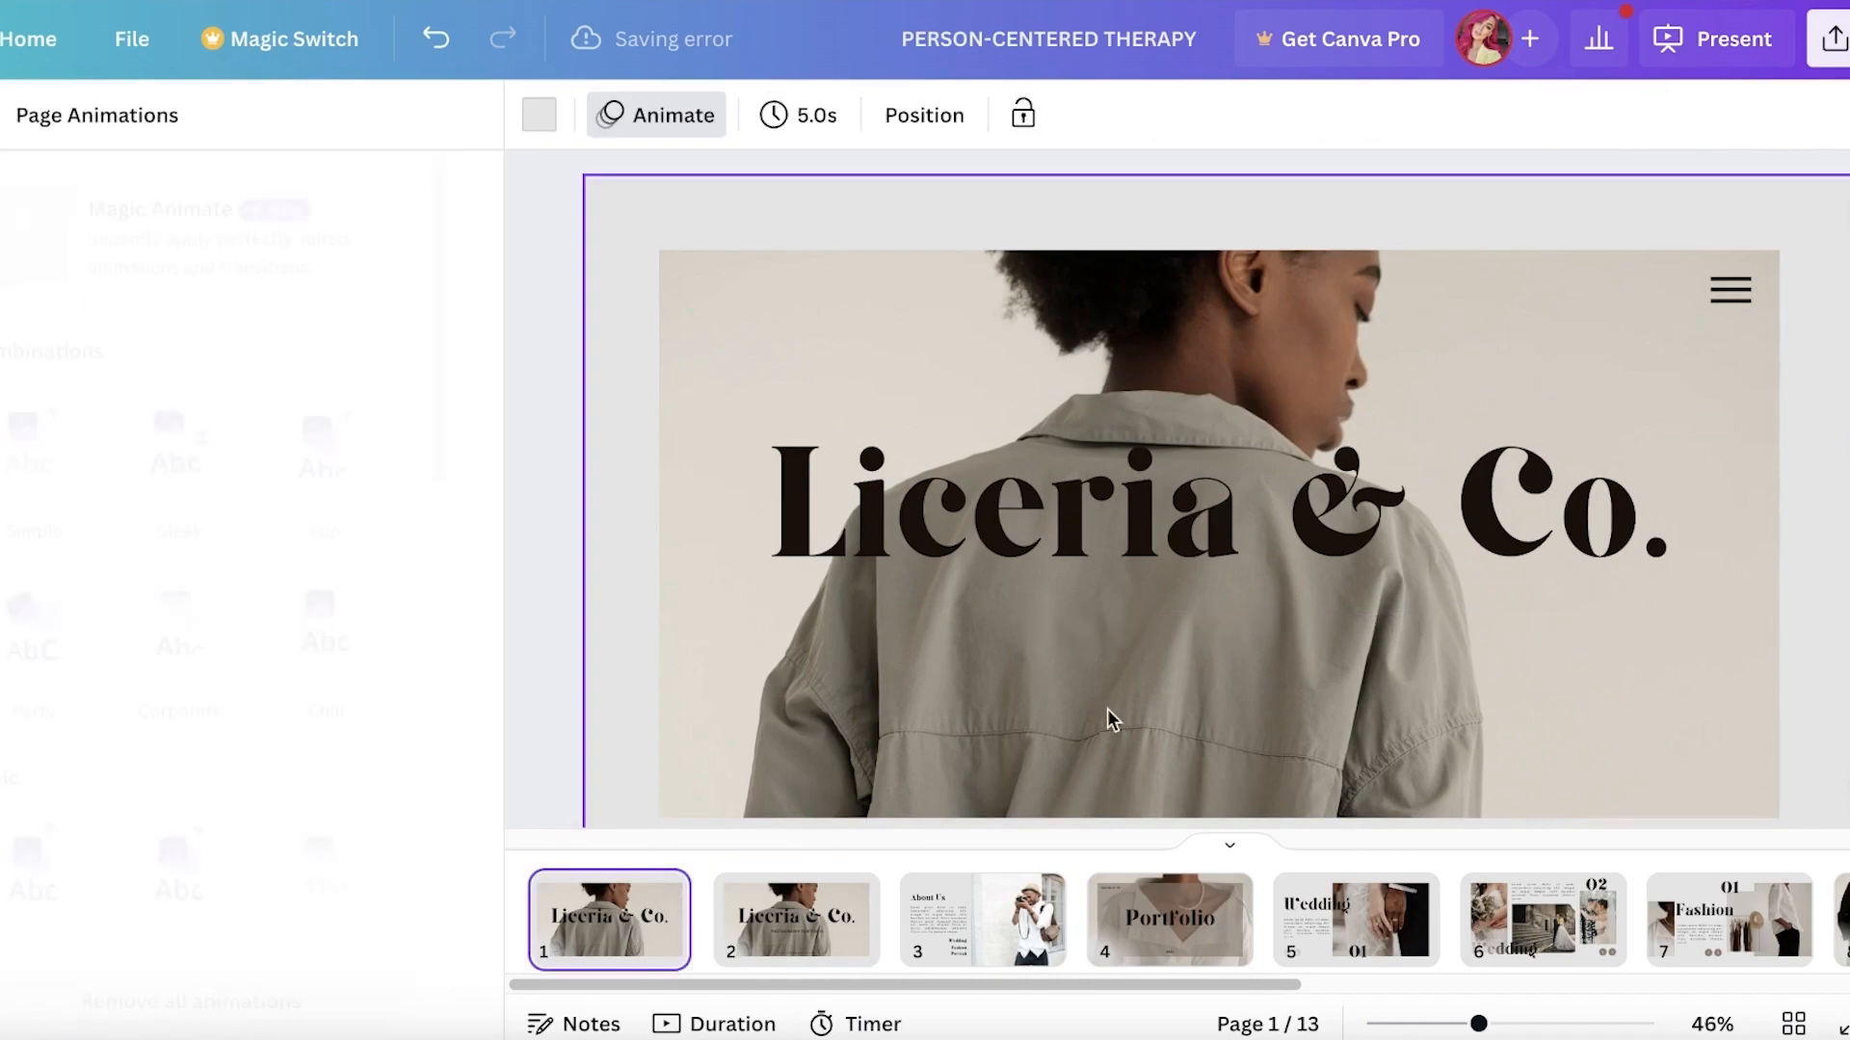
pyautogui.click(1724, 39)
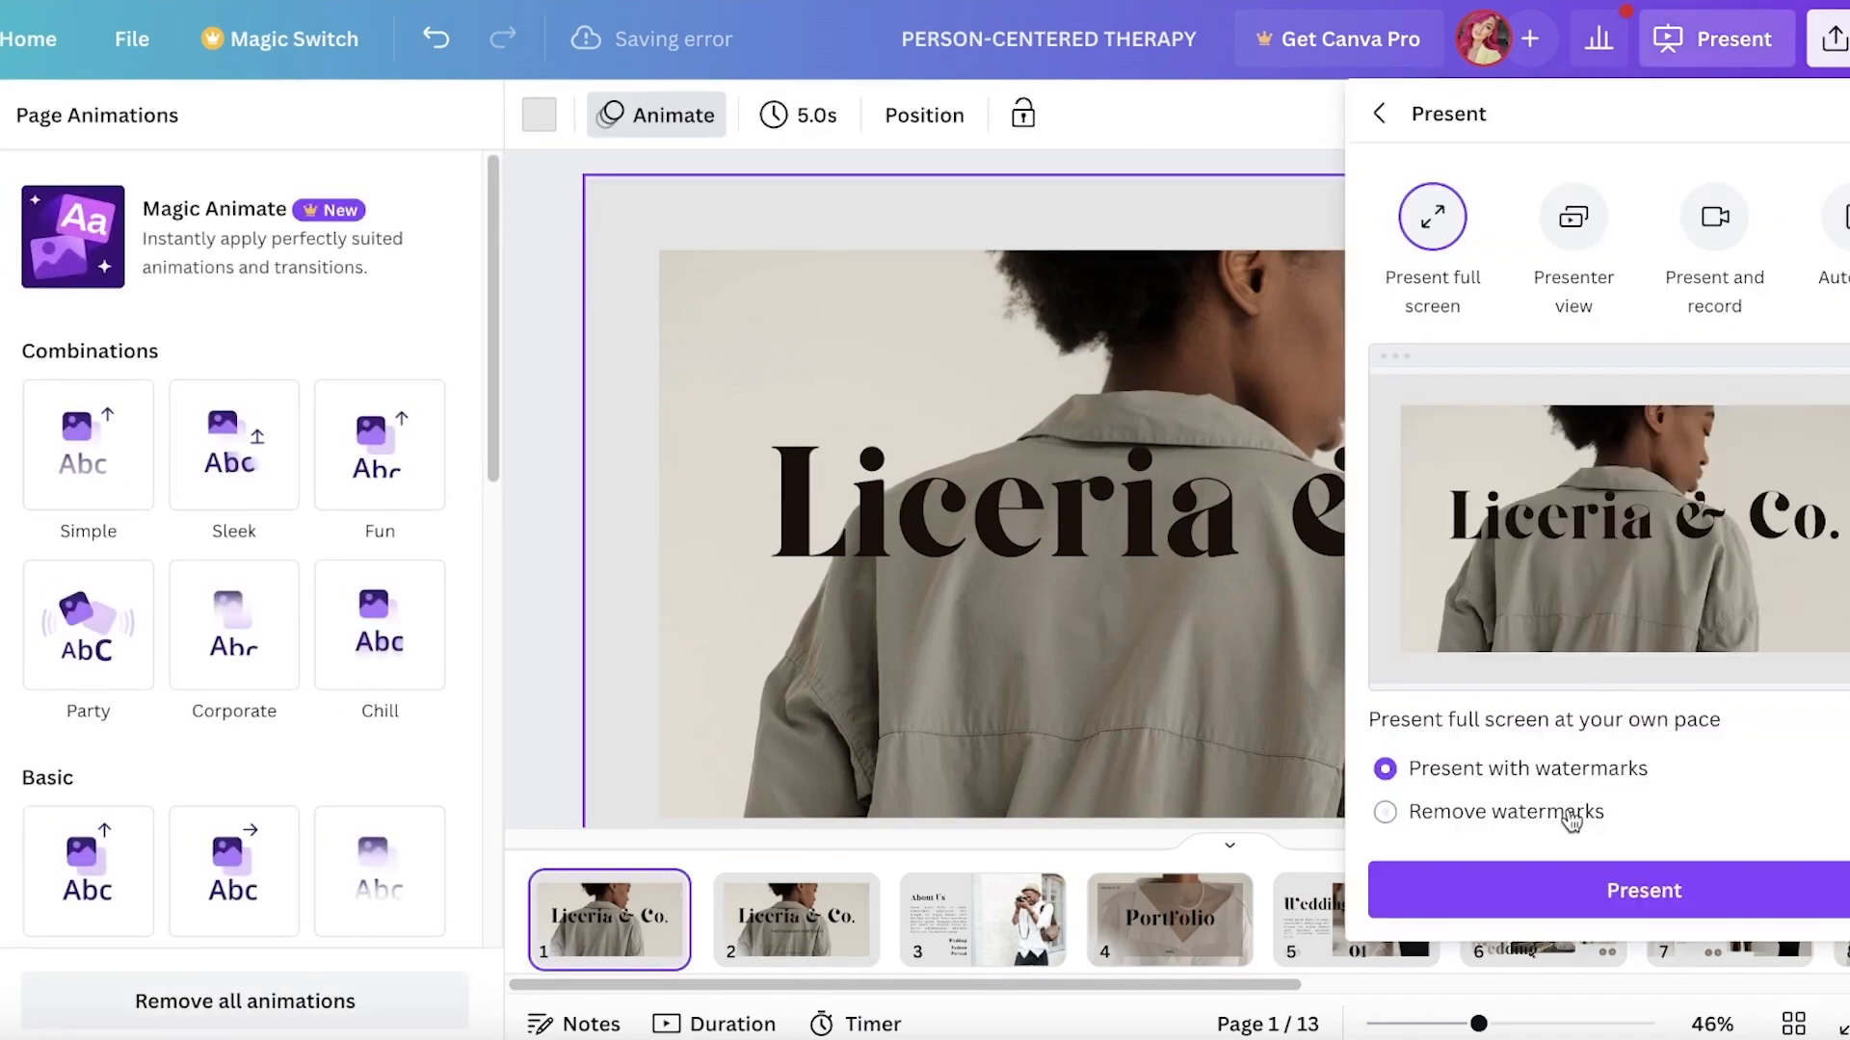
pyautogui.click(1551, 898)
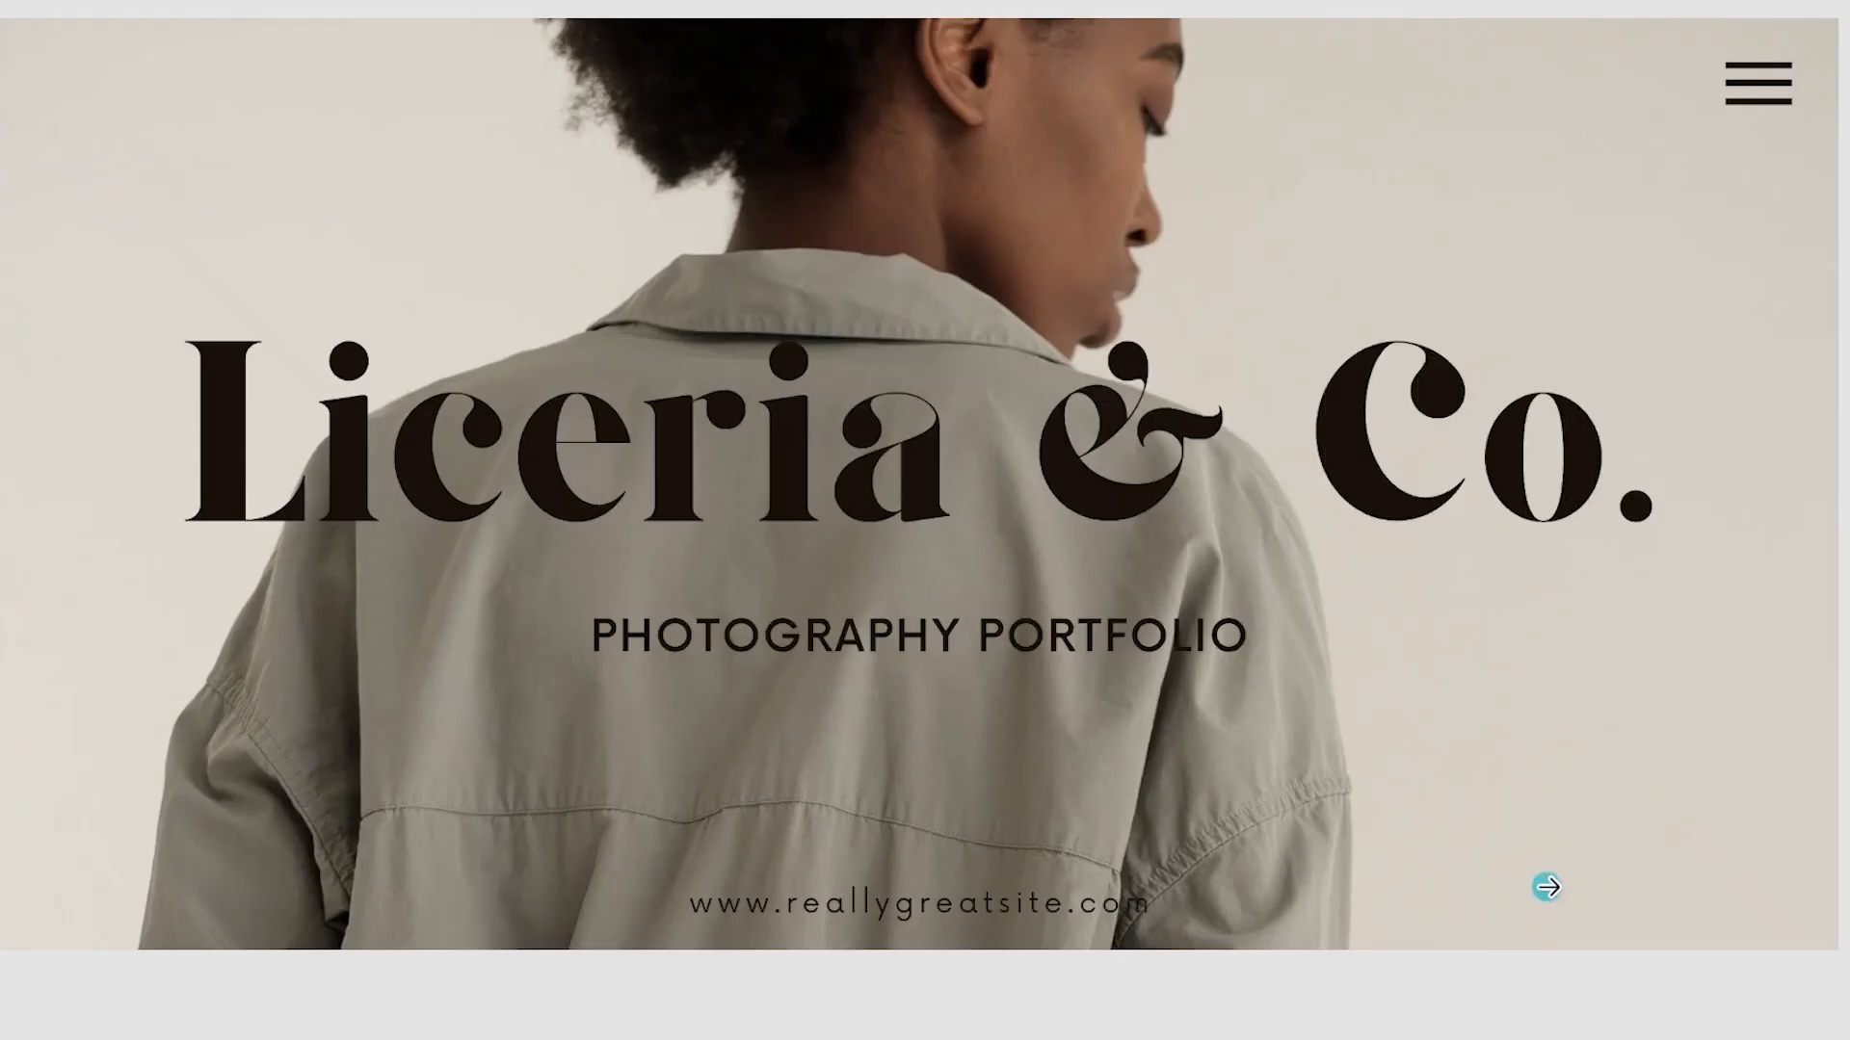
pyautogui.click(1549, 887)
pyautogui.press('Escape')
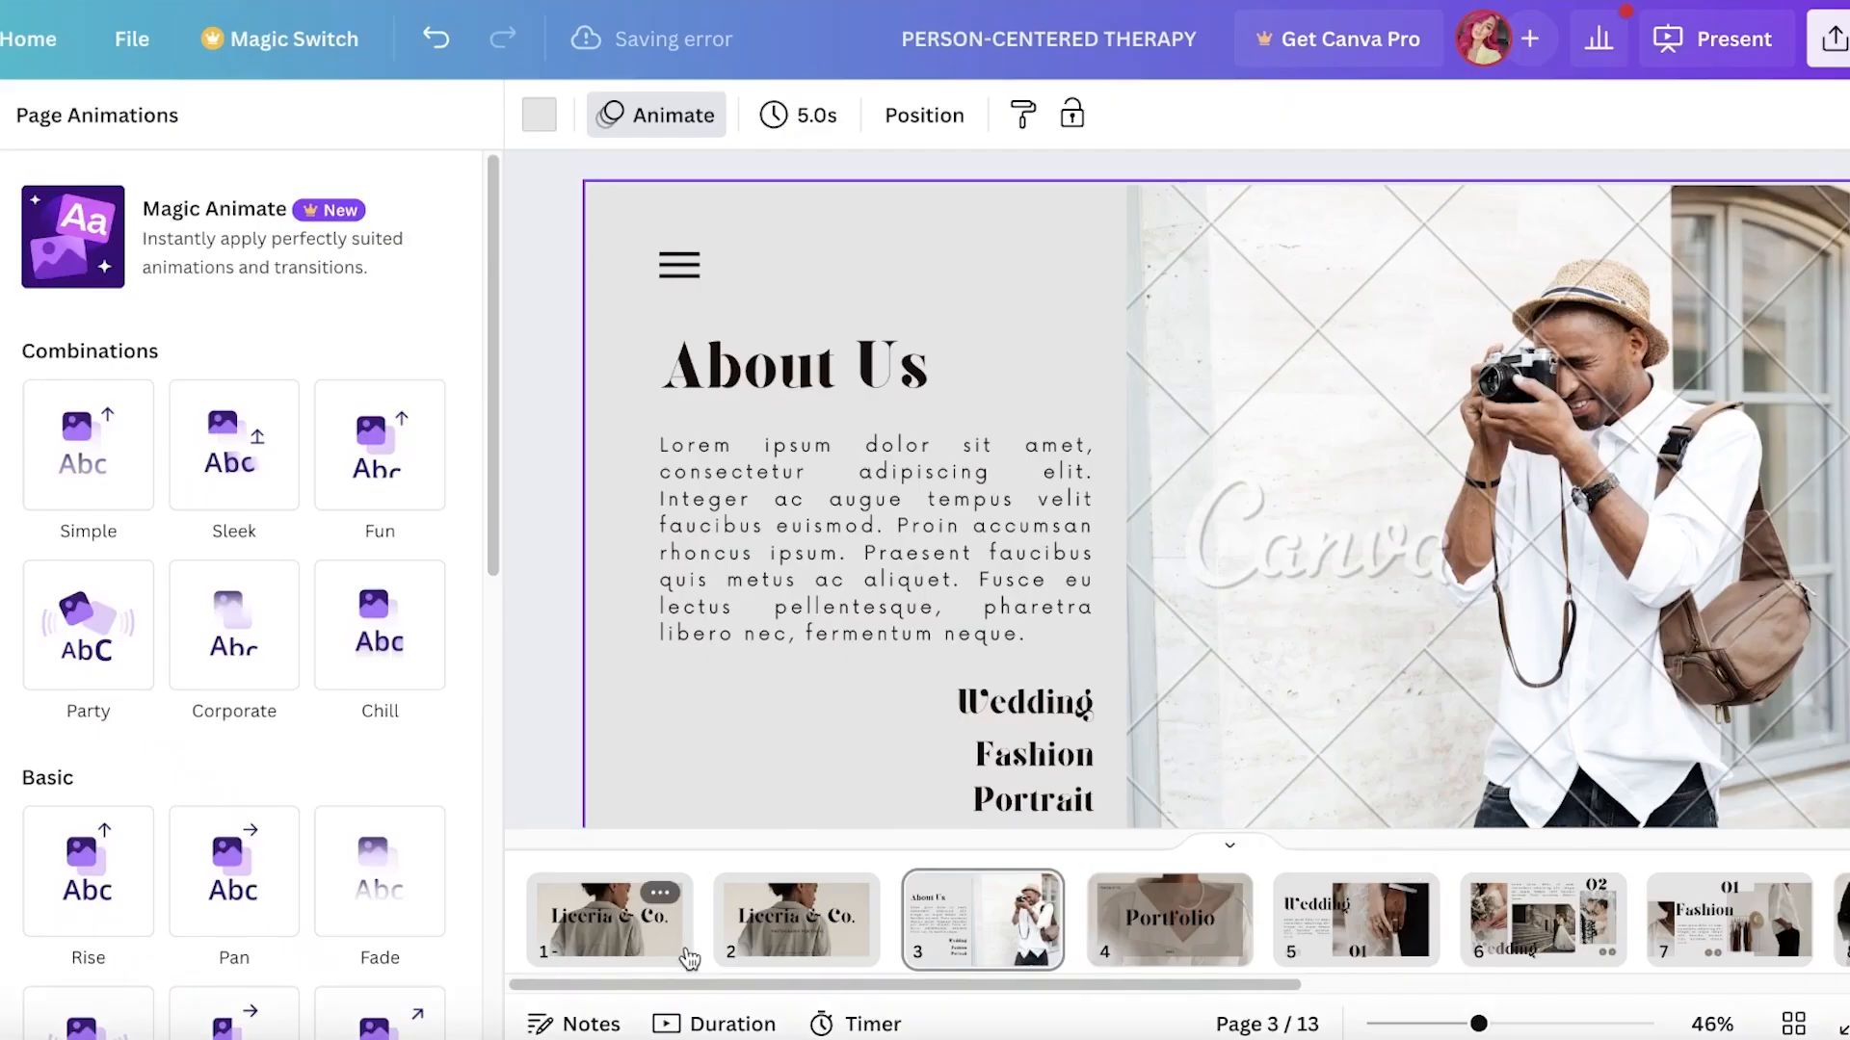
# Add a Match & Move transition between pages 1 and 2 and slightly shorten its duration
pyautogui.click(761, 910)
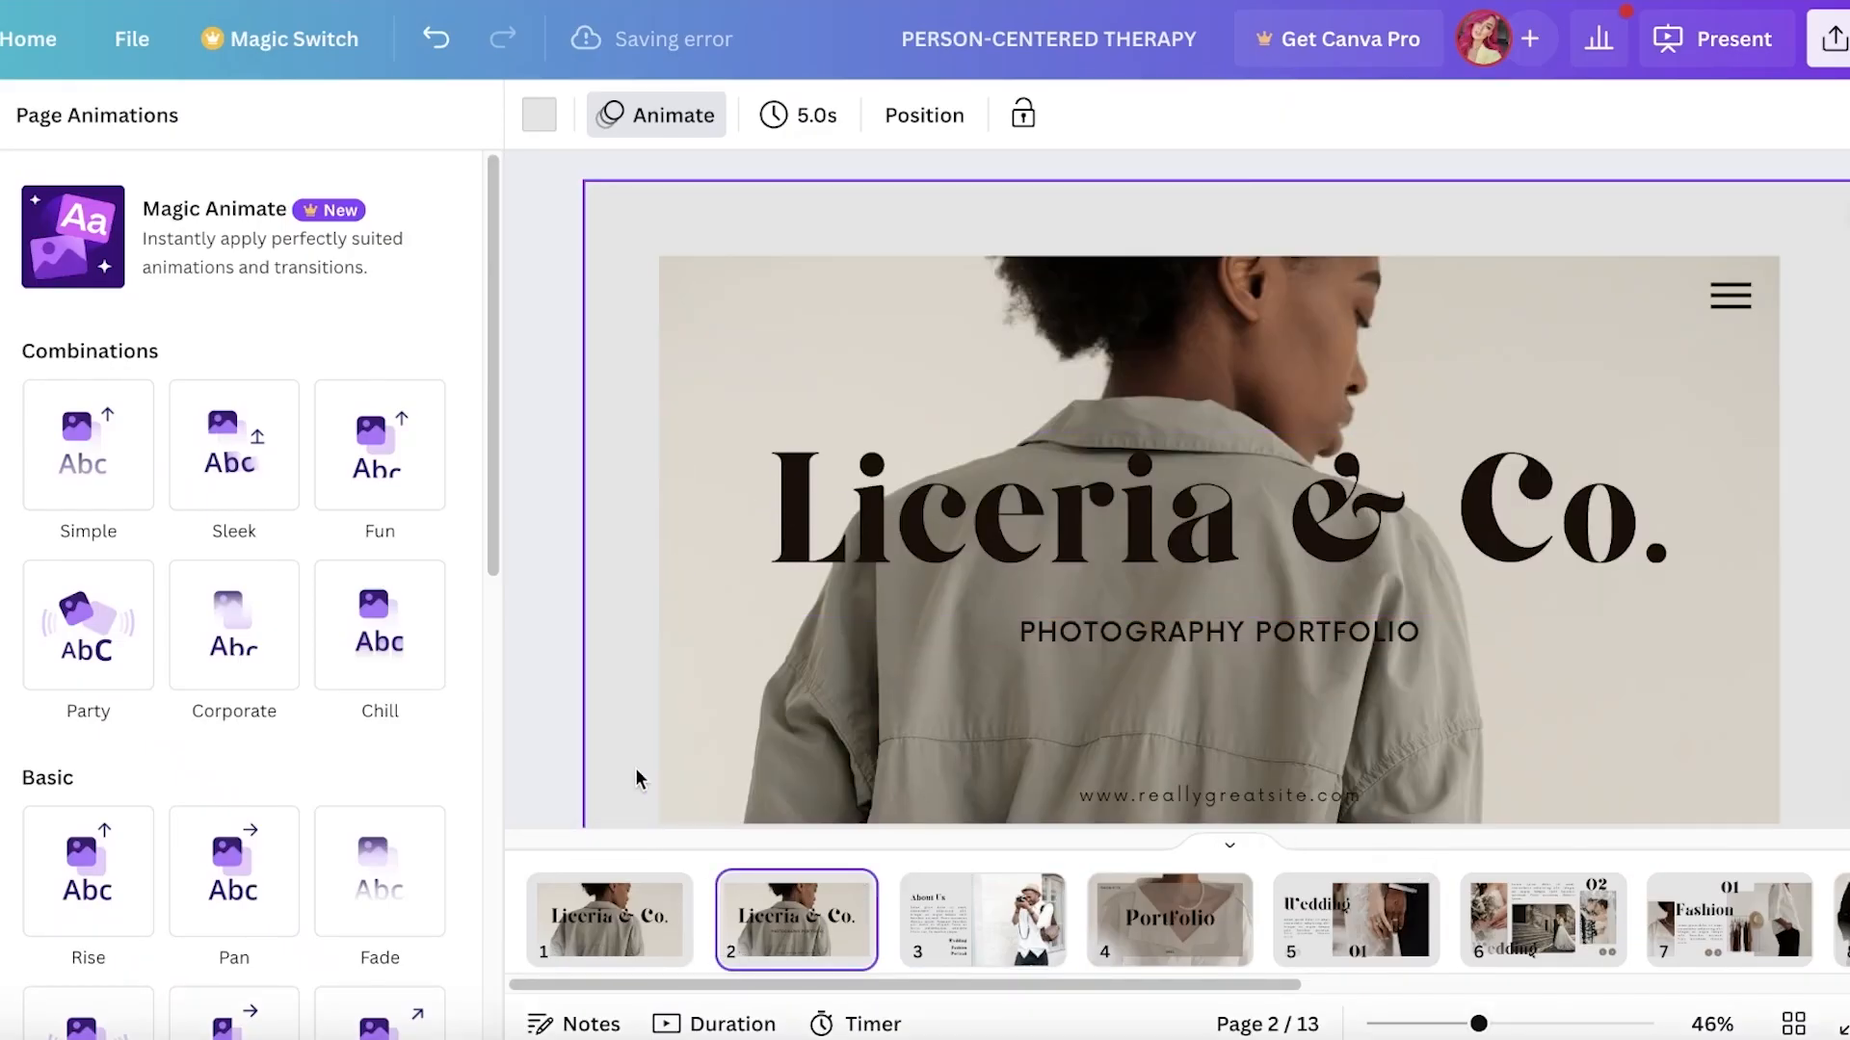
pyautogui.moveTo(708, 910)
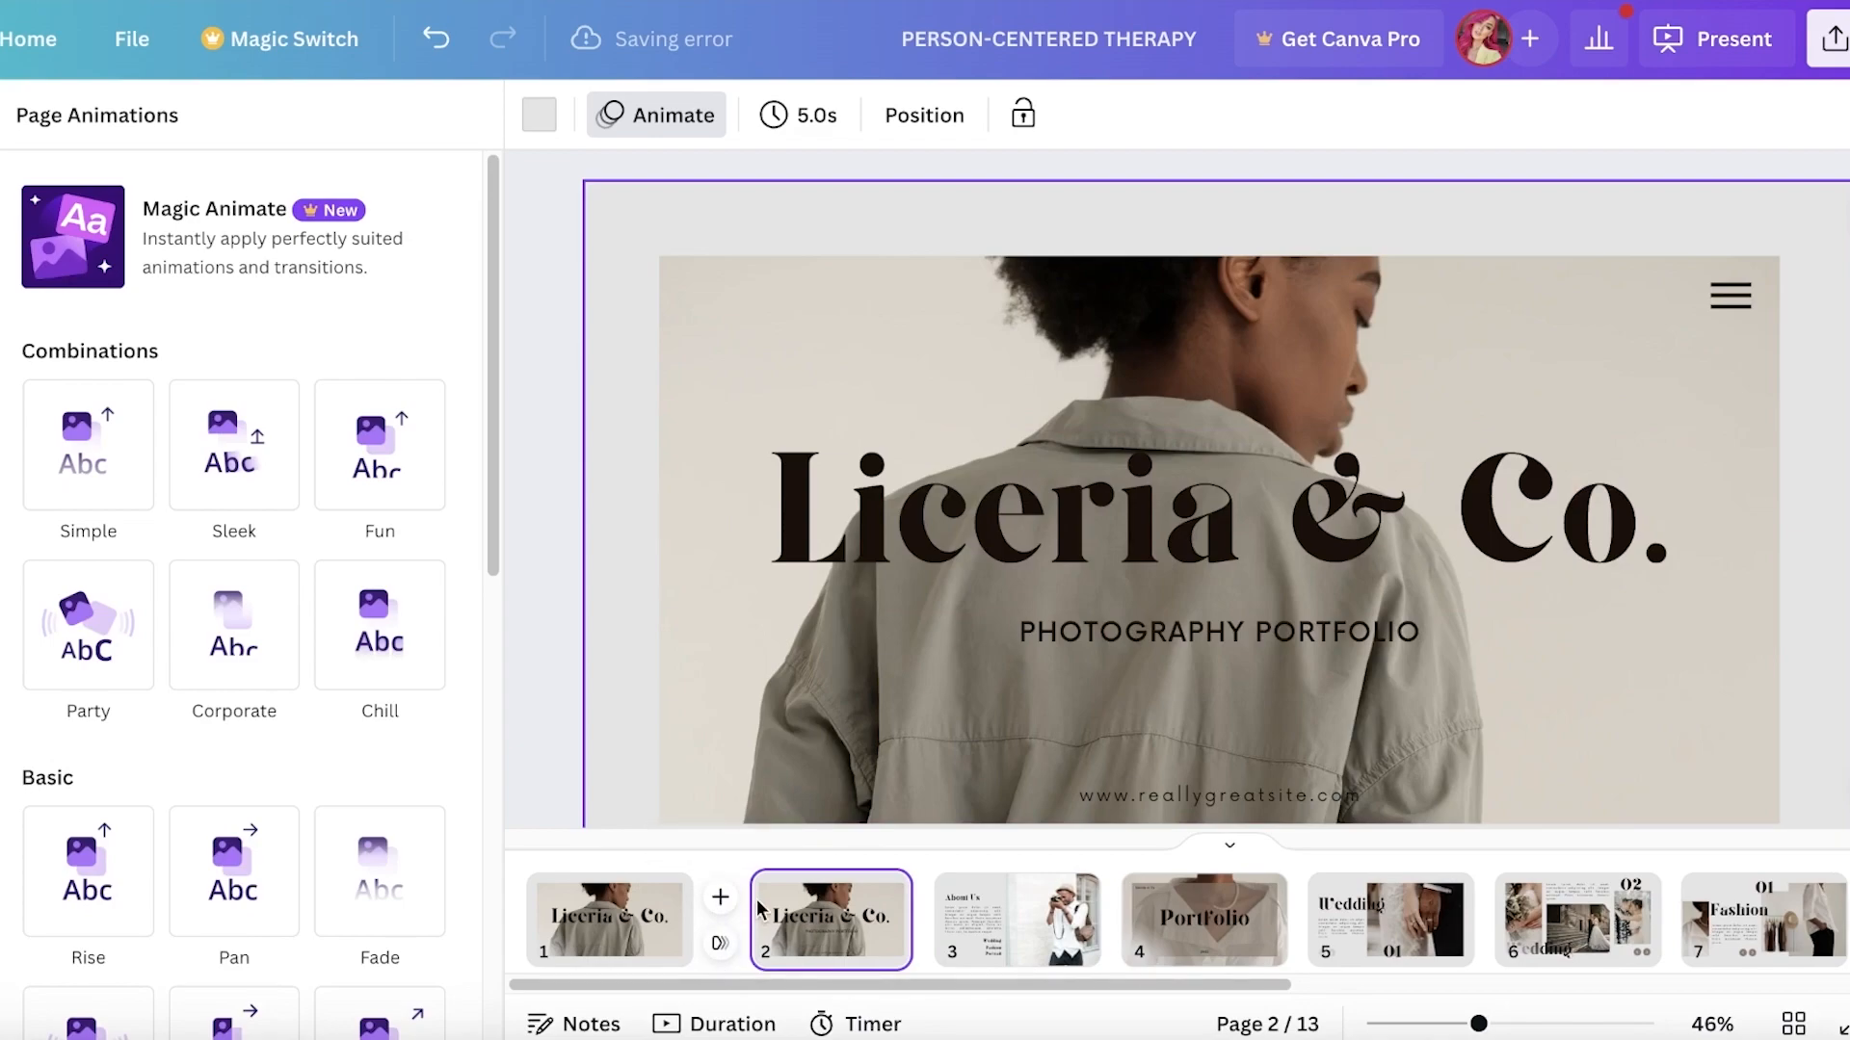
pyautogui.click(722, 943)
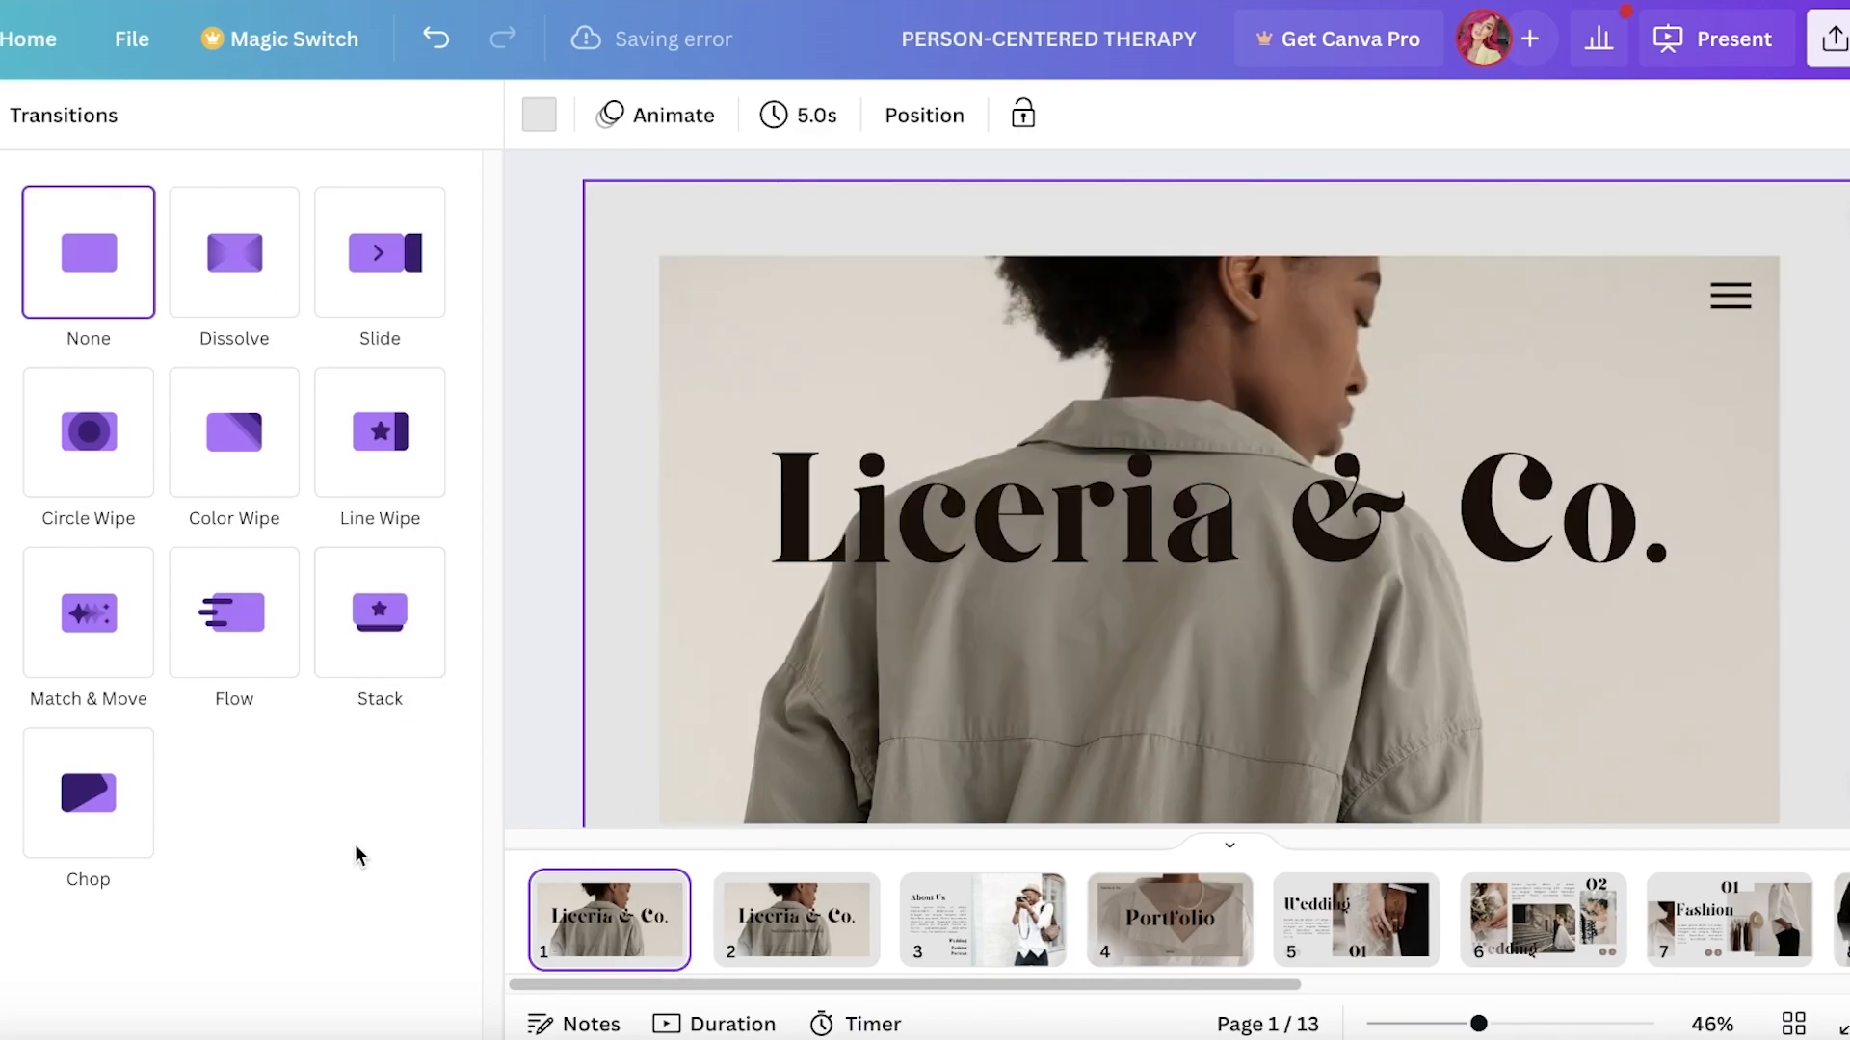
pyautogui.click(83, 615)
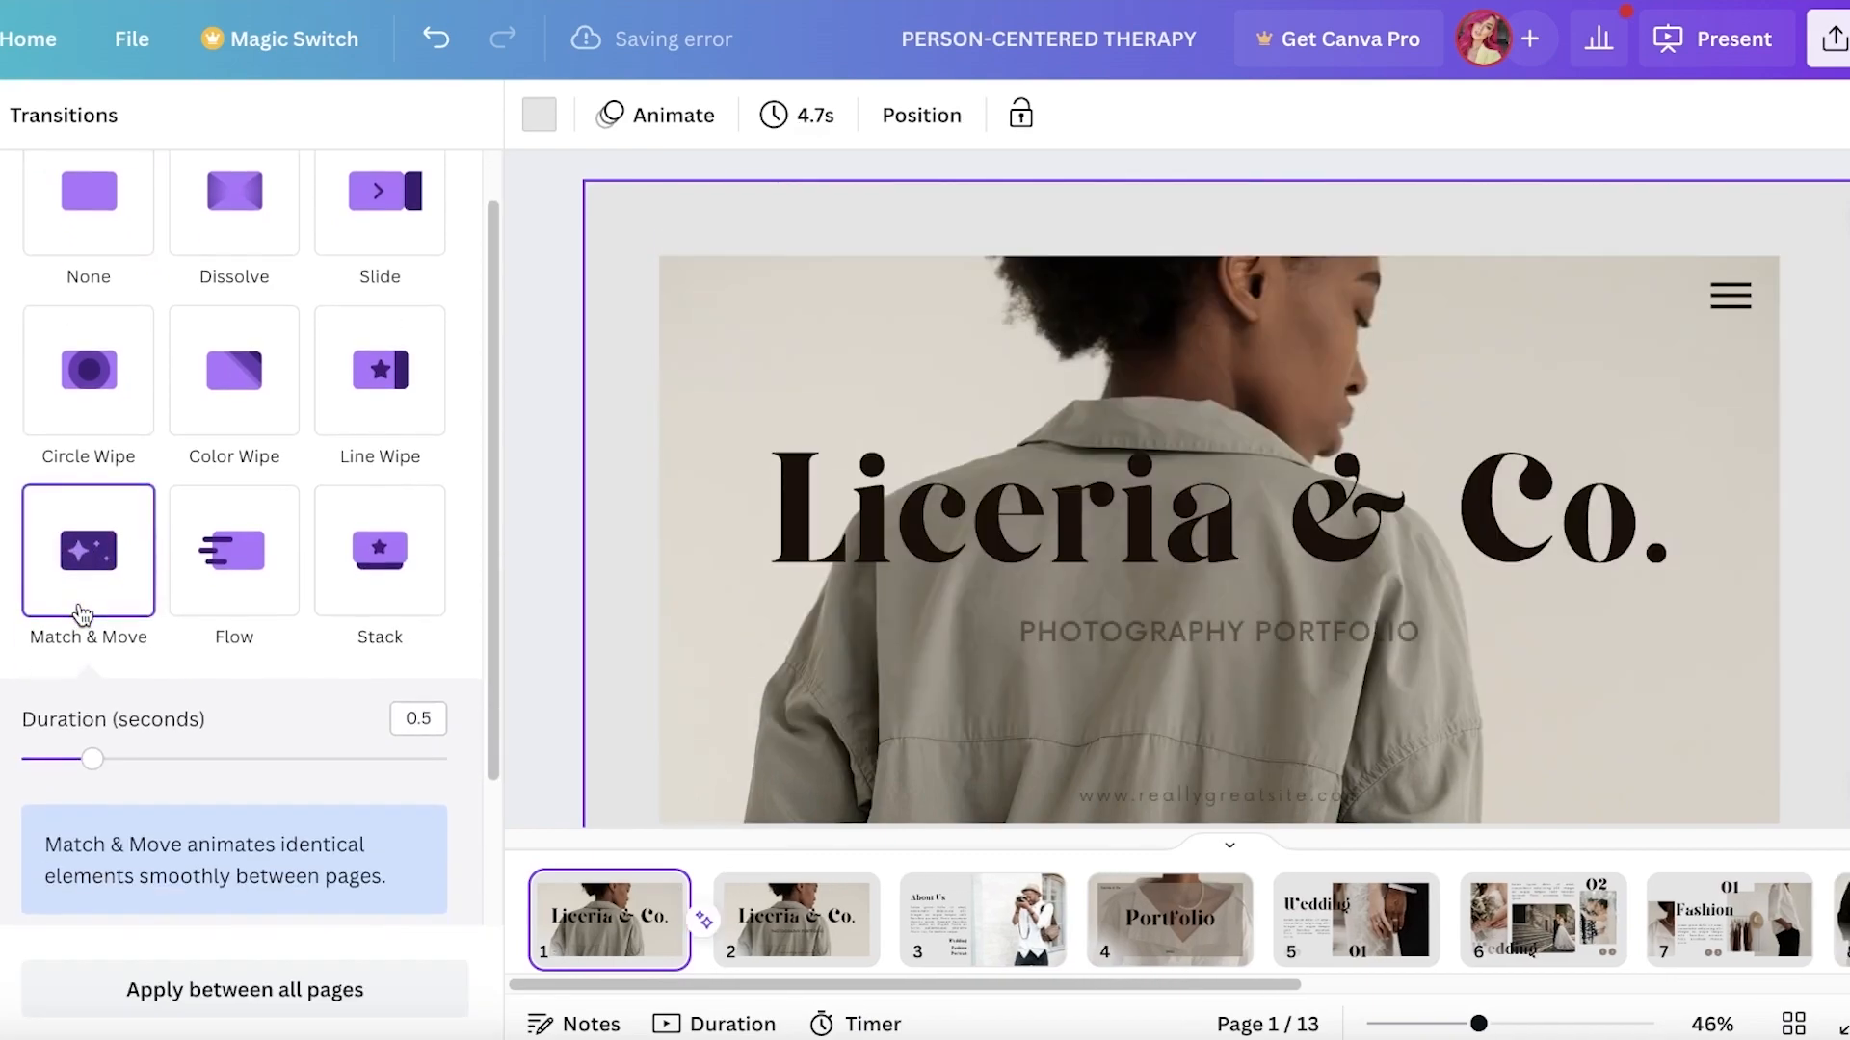
pyautogui.scroll(-1, 1740, 443)
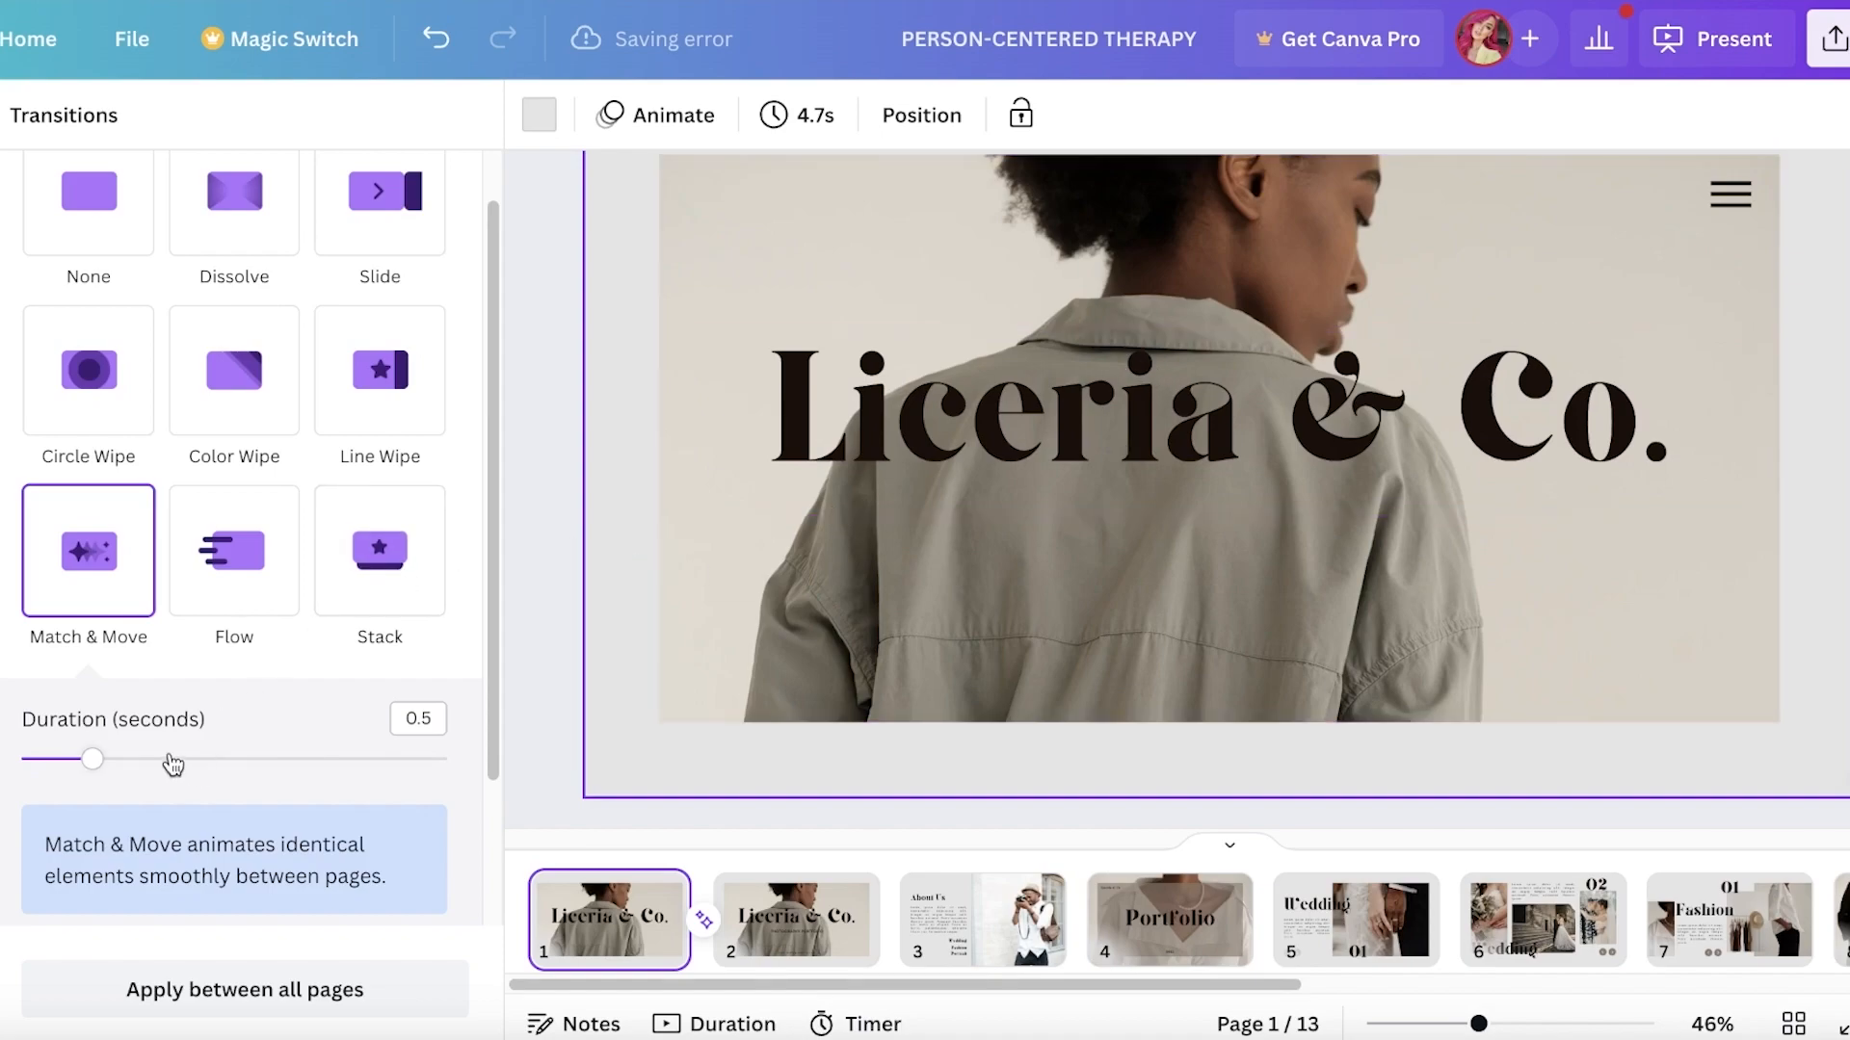
pyautogui.click(75, 773)
pyautogui.click(532, 704)
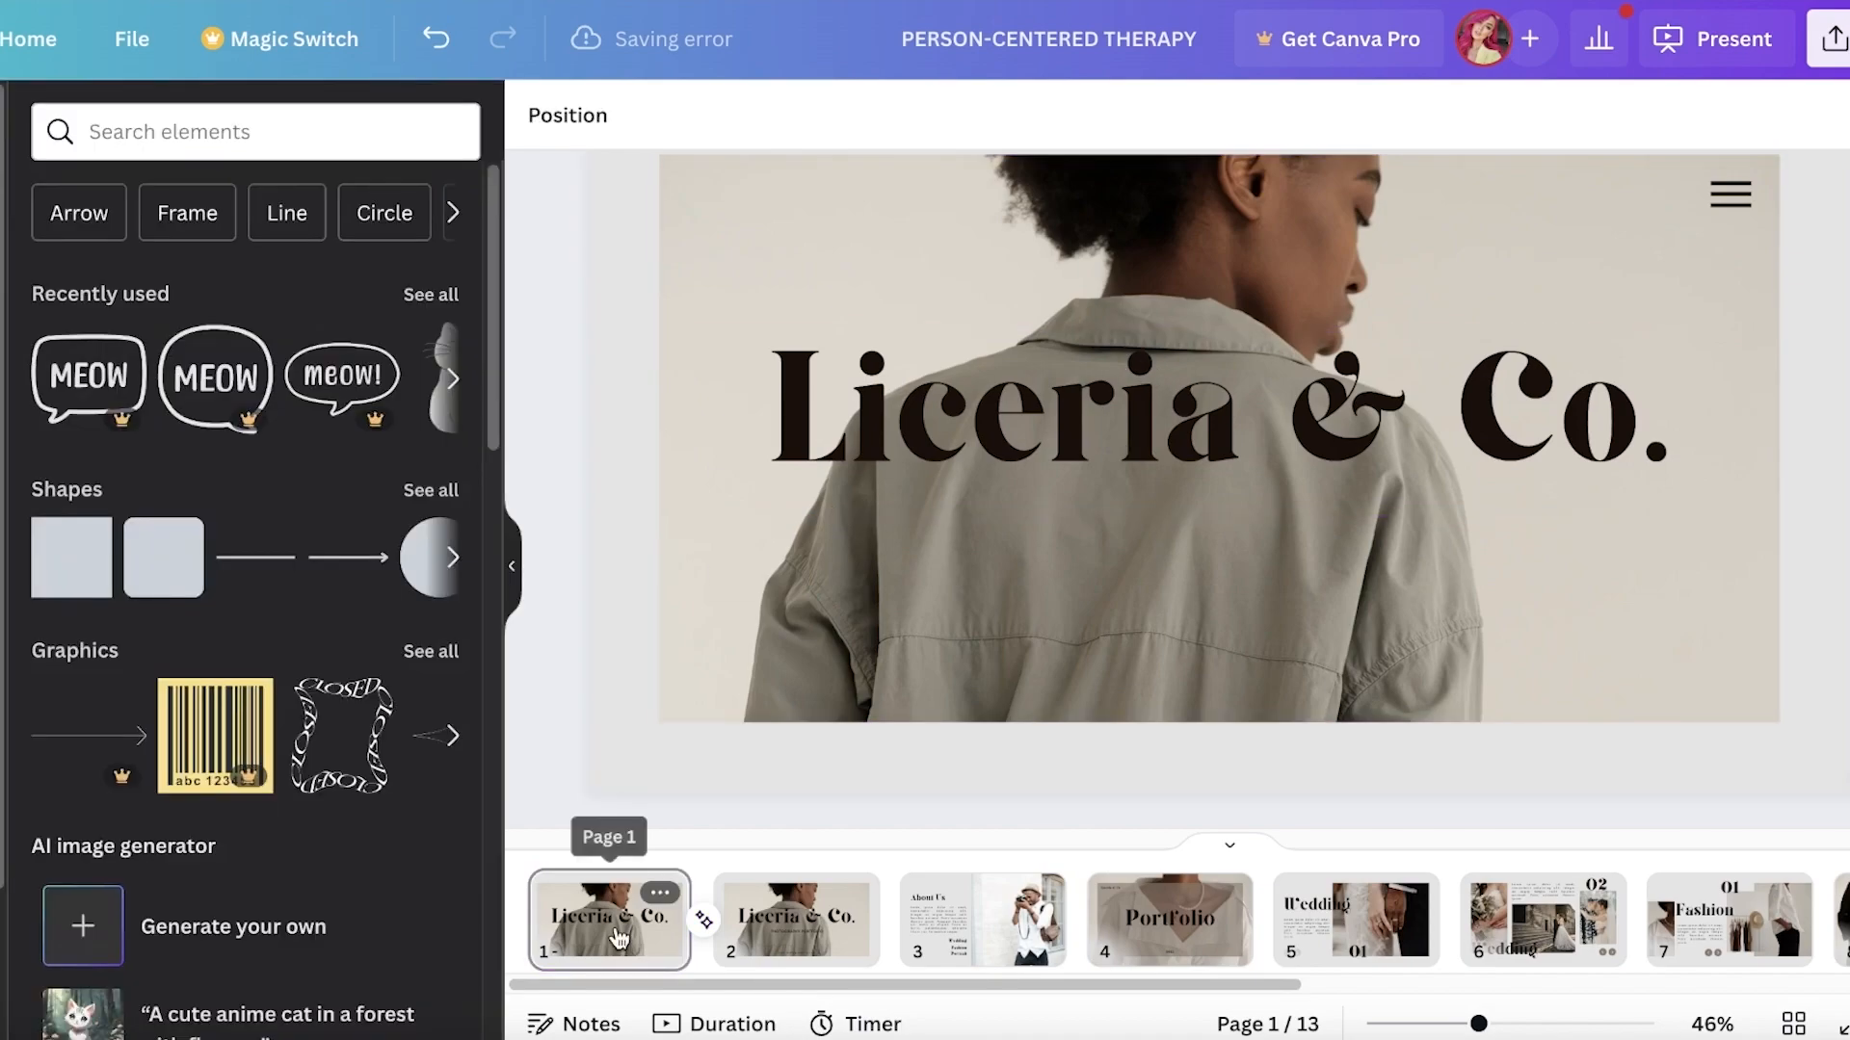
# Play the Match & Move transition from page 1 in full-screen presentation and exit on page 2
pyautogui.click(1712, 38)
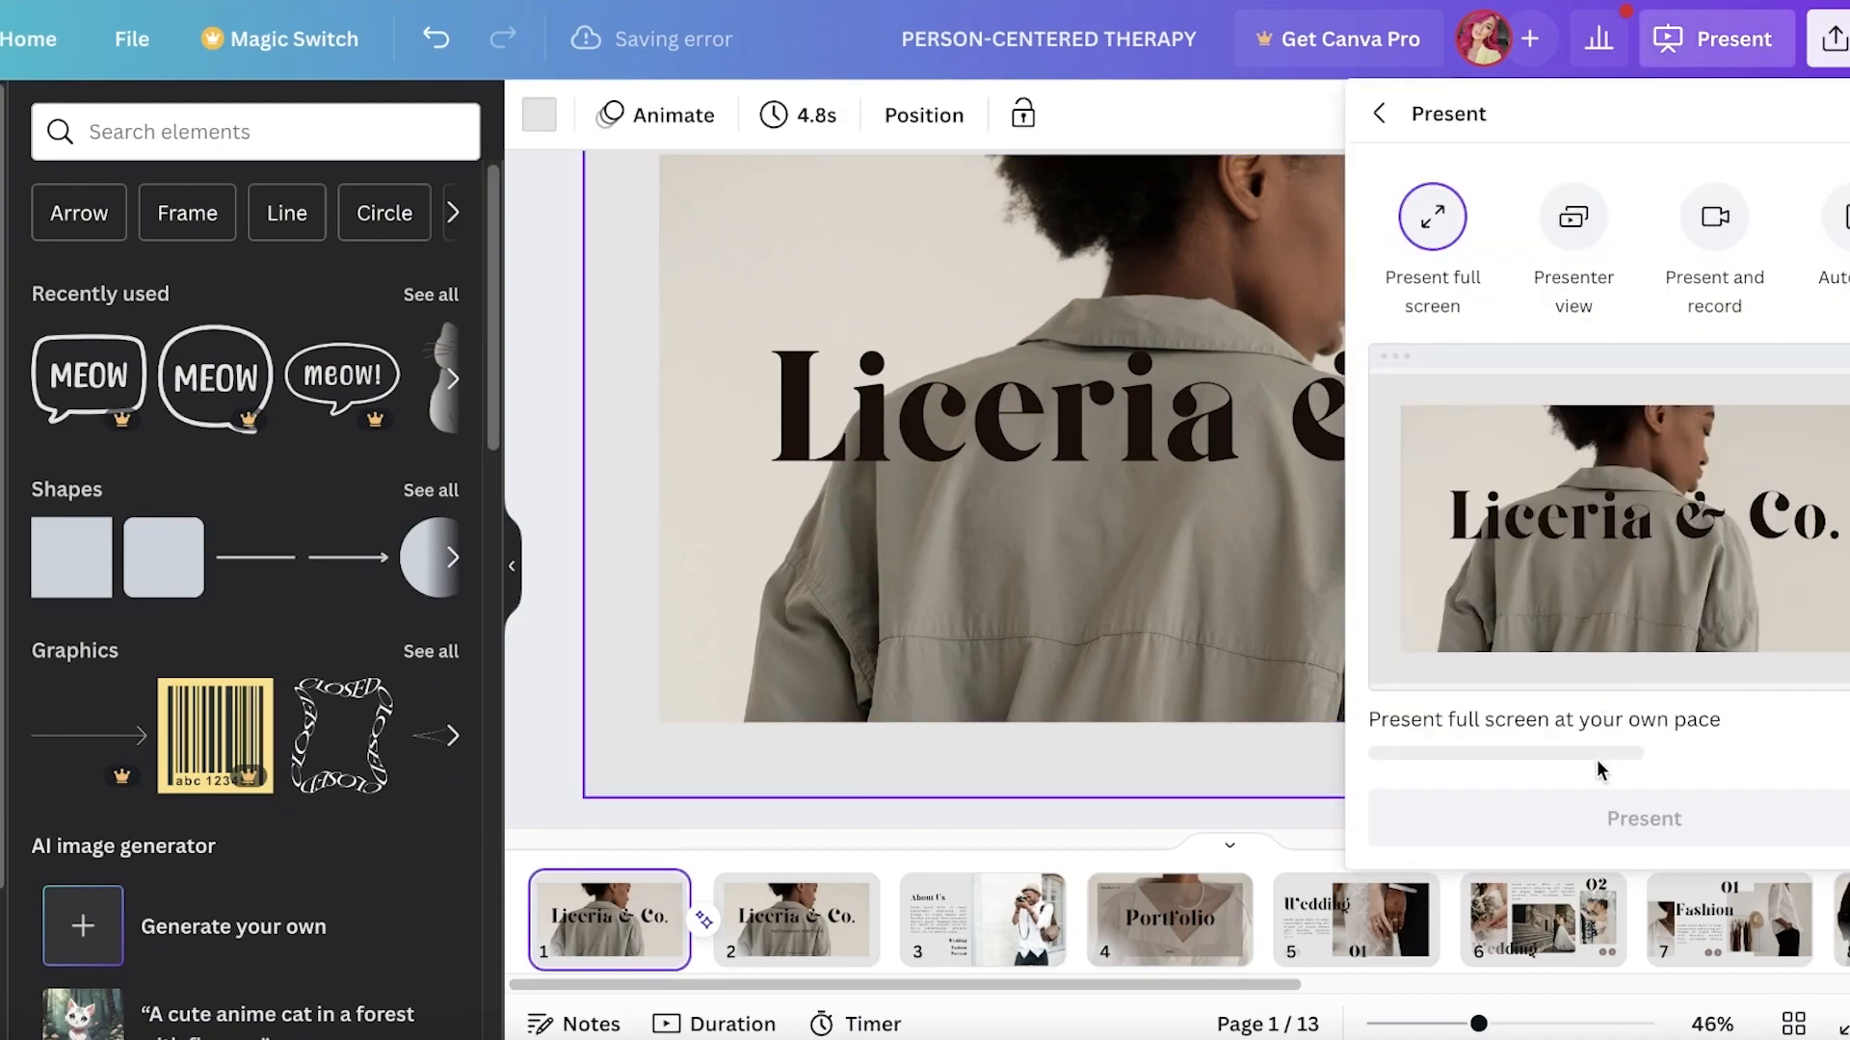
pyautogui.click(1604, 872)
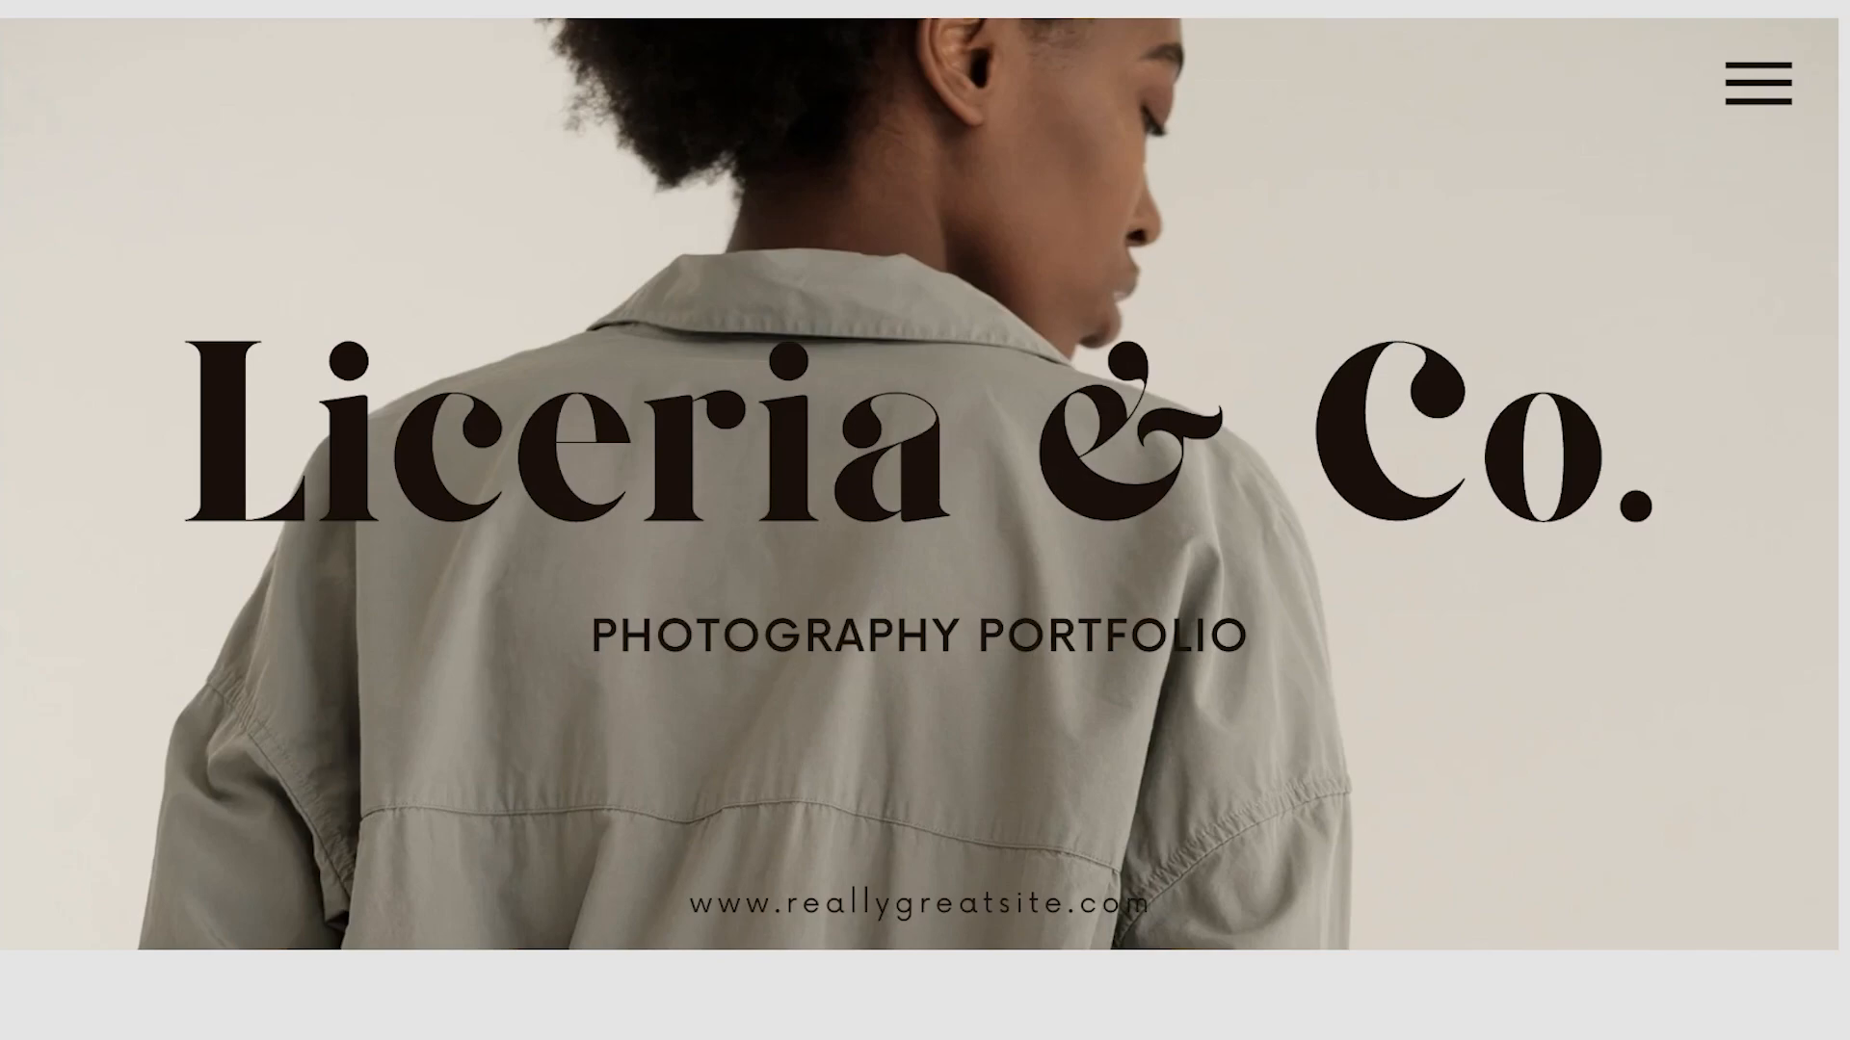
pyautogui.press('Escape')
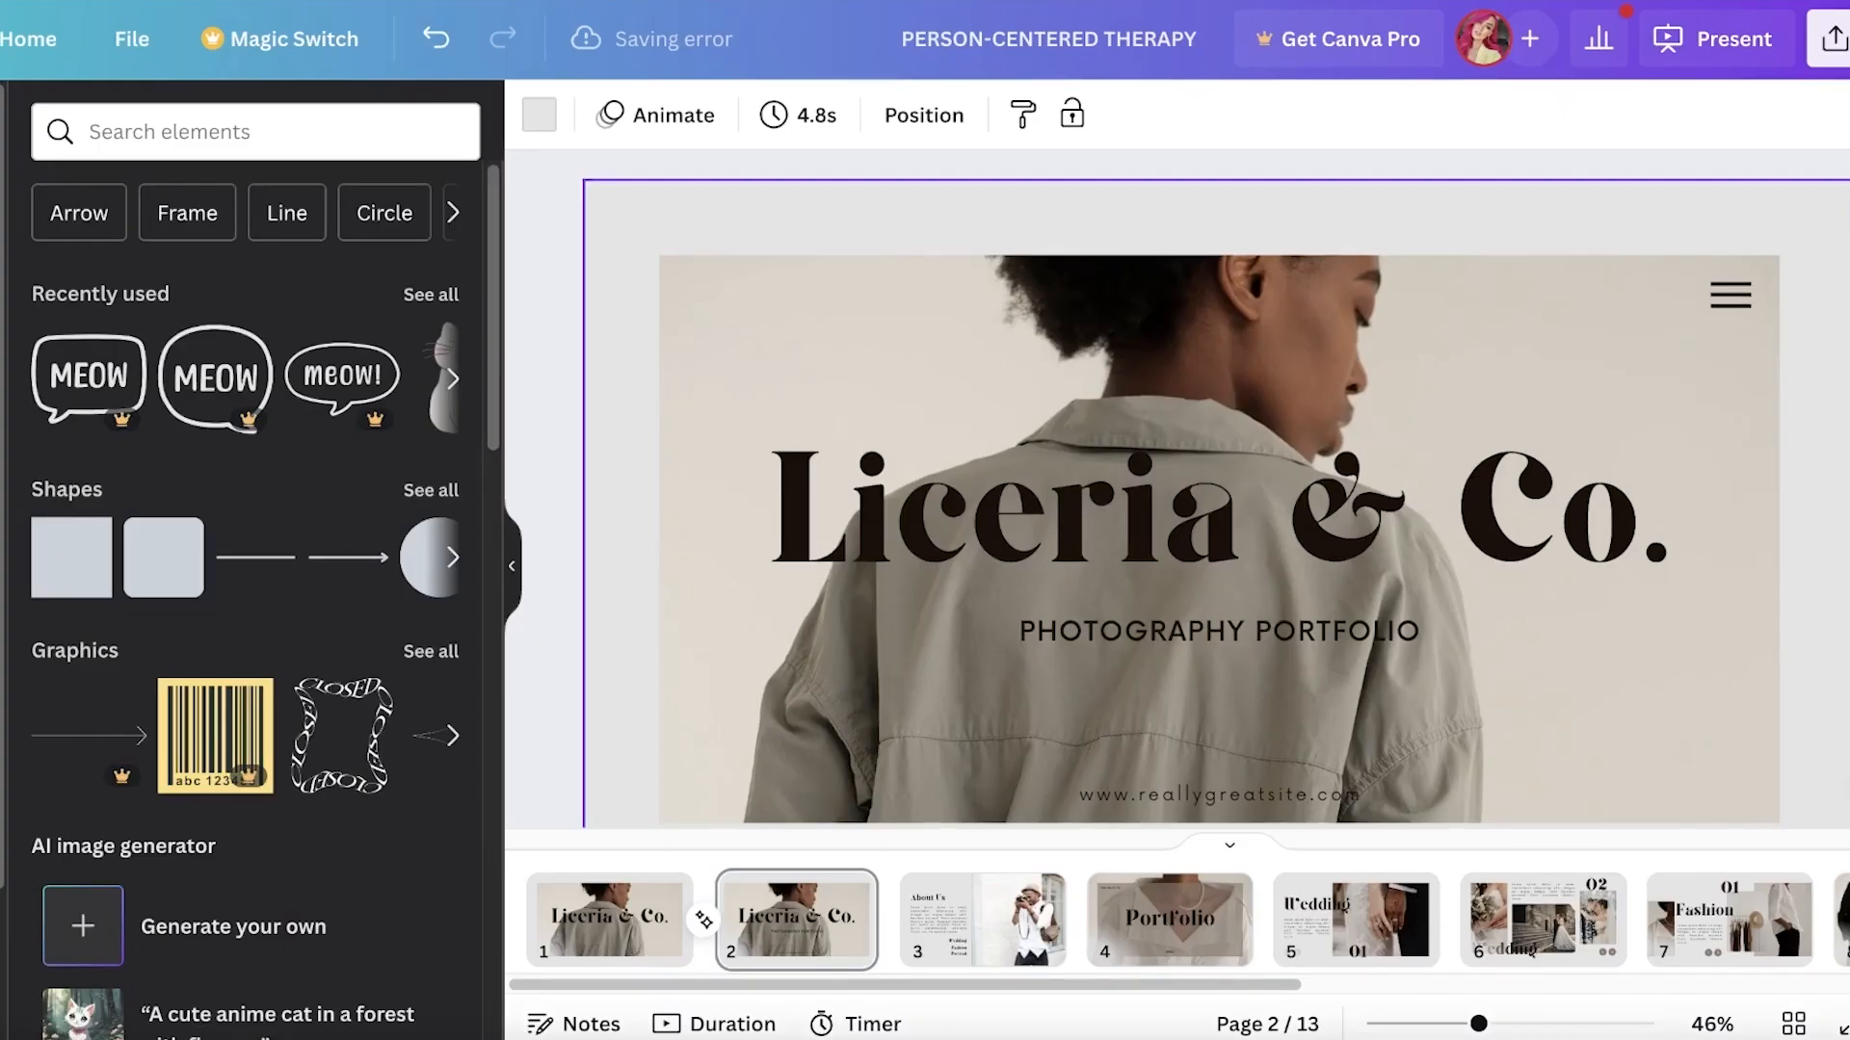
# Zoom the canvas out to 39% and duplicate the Wedding 02 page (page 6) twice
pyautogui.click(1169, 925)
pyautogui.click(1371, 949)
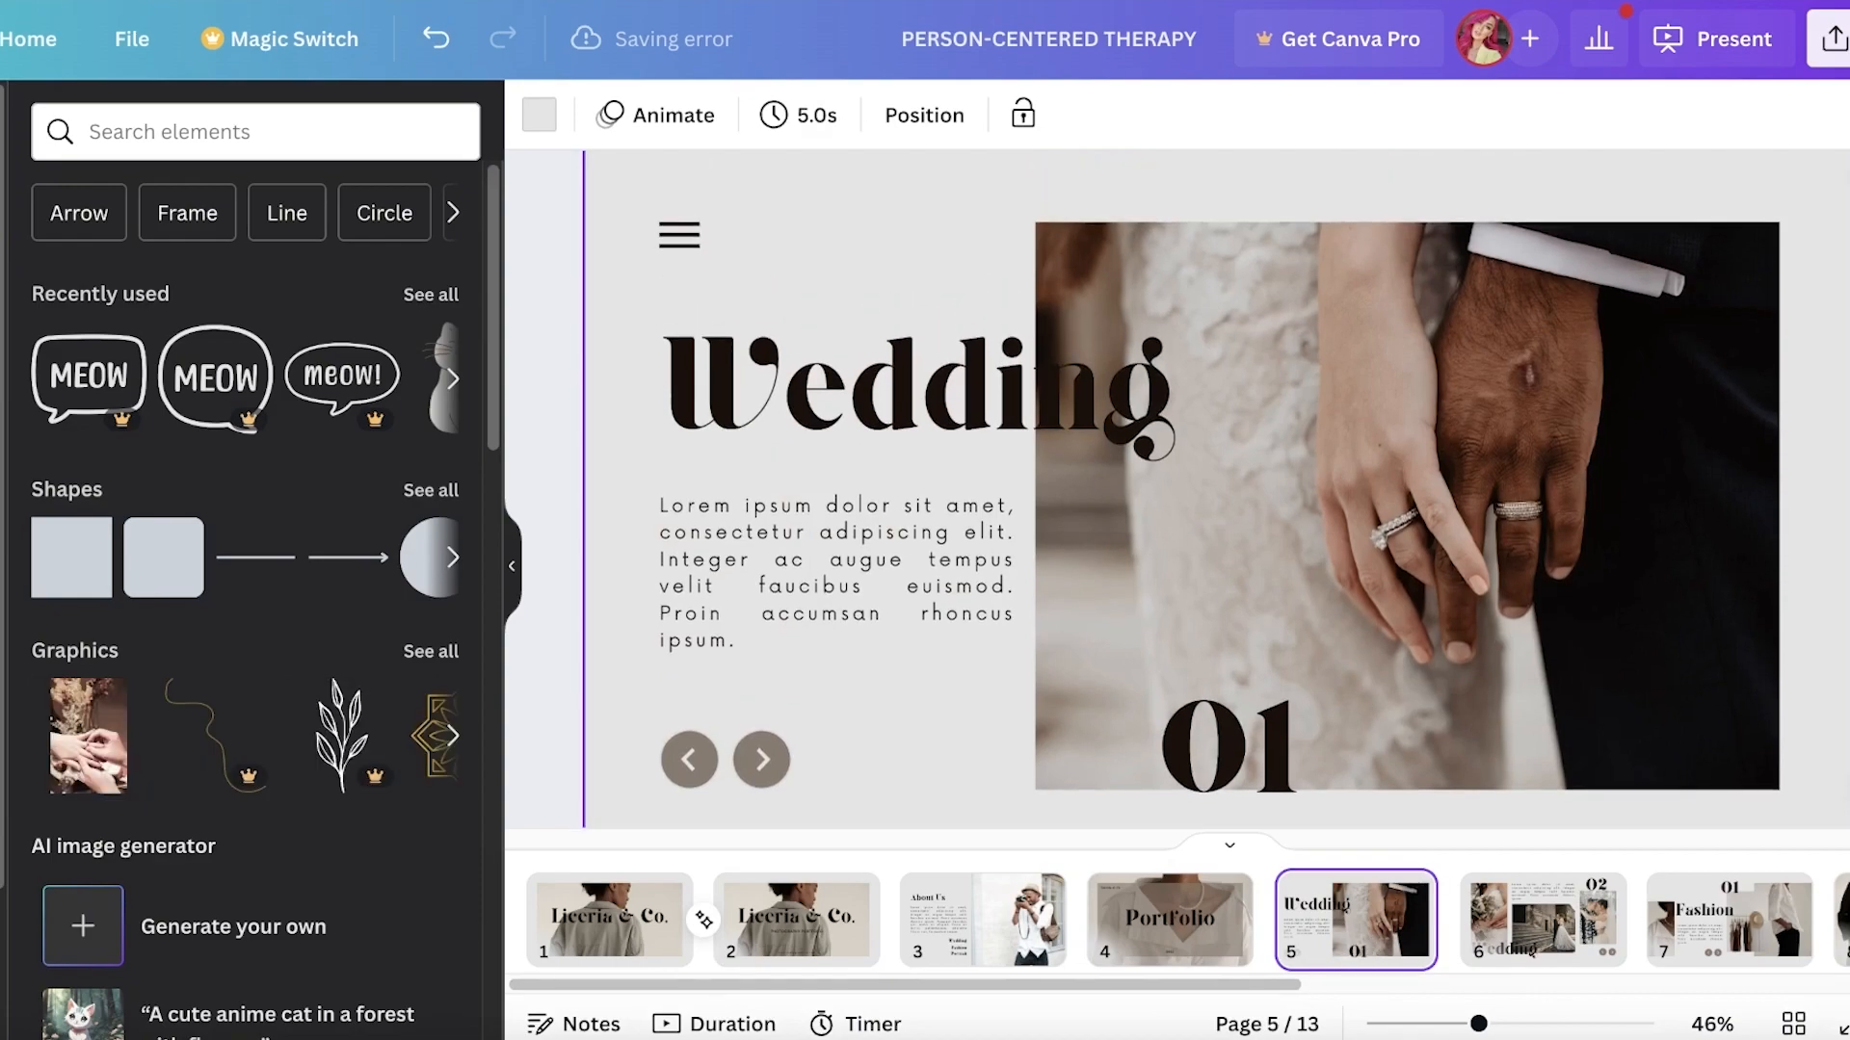
pyautogui.moveTo(1488, 1019); pyautogui.dragTo(1475, 1019)
pyautogui.click(1506, 910)
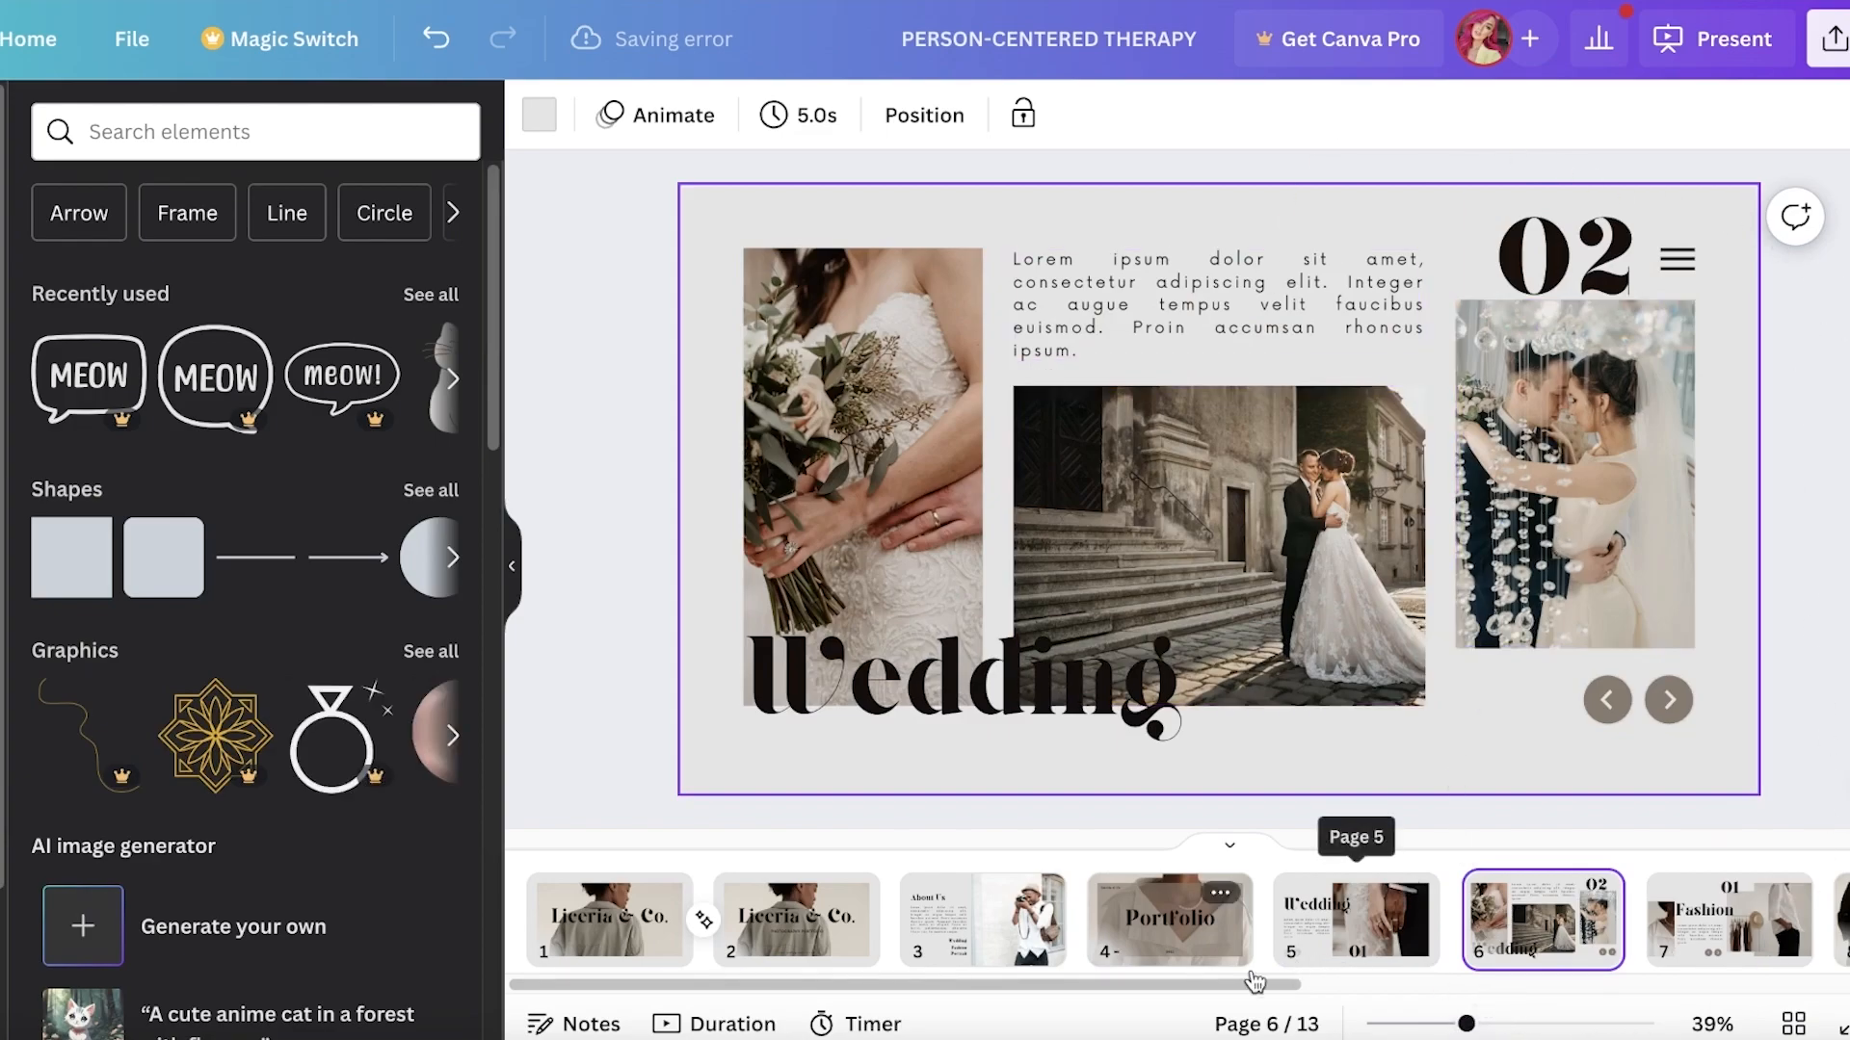
pyautogui.moveTo(1216, 980); pyautogui.dragTo(1240, 980)
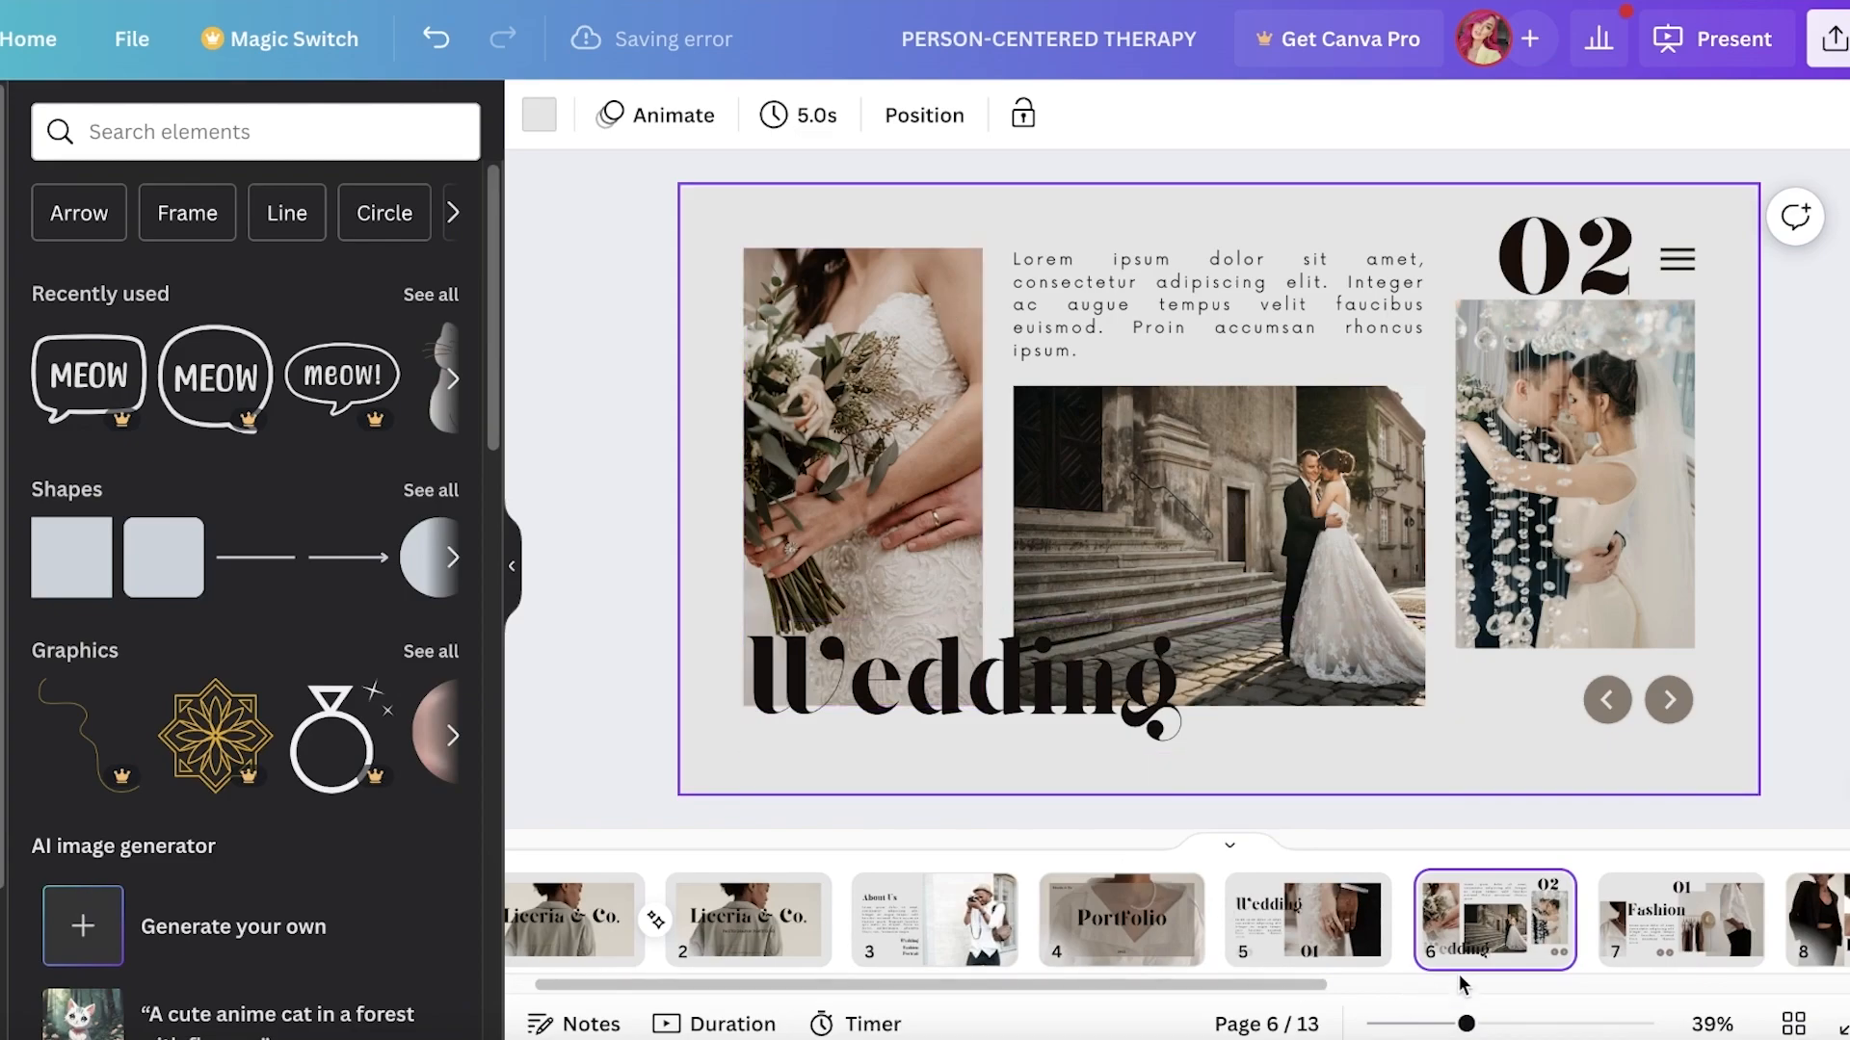
pyautogui.click(1544, 894)
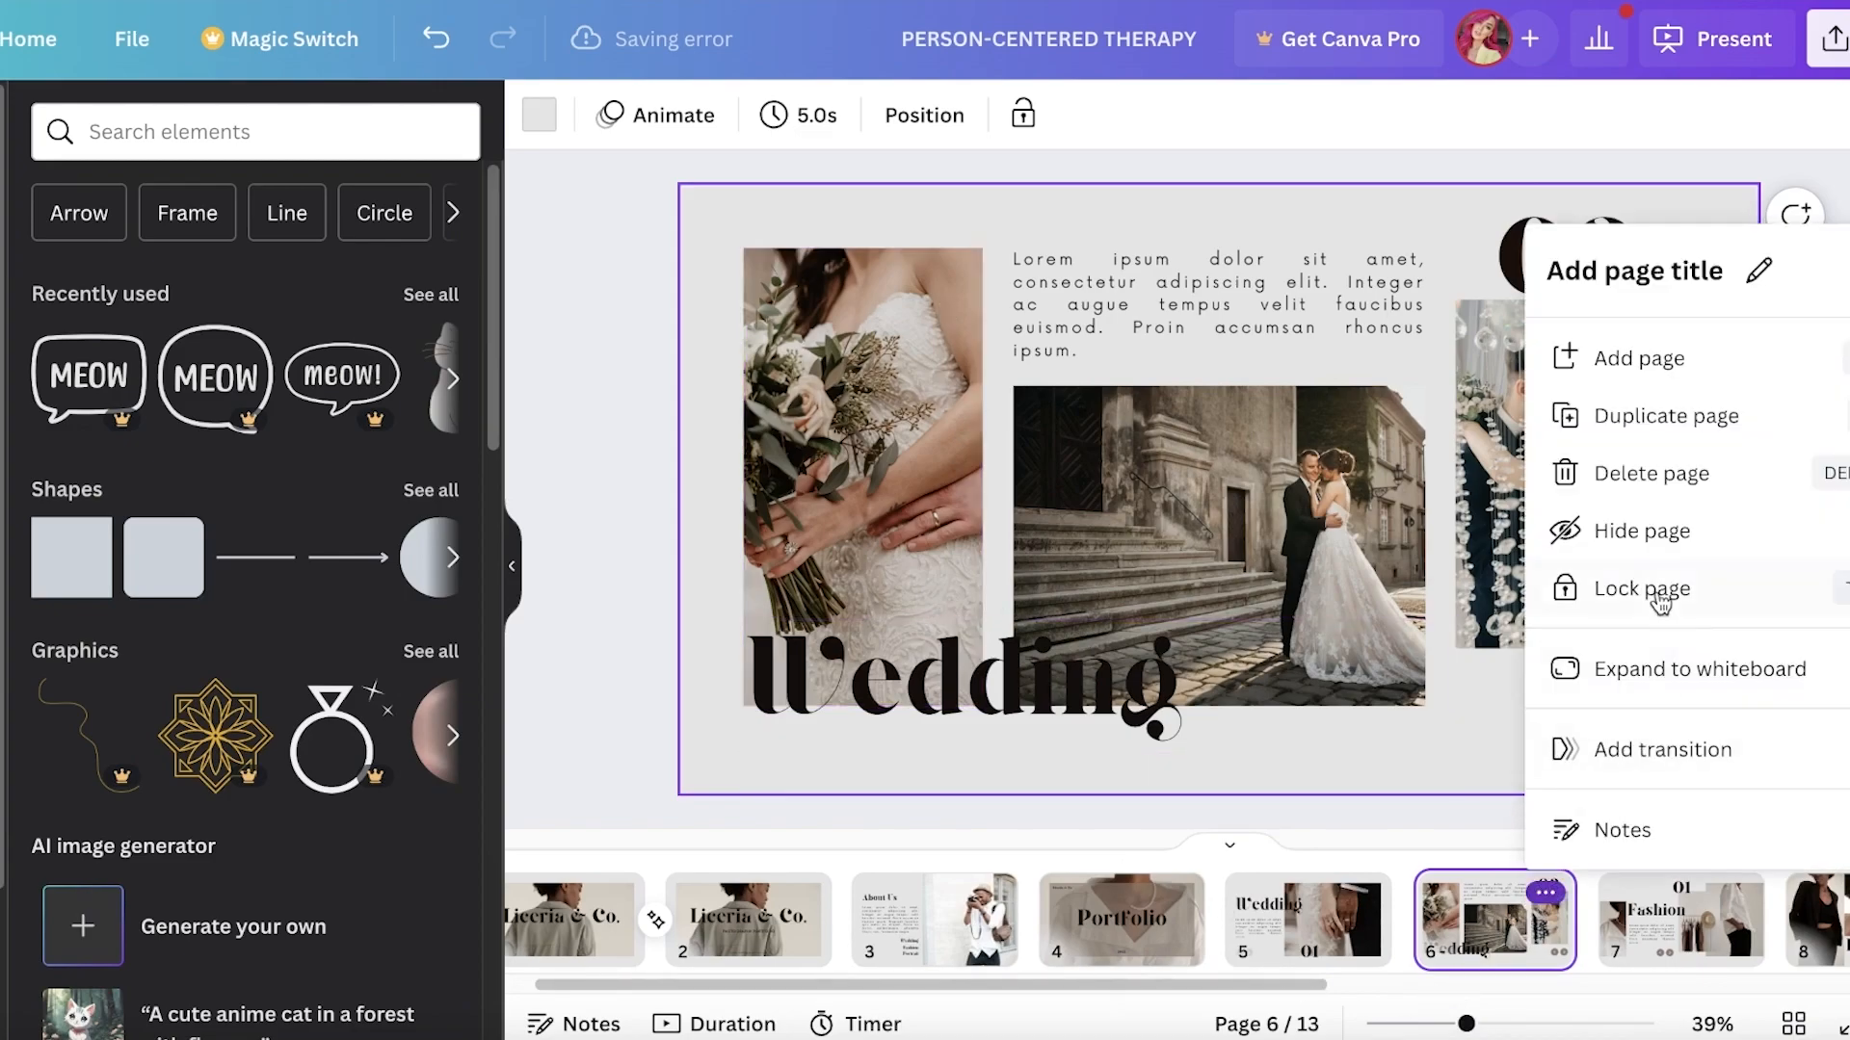
pyautogui.click(1628, 430)
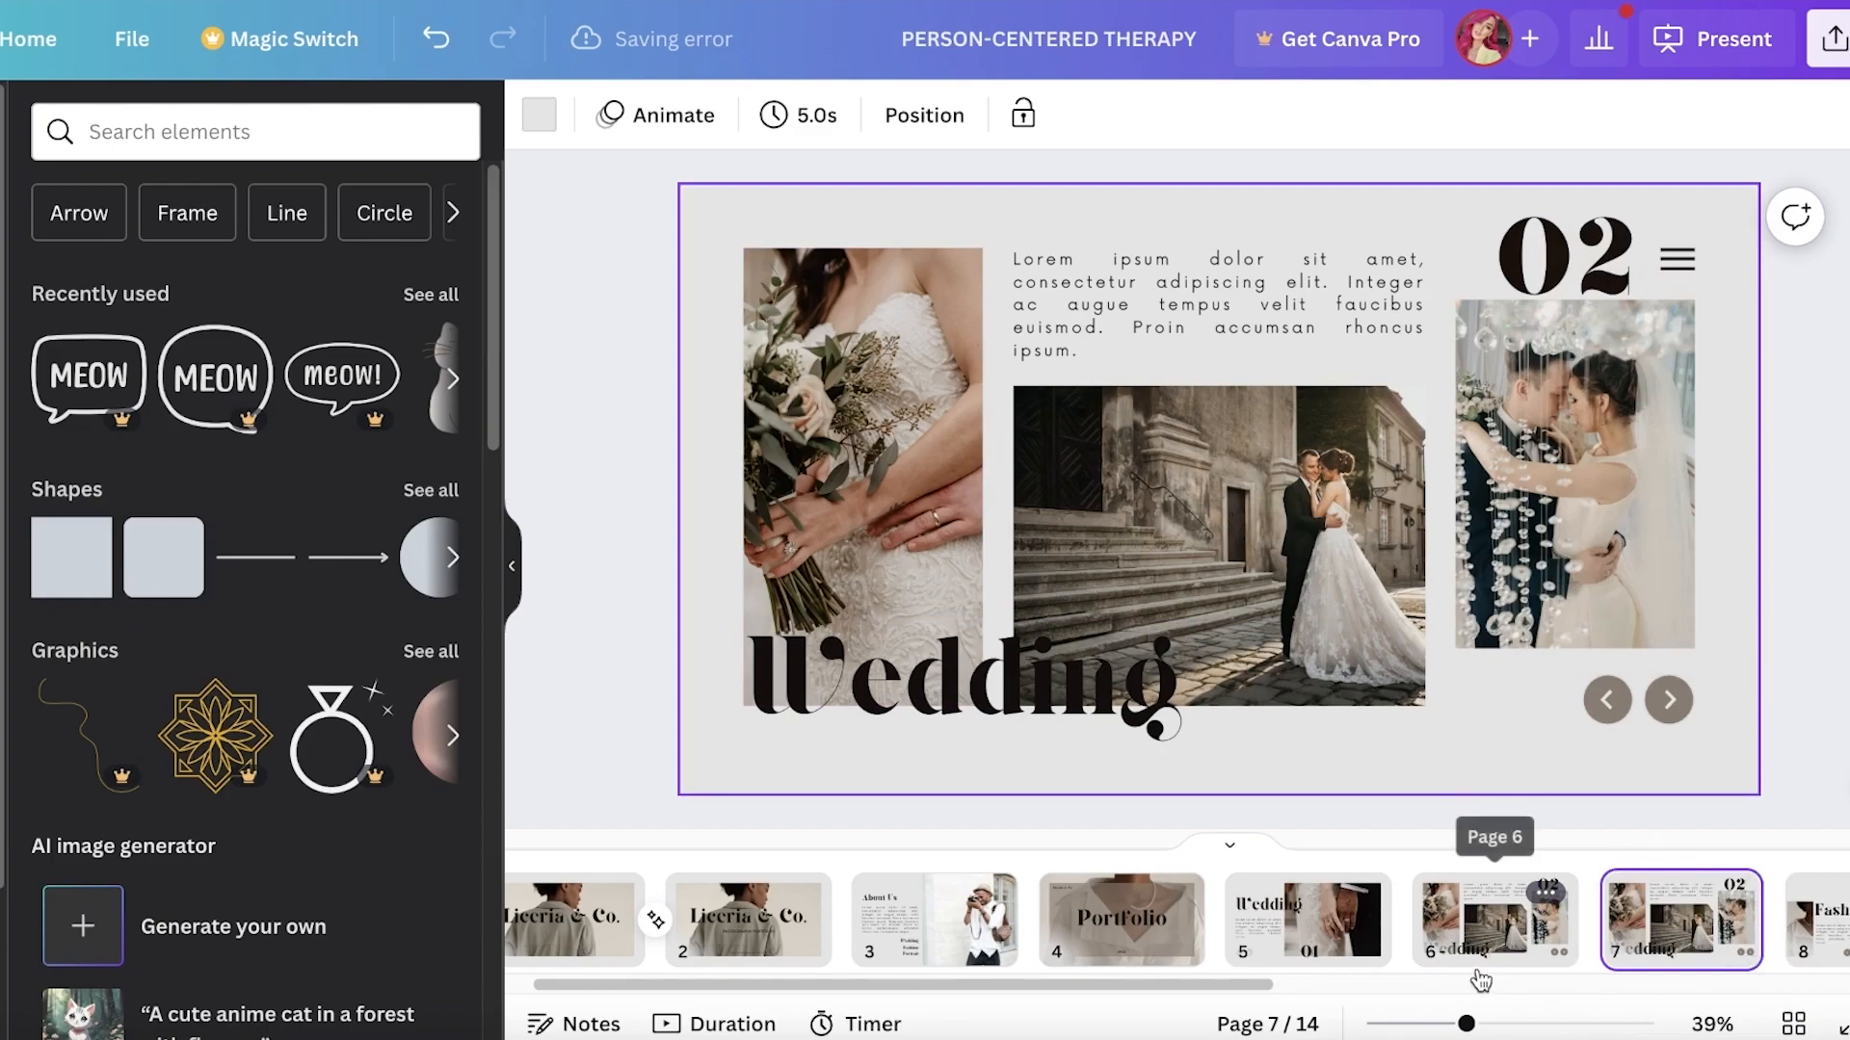
pyautogui.click(1545, 896)
pyautogui.click(1584, 415)
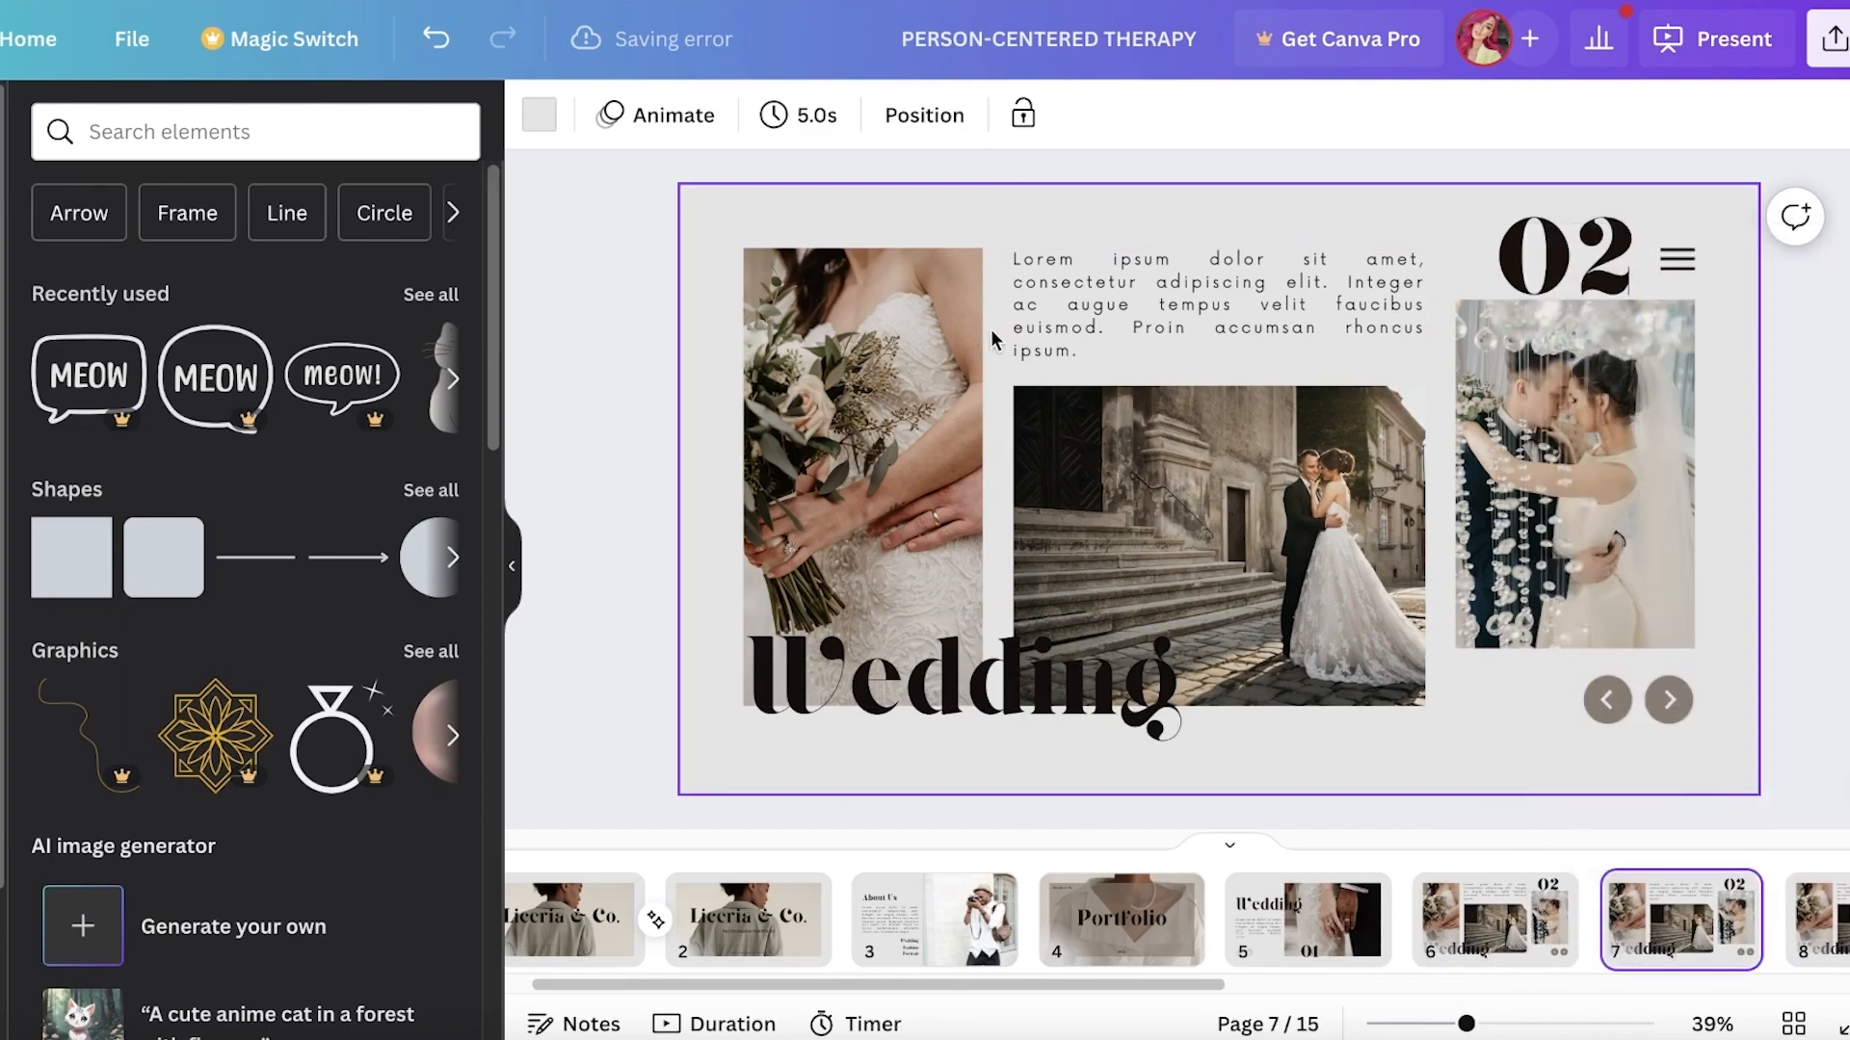
# Delete the three wedding photos from their frames on page 6
pyautogui.click(859, 387)
pyautogui.click(1488, 922)
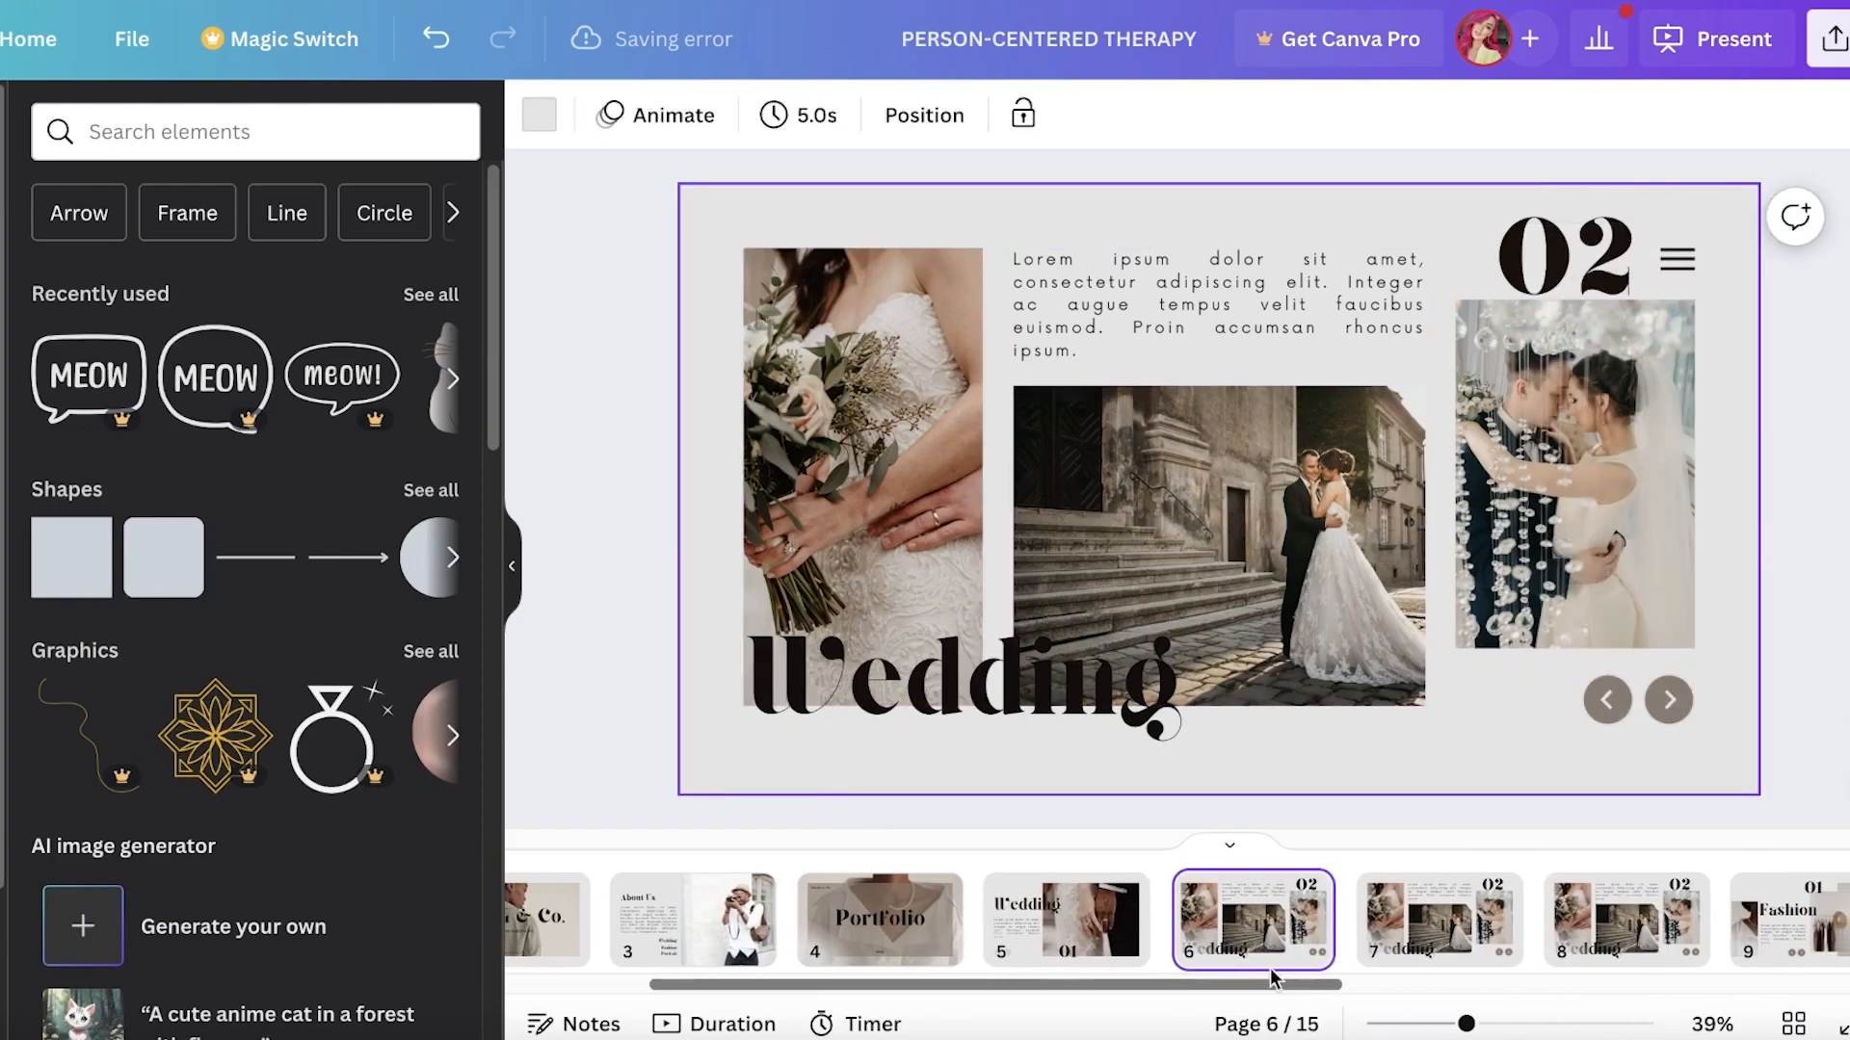
pyautogui.click(961, 450)
pyautogui.press('Delete')
pyautogui.click(1146, 537)
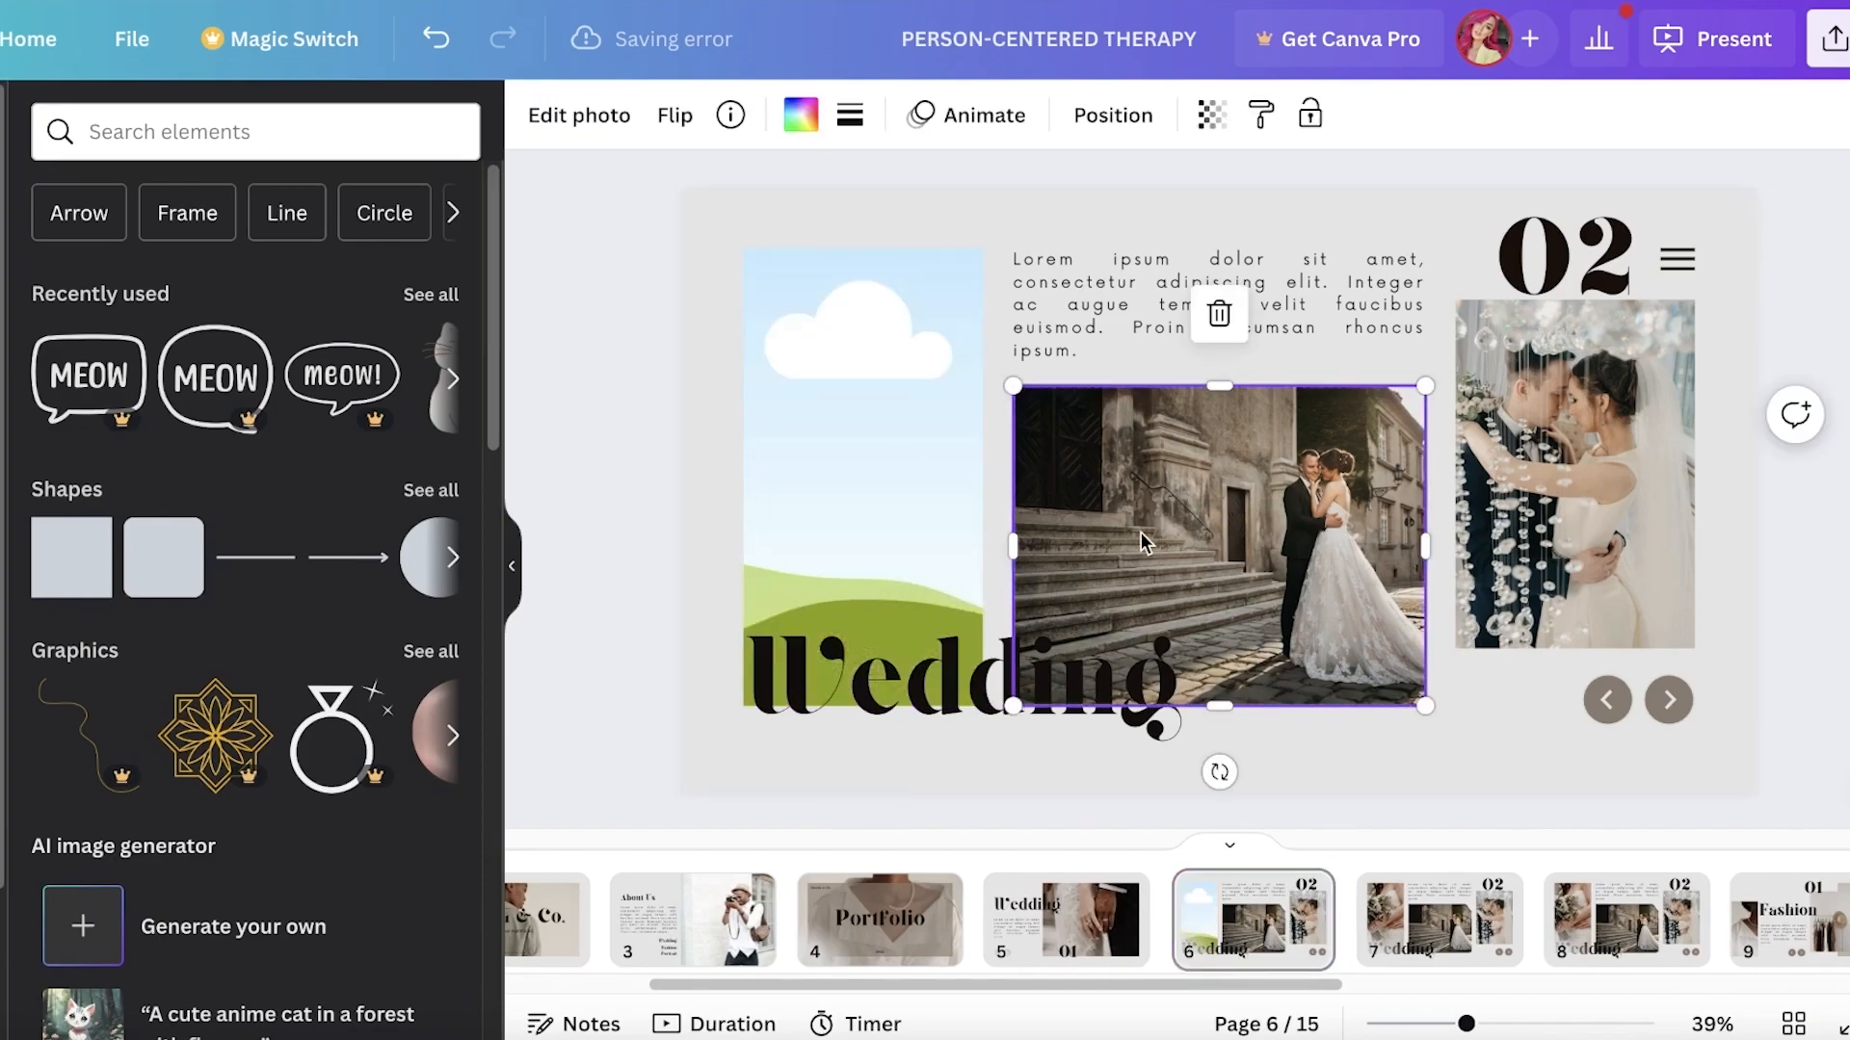
pyautogui.press('Delete')
pyautogui.click(1561, 481)
pyautogui.press('Delete')
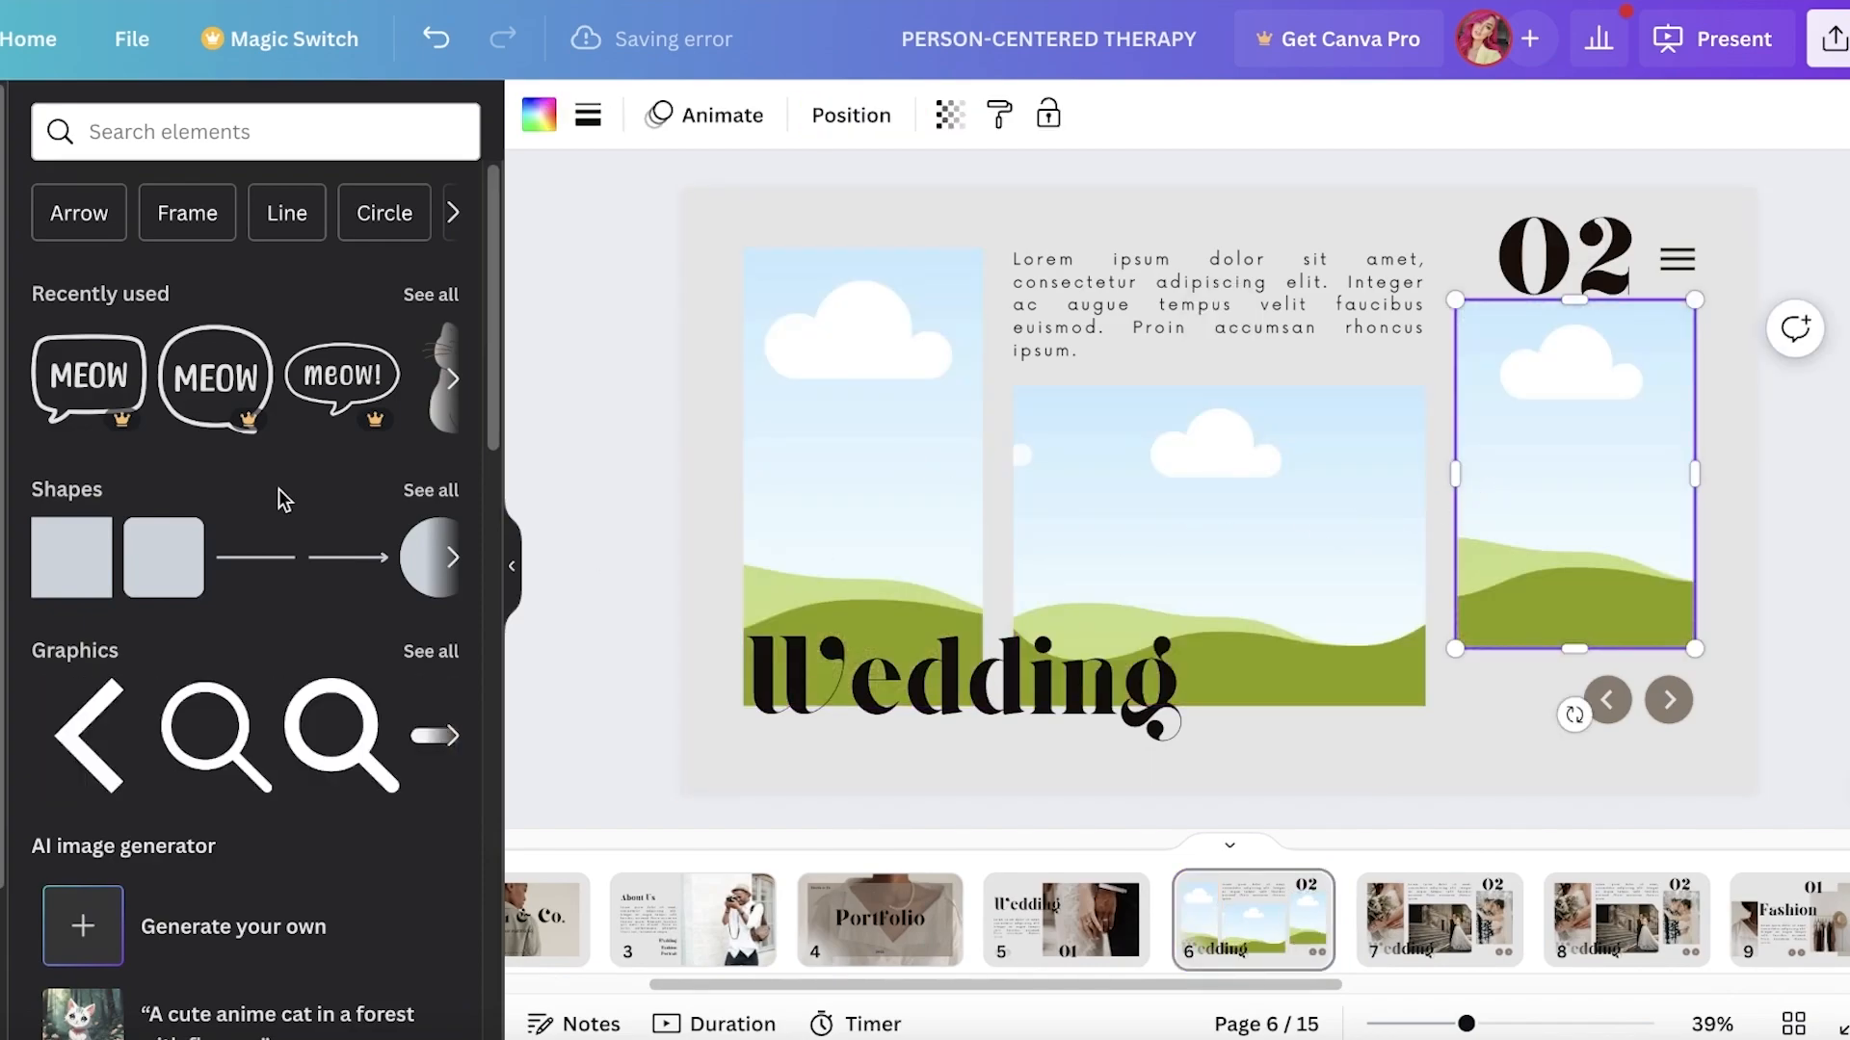
# Delete the three empty photo frames from page 6, keeping only the text and navigation elements
pyautogui.press('Delete')
pyautogui.click(1078, 562)
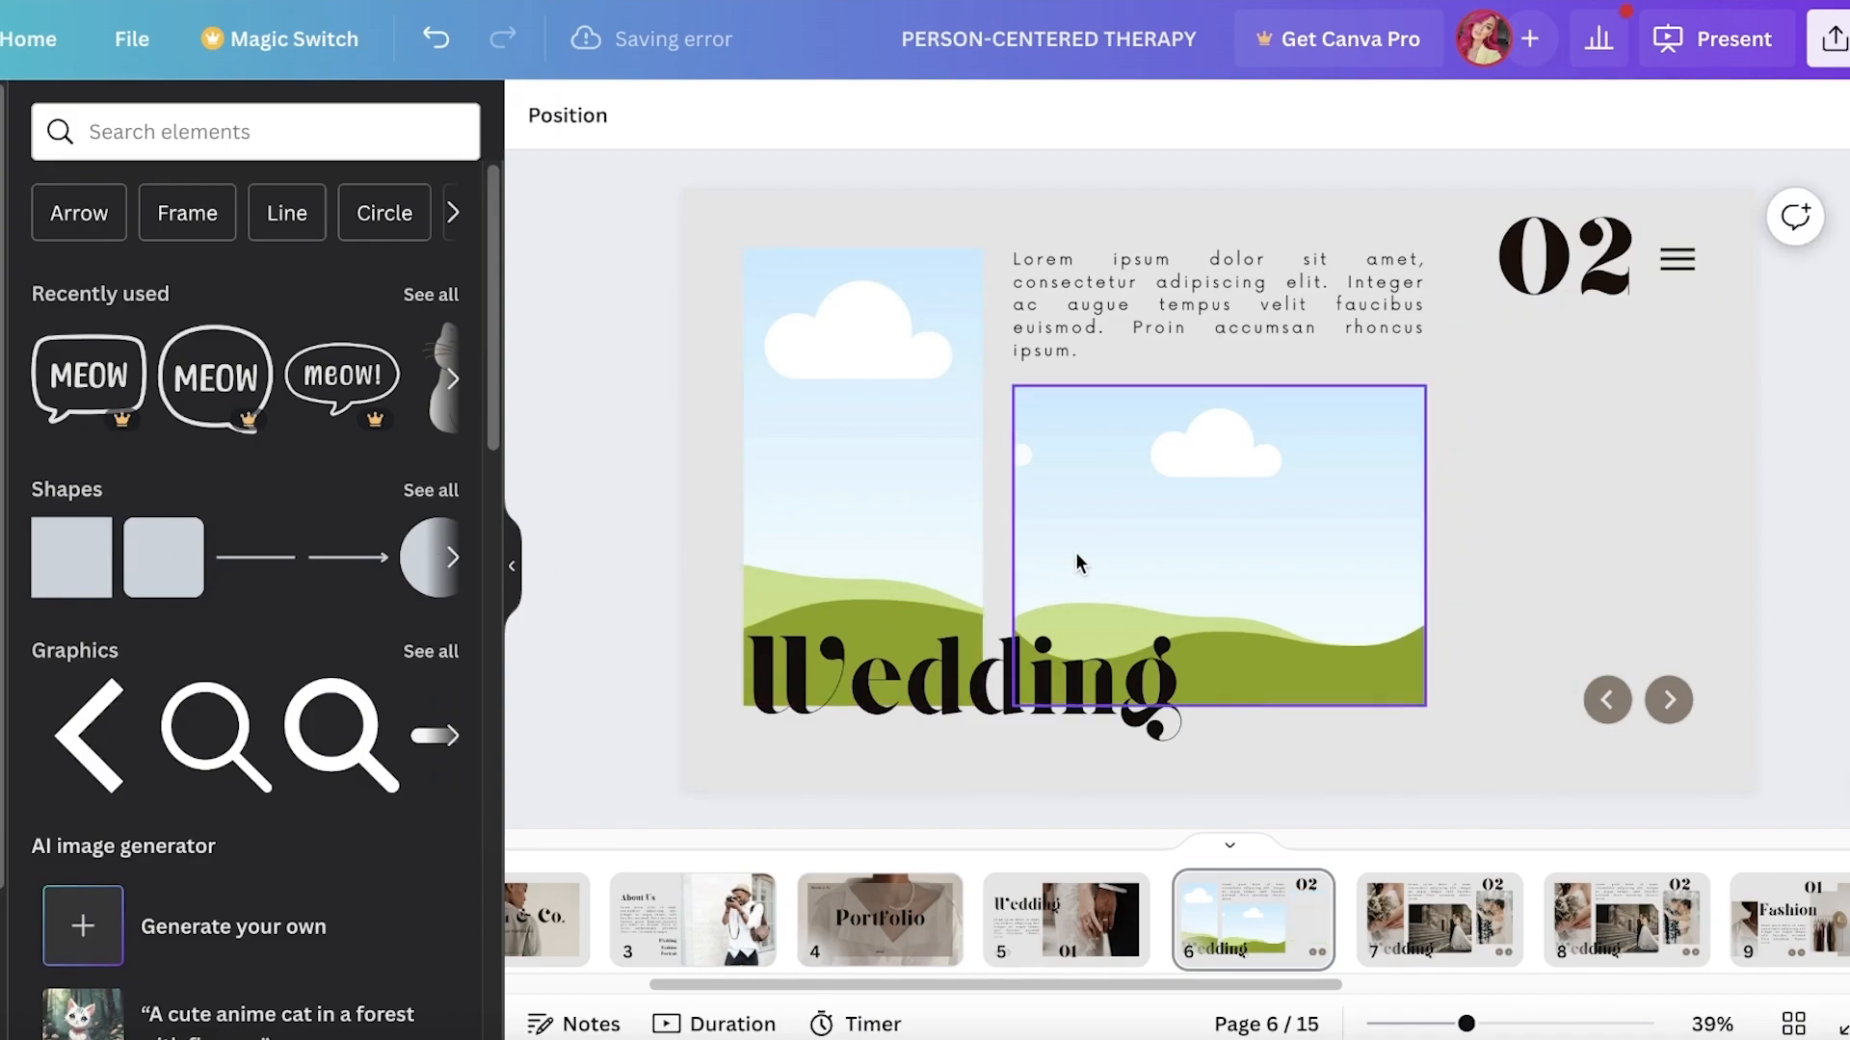
pyautogui.press('Delete')
pyautogui.click(957, 499)
pyautogui.press('Delete')
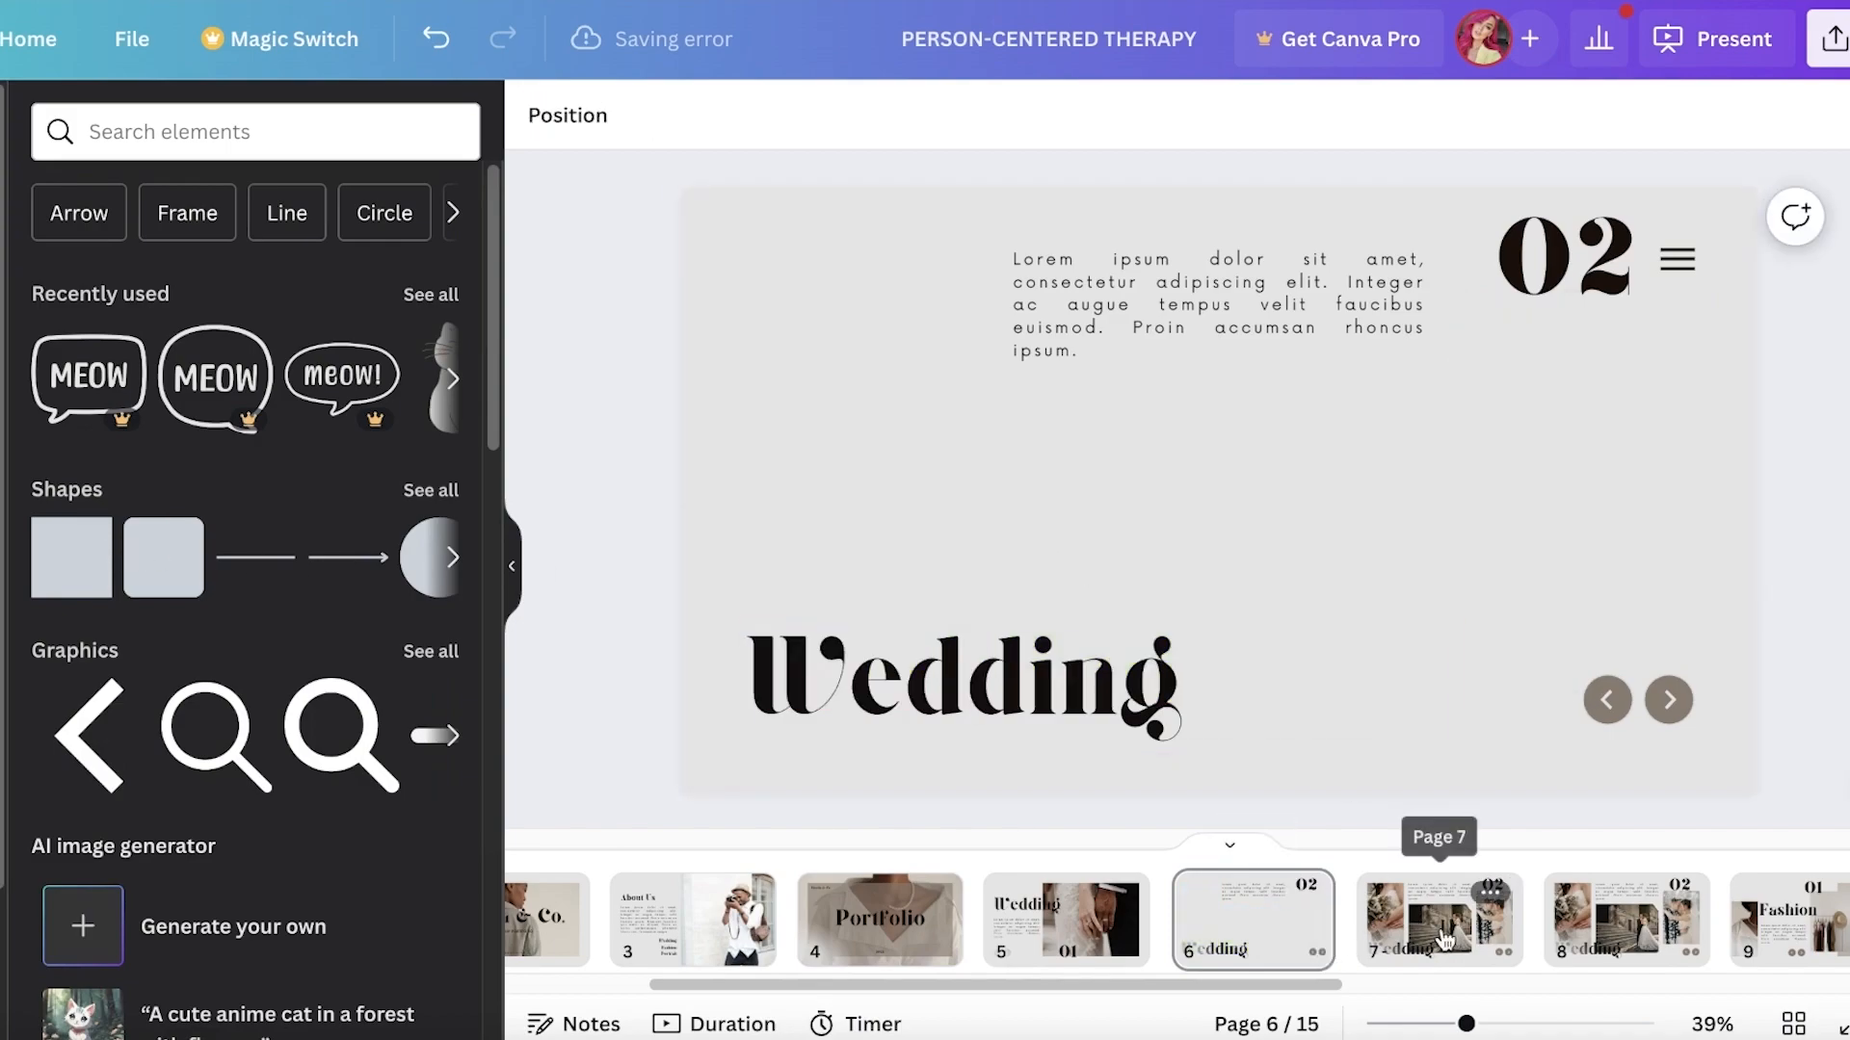
# Delete the middle and right photos together with their frames from page 7
pyautogui.click(1505, 885)
pyautogui.click(1574, 473)
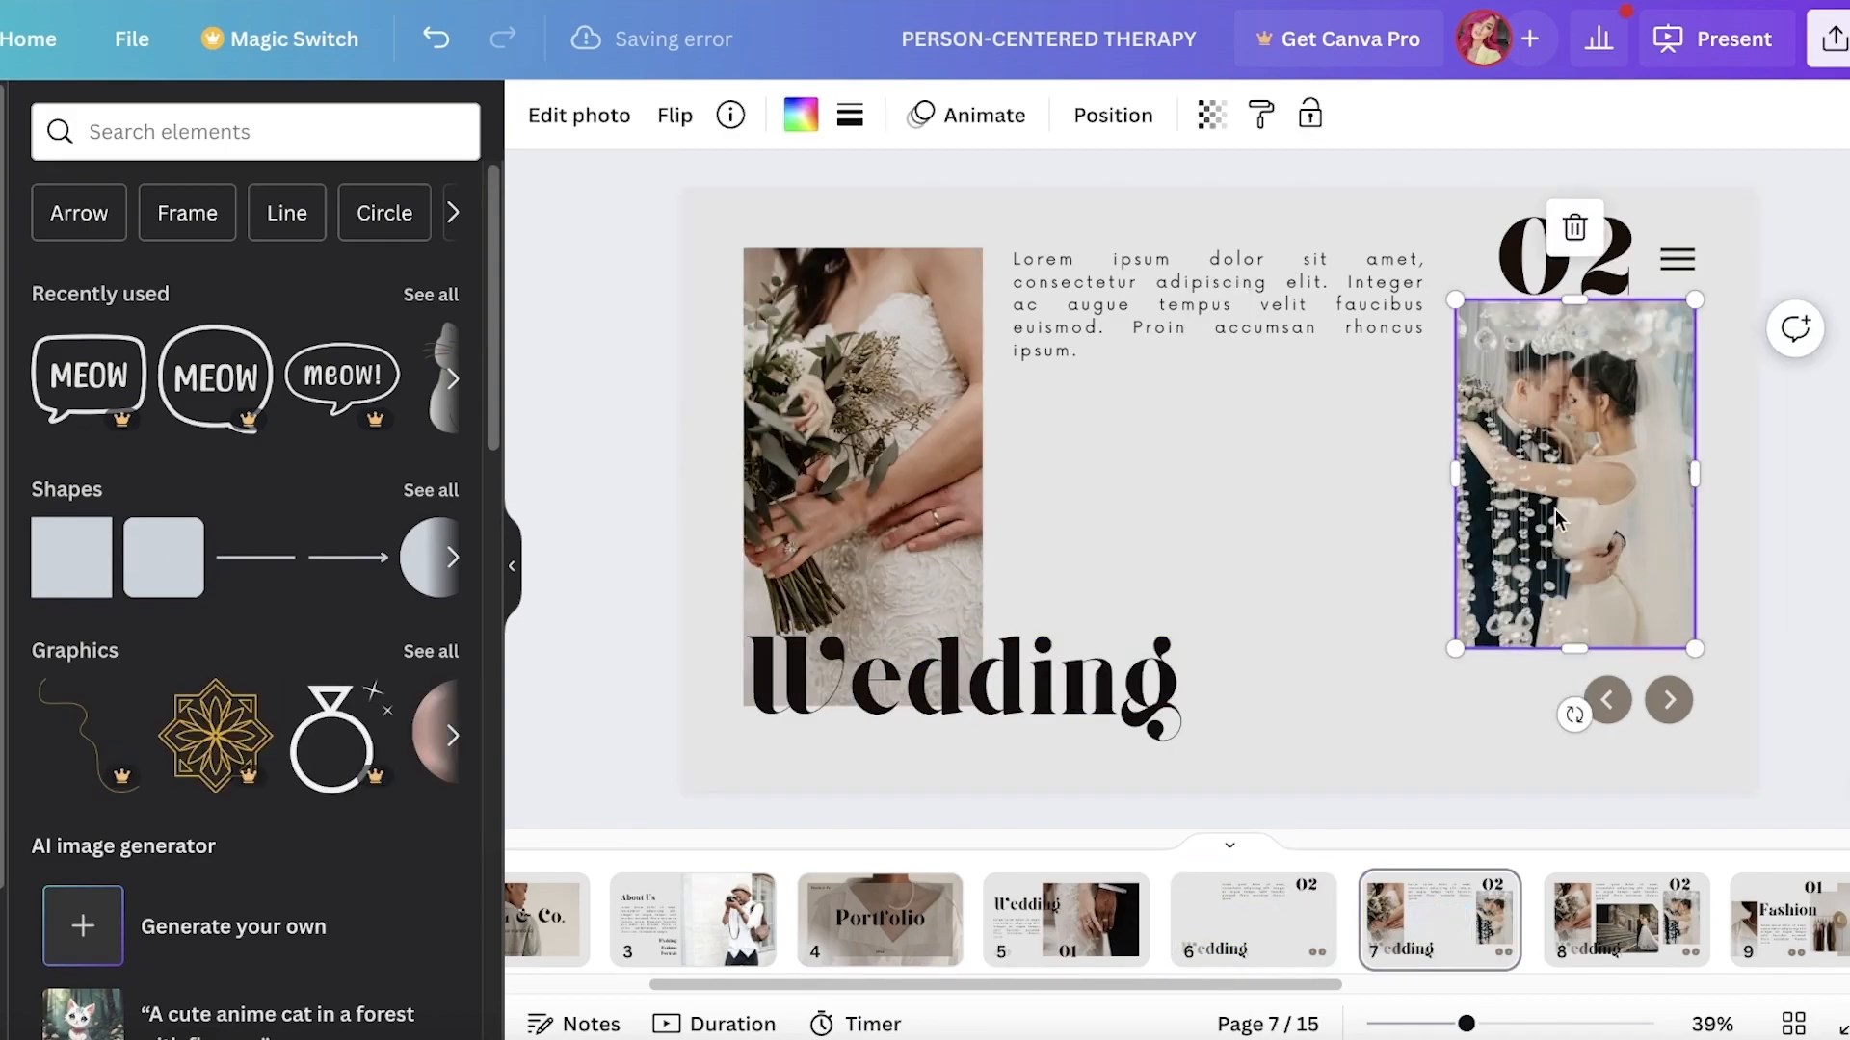
pyautogui.press('Delete')
# Duplicate page 8, the Wedding 02 page with all three photos
pyautogui.scroll(-5, 1585, 871)
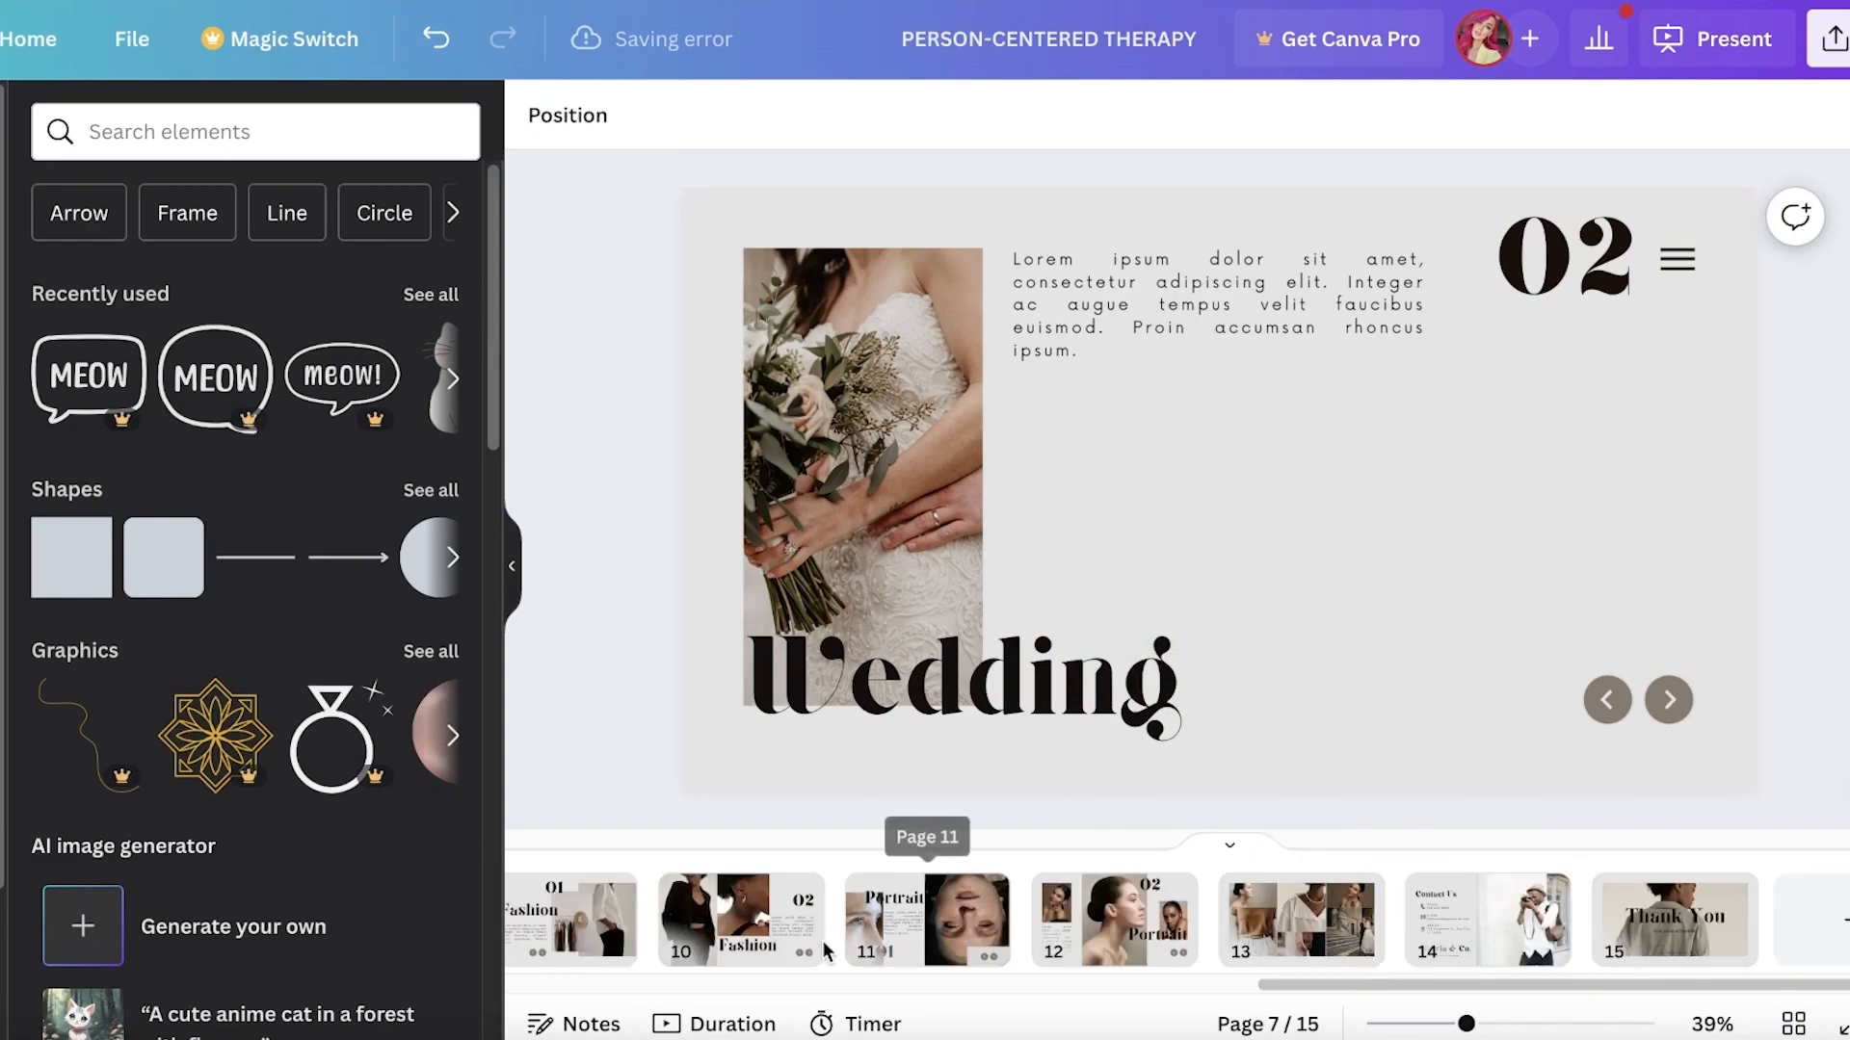
pyautogui.moveTo(1417, 984); pyautogui.dragTo(1088, 984)
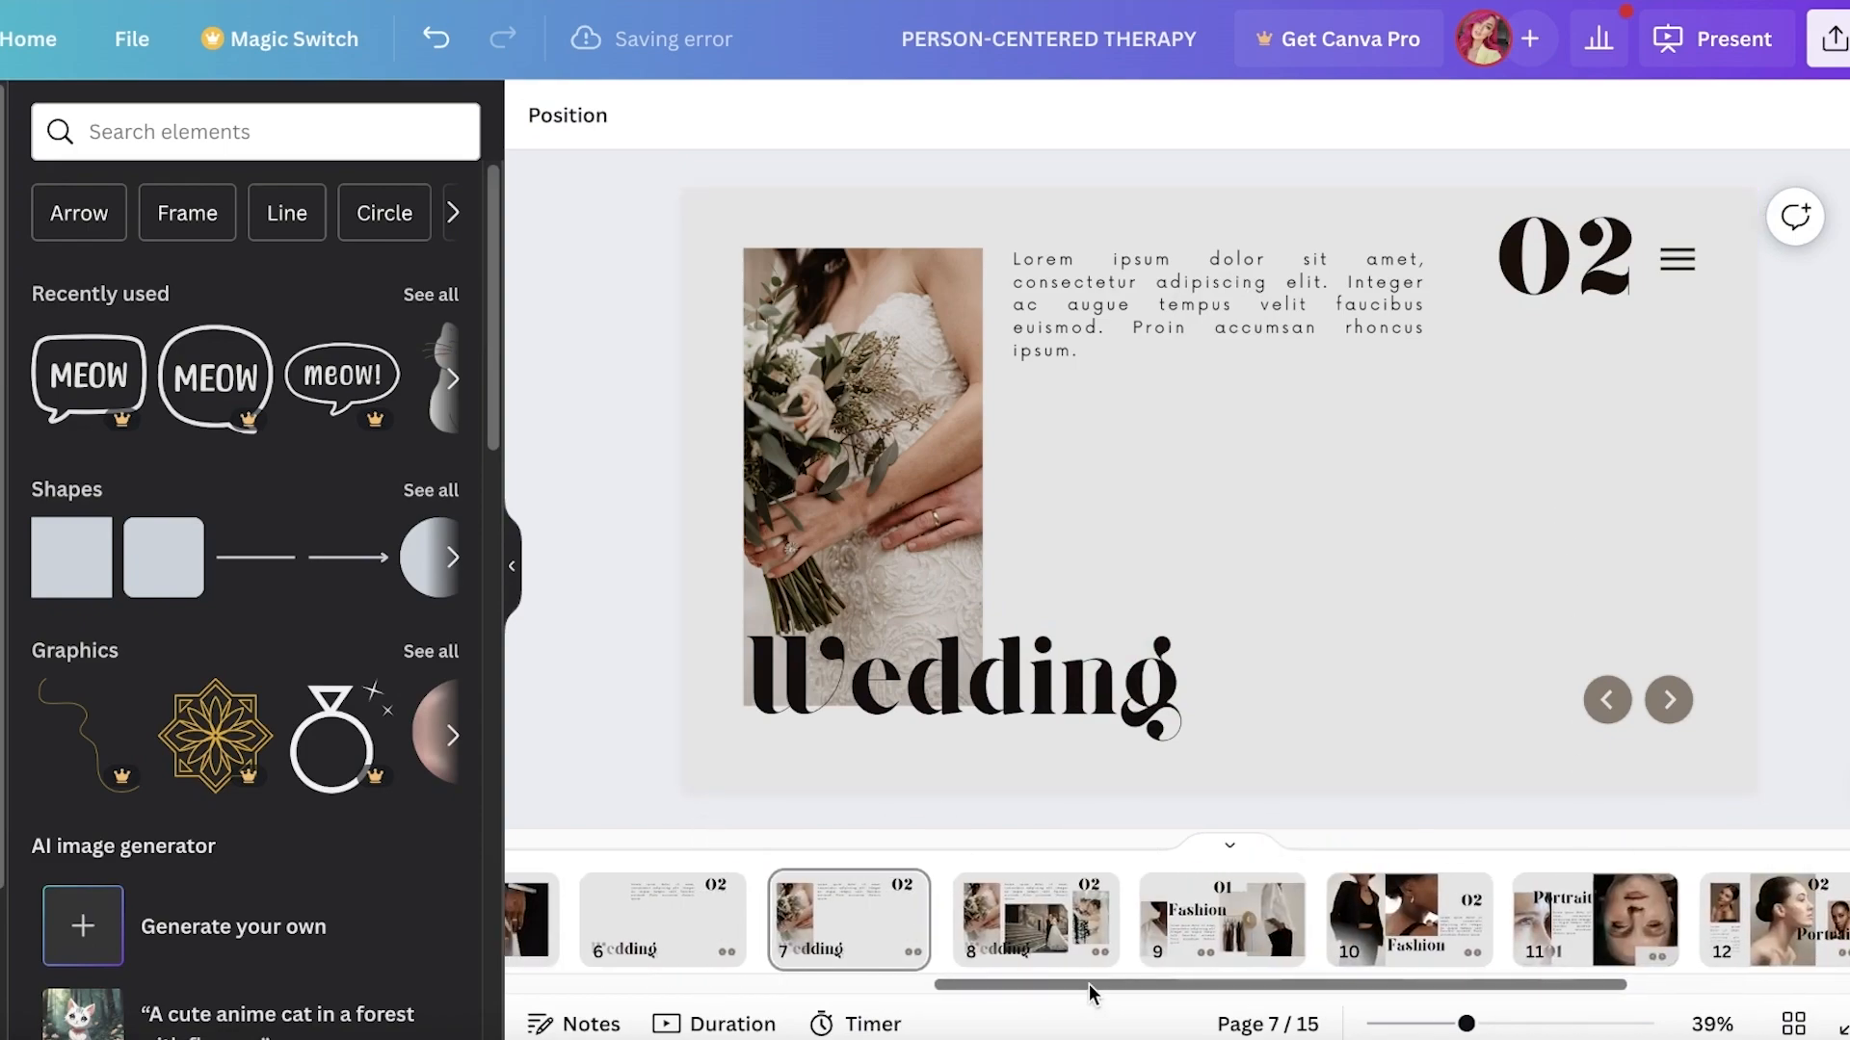
pyautogui.rightClick(1074, 910)
pyautogui.click(1136, 468)
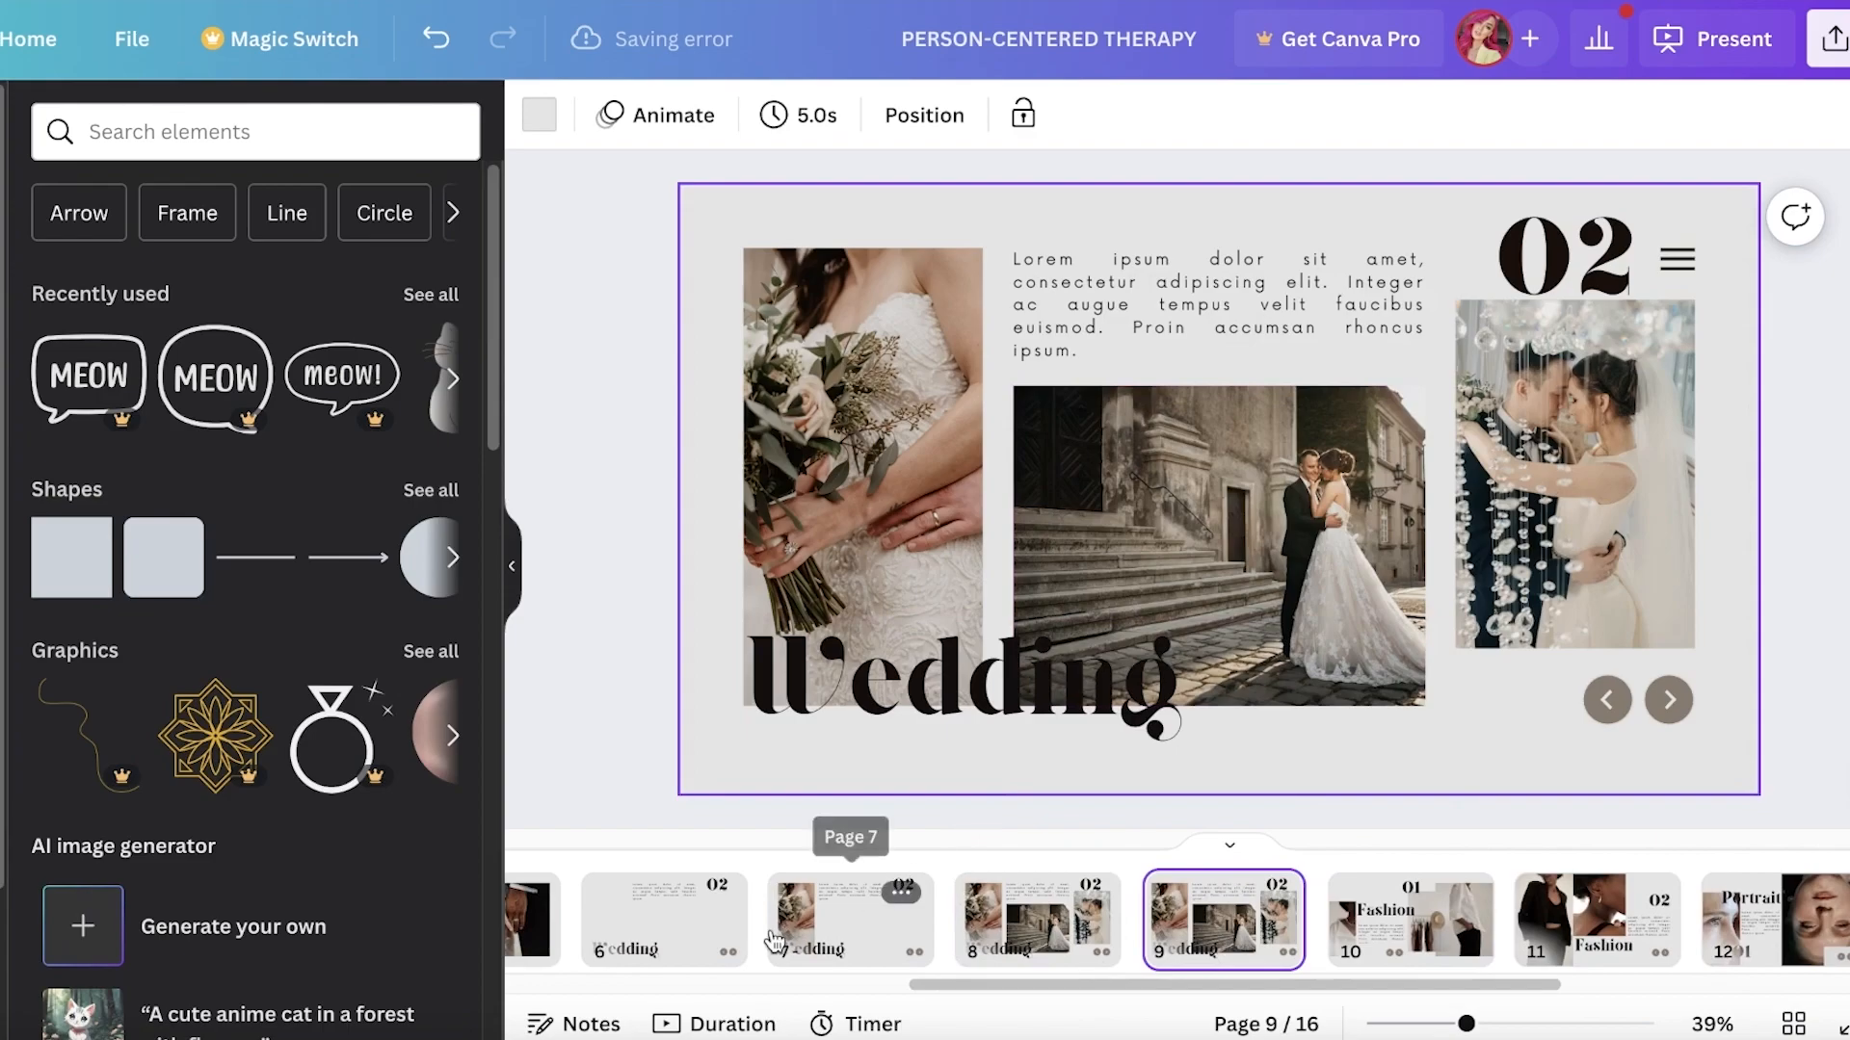
# Delete the right photo and its frame from page 8, and open page 9 with all three photos
pyautogui.click(864, 939)
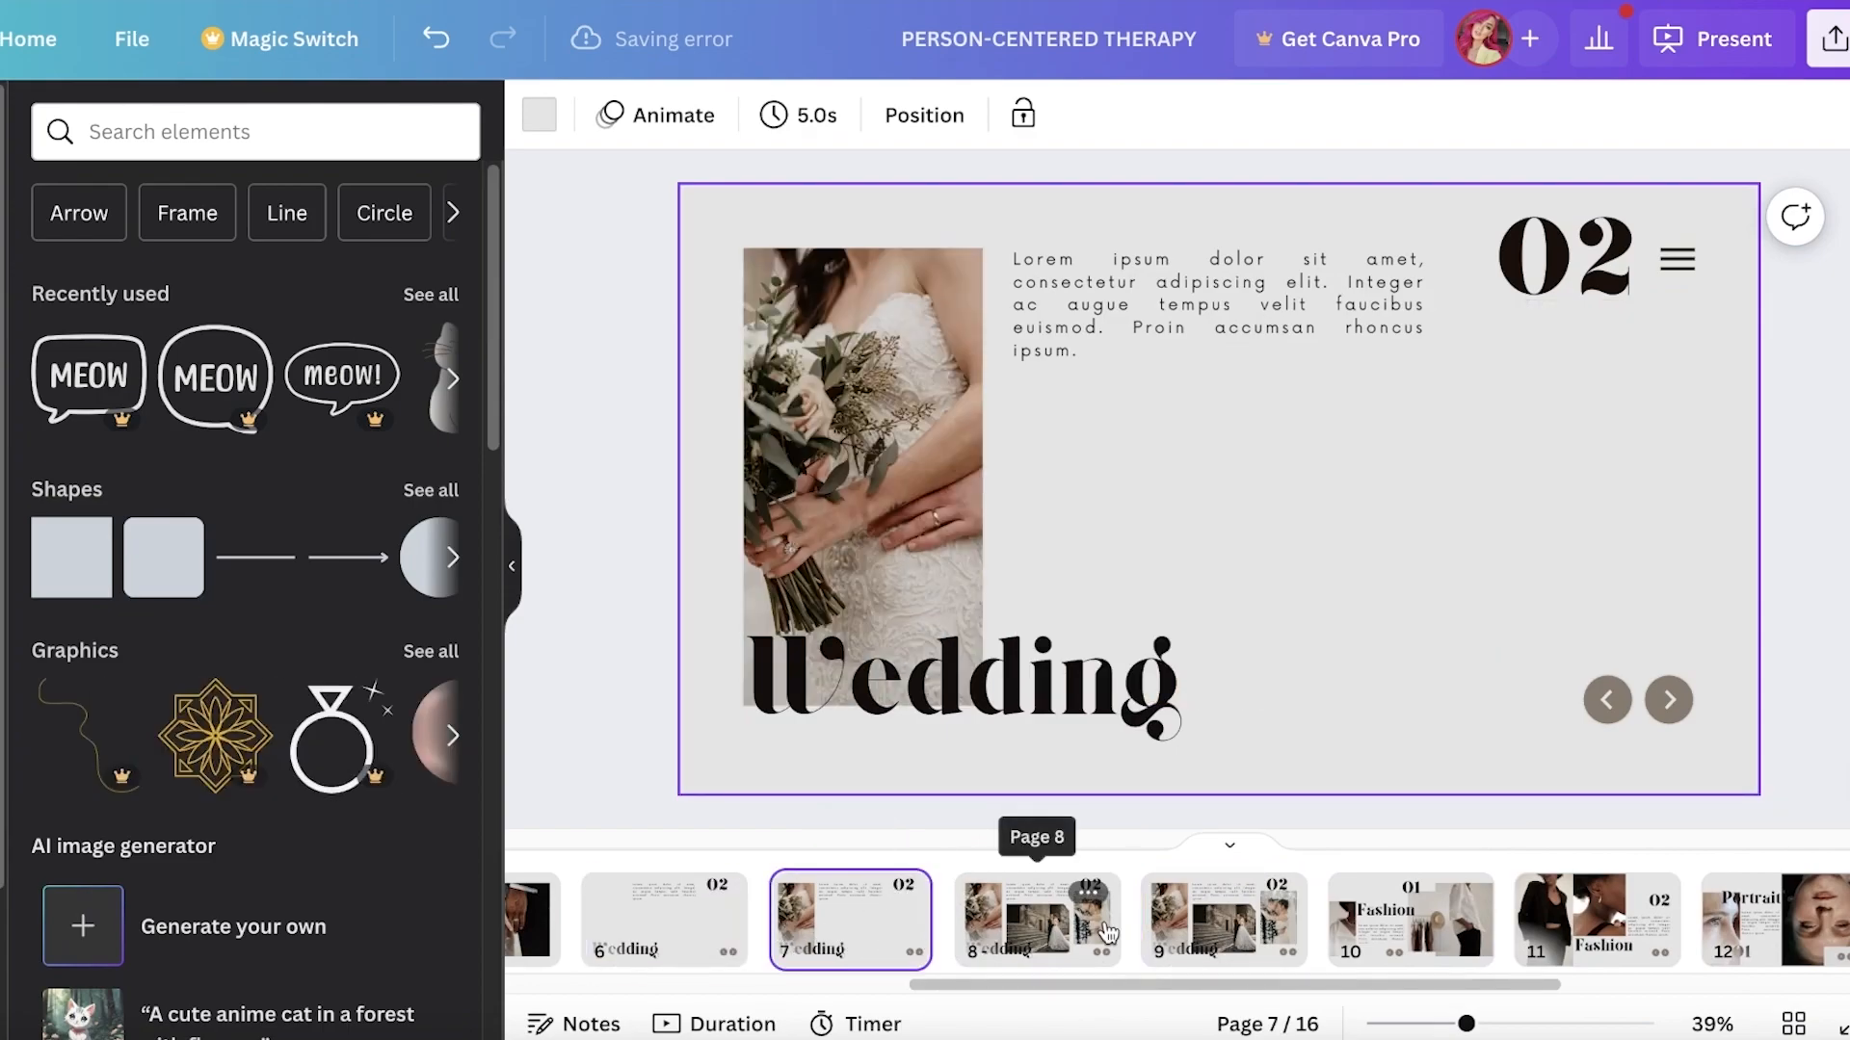
pyautogui.click(1040, 916)
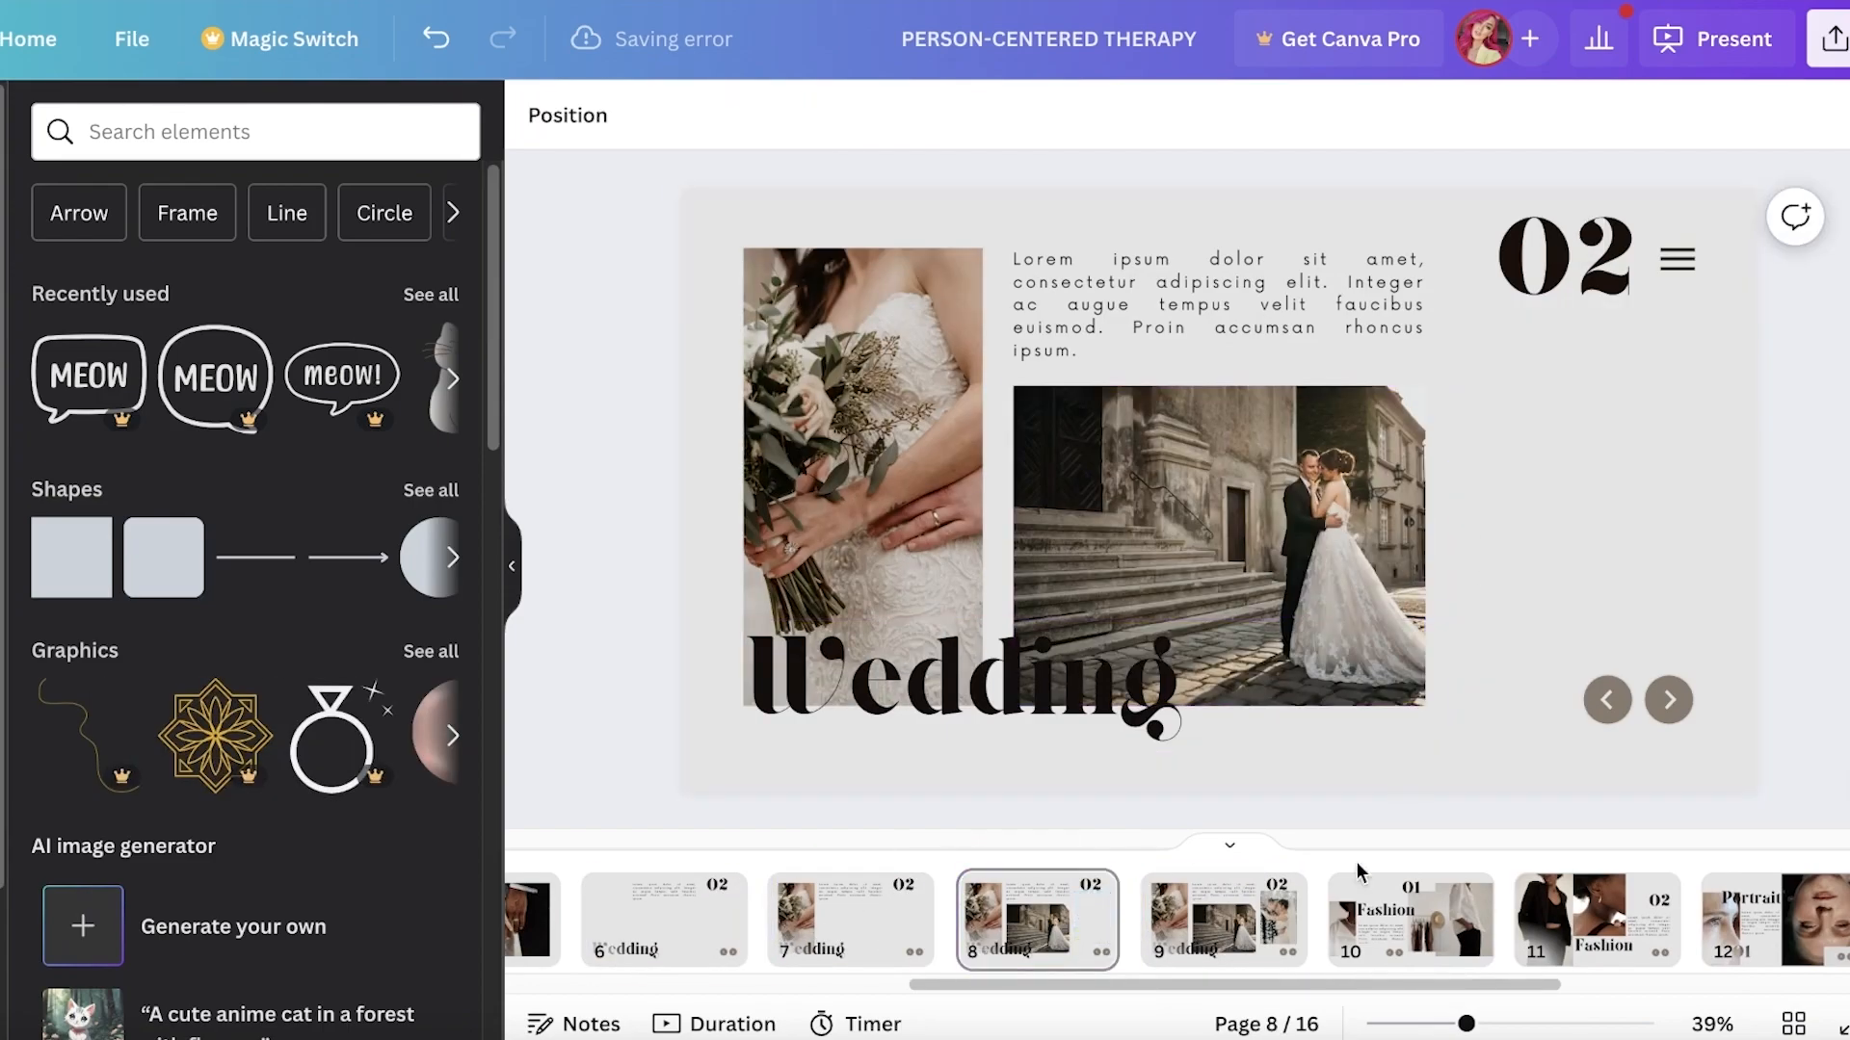
pyautogui.click(1252, 900)
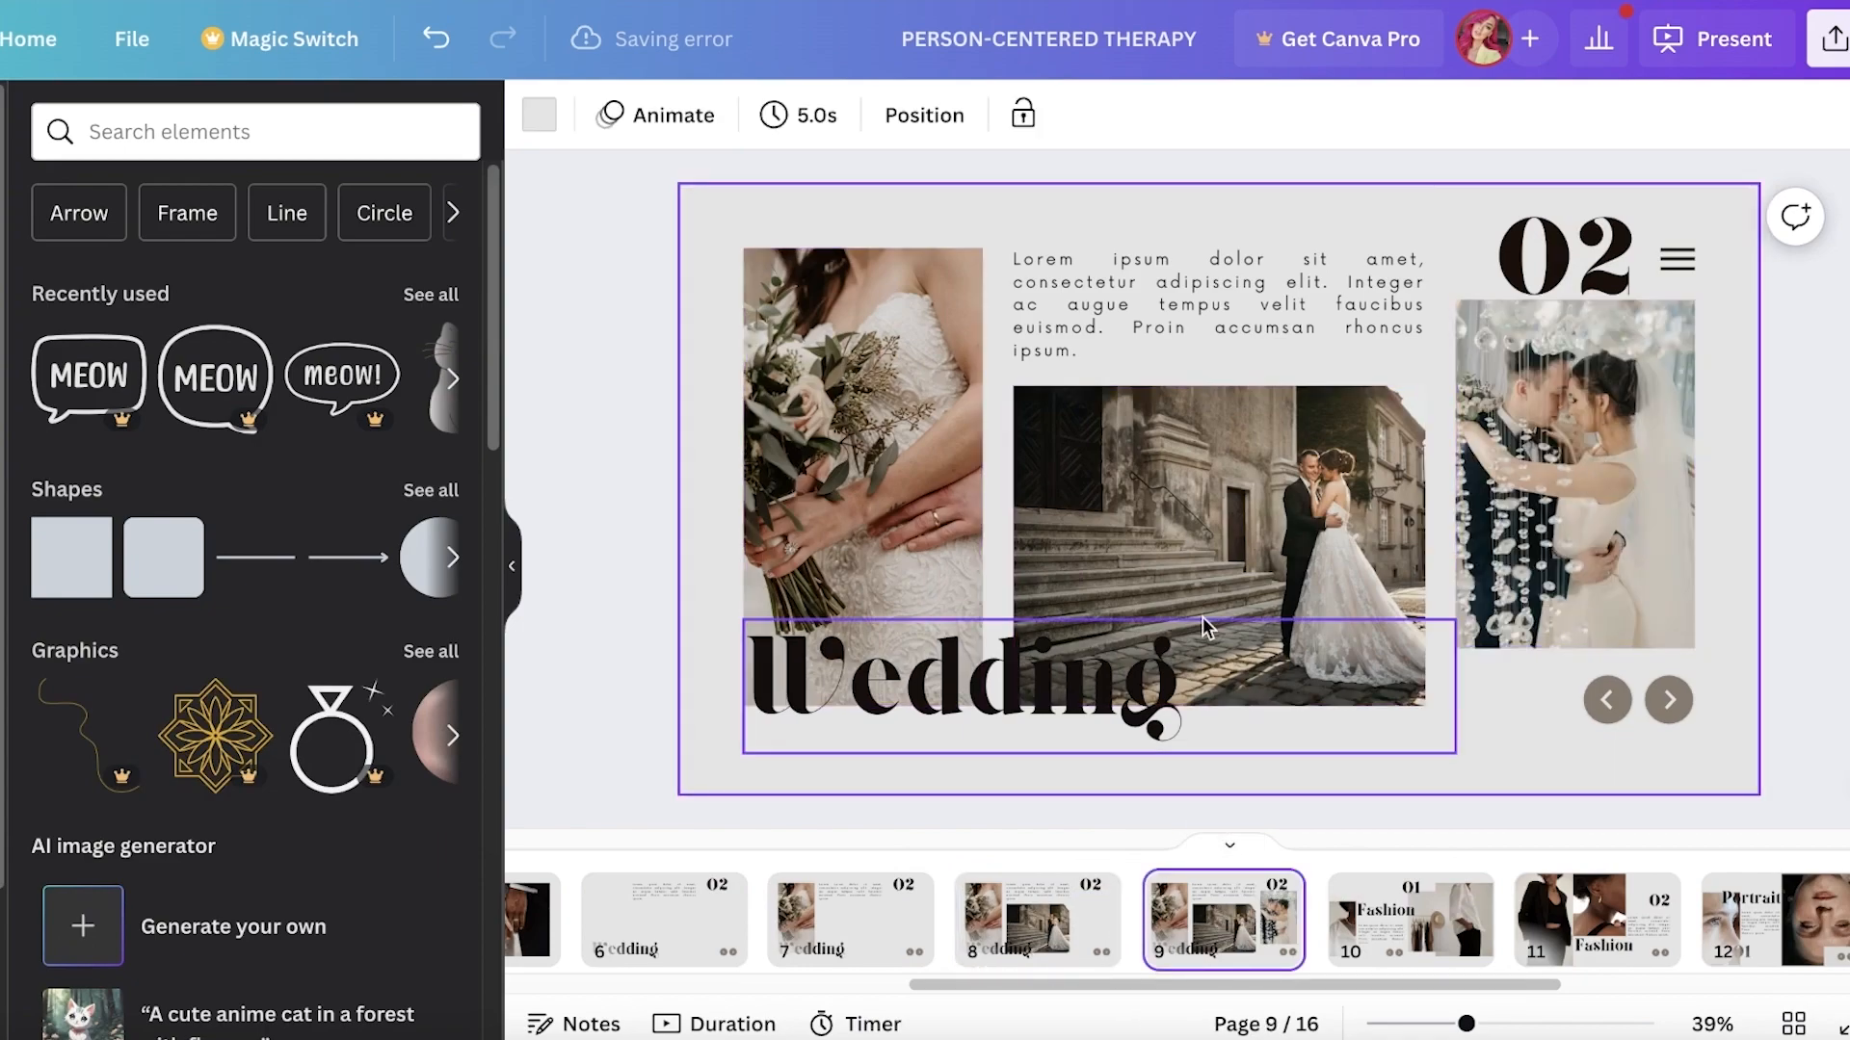
pyautogui.hscroll(-4, 1065, 1004)
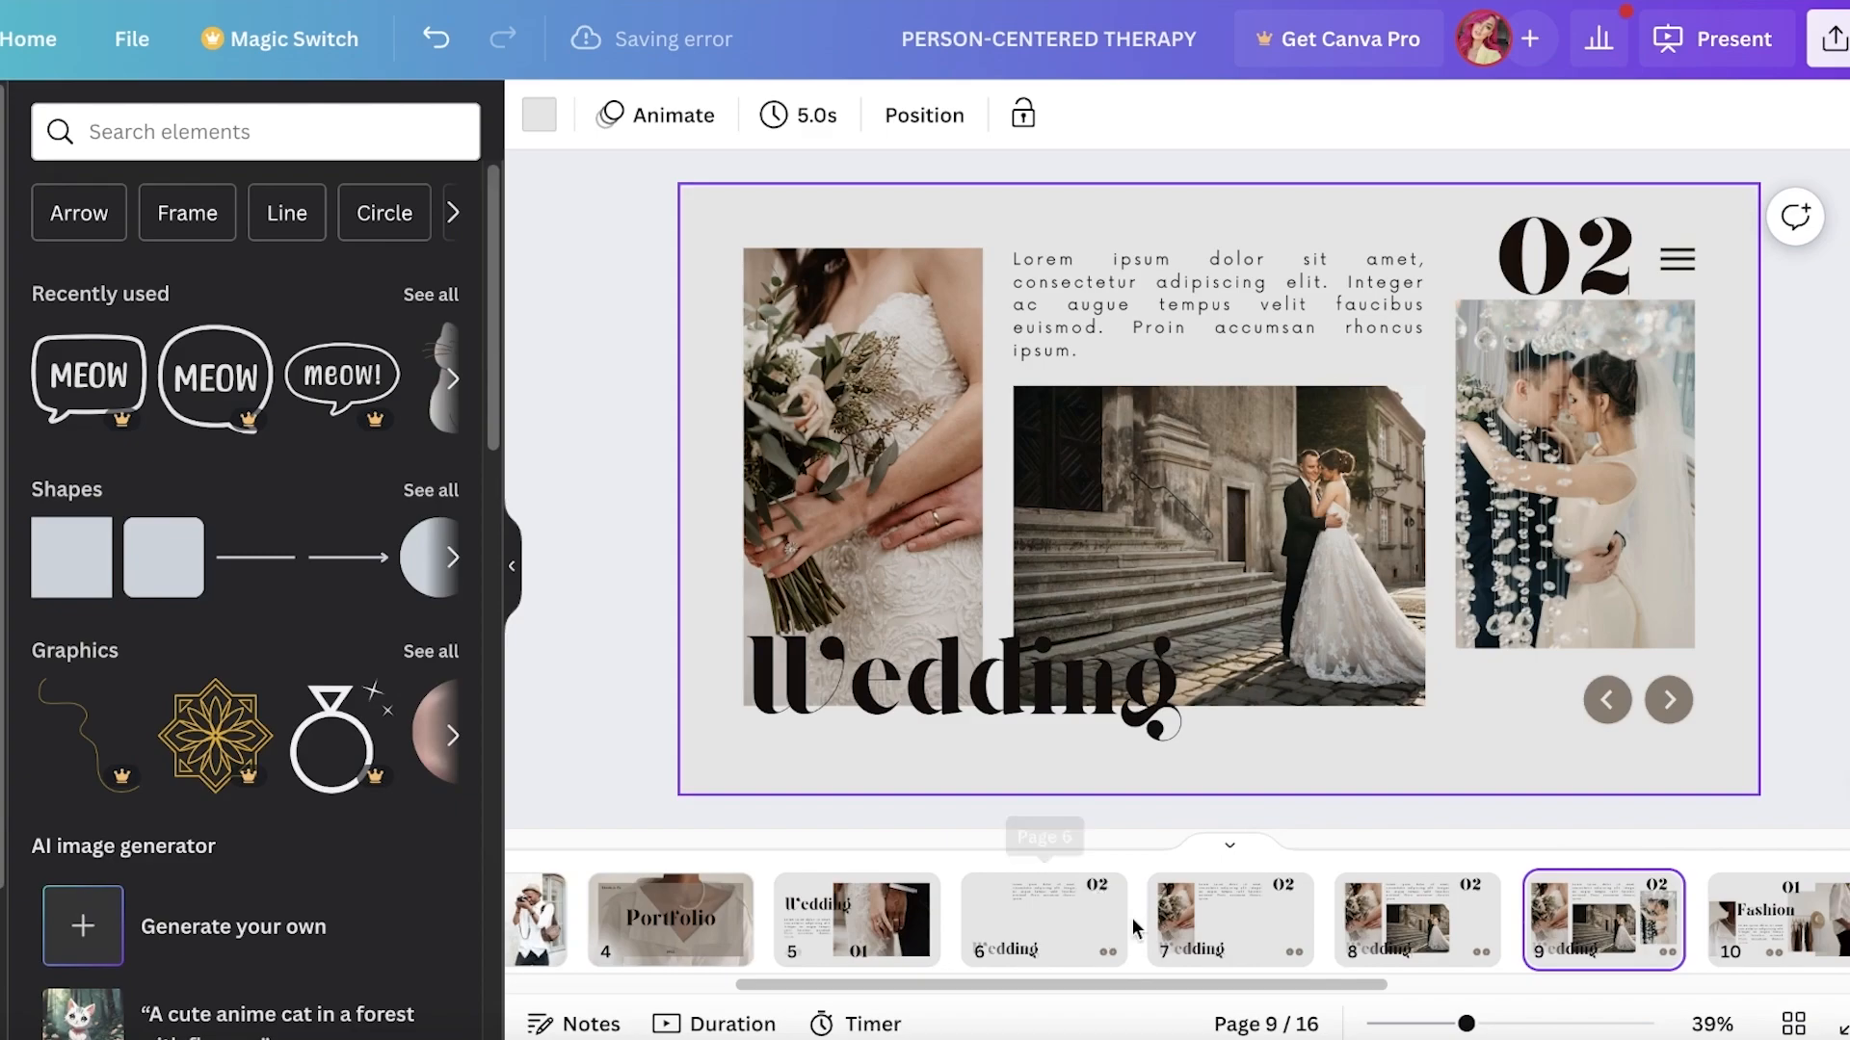
# Set the transition between pages 6 and 7 to Match & Move and apply it between all pages
pyautogui.click(1152, 942)
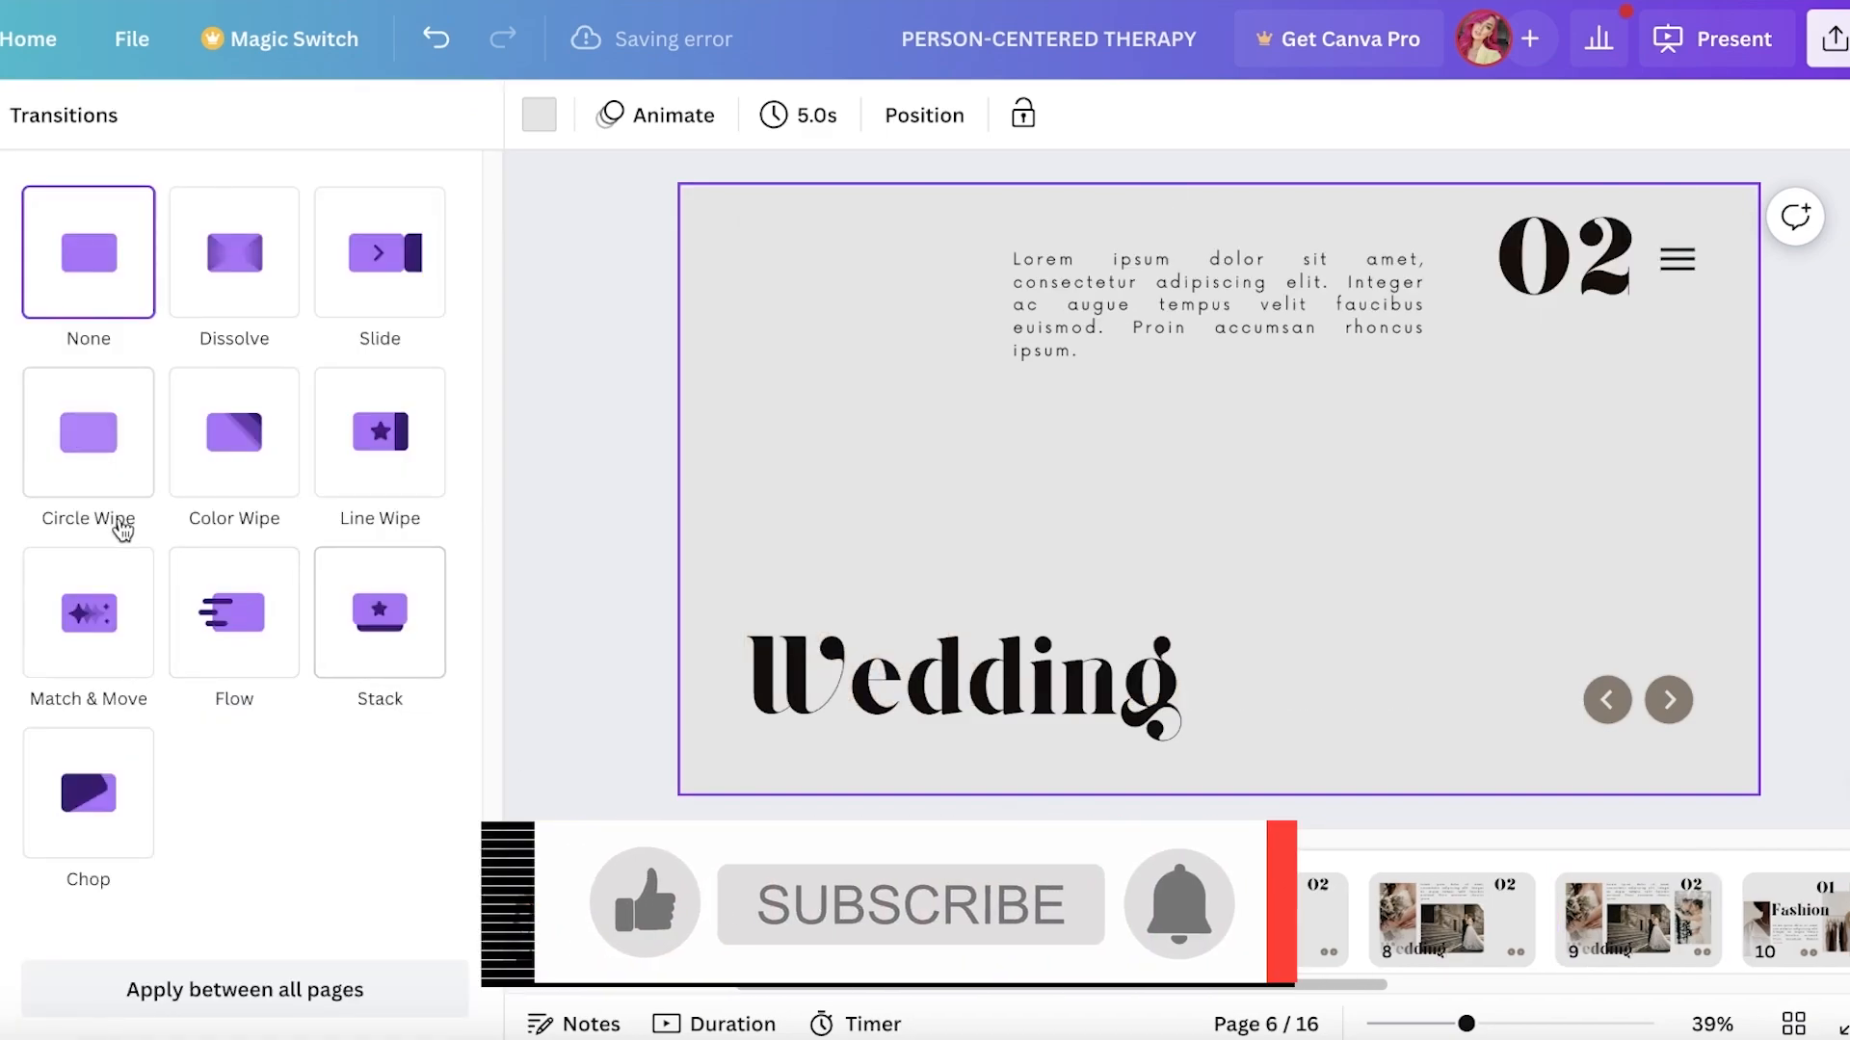
pyautogui.click(85, 605)
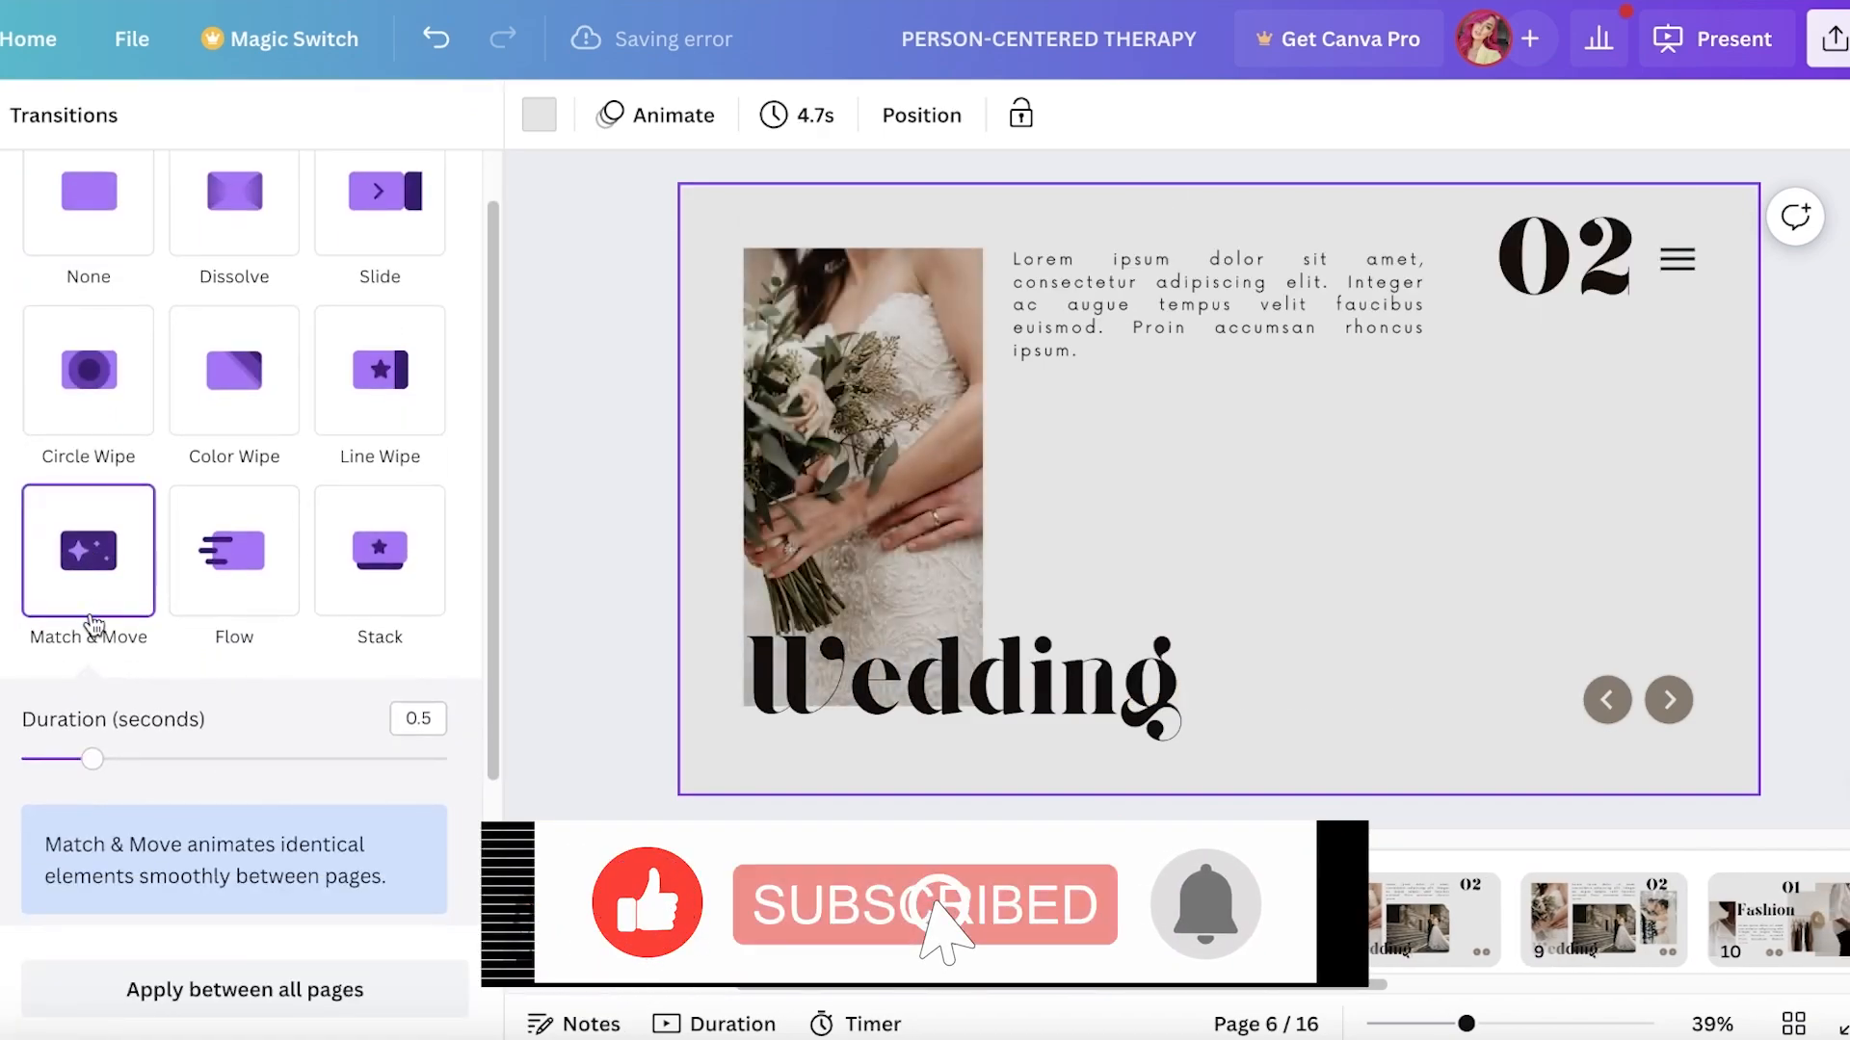
pyautogui.click(245, 989)
pyautogui.click(632, 477)
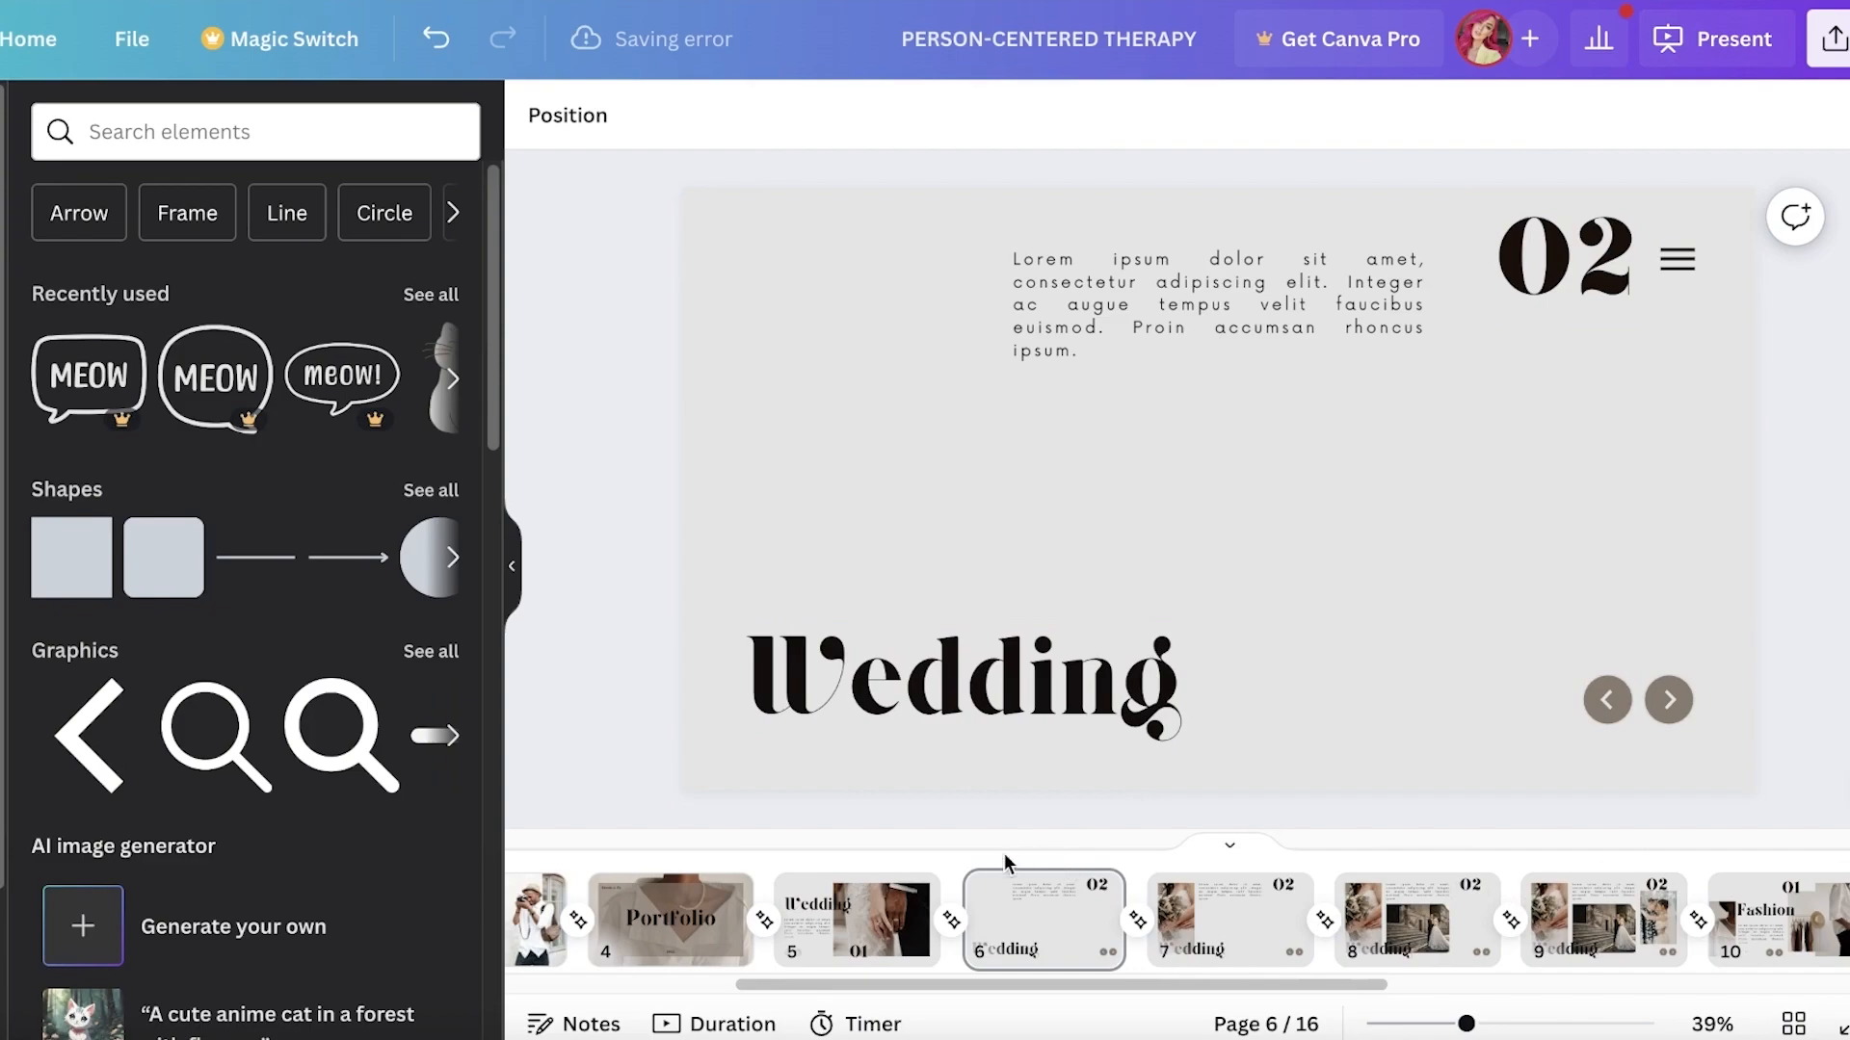
# Preview the Wedding pages full screen from page 5 through page 9, and return to editing
pyautogui.click(900, 895)
pyautogui.click(1674, 60)
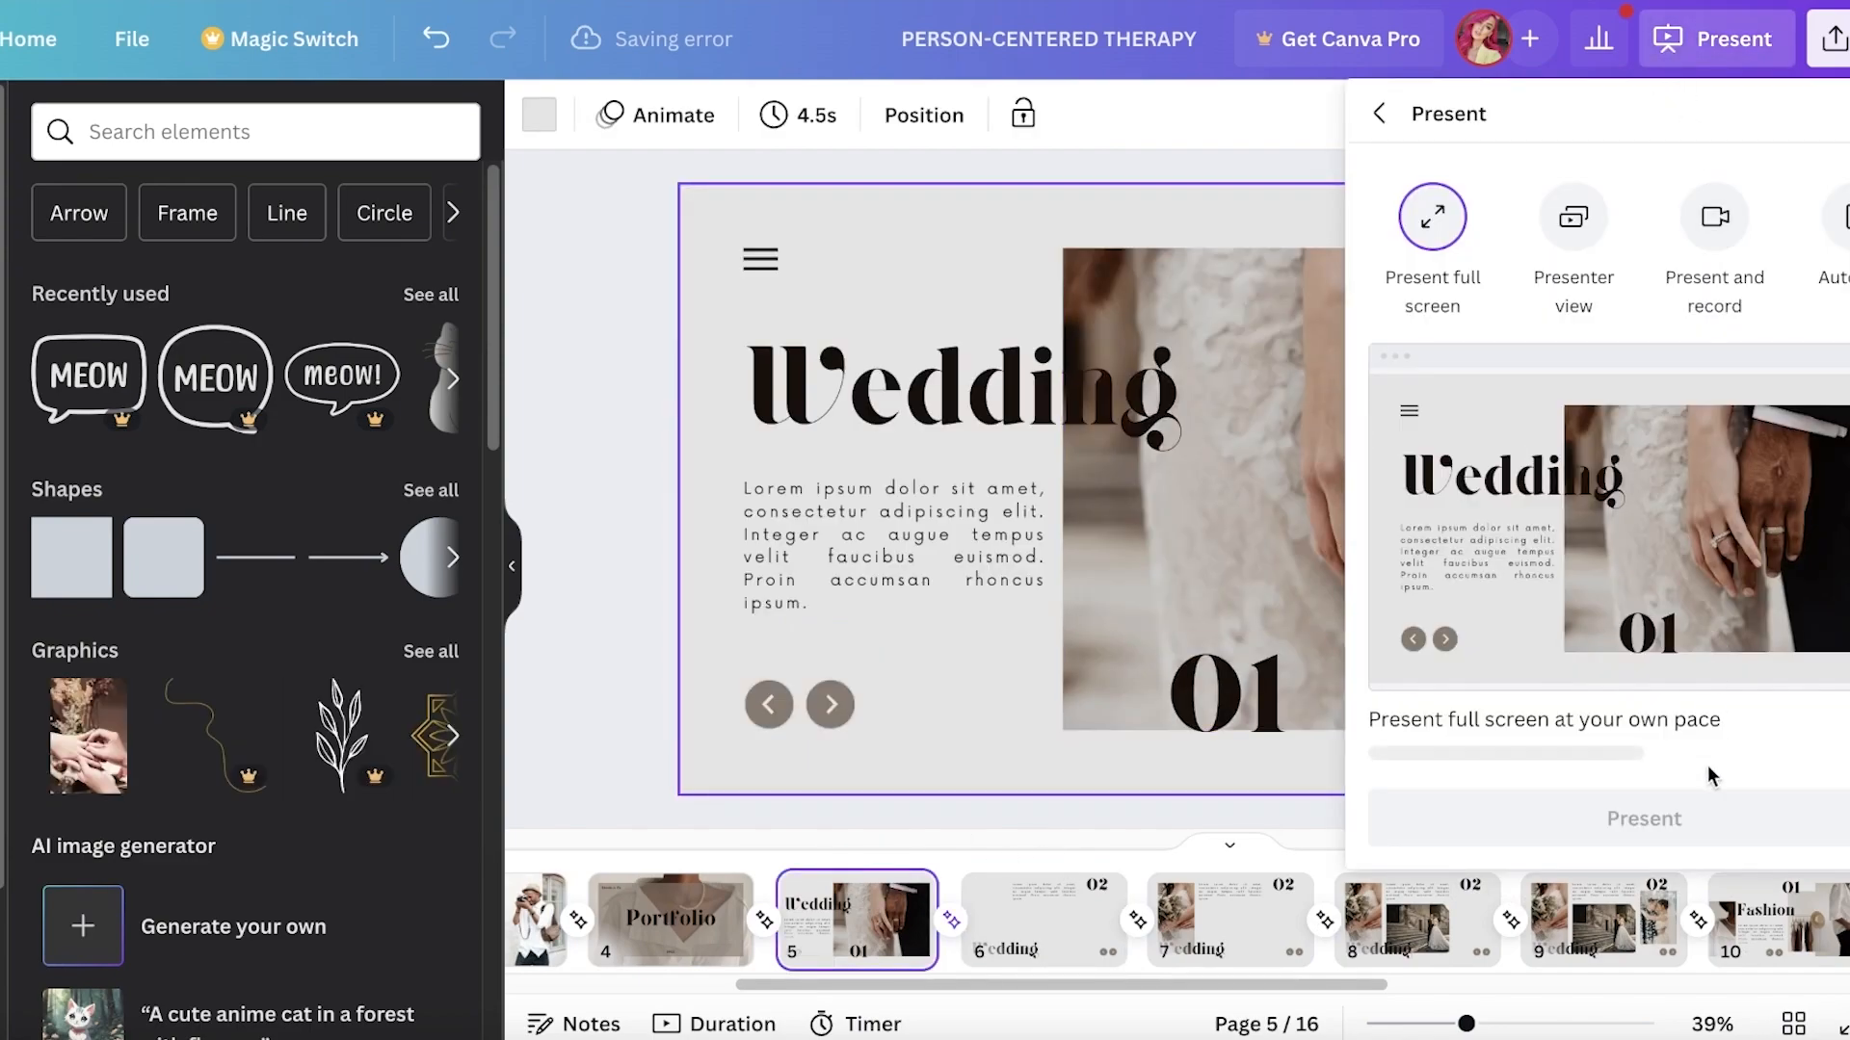
pyautogui.click(1640, 889)
pyautogui.press('Right')
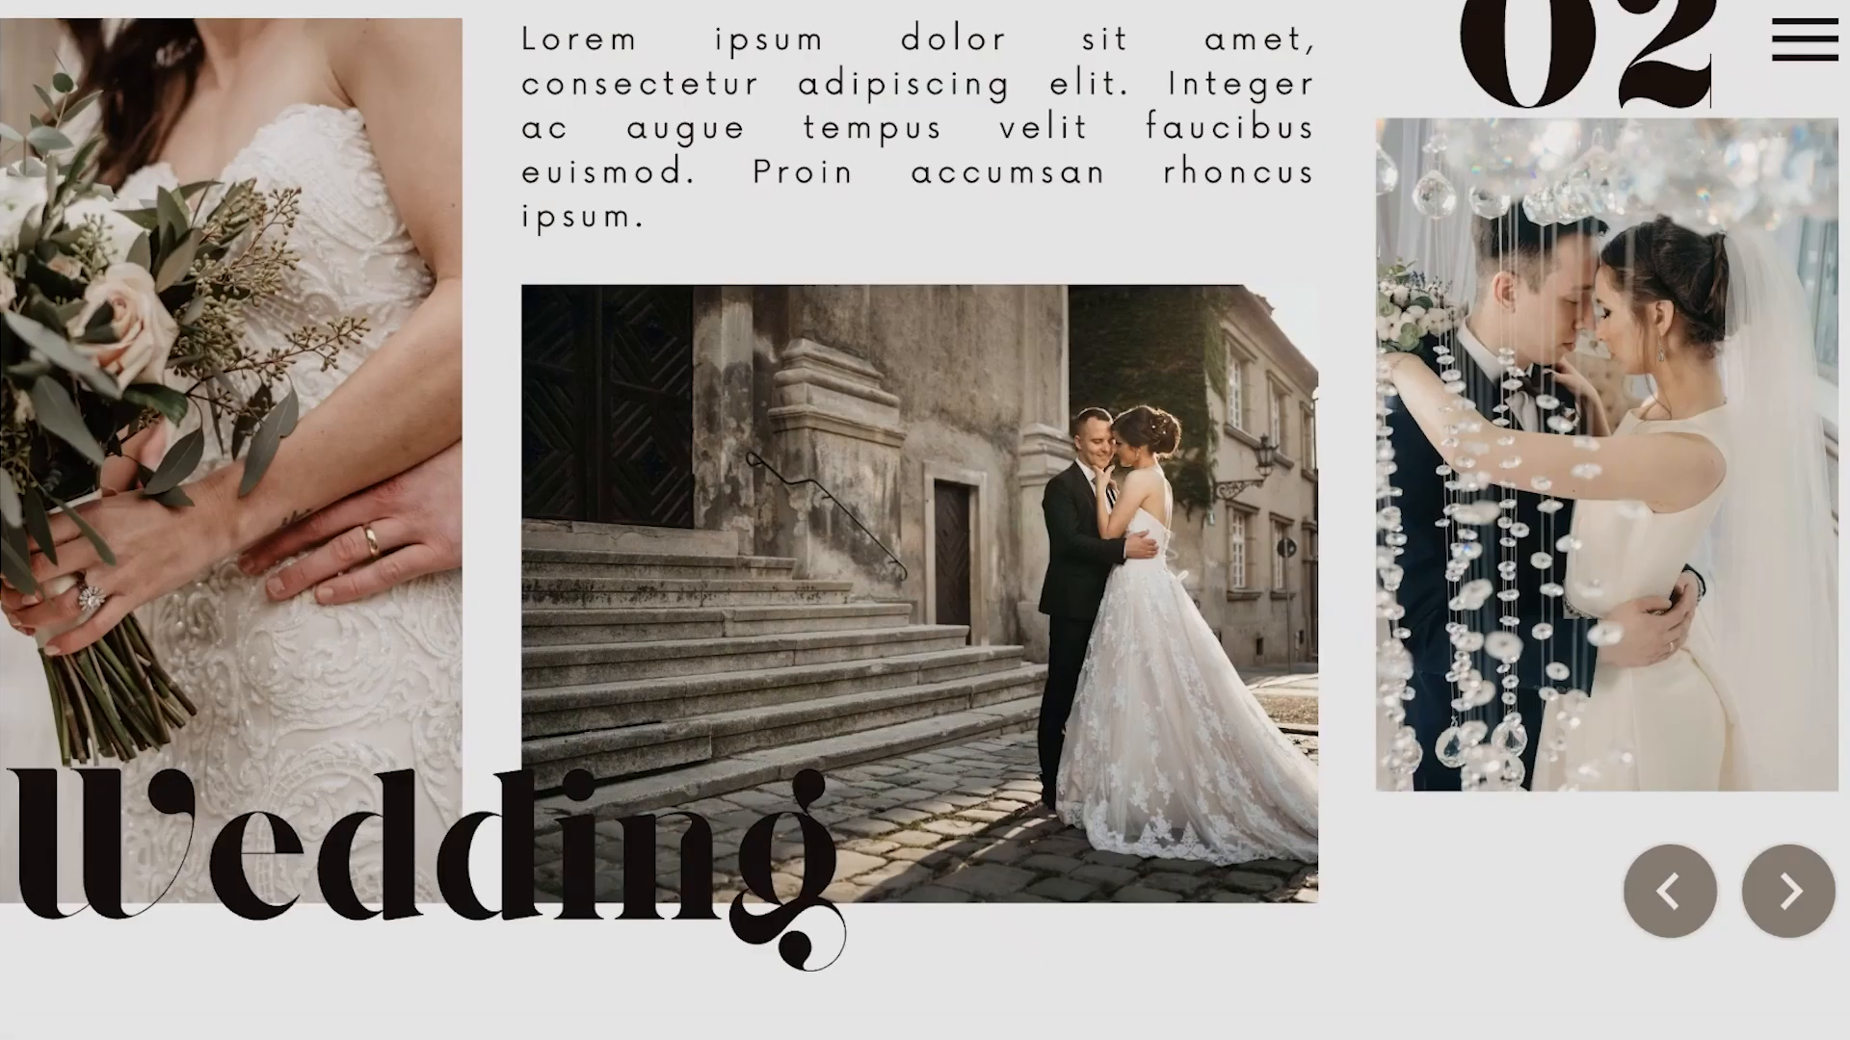
pyautogui.press('Escape')
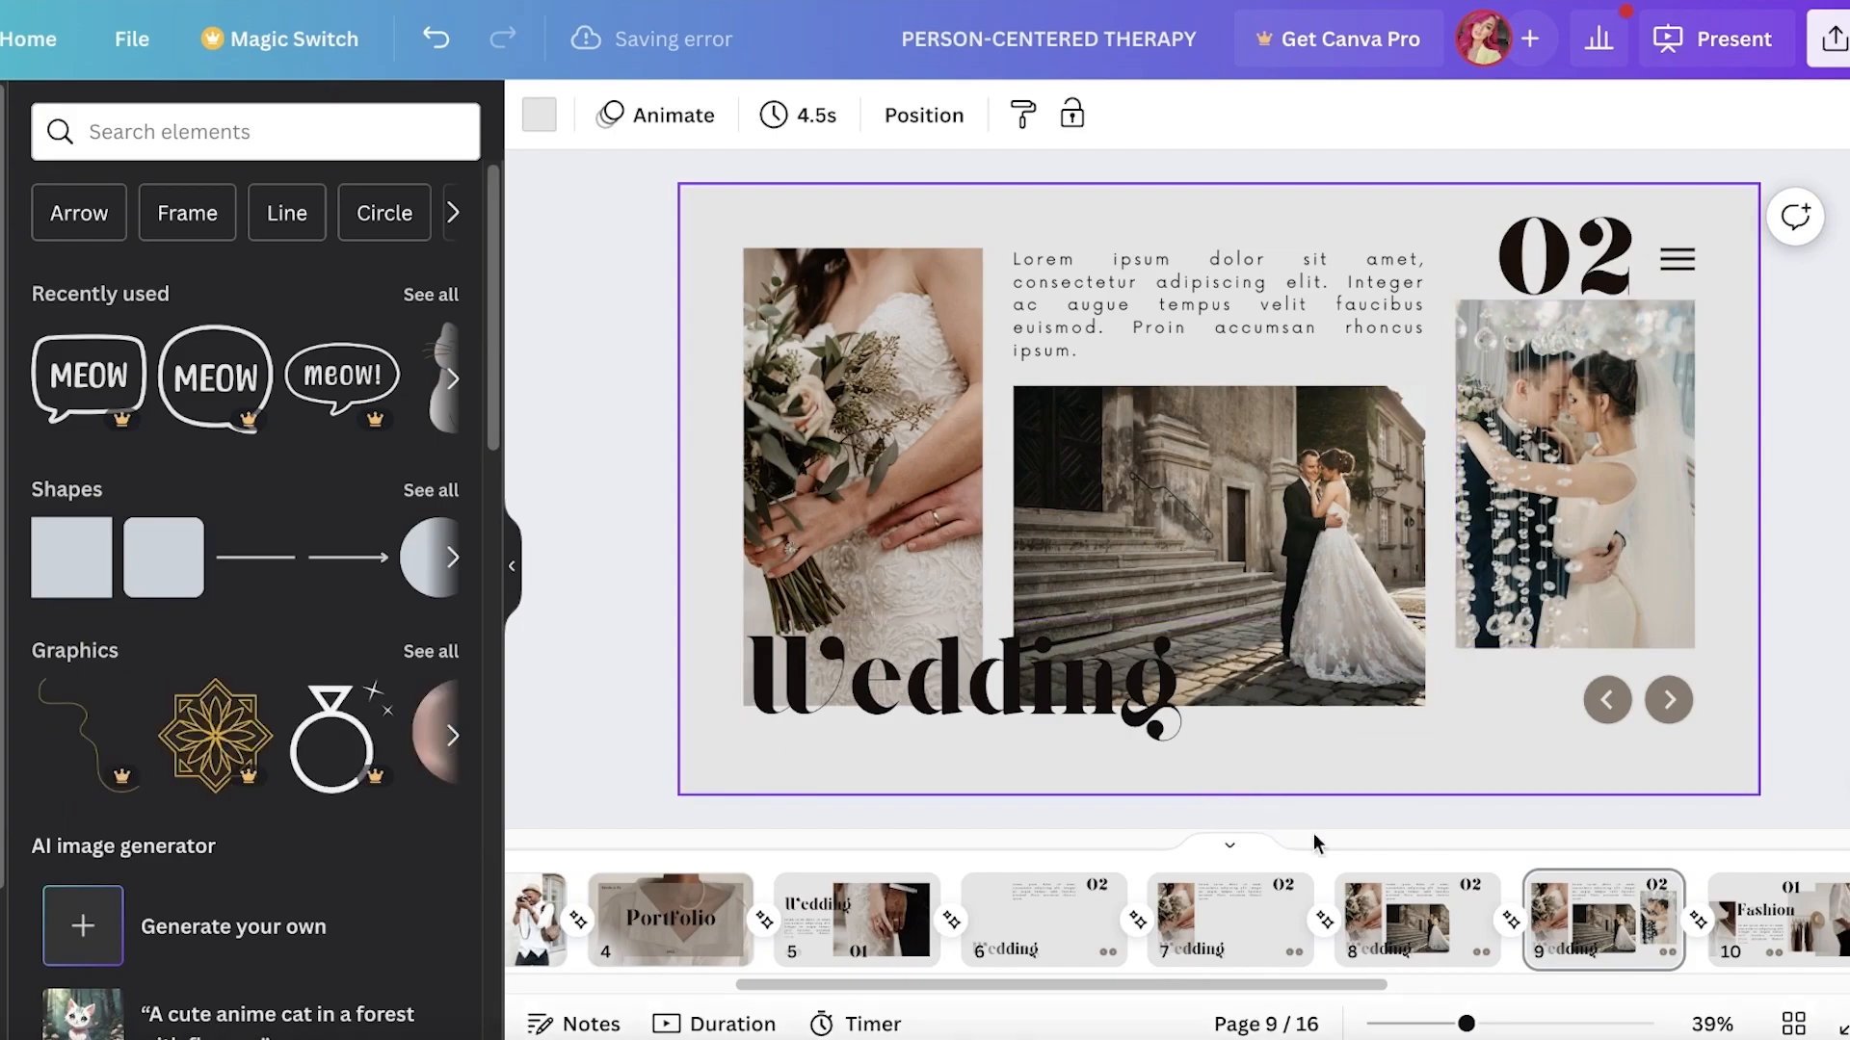
# Open page 12, the Portrait 01 page, and search the element graphics for "star"
pyautogui.click(1782, 954)
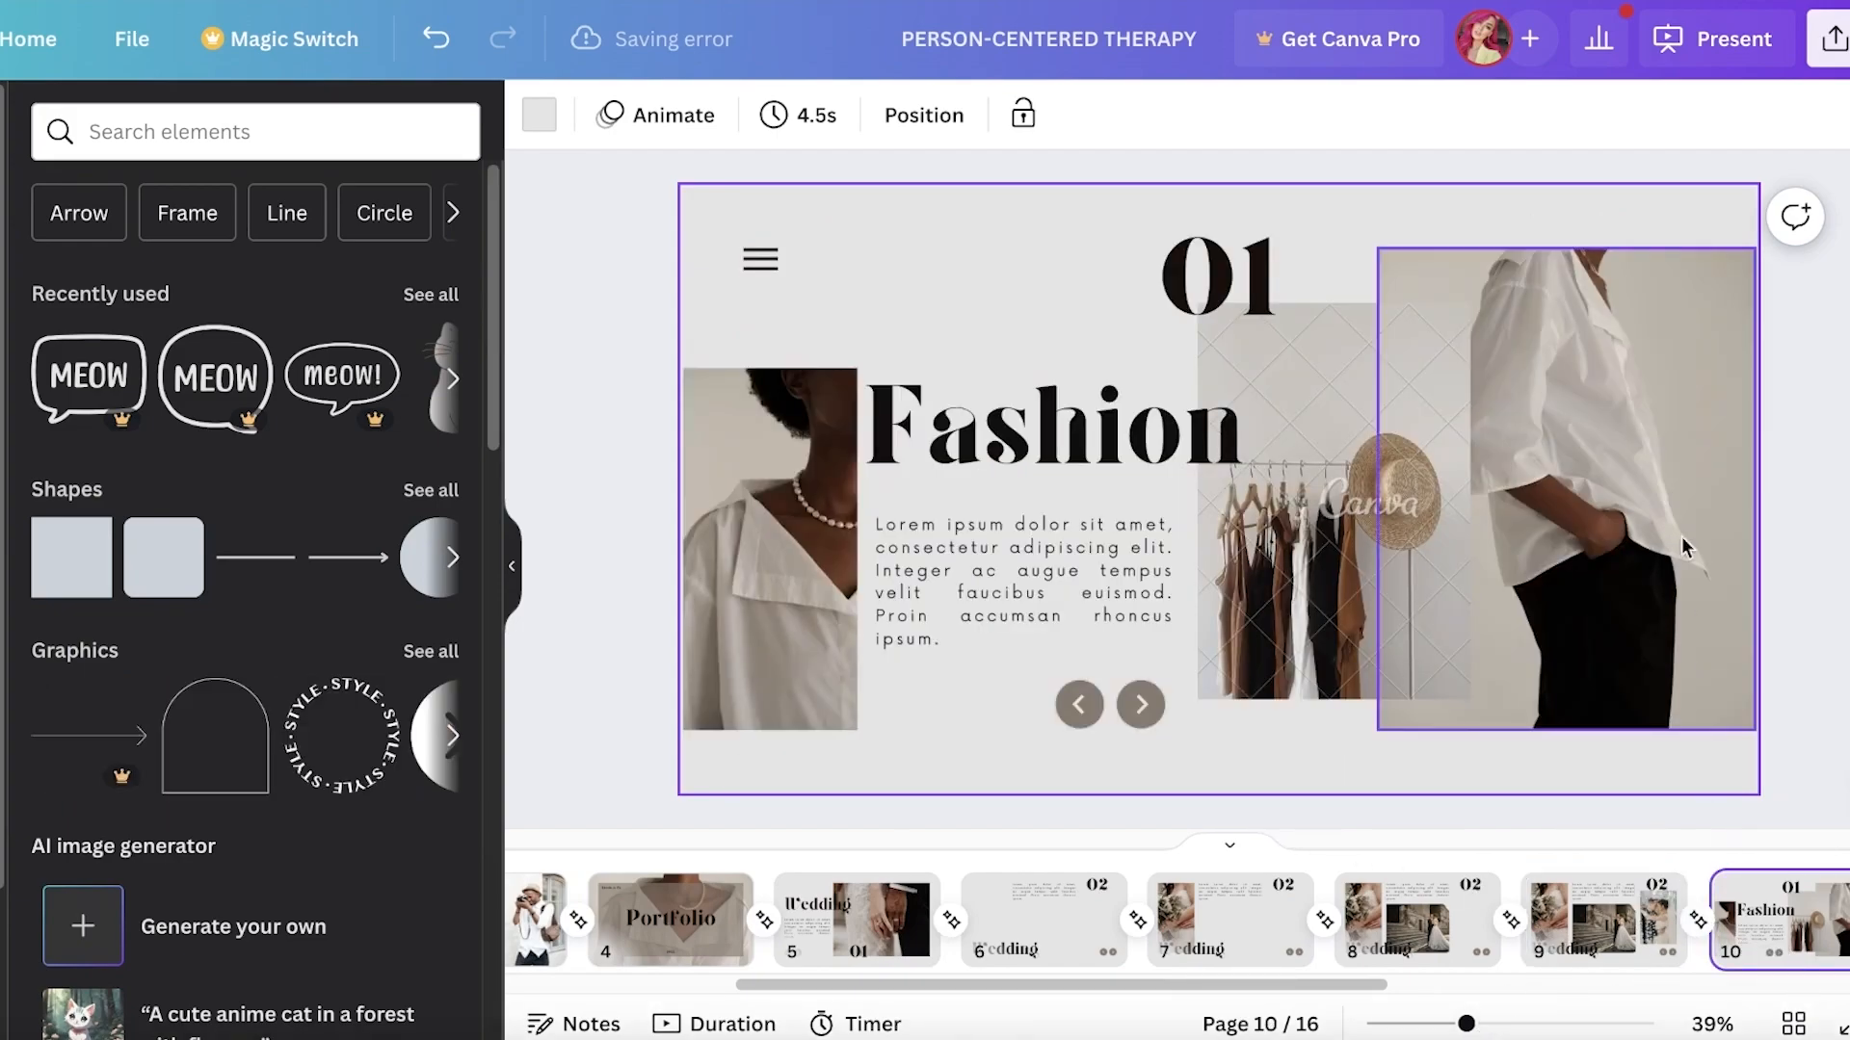
pyautogui.click(1847, 924)
pyautogui.moveTo(1280, 987); pyautogui.dragTo(1684, 973)
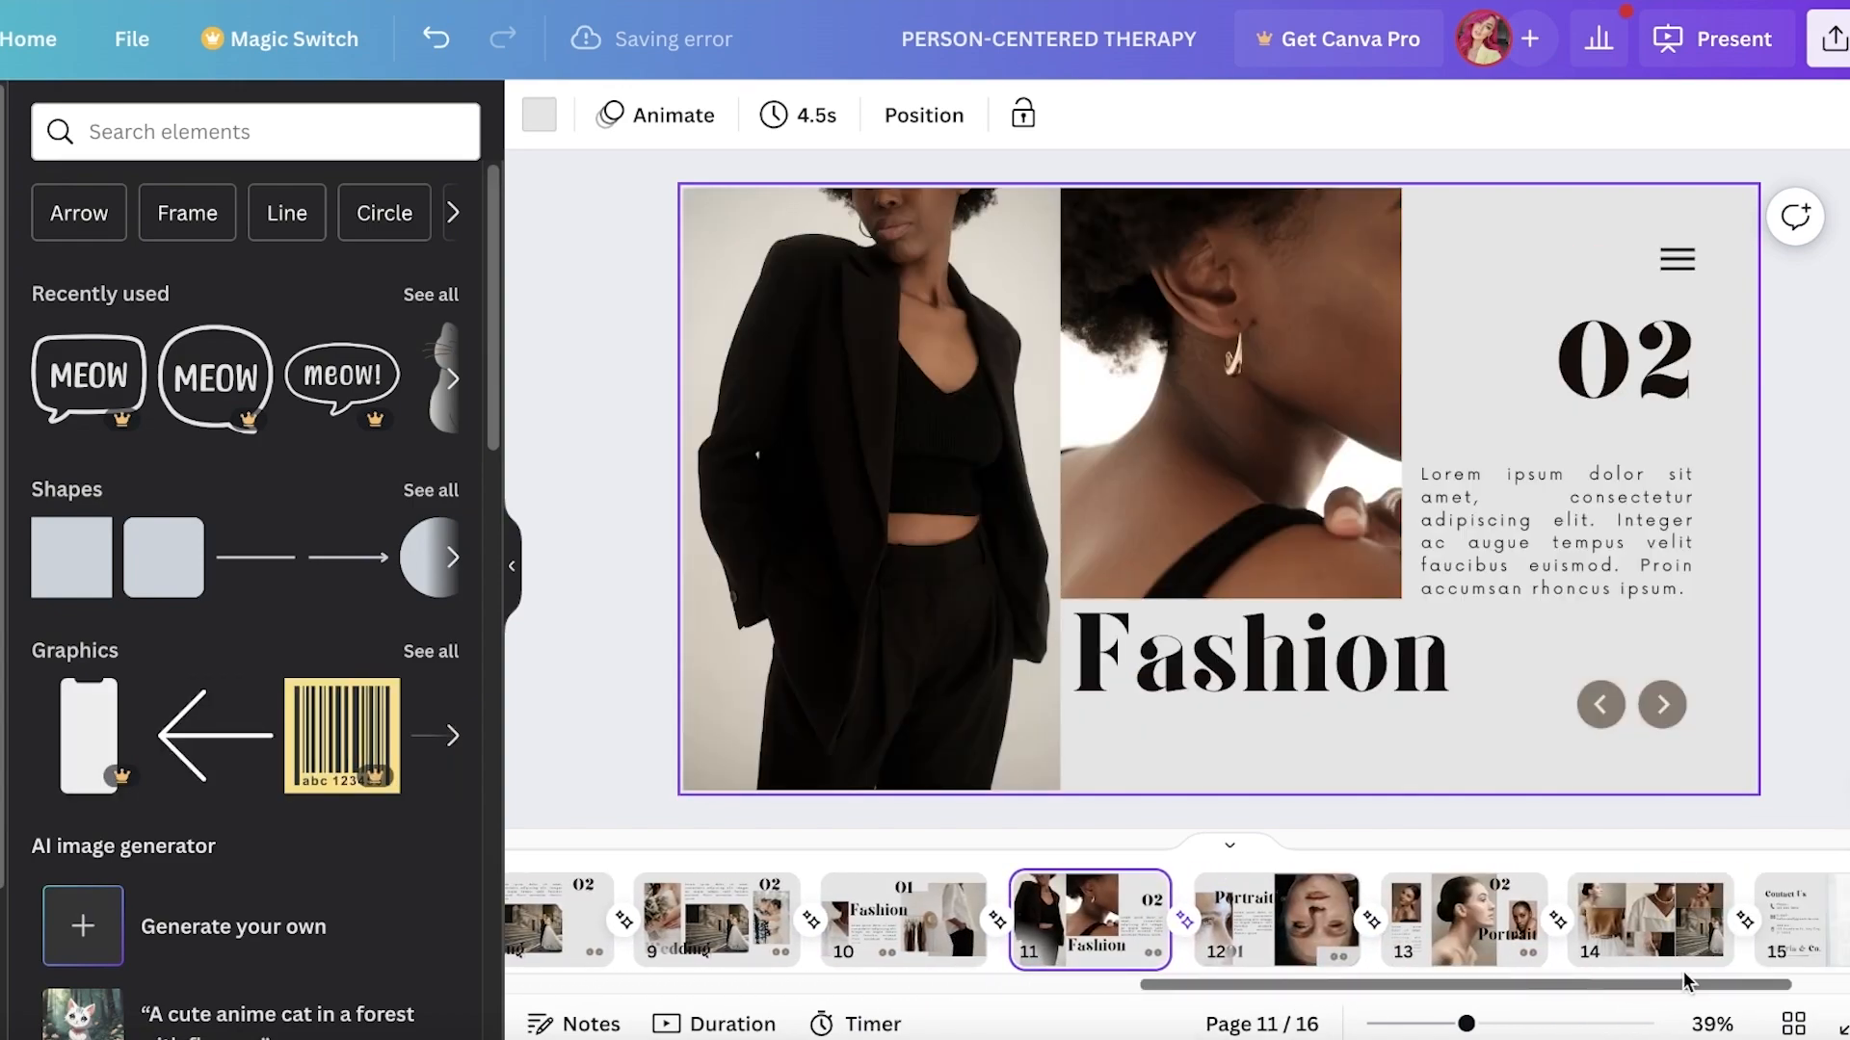
pyautogui.moveTo(1686, 980)
pyautogui.mouseDown()
pyautogui.moveTo(1734, 975)
pyautogui.moveTo(1719, 979)
pyautogui.mouseUp()
pyautogui.click(1204, 940)
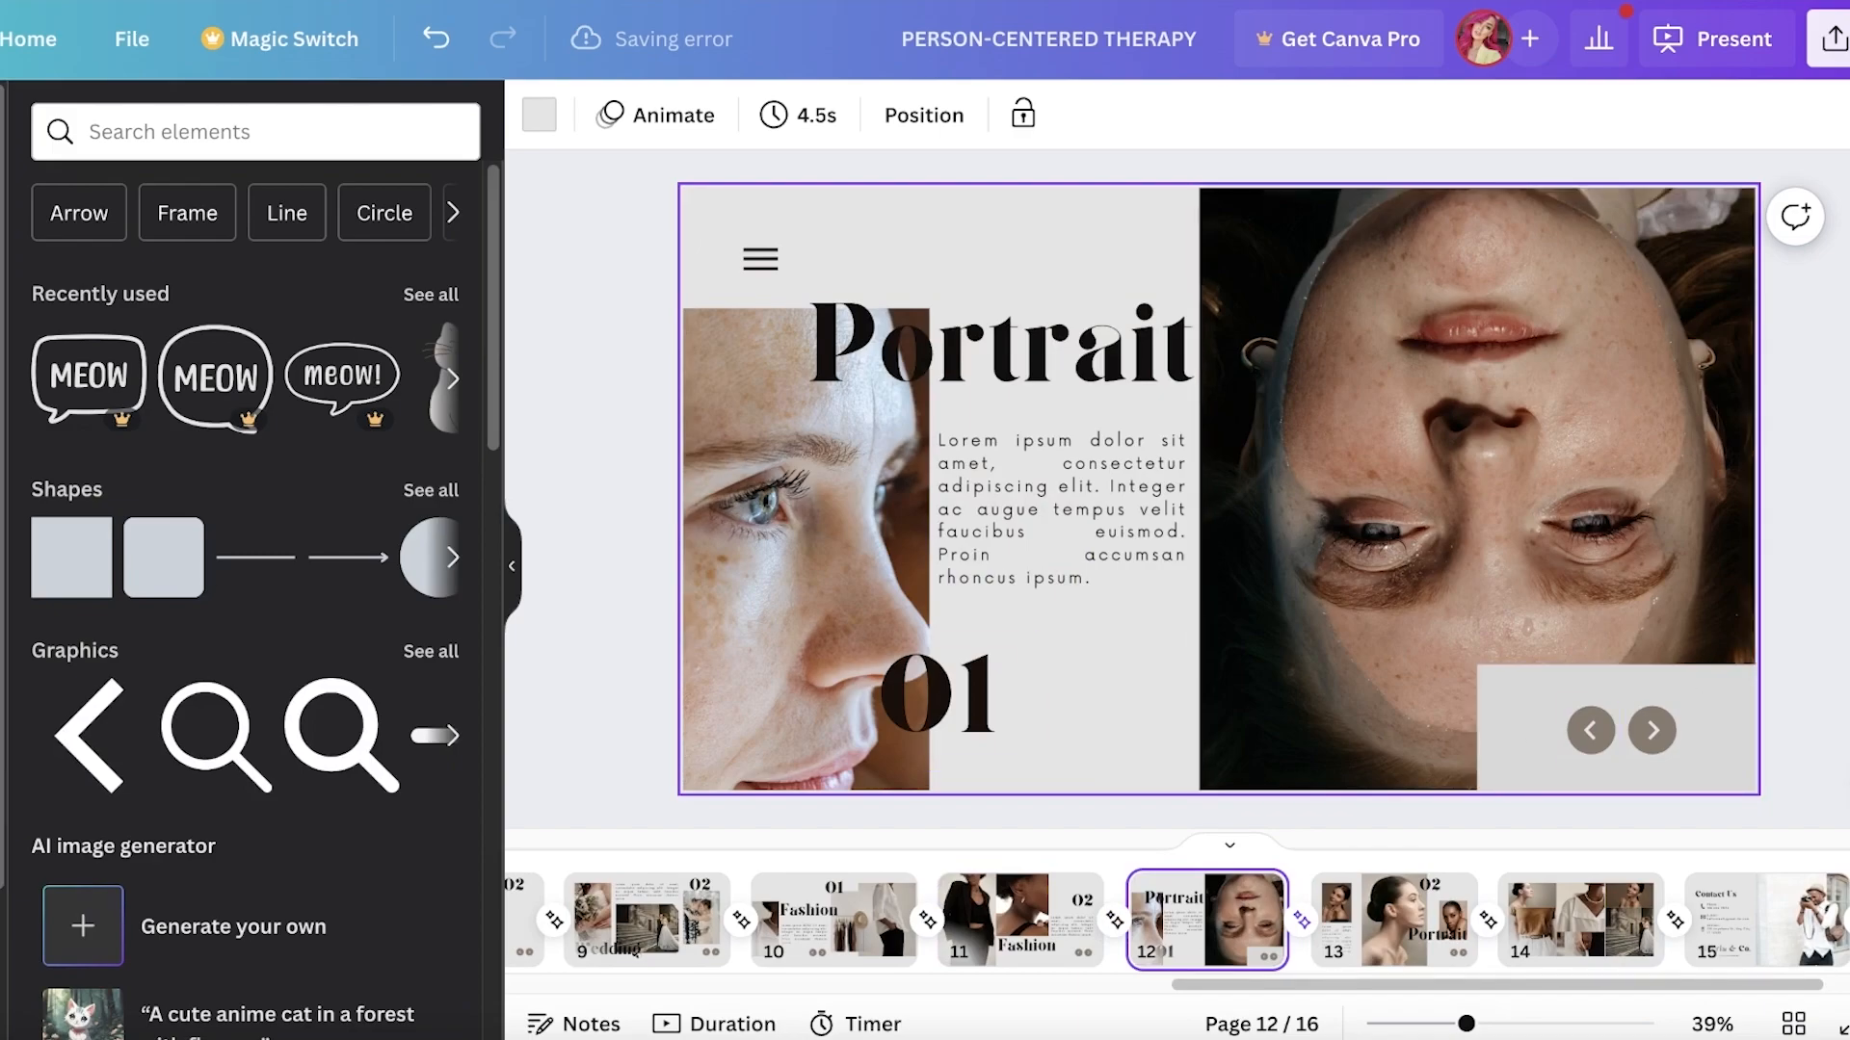
pyautogui.click(176, 131)
pyautogui.write('star')
pyautogui.press('Return')
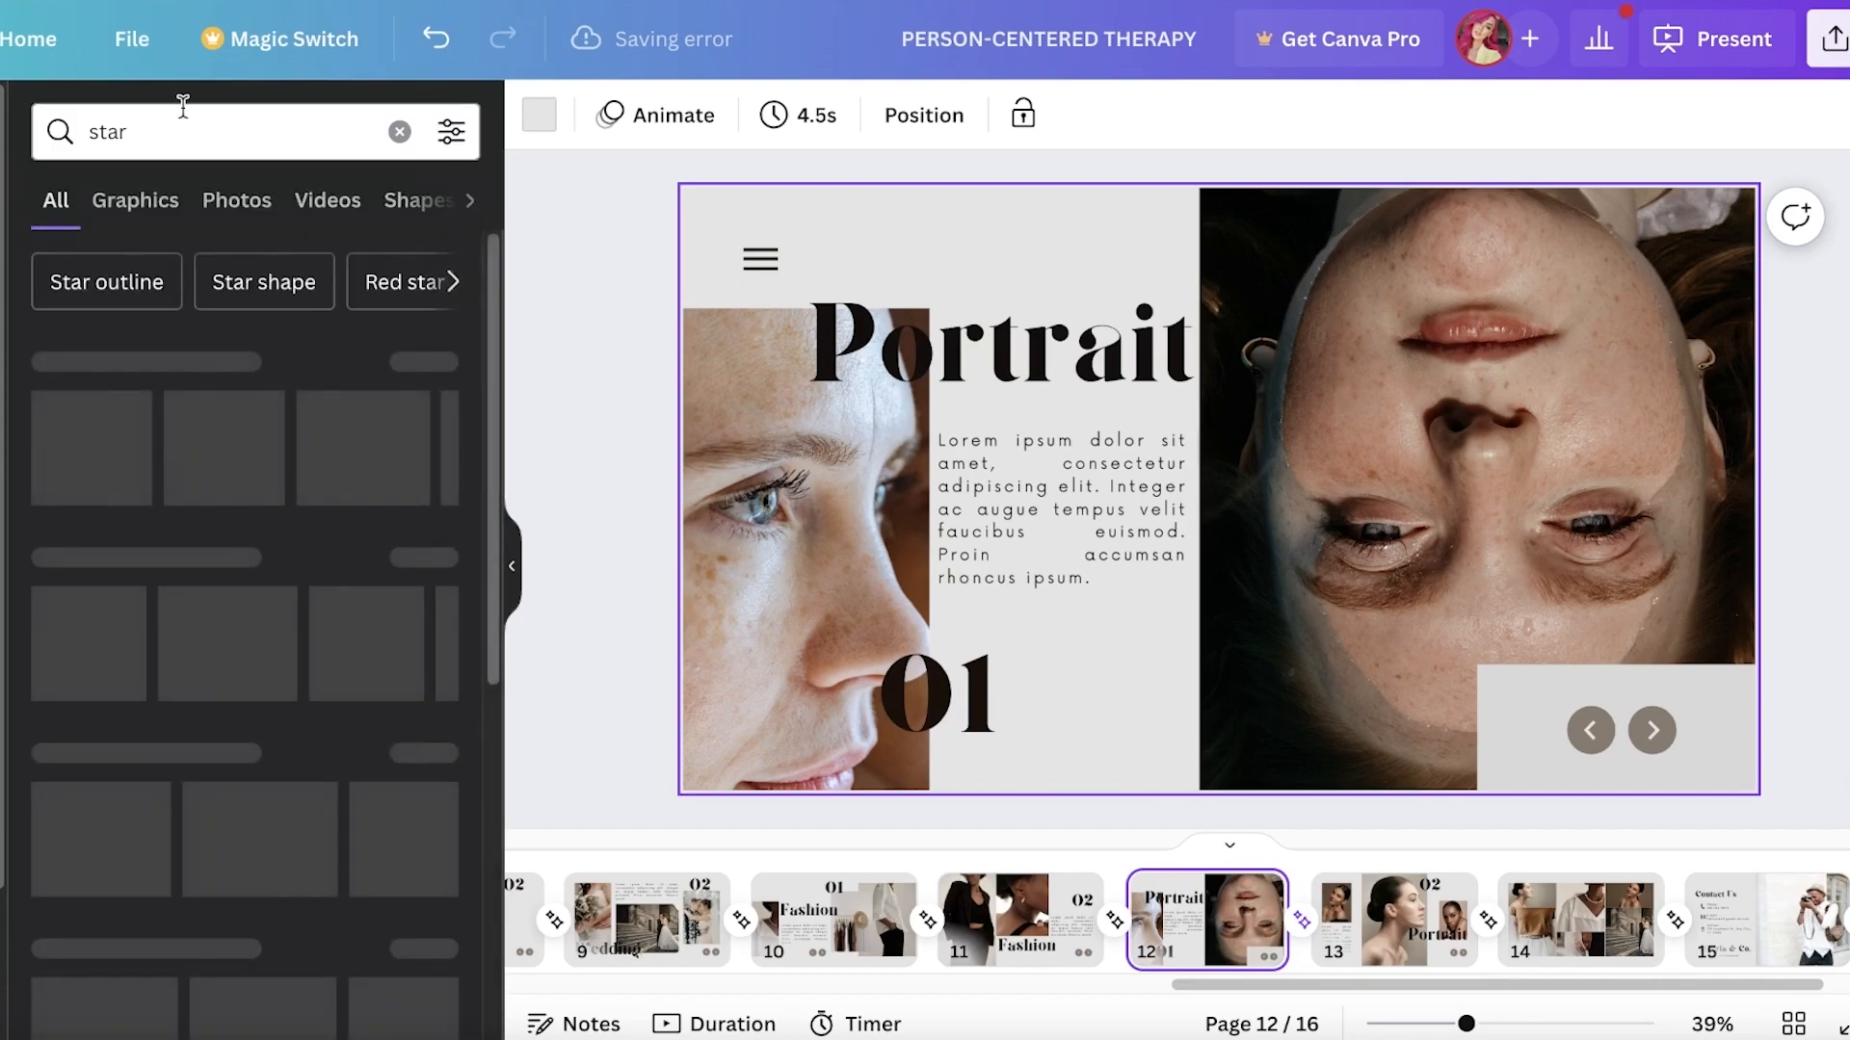
pyautogui.click(443, 525)
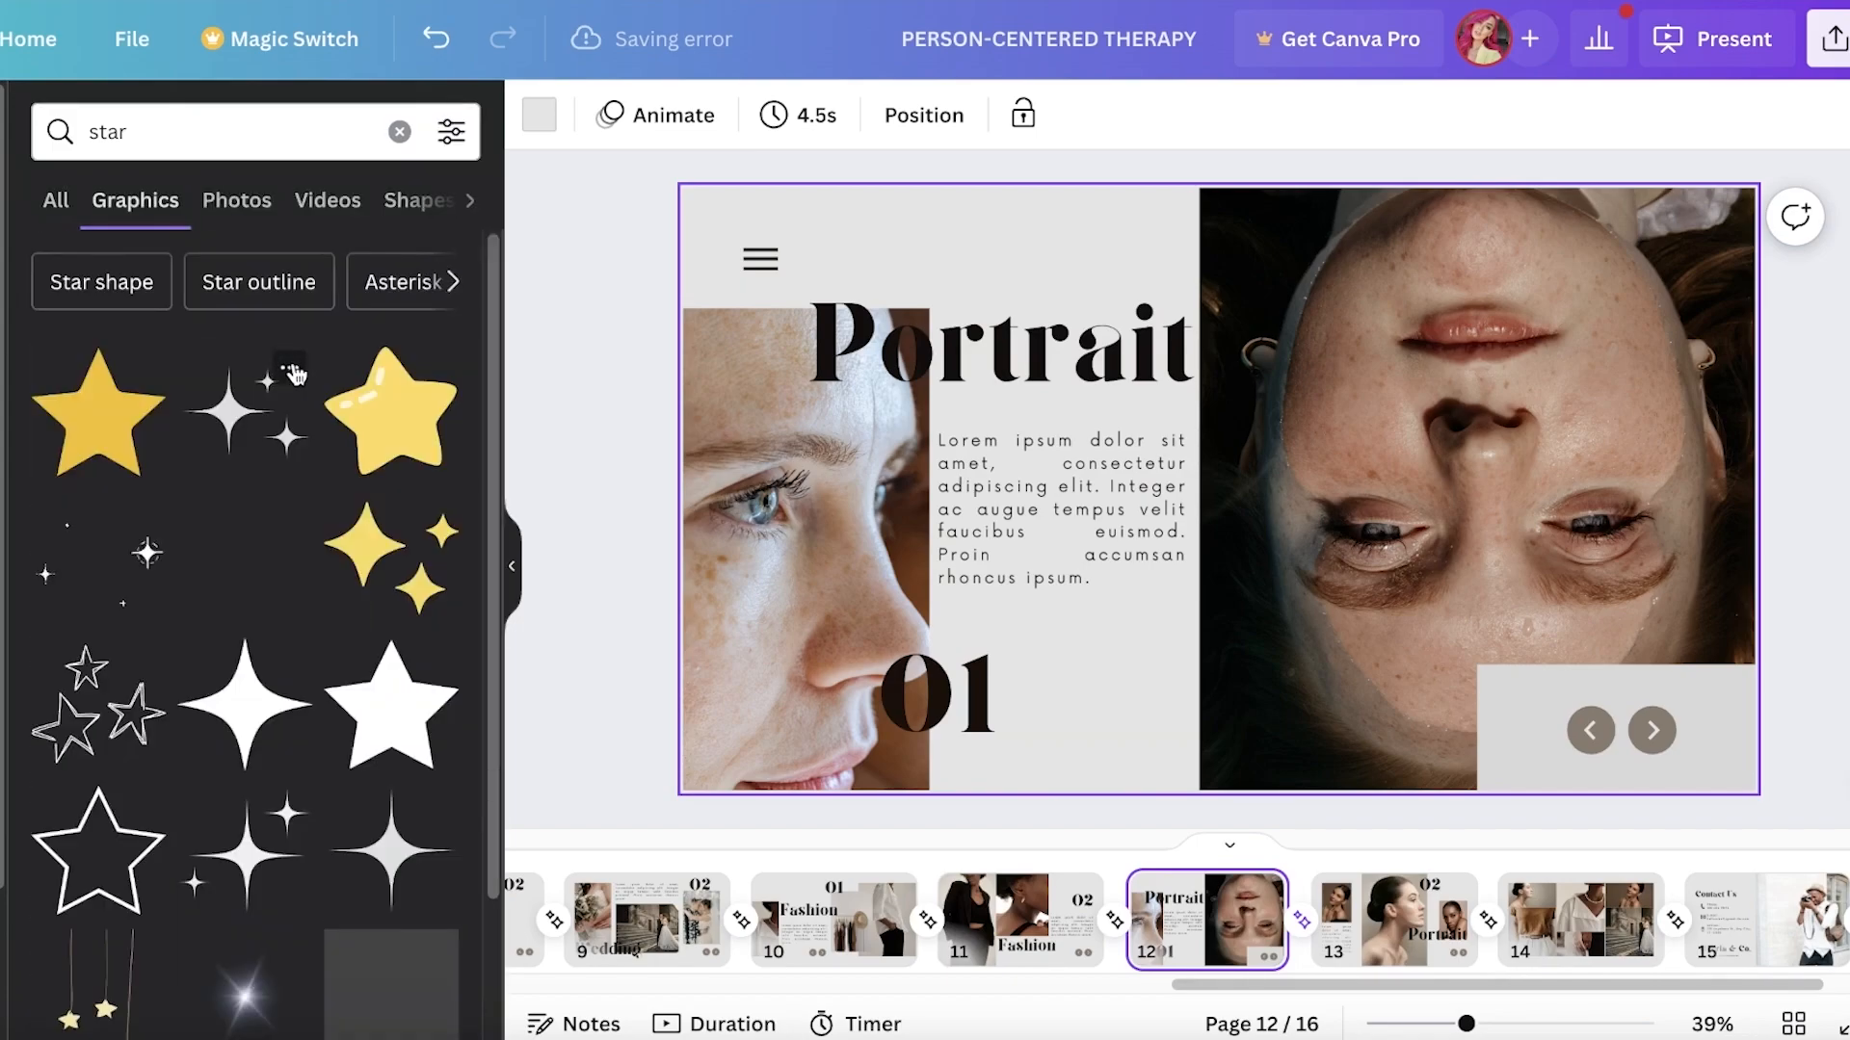
pyautogui.click(135, 587)
pyautogui.moveTo(1311, 530); pyautogui.dragTo(1614, 436)
pyautogui.press('Delete')
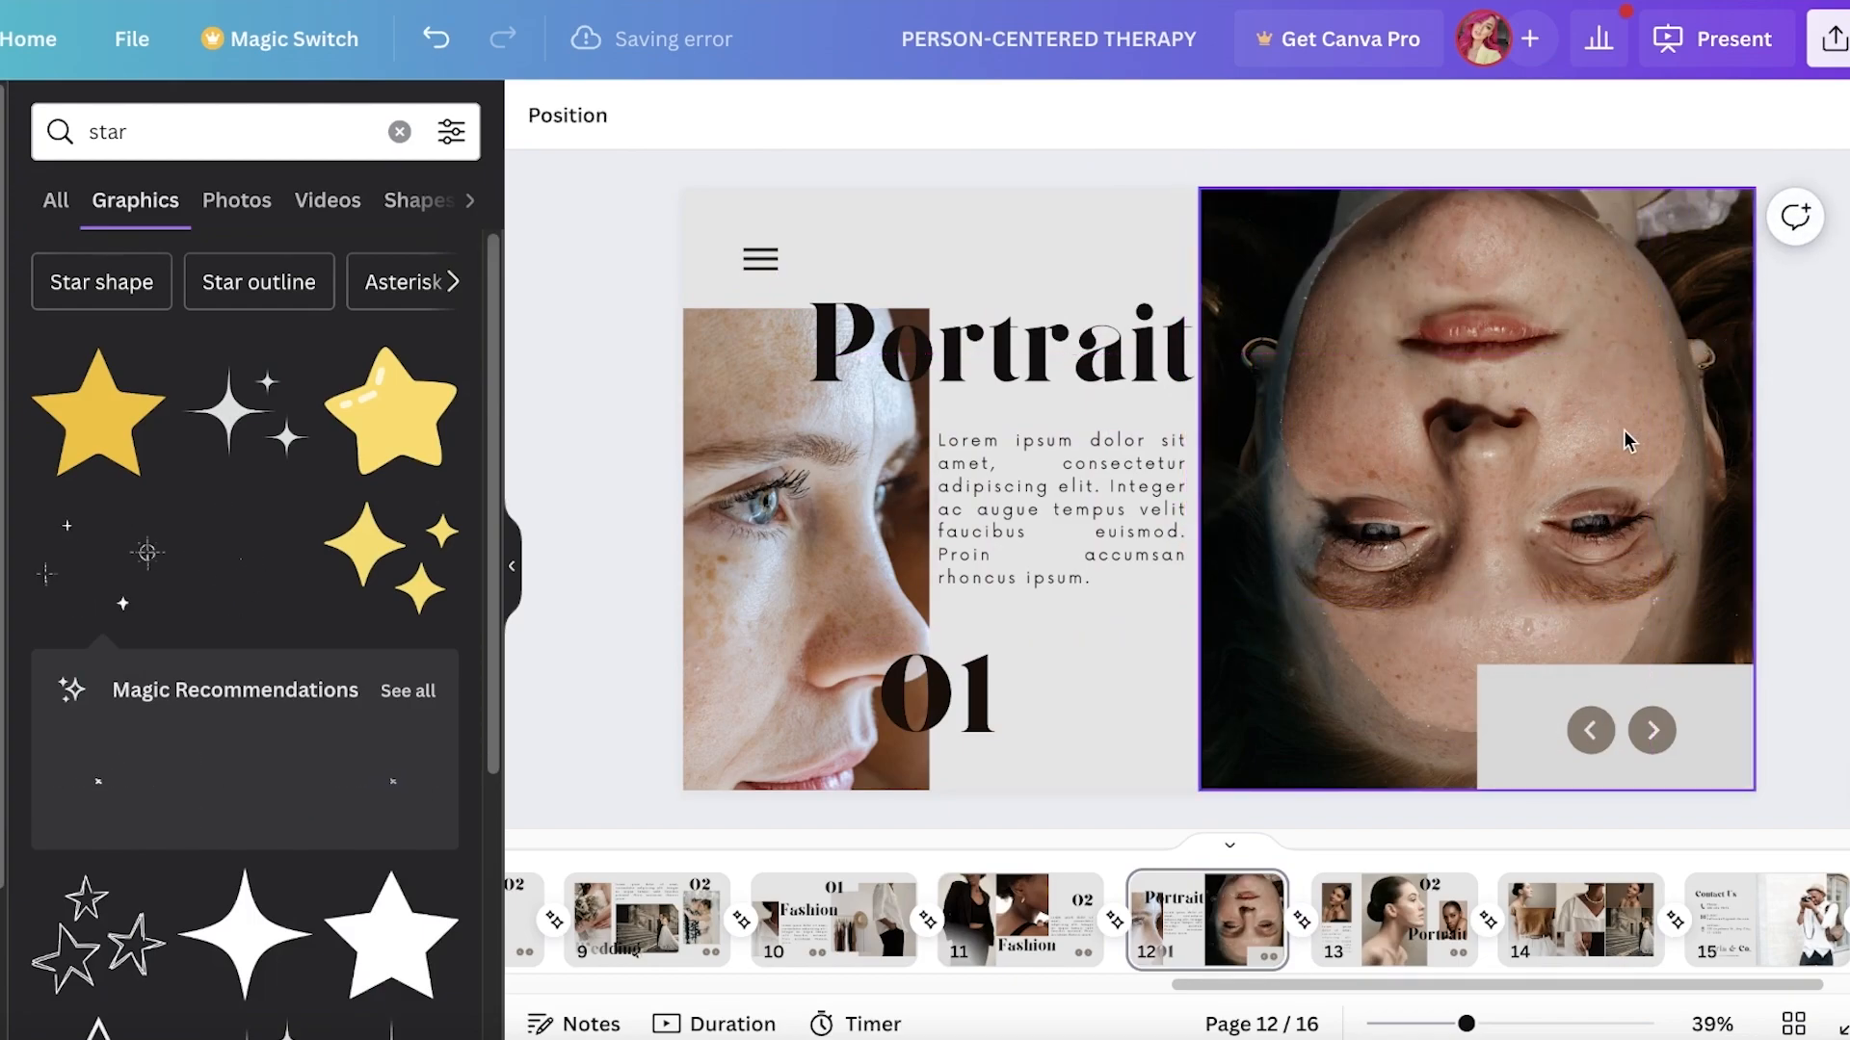
# Add the glowing light star graphic to page 12 and place it beside the 01 number
pyautogui.scroll(-2, 316, 431)
pyautogui.scroll(-8, 316, 431)
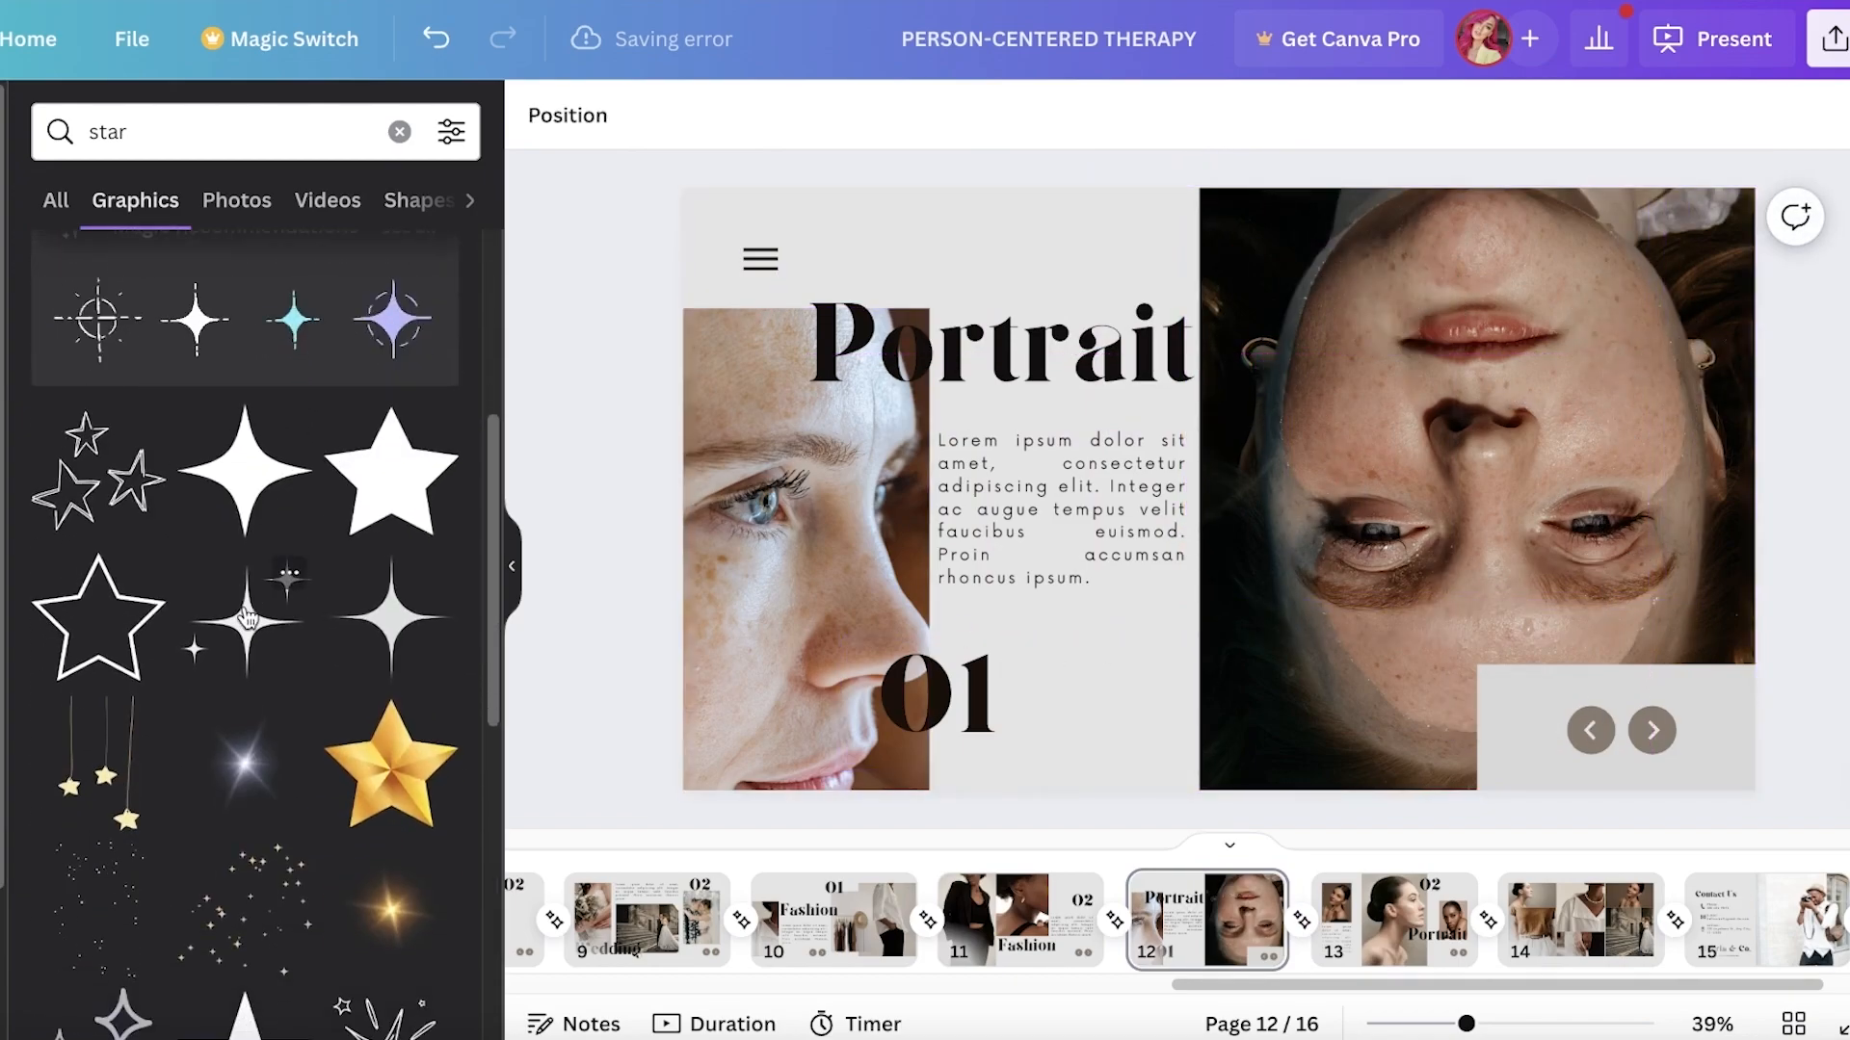
pyautogui.click(253, 433)
pyautogui.moveTo(1252, 508); pyautogui.dragTo(1000, 734)
pyautogui.click(1826, 450)
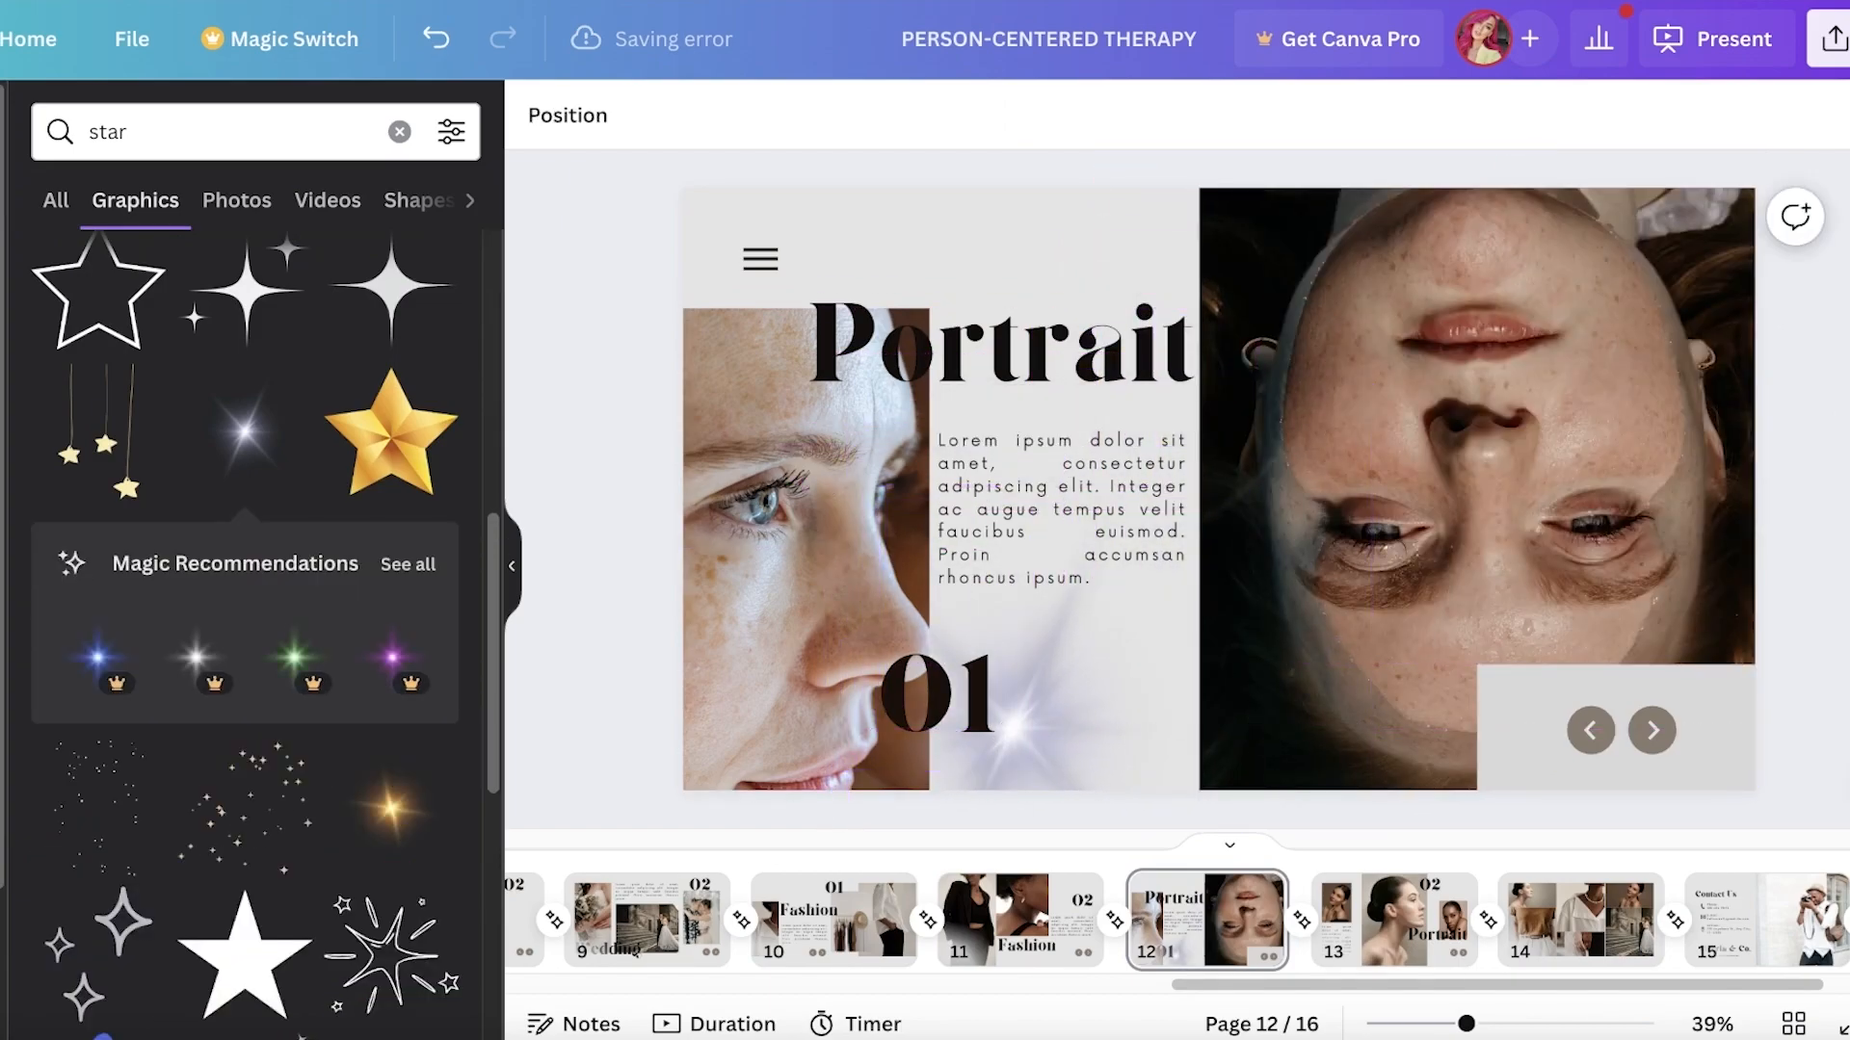
# Look through the photo animations and motion effects available for the glowing star
pyautogui.click(1080, 673)
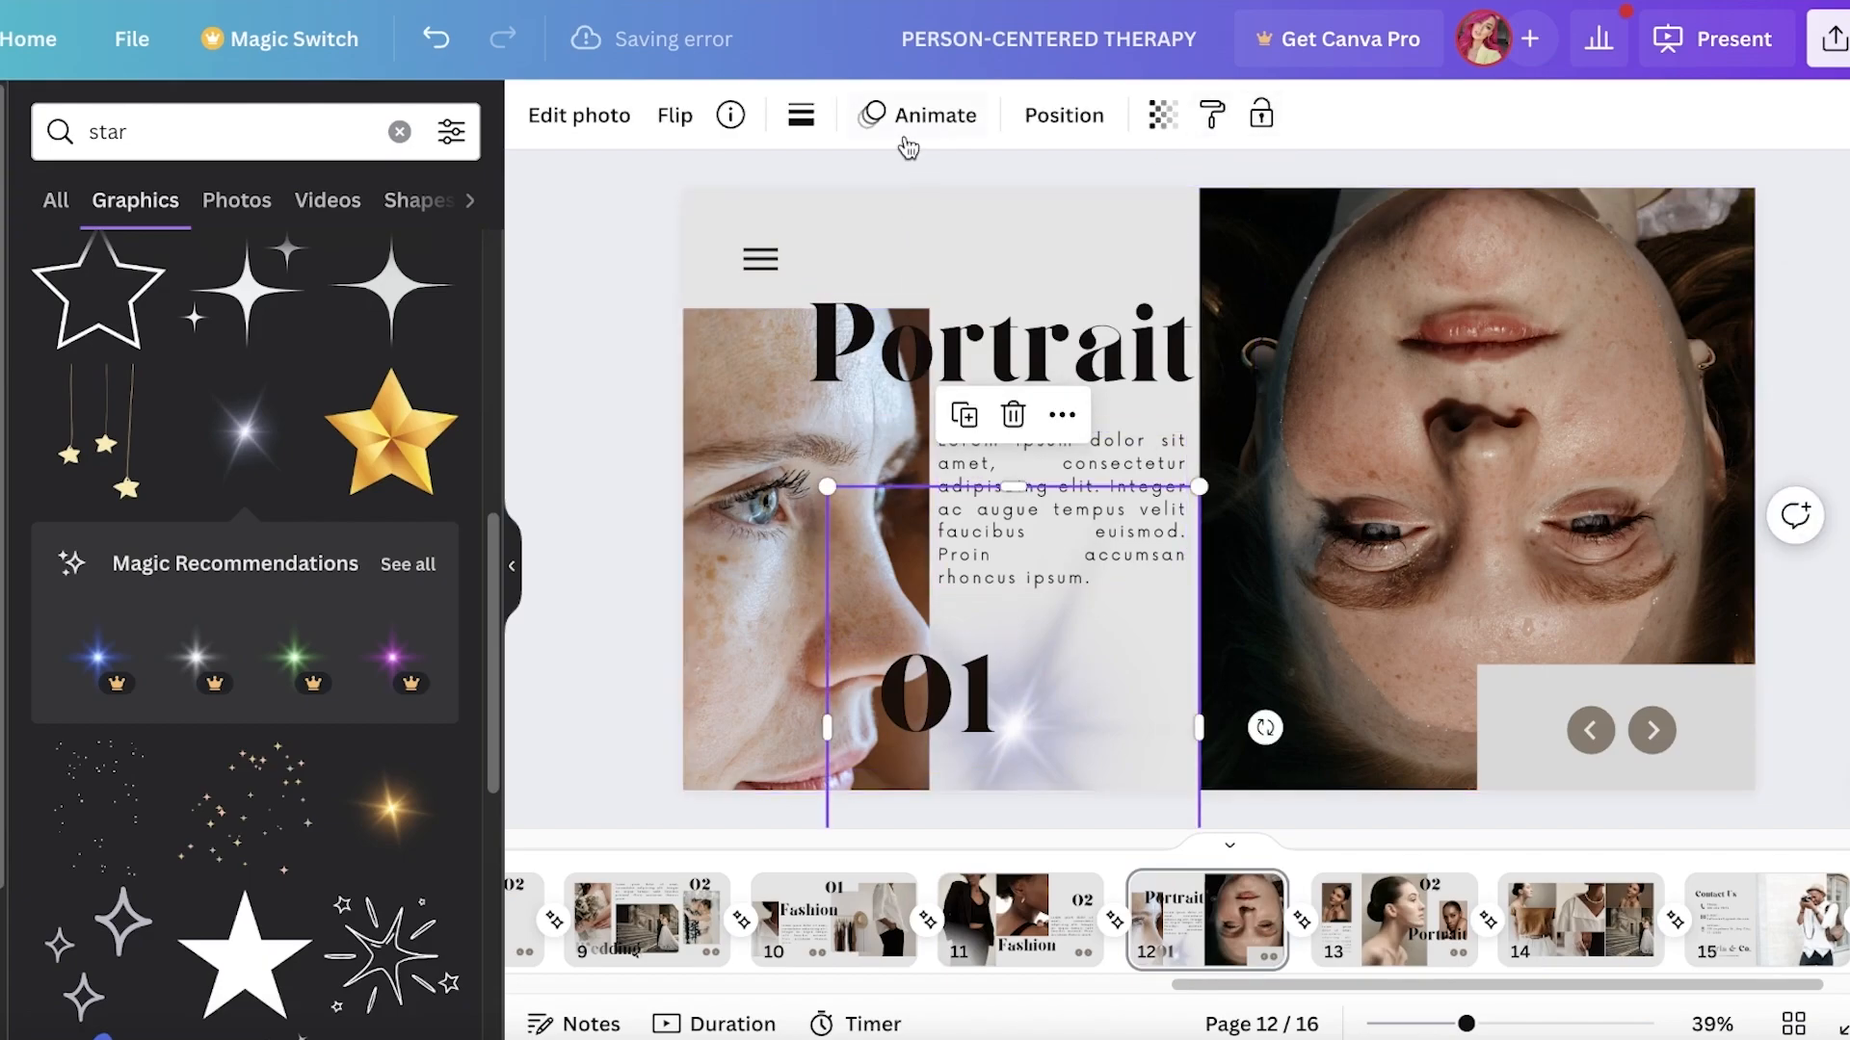
pyautogui.click(875, 115)
pyautogui.scroll(-5, 240, 557)
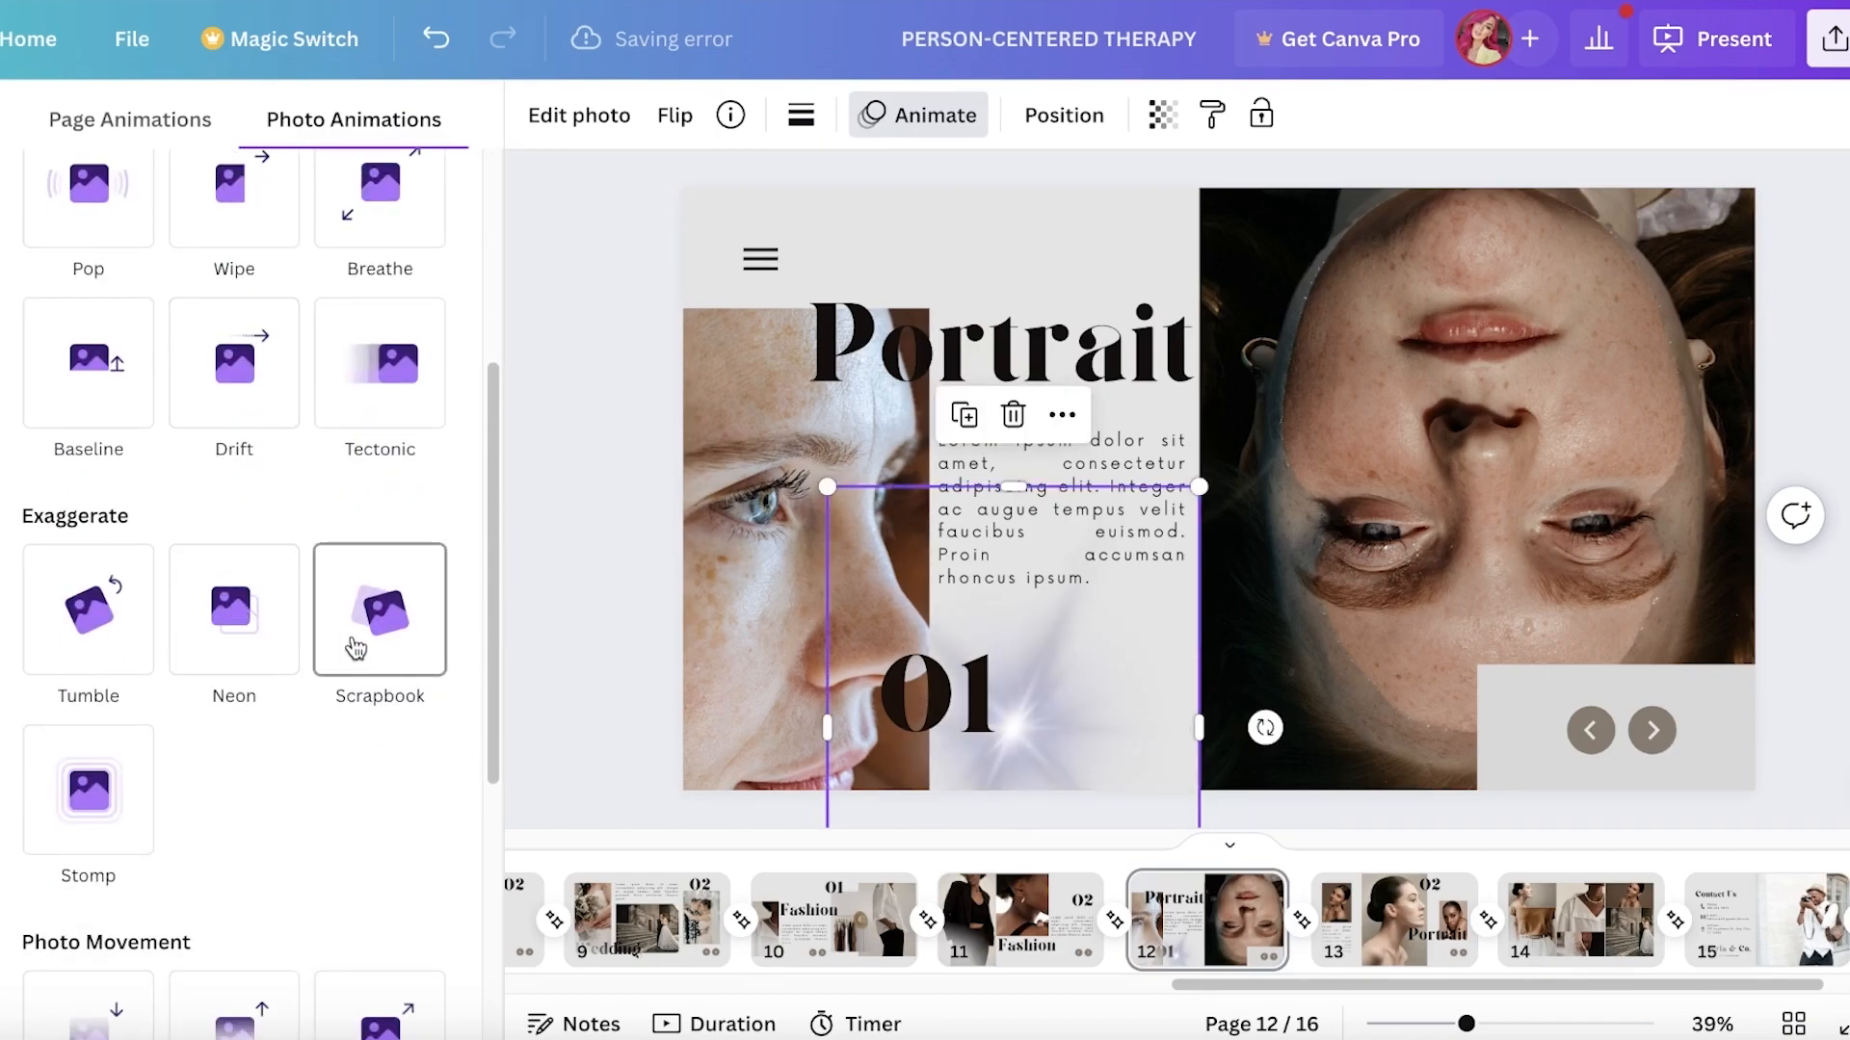
pyautogui.scroll(-5, 351, 651)
pyautogui.scroll(-1, 351, 653)
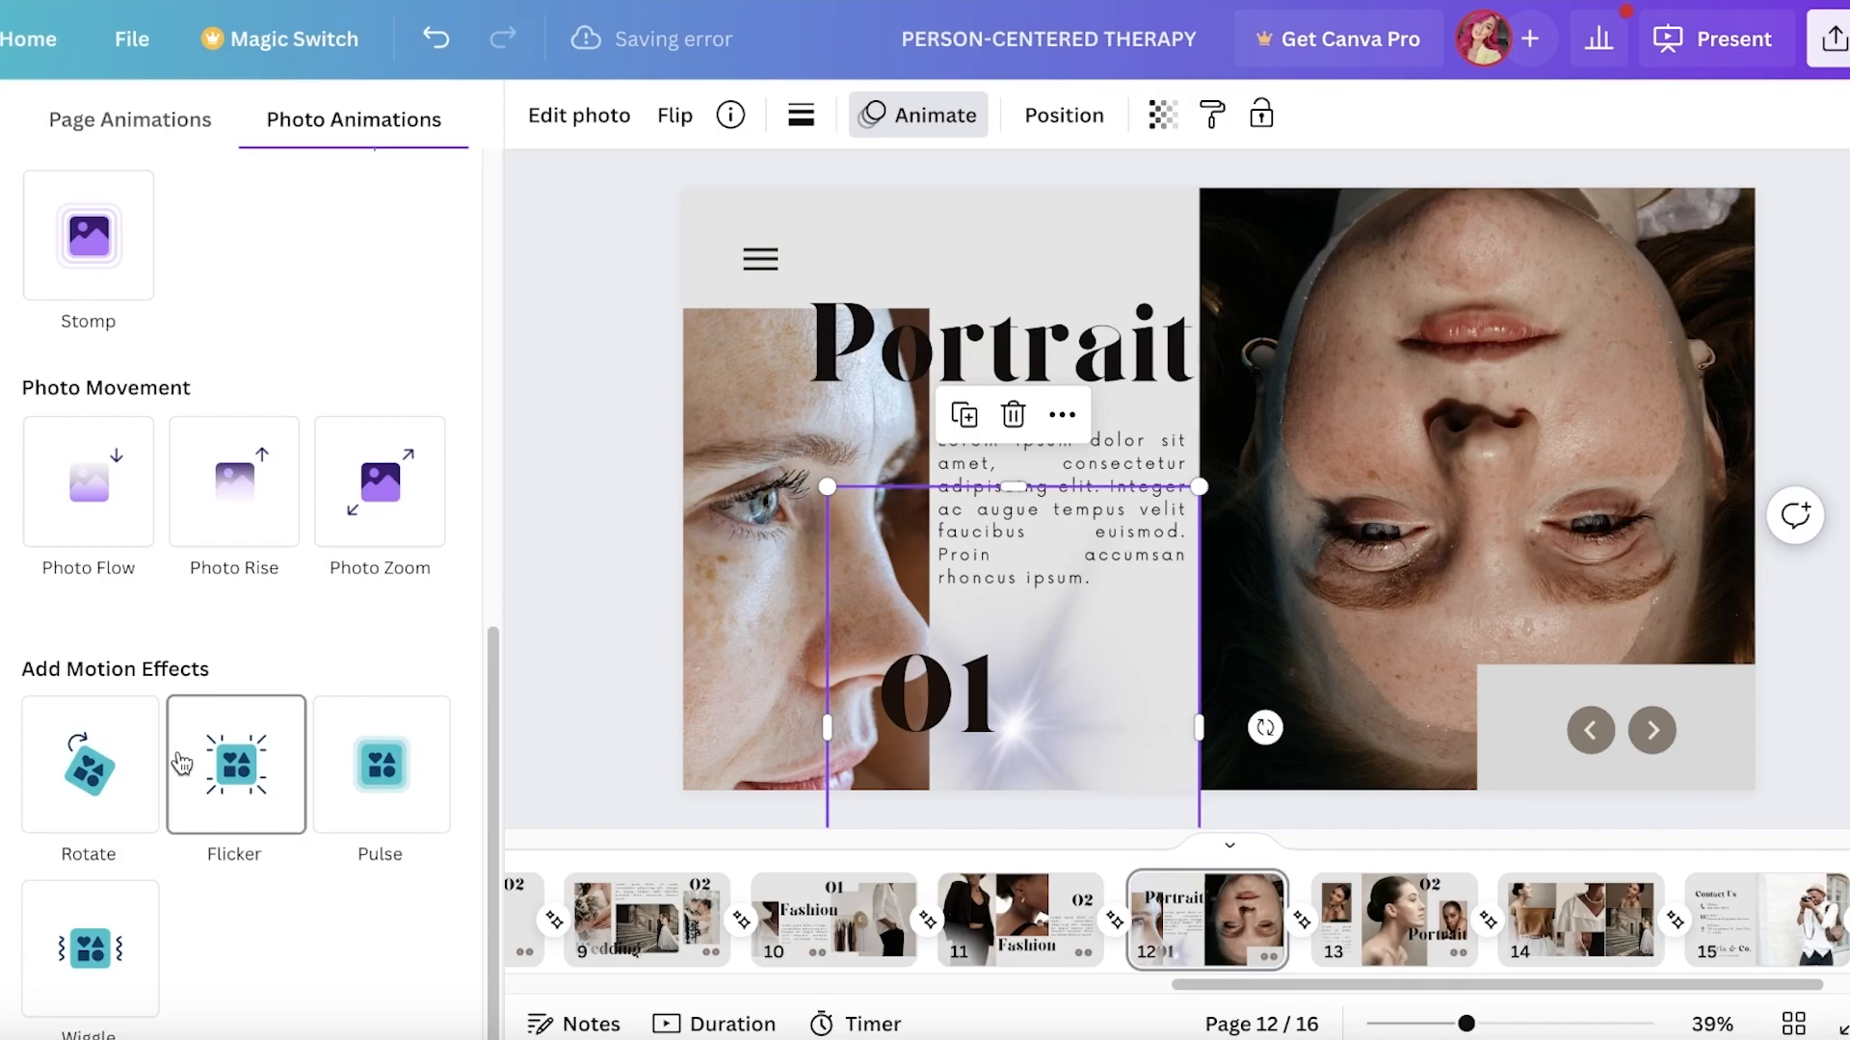
pyautogui.scroll(10, 181, 764)
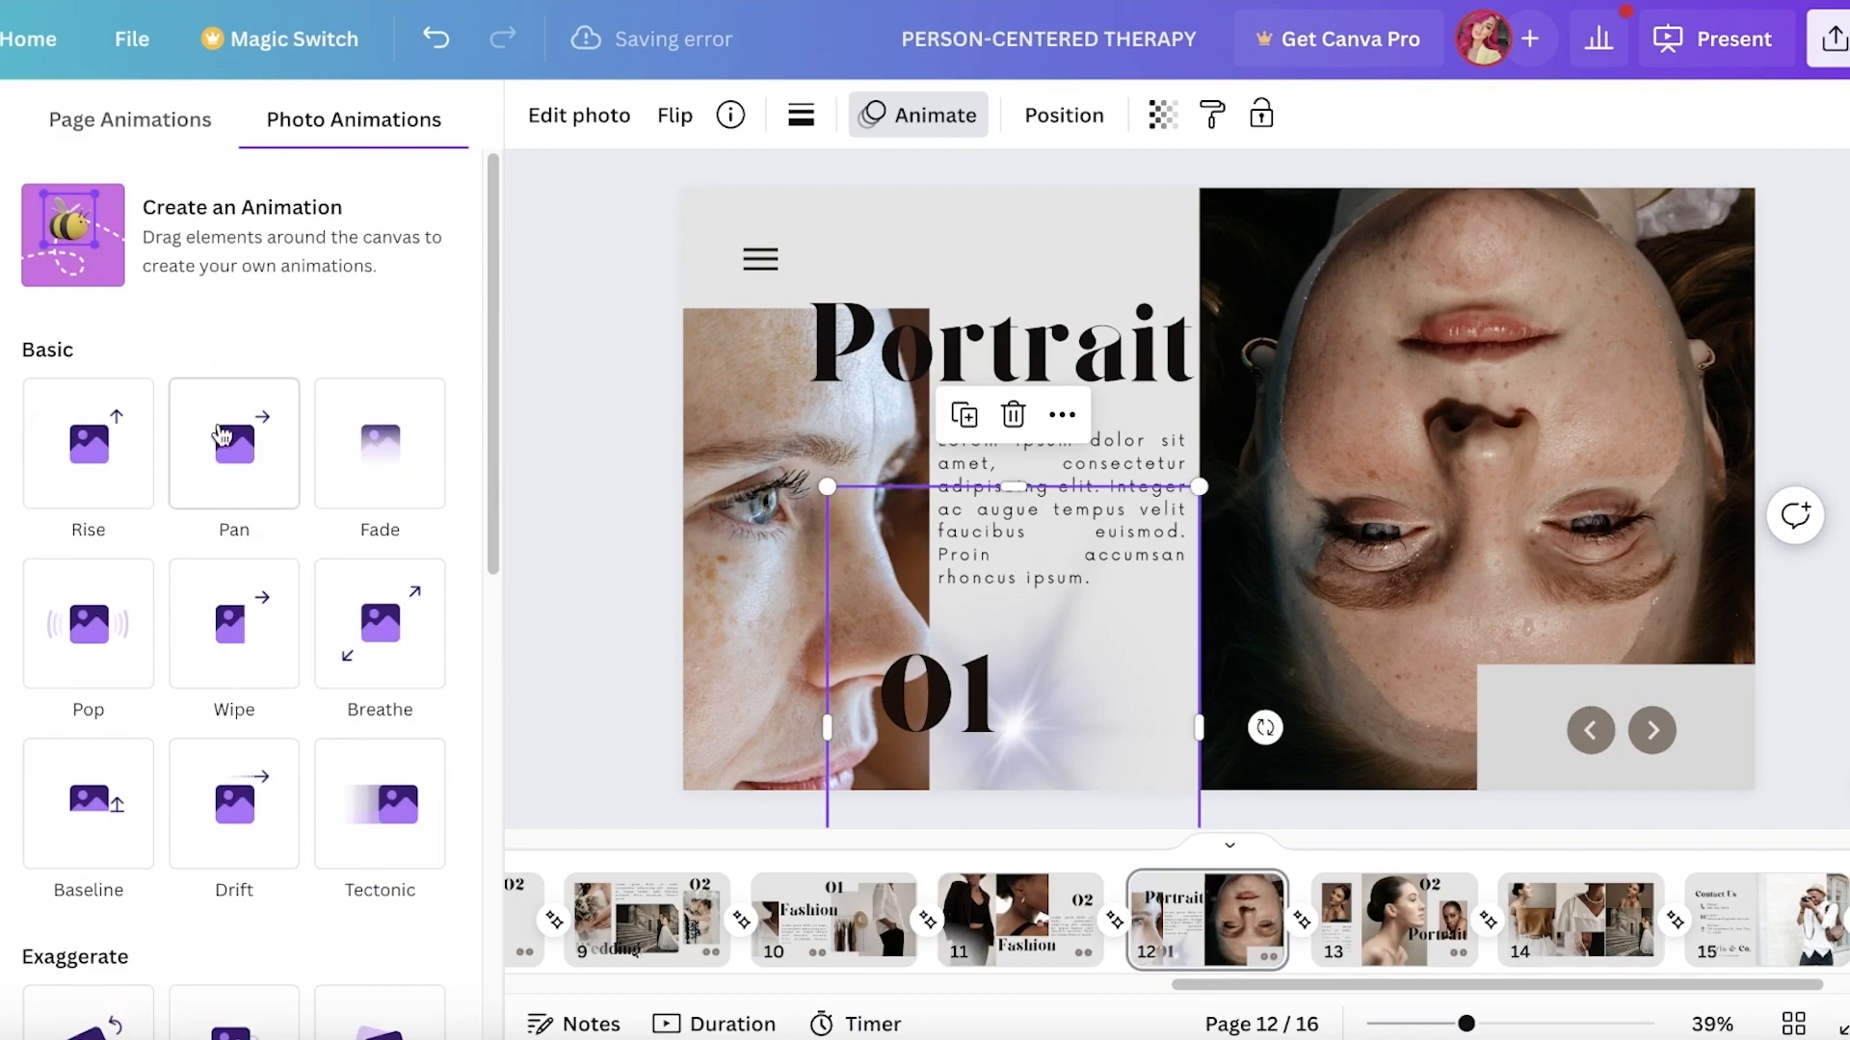
# Shrink the glowing star to well under half its size and place it beside the 01 number
pyautogui.moveTo(1048, 756); pyautogui.dragTo(1083, 578)
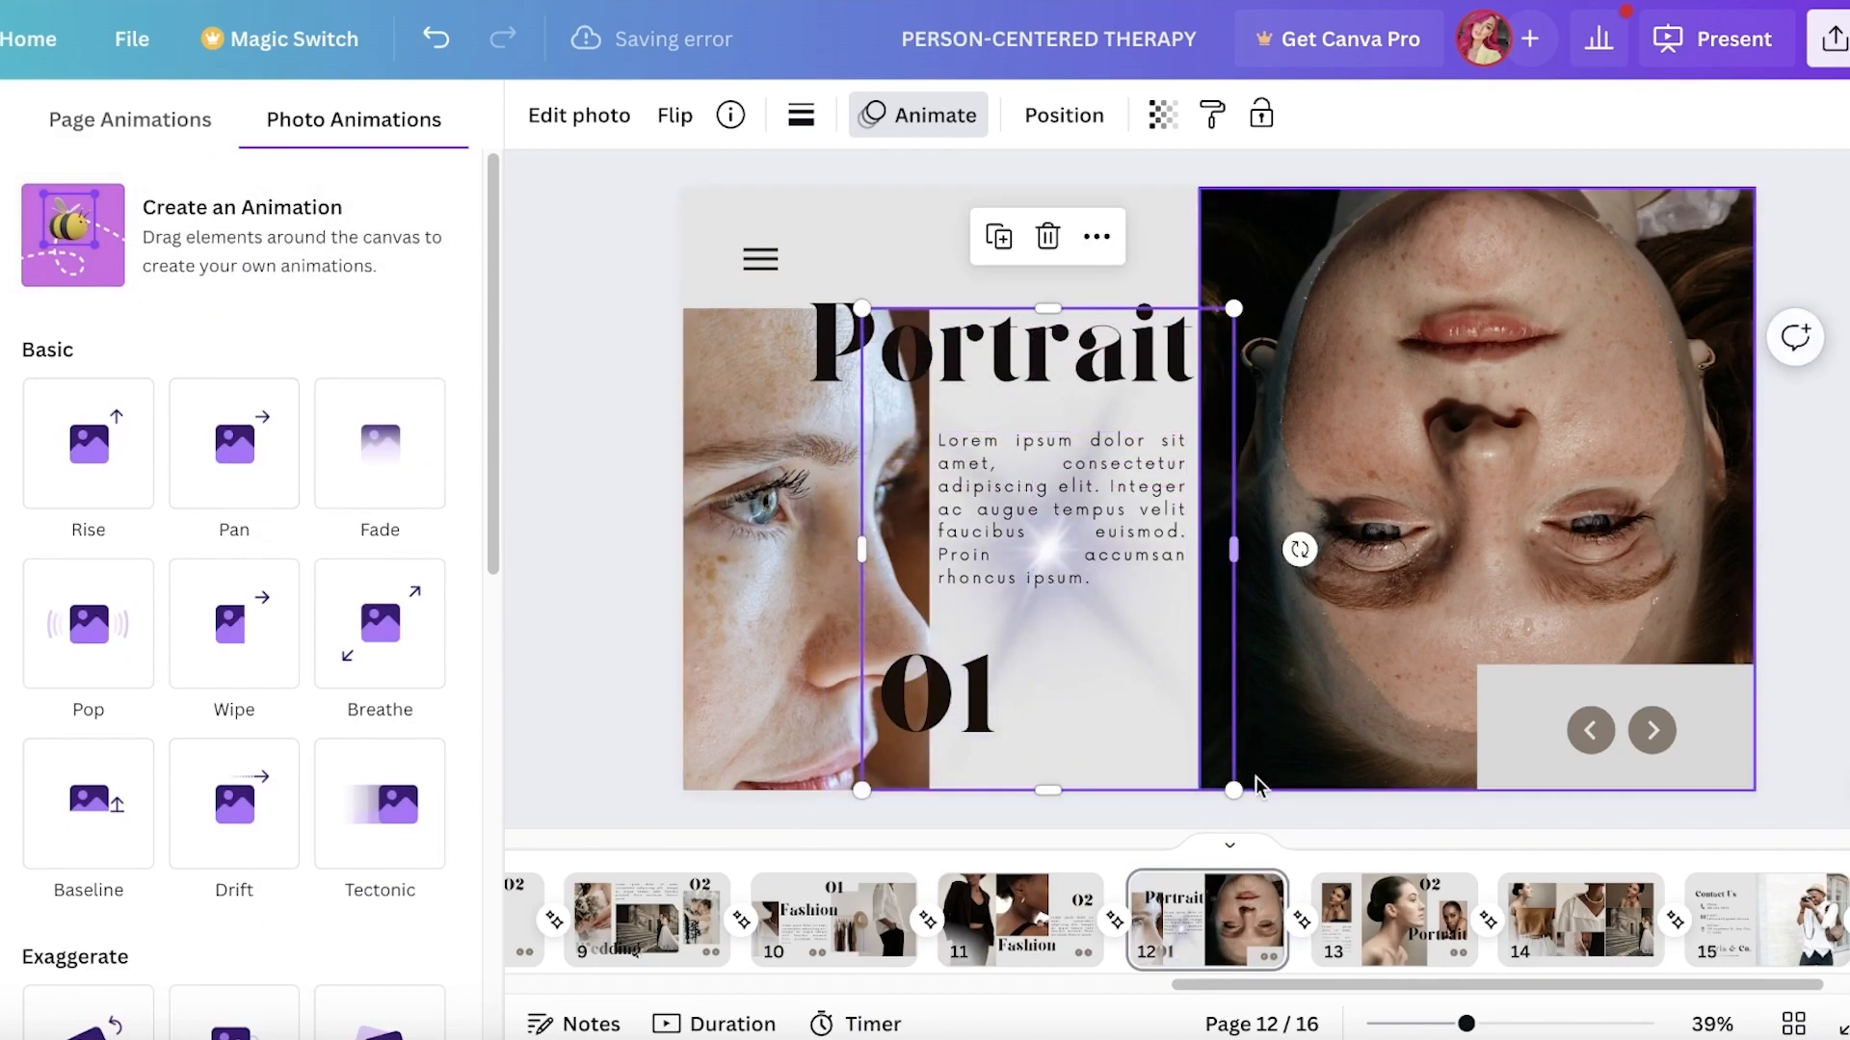
pyautogui.moveTo(1235, 789); pyautogui.dragTo(1013, 502)
pyautogui.moveTo(935, 399); pyautogui.dragTo(1030, 720)
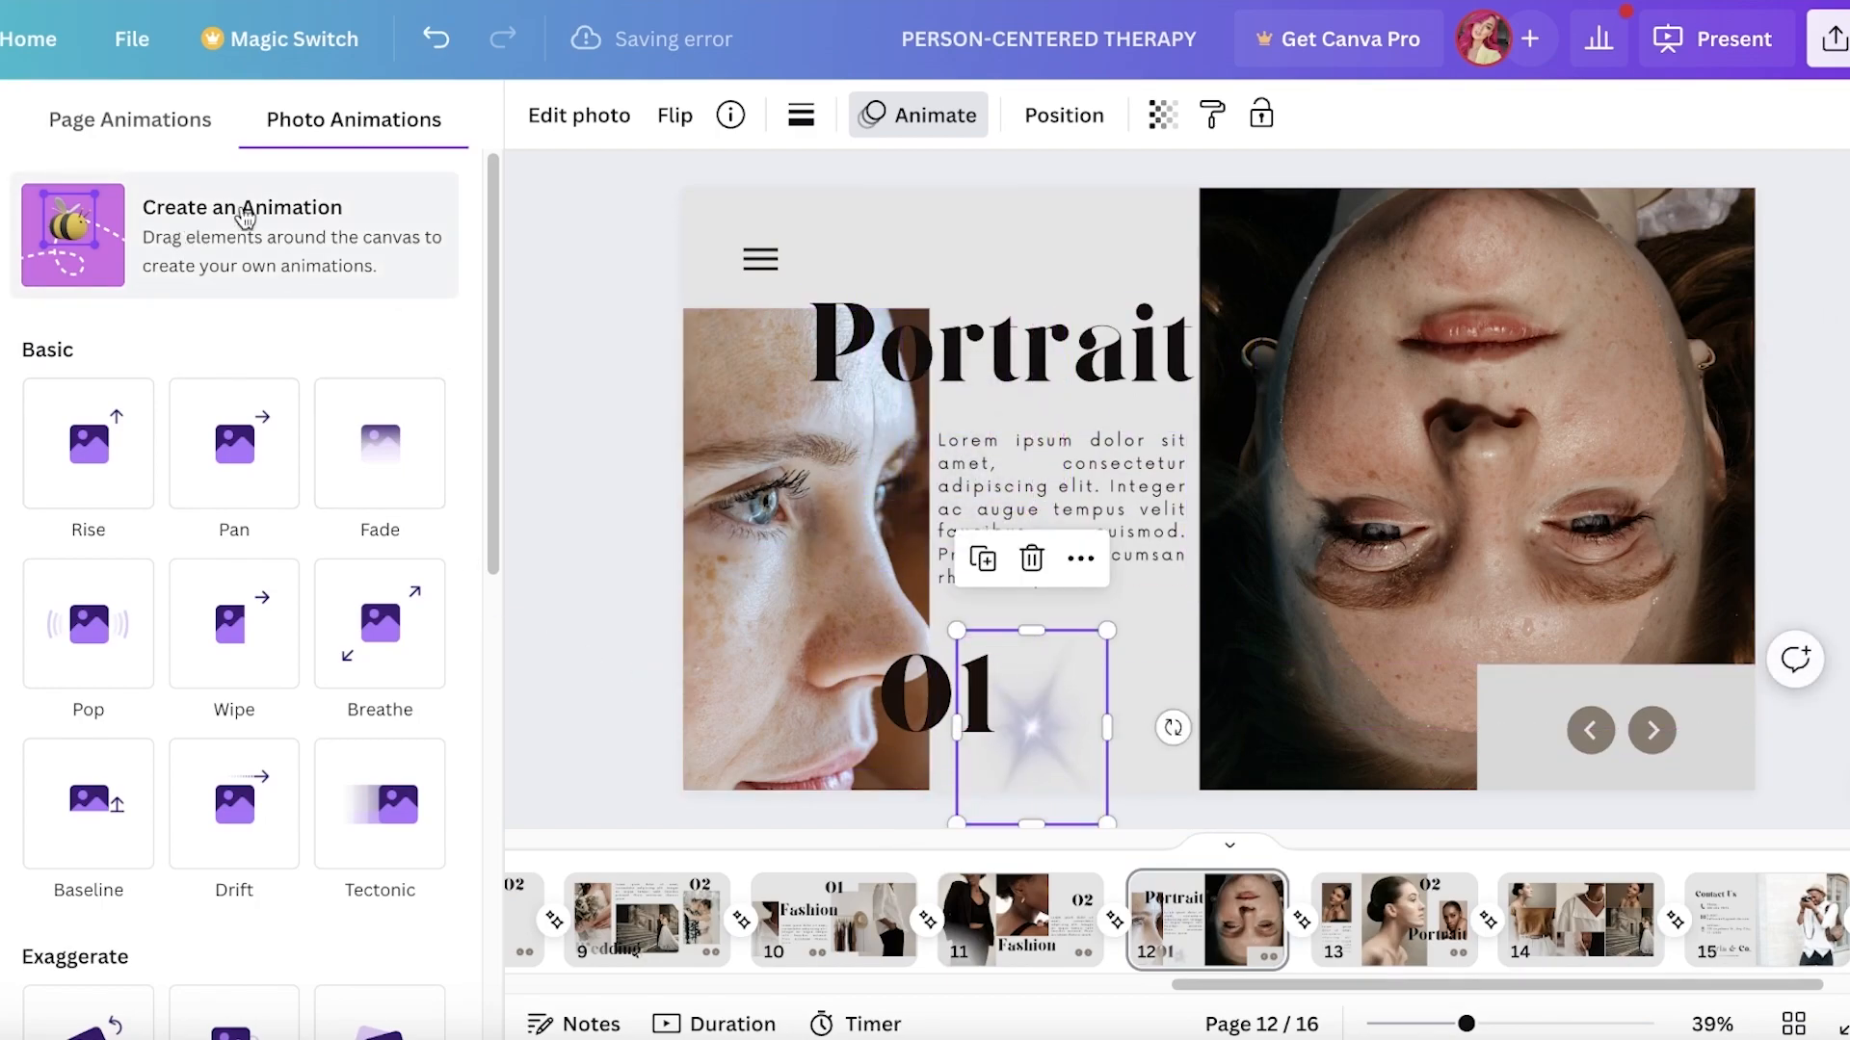
# Try a custom animation path for the star, curving from beside the 01 number across both photos, and delete the path
pyautogui.click(916, 120)
pyautogui.click(916, 120)
pyautogui.click(221, 248)
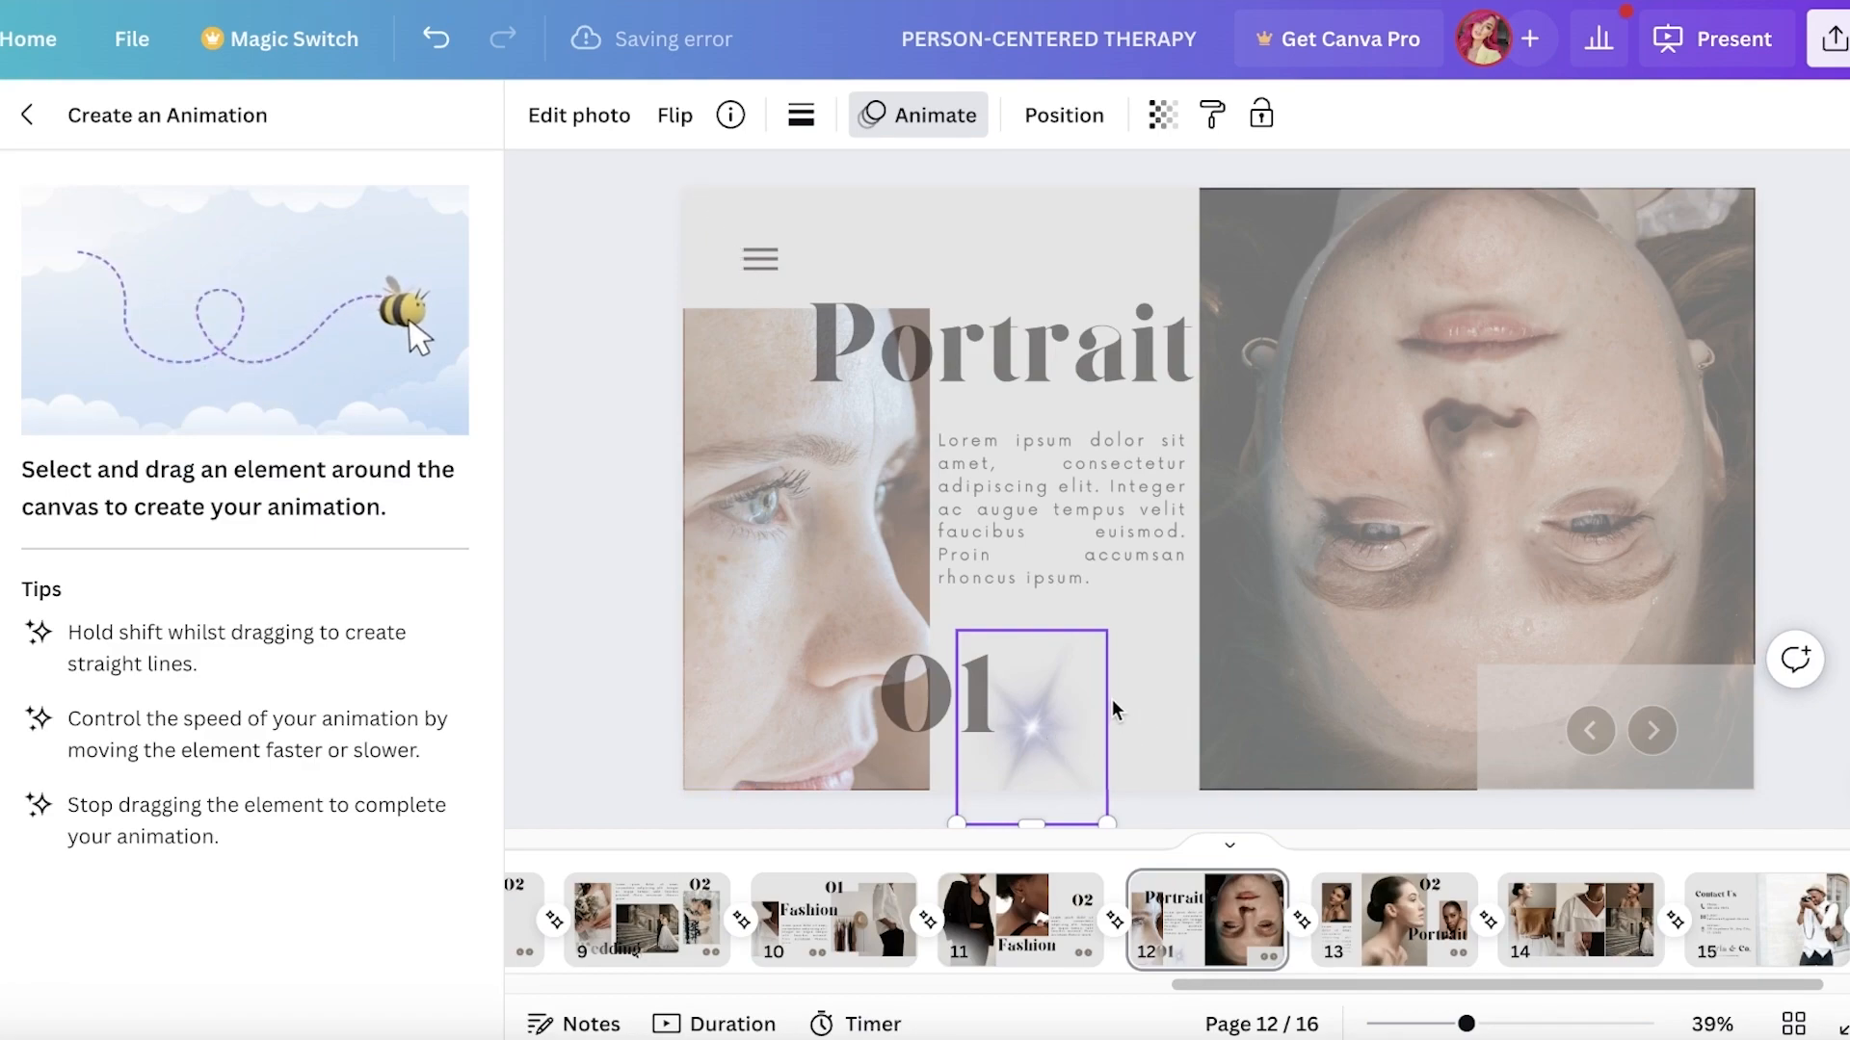
pyautogui.press('Escape')
pyautogui.click(916, 114)
pyautogui.click(170, 236)
pyautogui.moveTo(1031, 730)
pyautogui.mouseDown()
pyautogui.moveTo(1225, 761)
pyautogui.moveTo(1248, 575)
pyautogui.moveTo(1003, 374)
pyautogui.moveTo(737, 523)
pyautogui.moveTo(662, 255)
pyautogui.mouseUp()
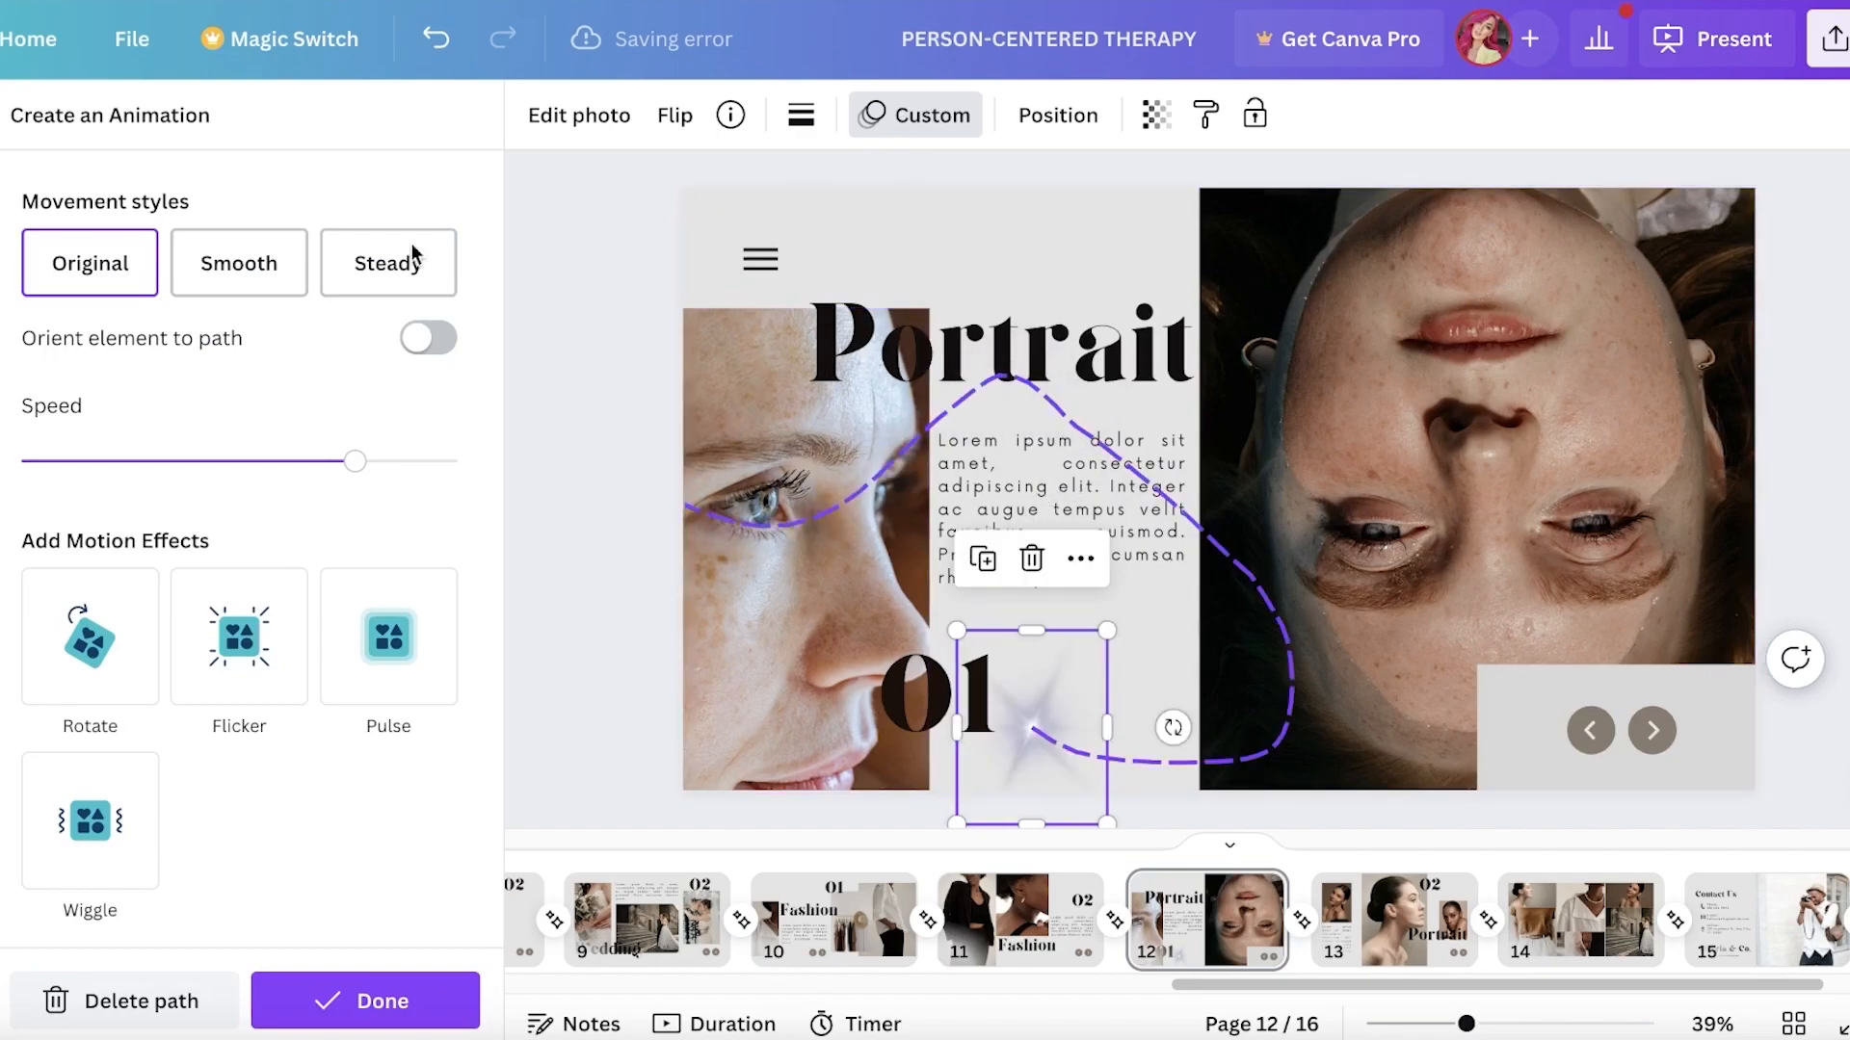
pyautogui.click(202, 1005)
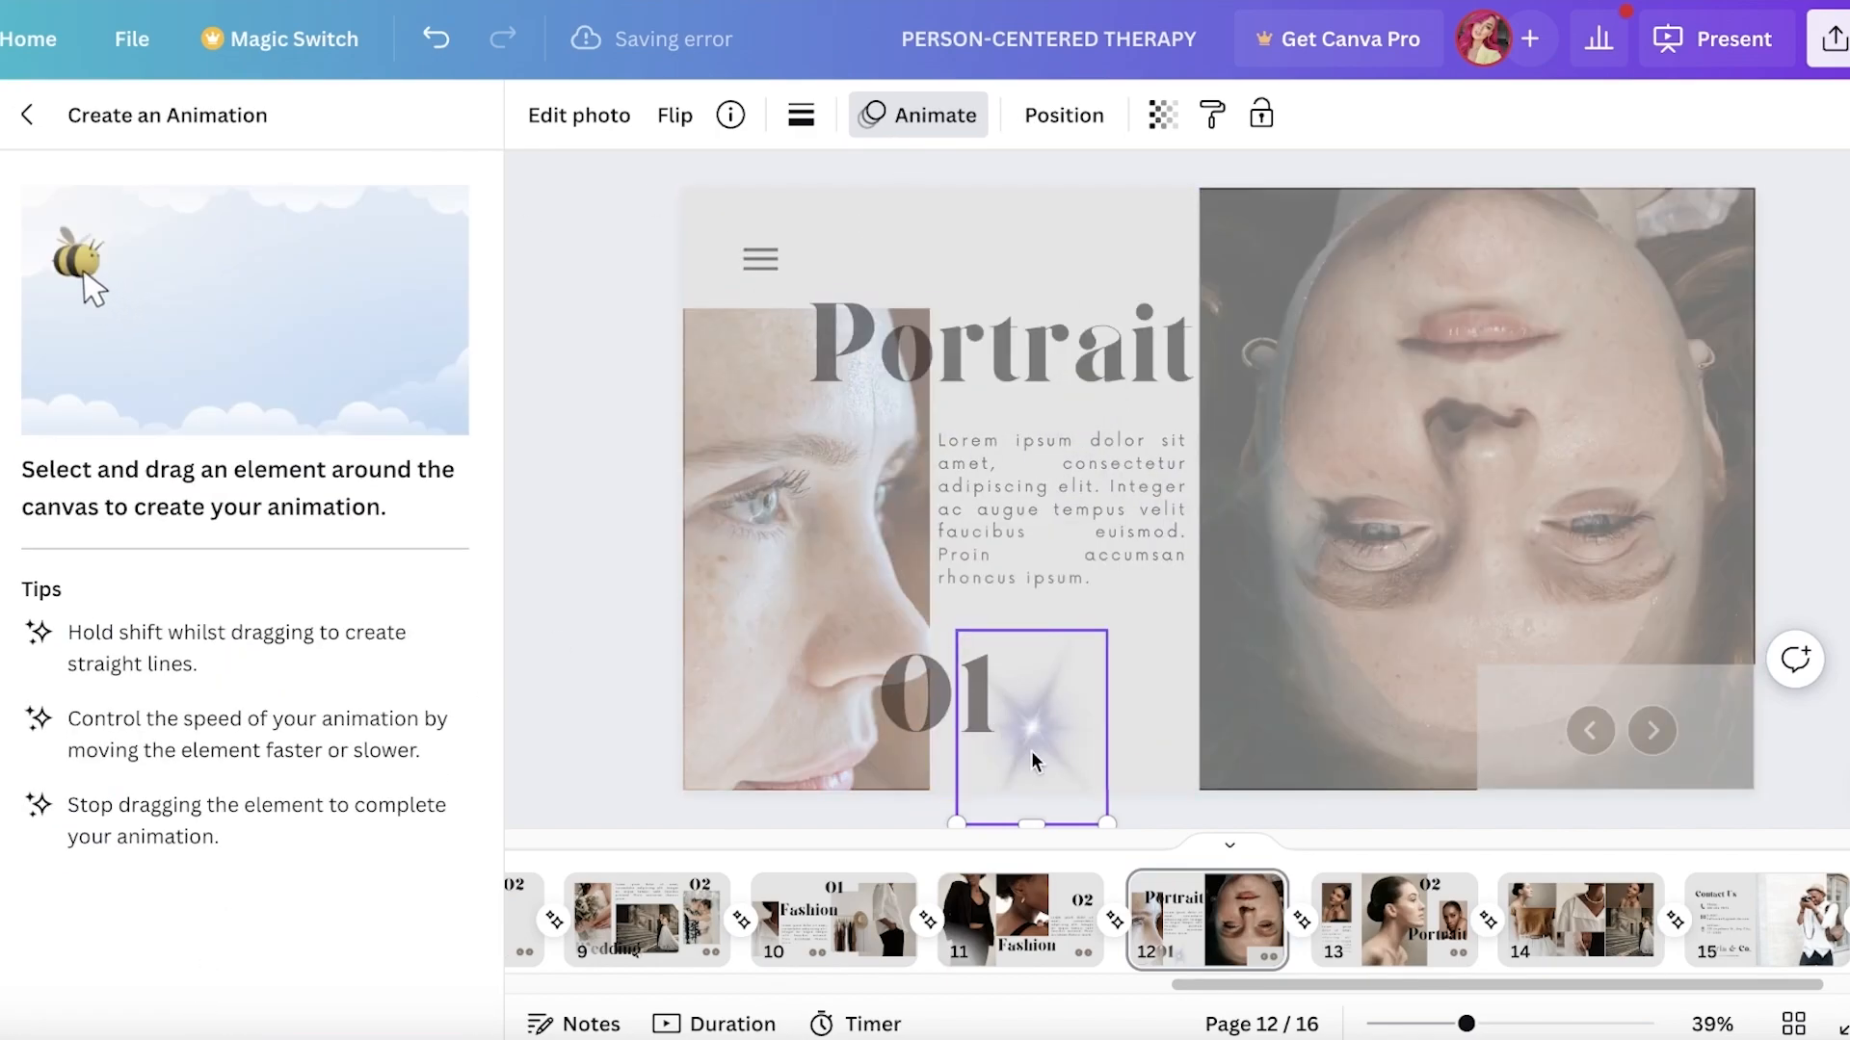
# Move the glowing star to the upper-left corner of page 12
pyautogui.click(27, 116)
pyautogui.moveTo(1060, 752); pyautogui.dragTo(713, 222)
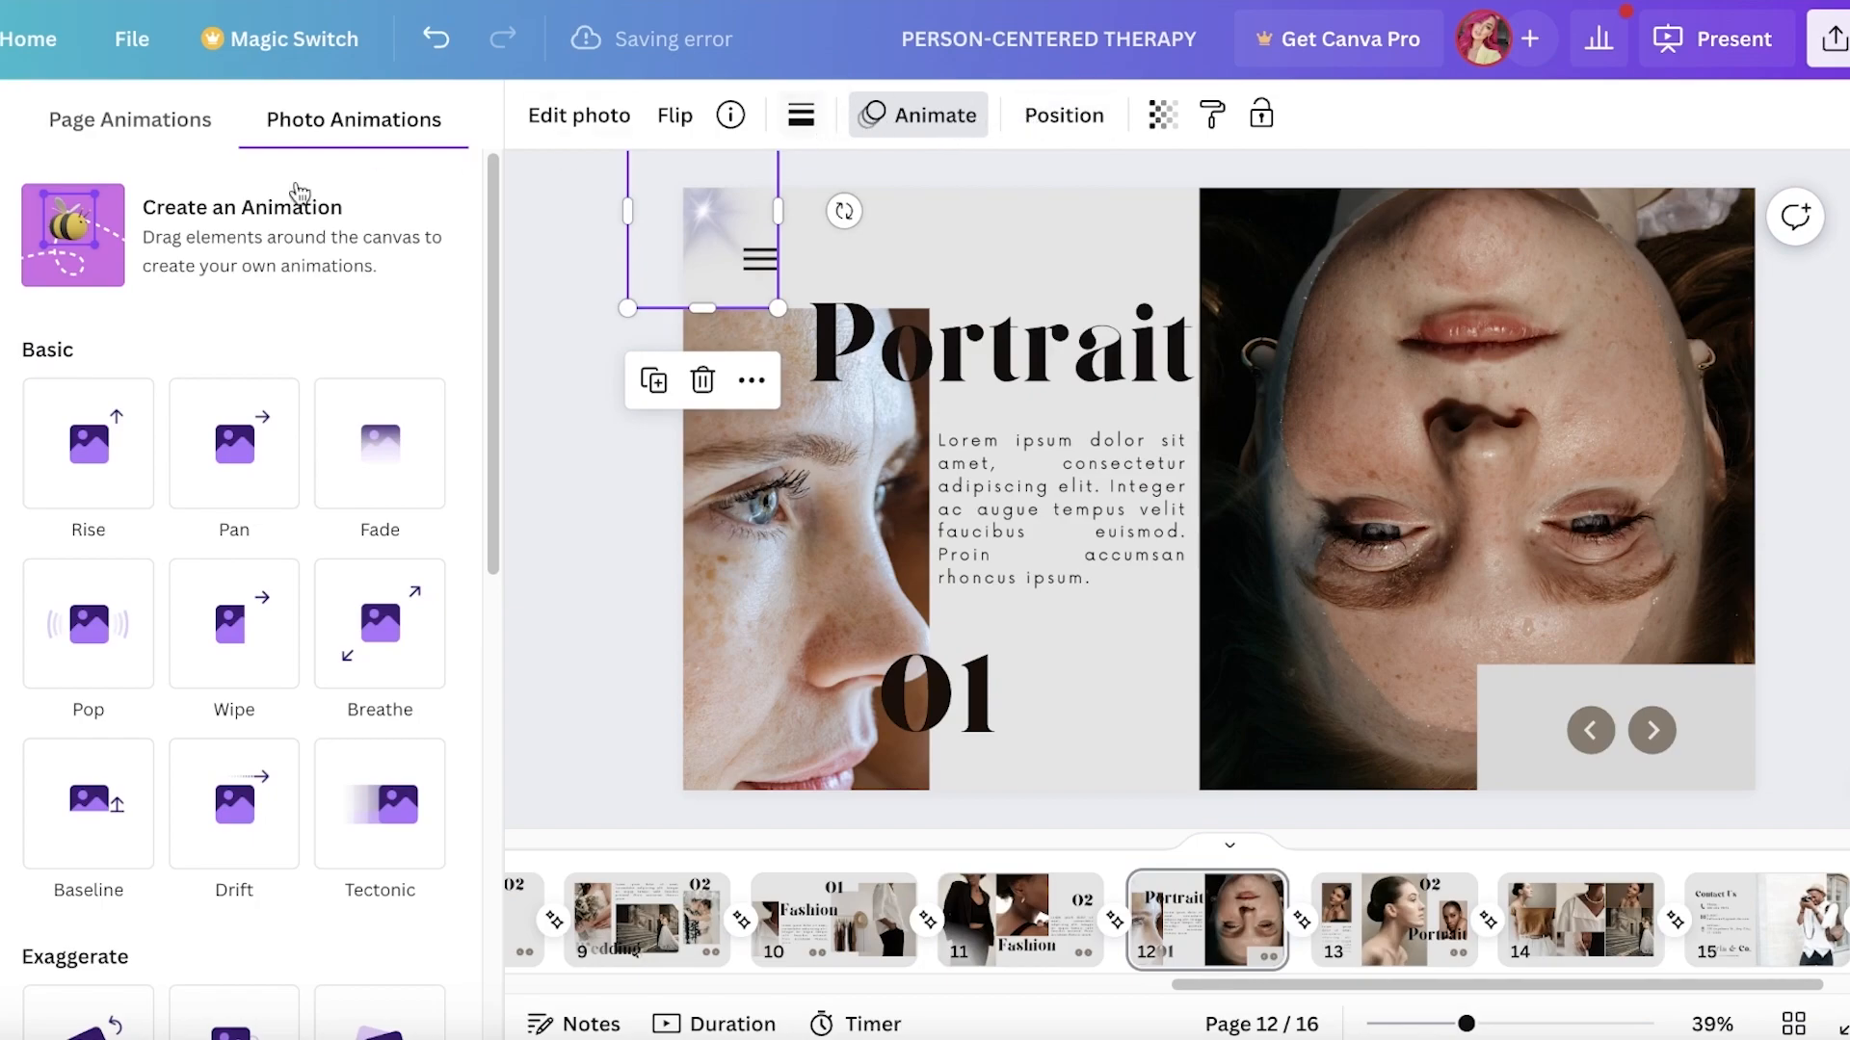
# Try two custom animation paths for the star starting at the upper-left corner, deleting each one
pyautogui.click(385, 192)
pyautogui.moveTo(708, 214)
pyautogui.mouseDown()
pyautogui.moveTo(730, 344)
pyautogui.moveTo(768, 350)
pyautogui.moveTo(805, 315)
pyautogui.moveTo(791, 303)
pyautogui.moveTo(771, 330)
pyautogui.moveTo(788, 357)
pyautogui.moveTo(1189, 308)
pyautogui.moveTo(1211, 376)
pyautogui.moveTo(1199, 412)
pyautogui.moveTo(1160, 410)
pyautogui.moveTo(1174, 400)
pyautogui.moveTo(1152, 587)
pyautogui.mouseUp()
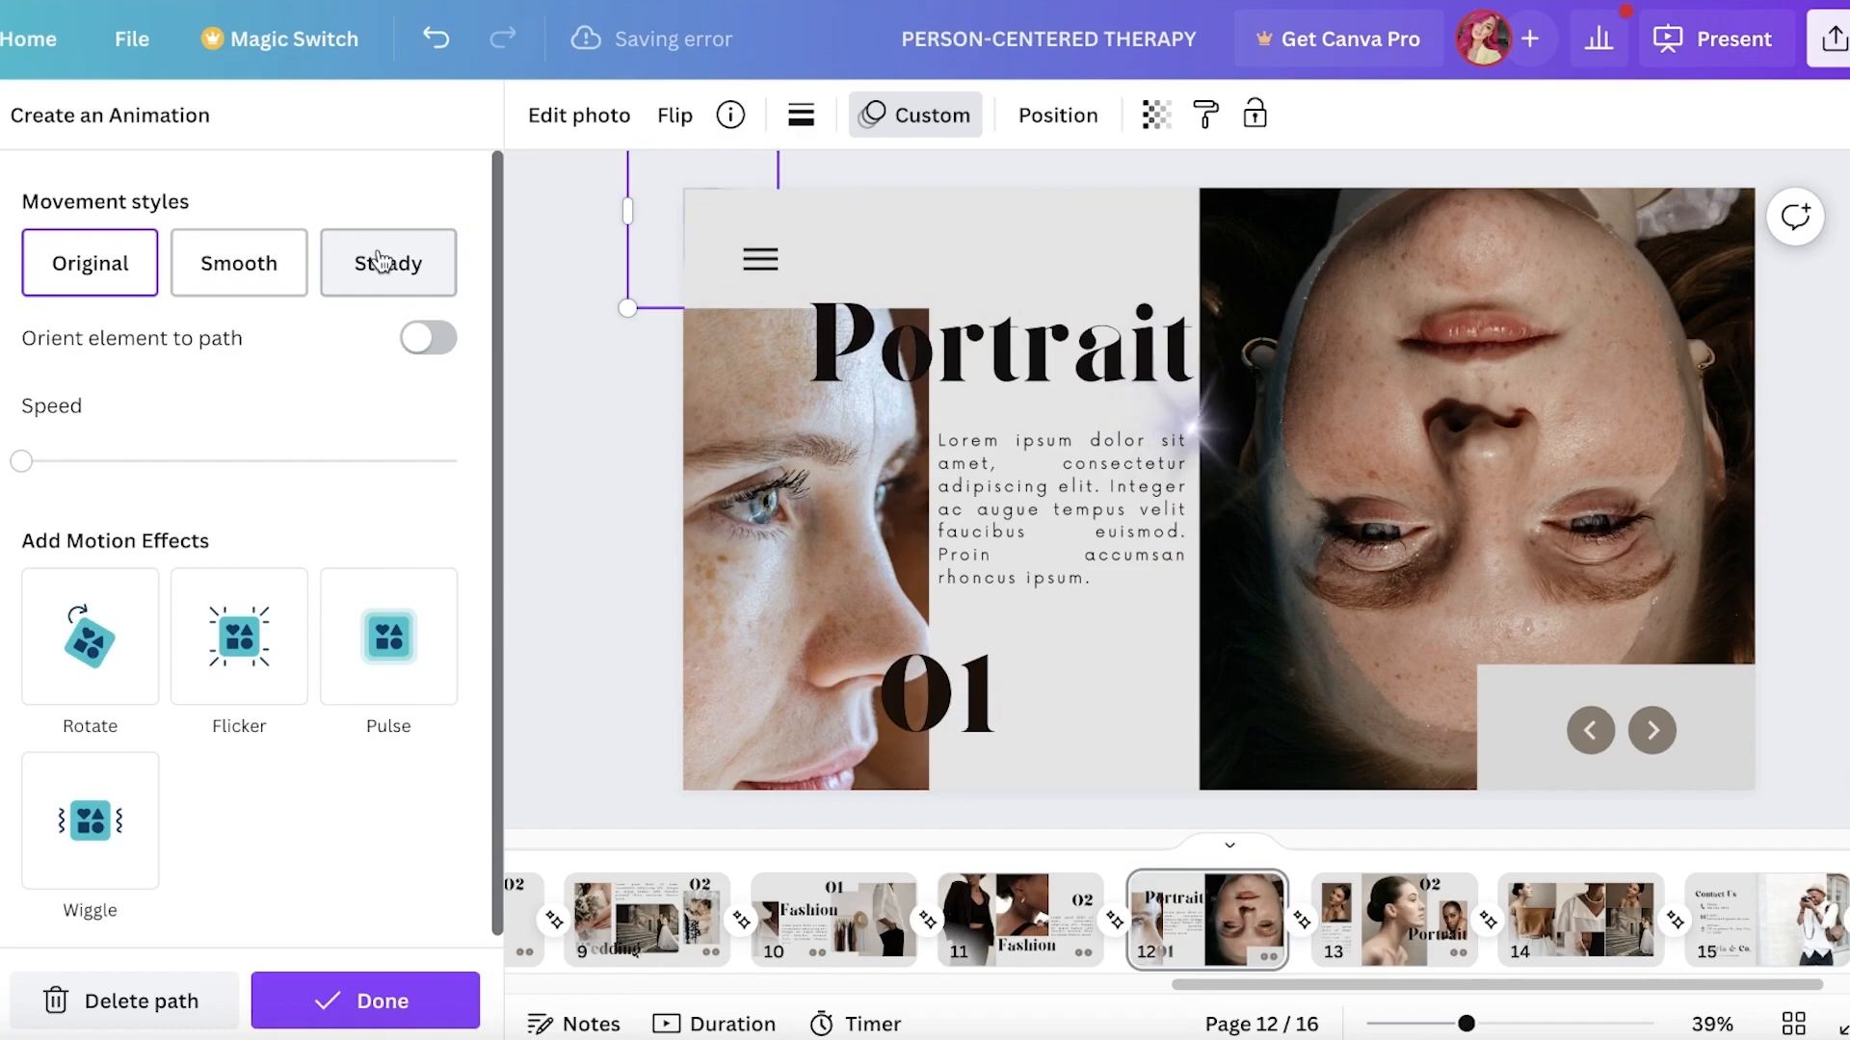
pyautogui.click(178, 999)
pyautogui.moveTo(708, 259)
pyautogui.mouseDown()
pyautogui.moveTo(877, 265)
pyautogui.moveTo(825, 334)
pyautogui.moveTo(1128, 269)
pyautogui.moveTo(1378, 539)
pyautogui.mouseUp()
pyautogui.moveTo(870, 816); pyautogui.dragTo(872, 816)
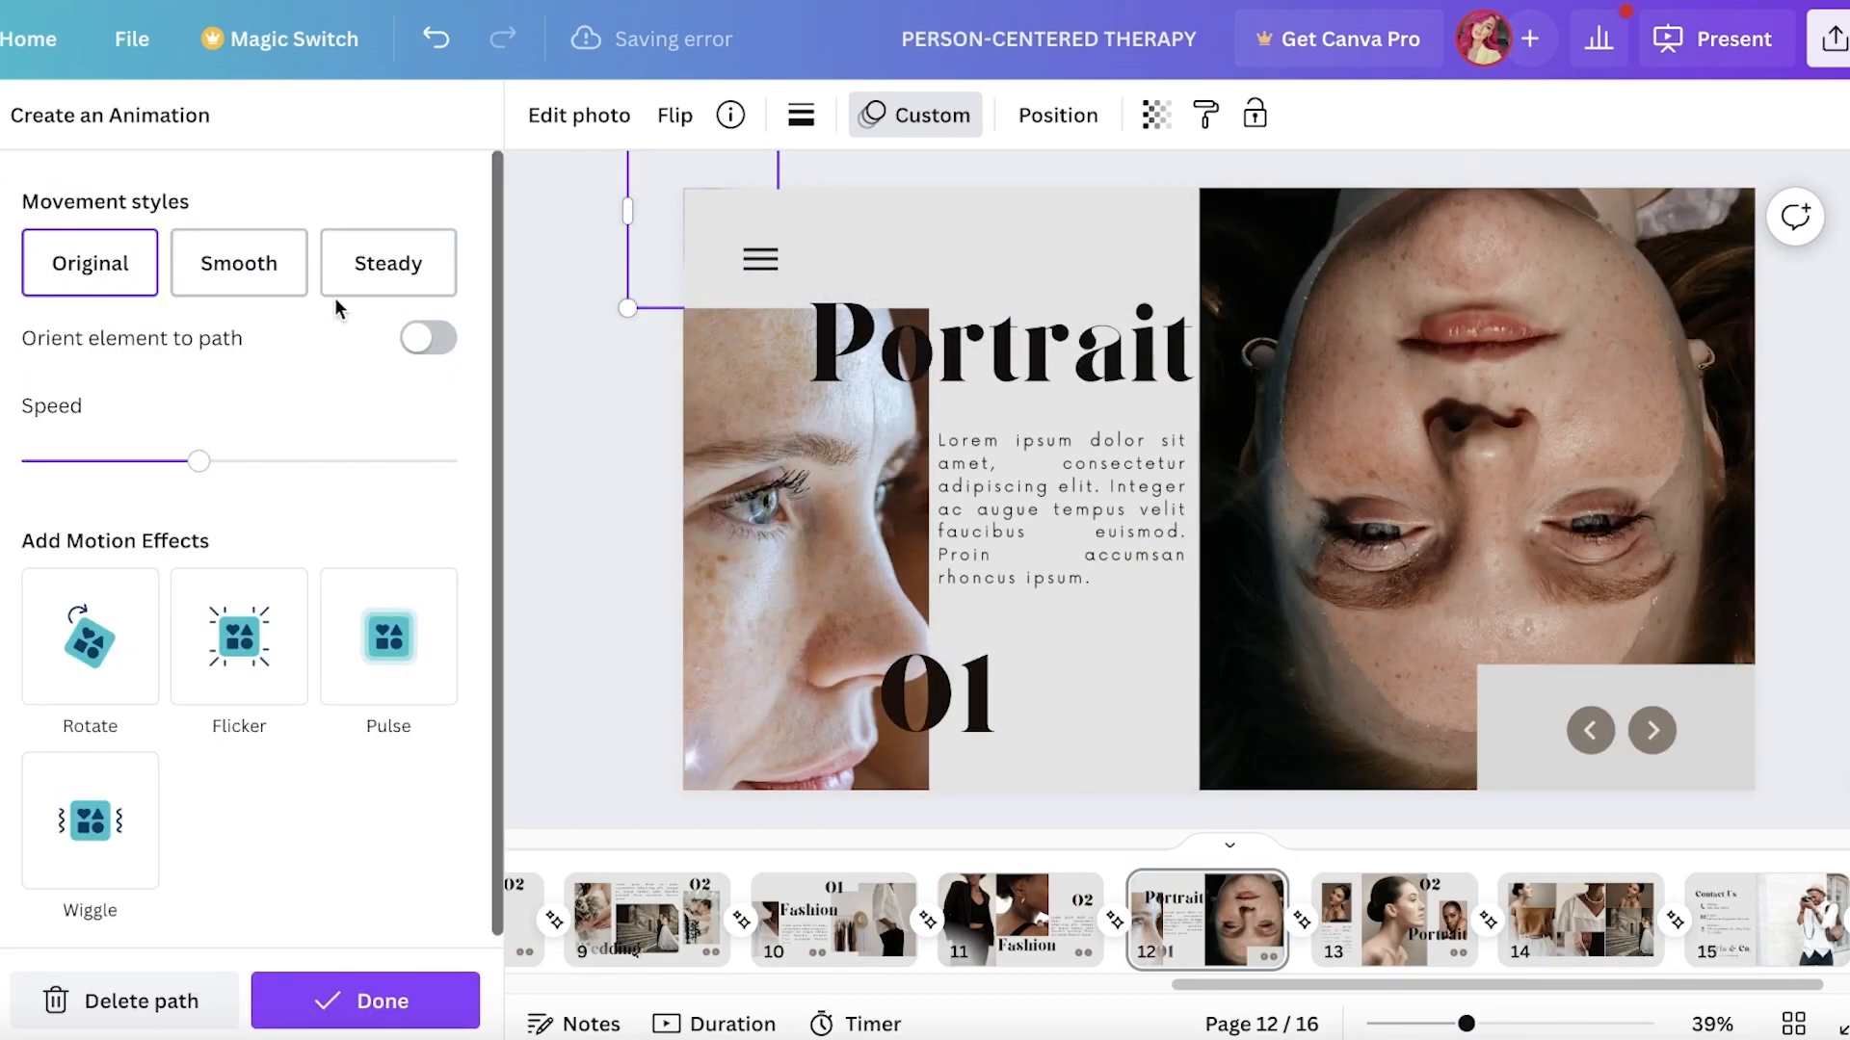
pyautogui.click(126, 1001)
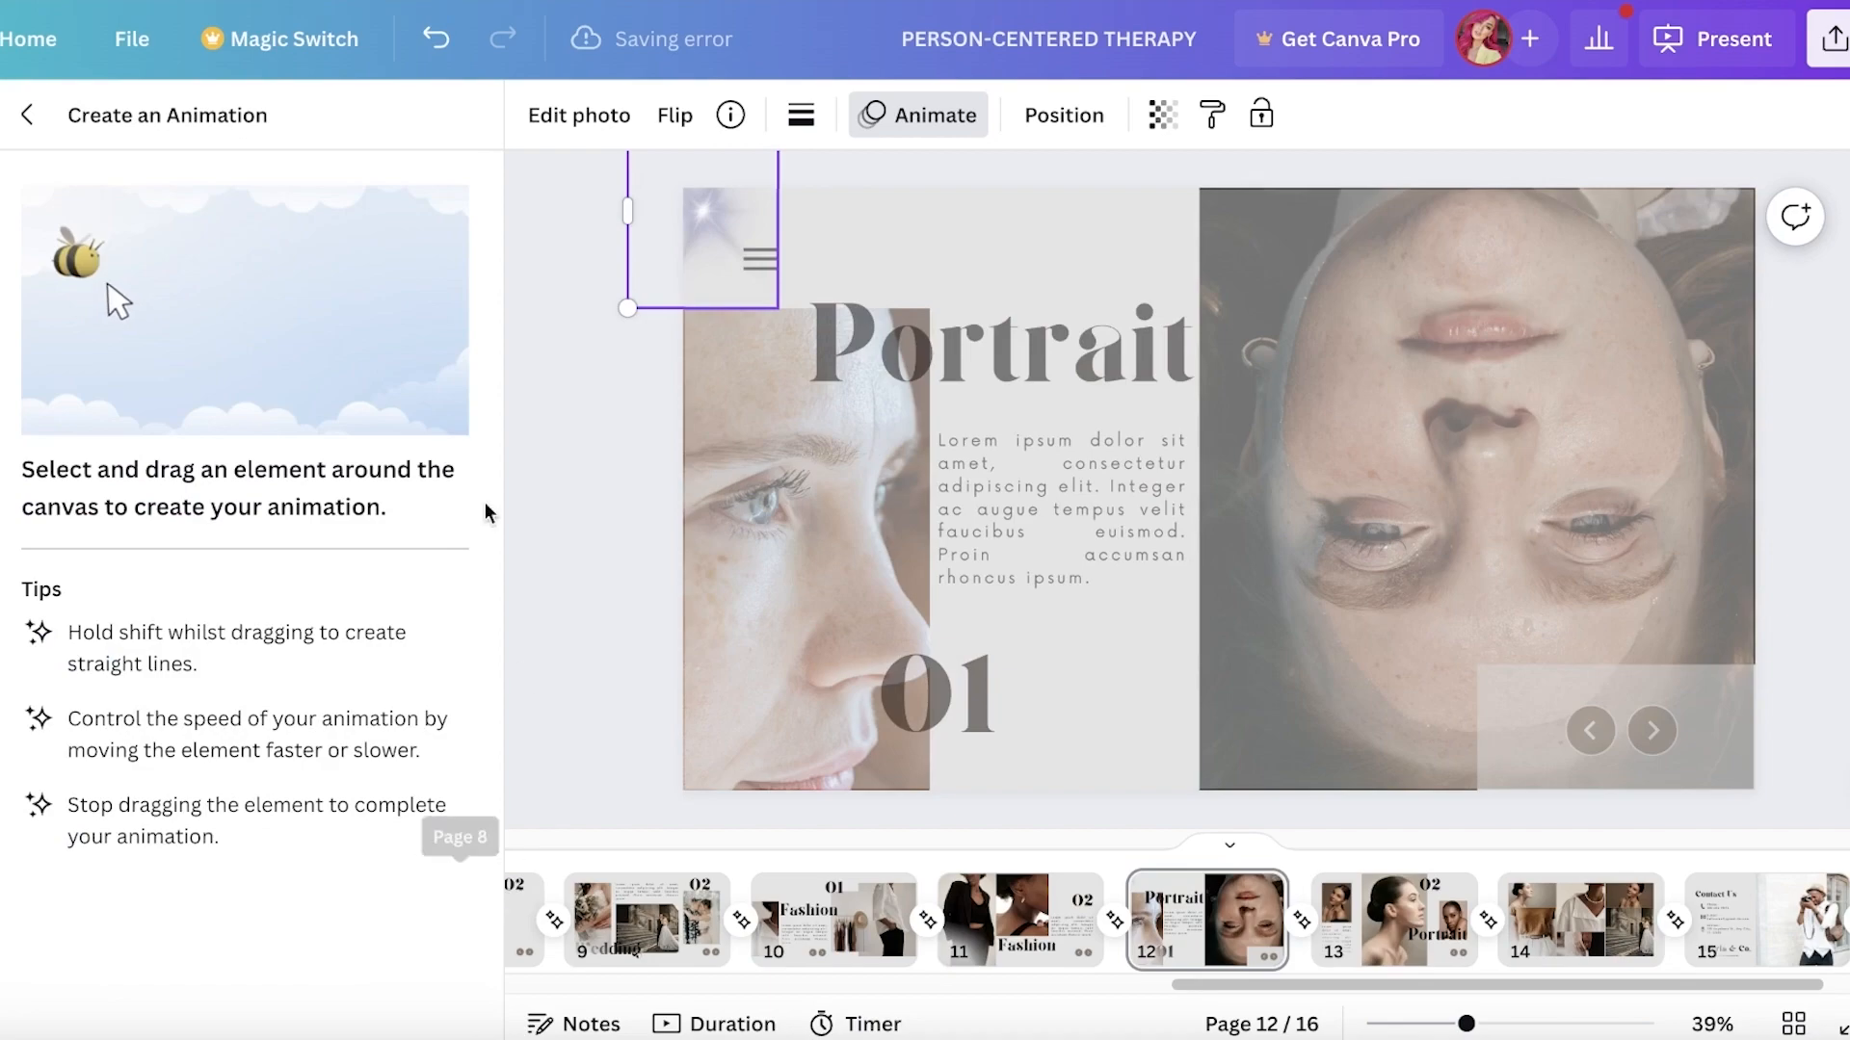
# Draw a winding animation path for the star from the upper-left corner across the page to its bottom edge, with Steady movement at about half speed
pyautogui.moveTo(701, 211)
pyautogui.mouseDown()
pyautogui.moveTo(774, 252)
pyautogui.moveTo(1223, 217)
pyautogui.mouseUp()
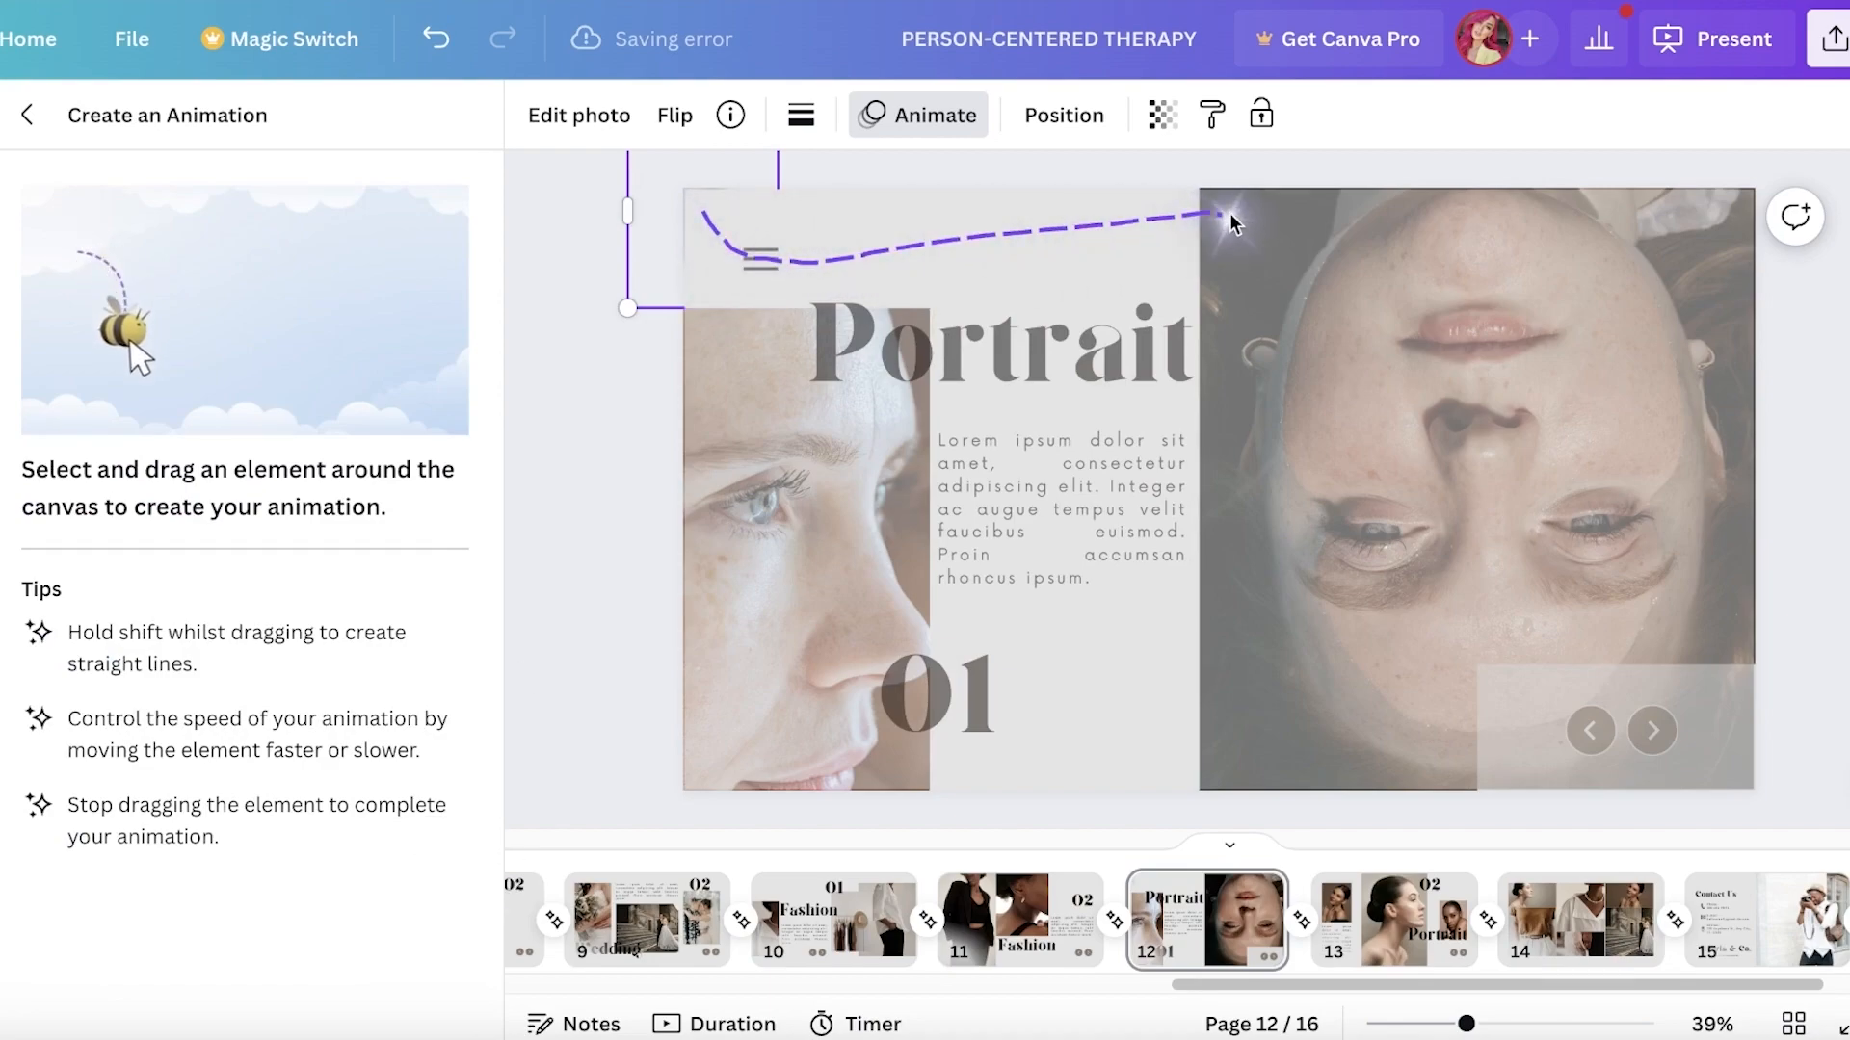
pyautogui.moveTo(1281, 517); pyautogui.dragTo(1281, 520)
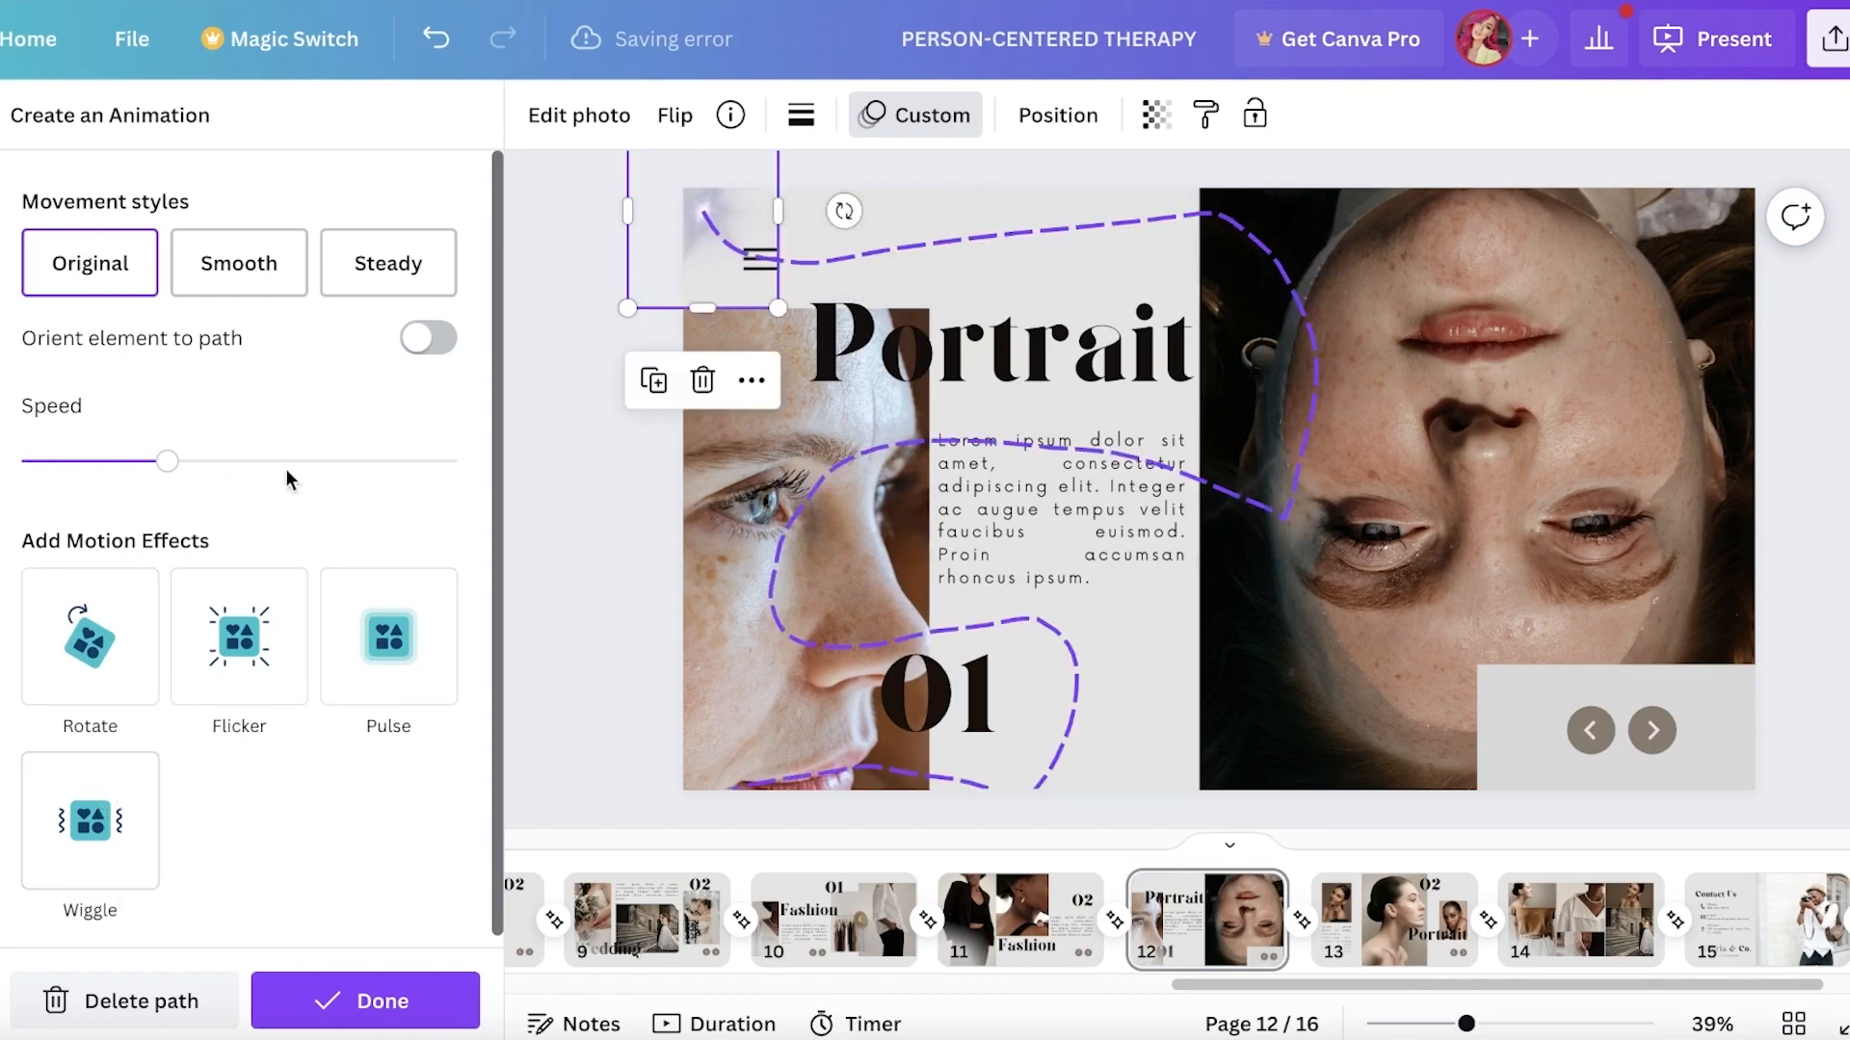
pyautogui.moveTo(89, 462); pyautogui.dragTo(60, 463)
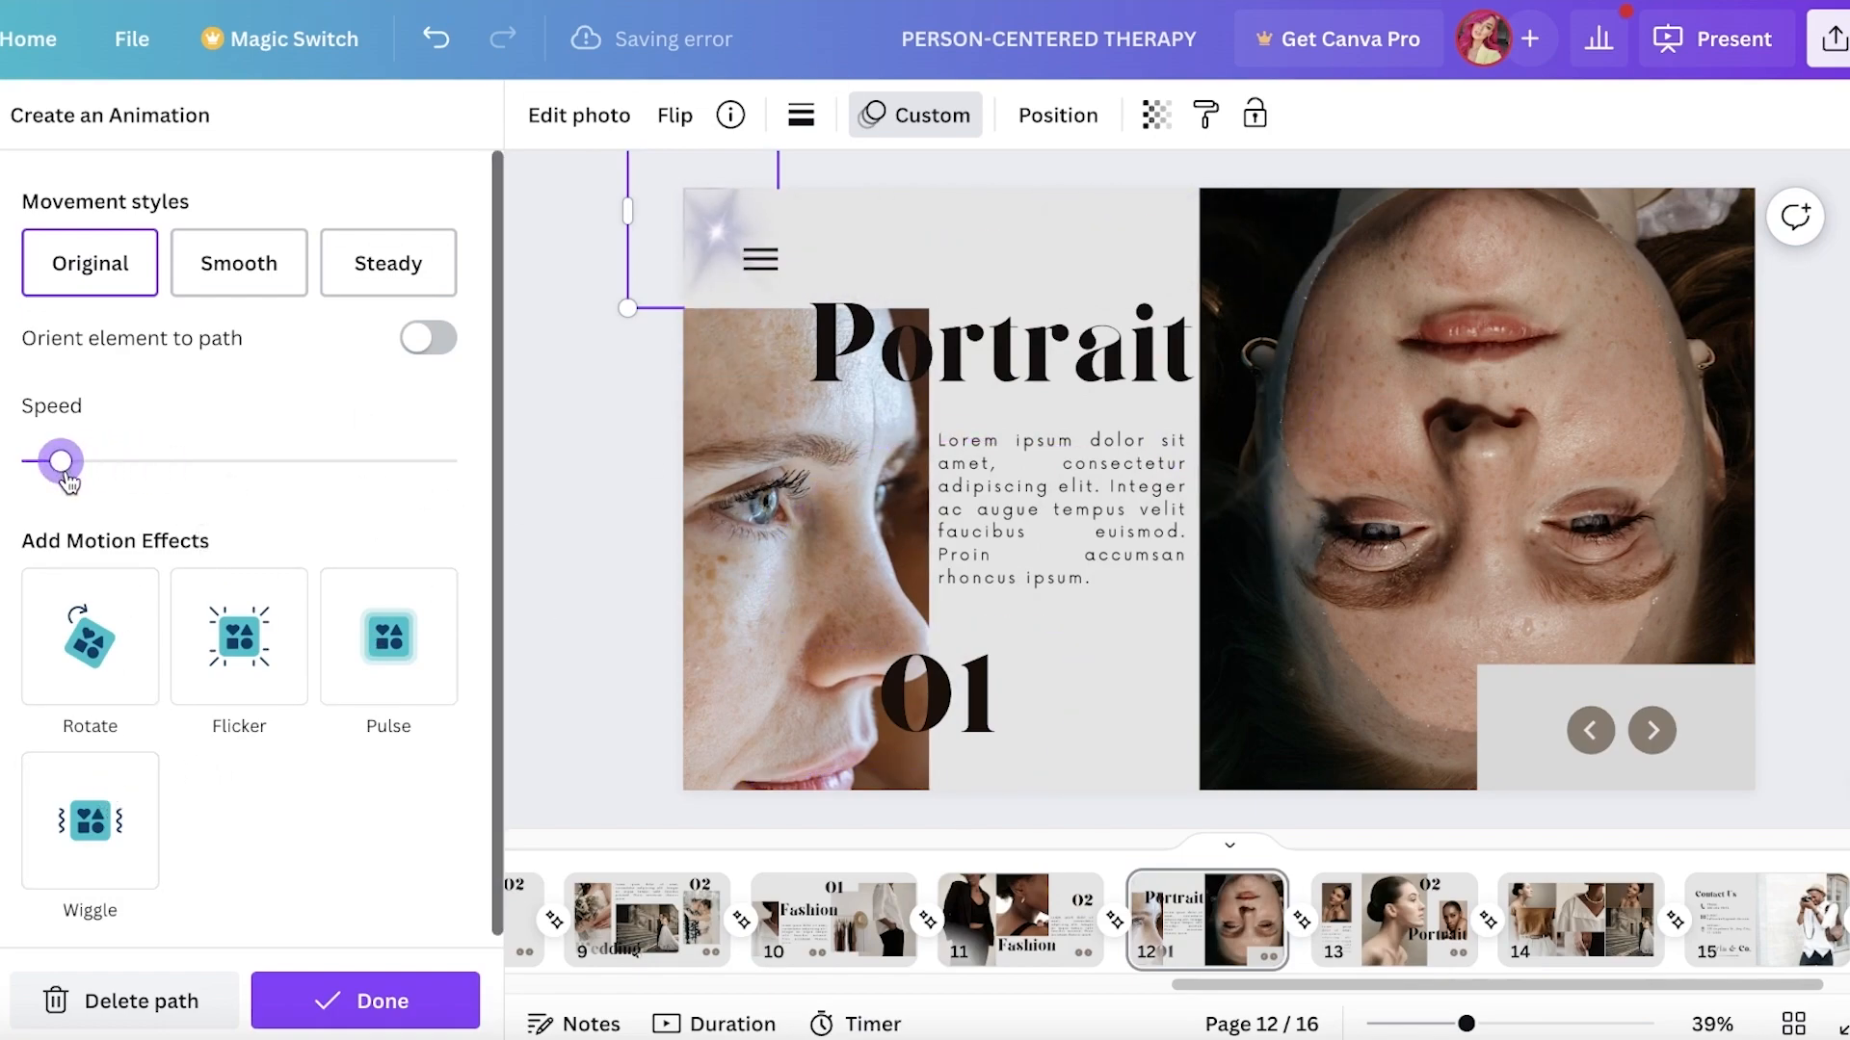
pyautogui.click(374, 270)
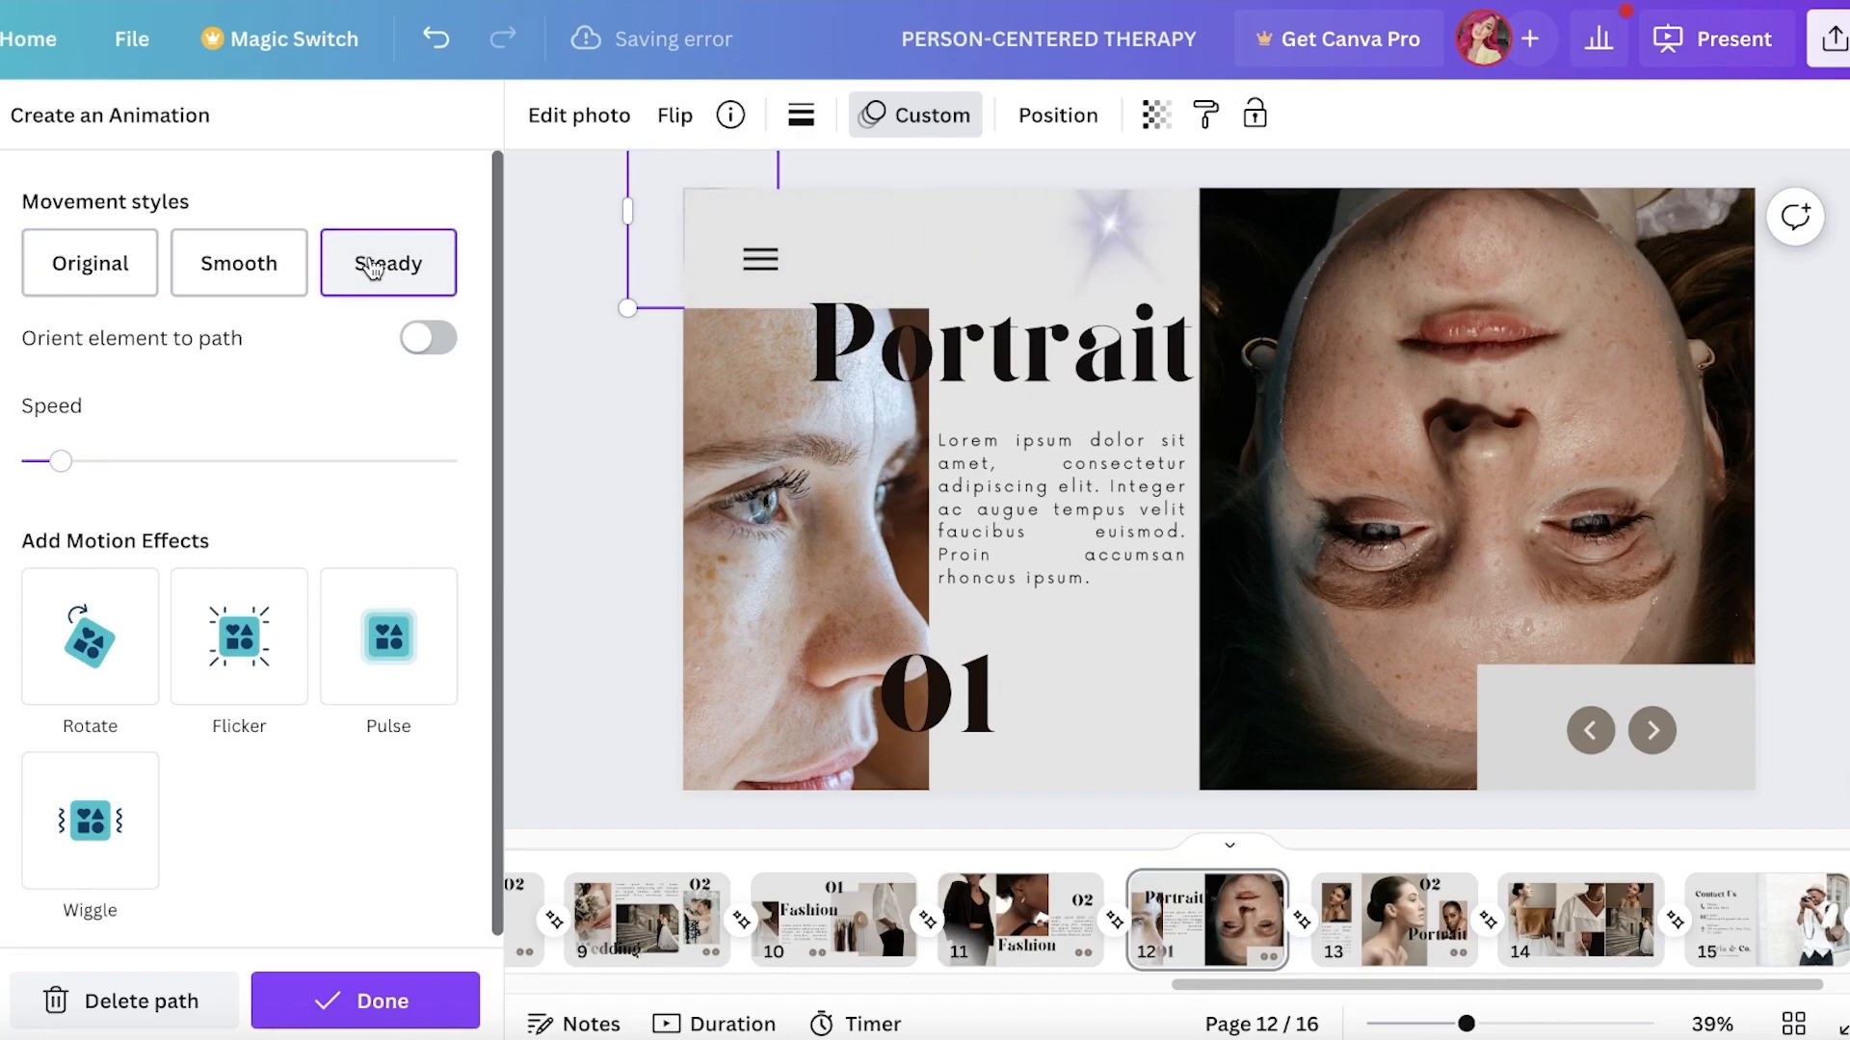
pyautogui.moveTo(61, 462); pyautogui.dragTo(235, 462)
pyautogui.click(363, 999)
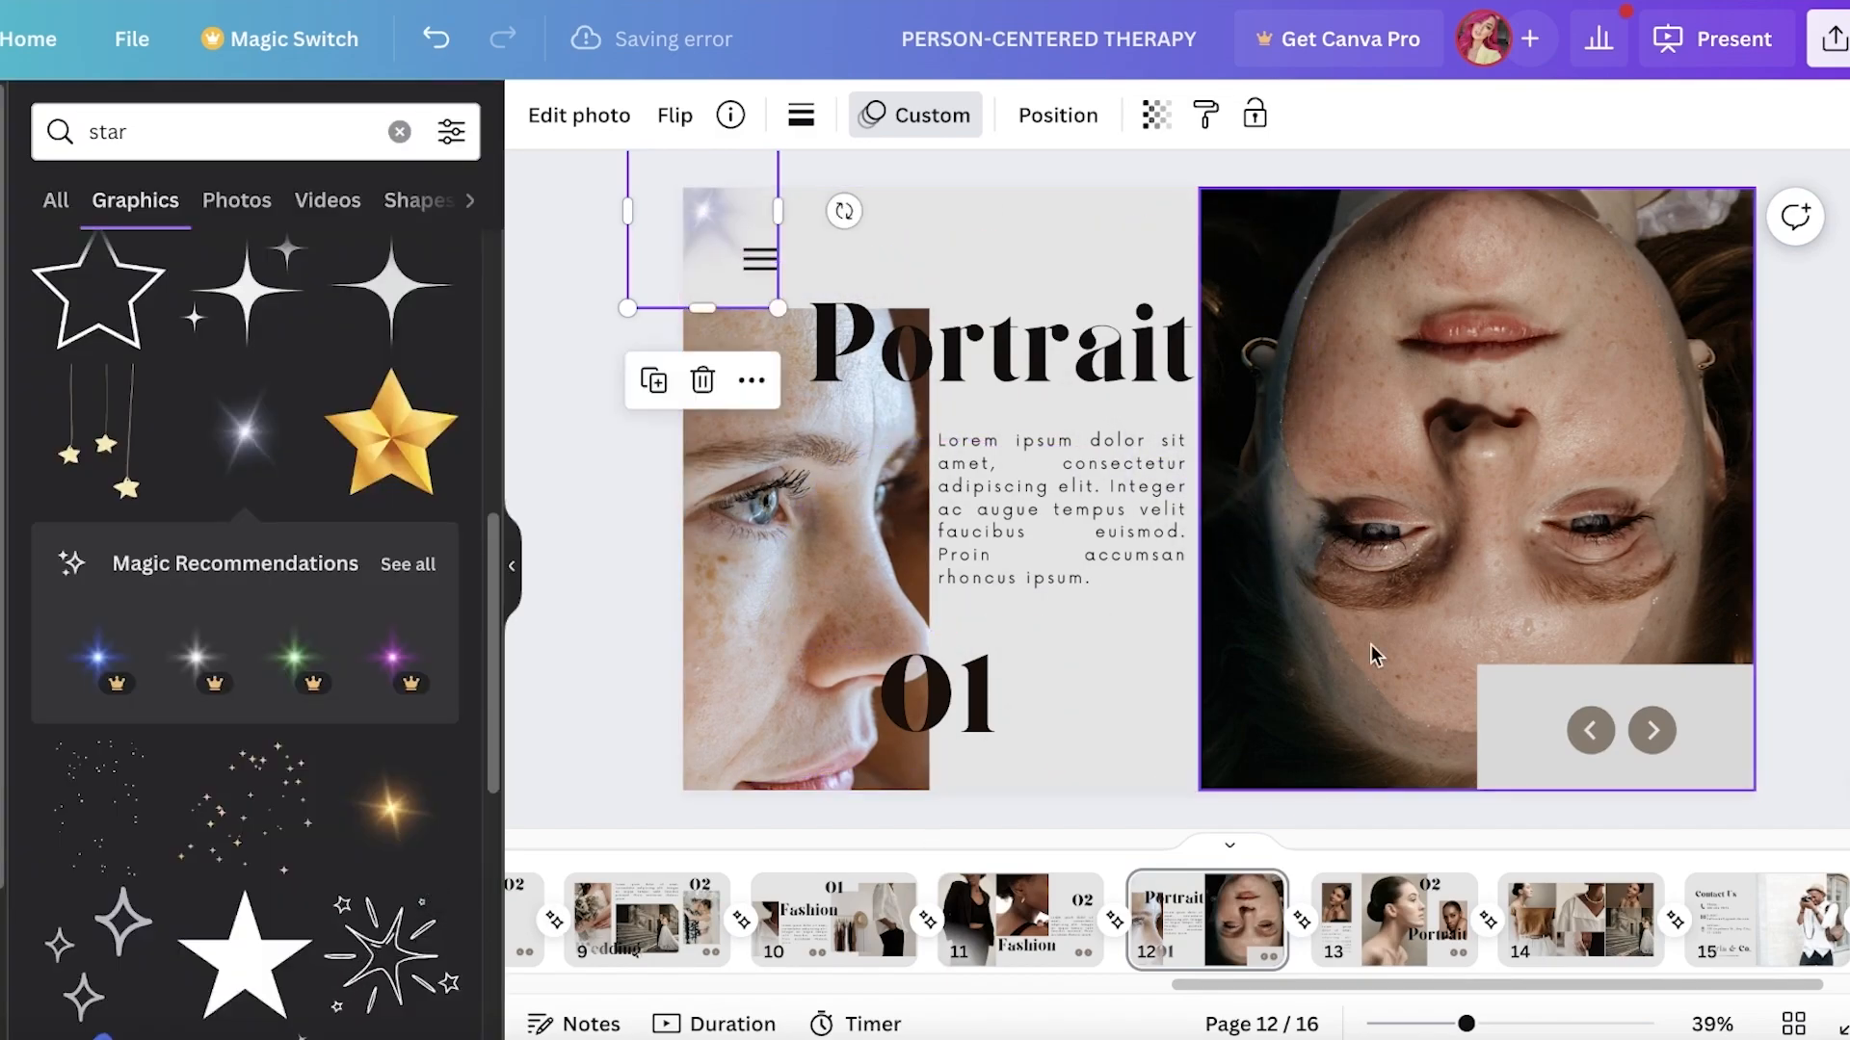
# Preview the star's path animation on page 12 in full-screen presentation with watermarks, and return to the editor
pyautogui.click(1719, 47)
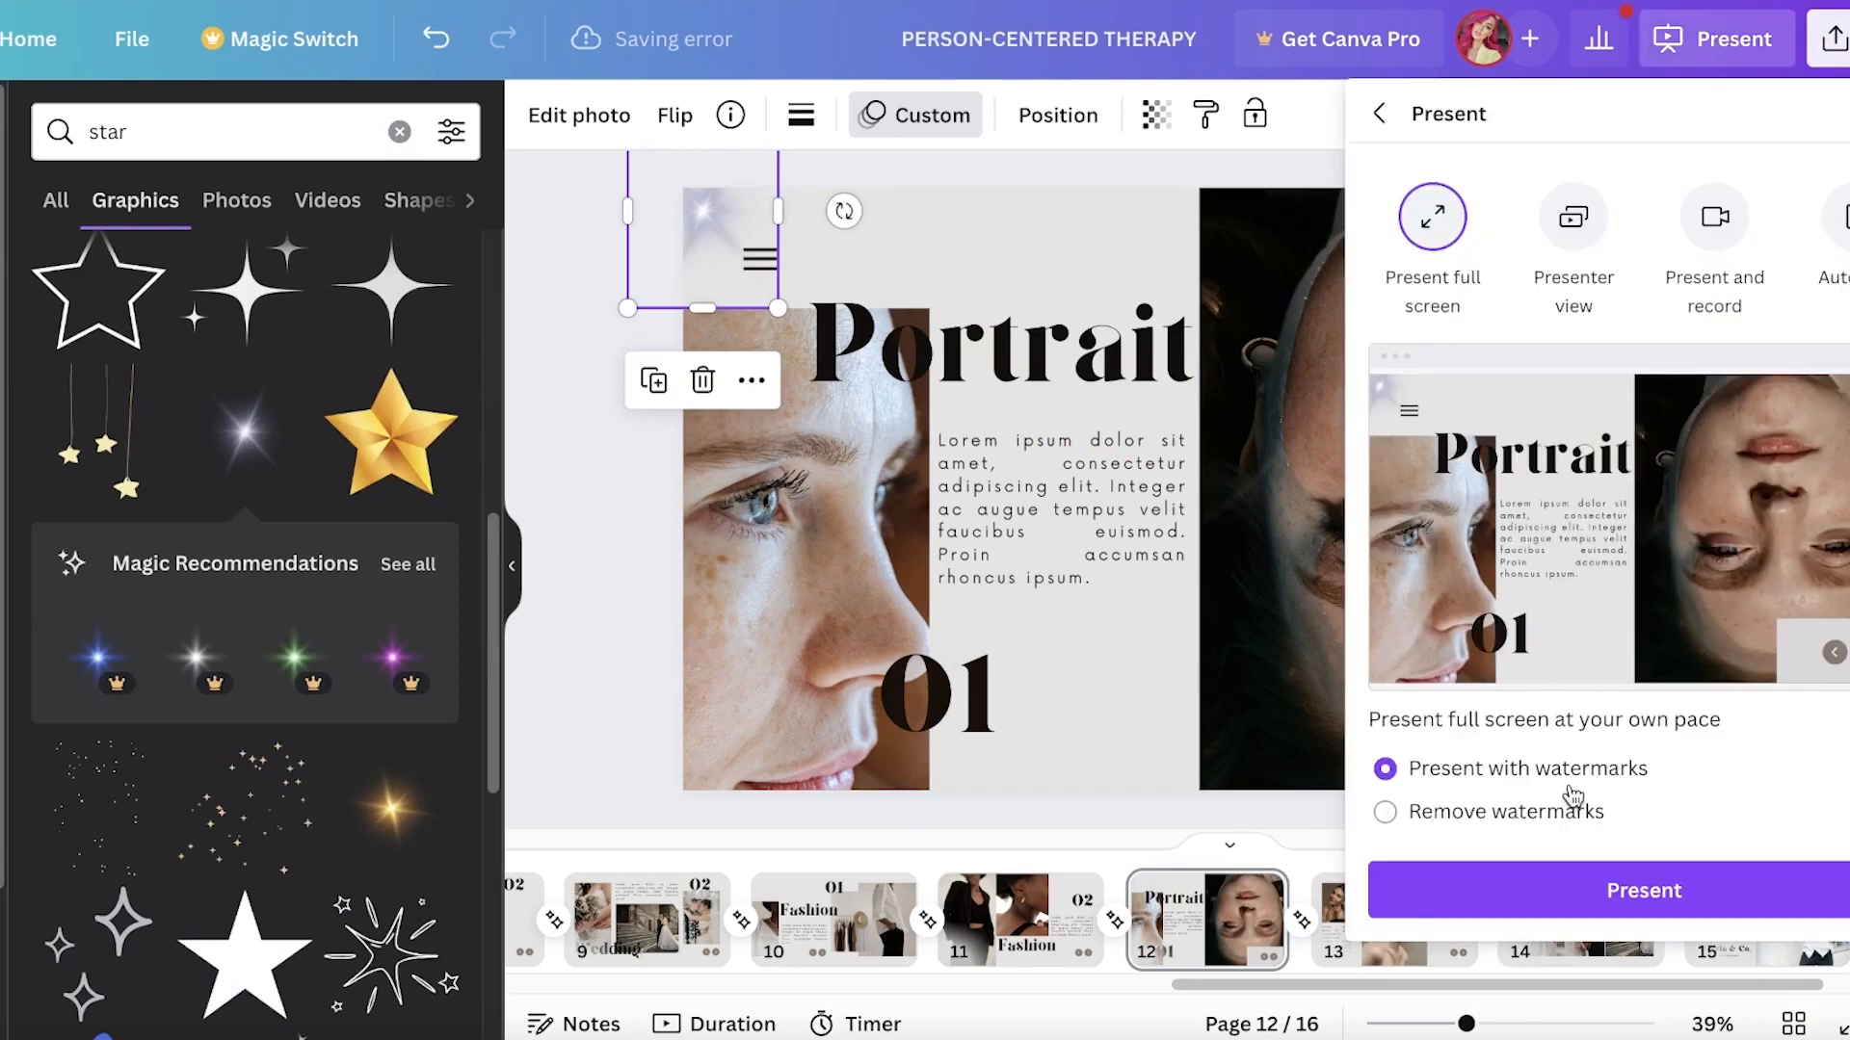
pyautogui.click(1567, 893)
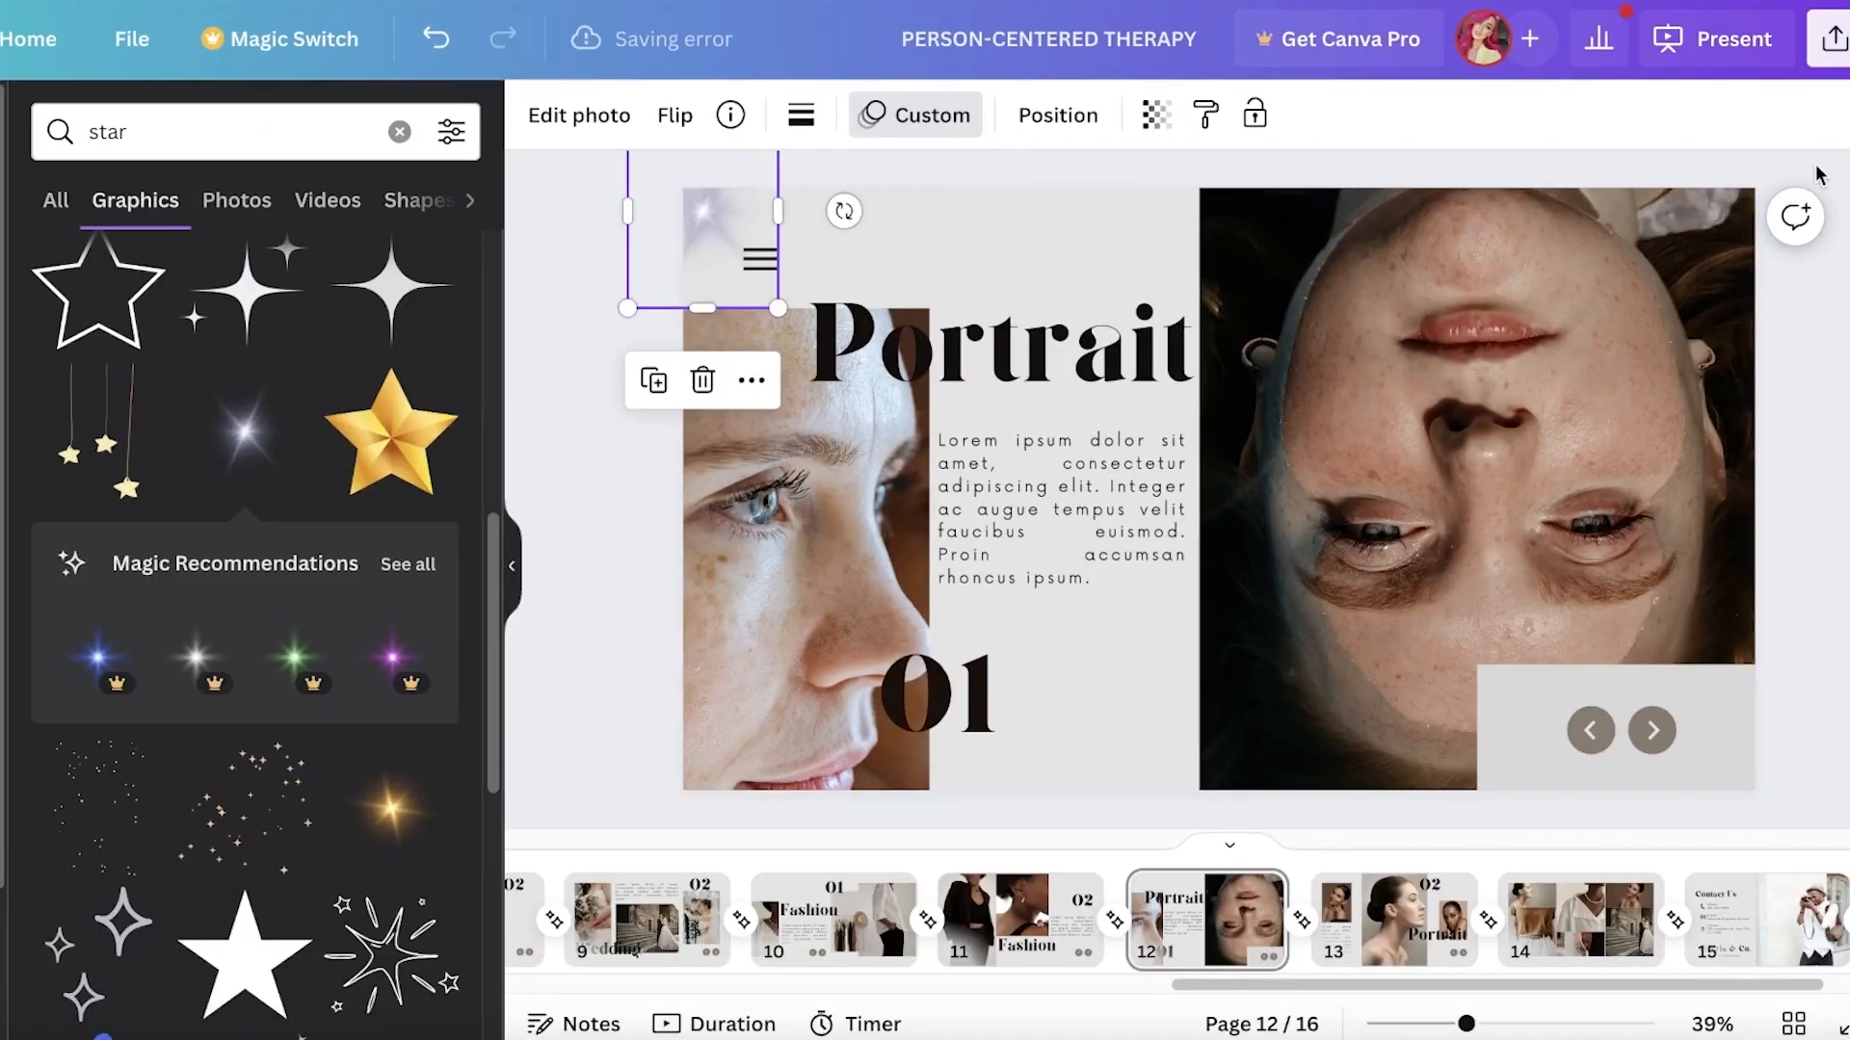
pyautogui.click(1832, 281)
pyautogui.click(1744, 32)
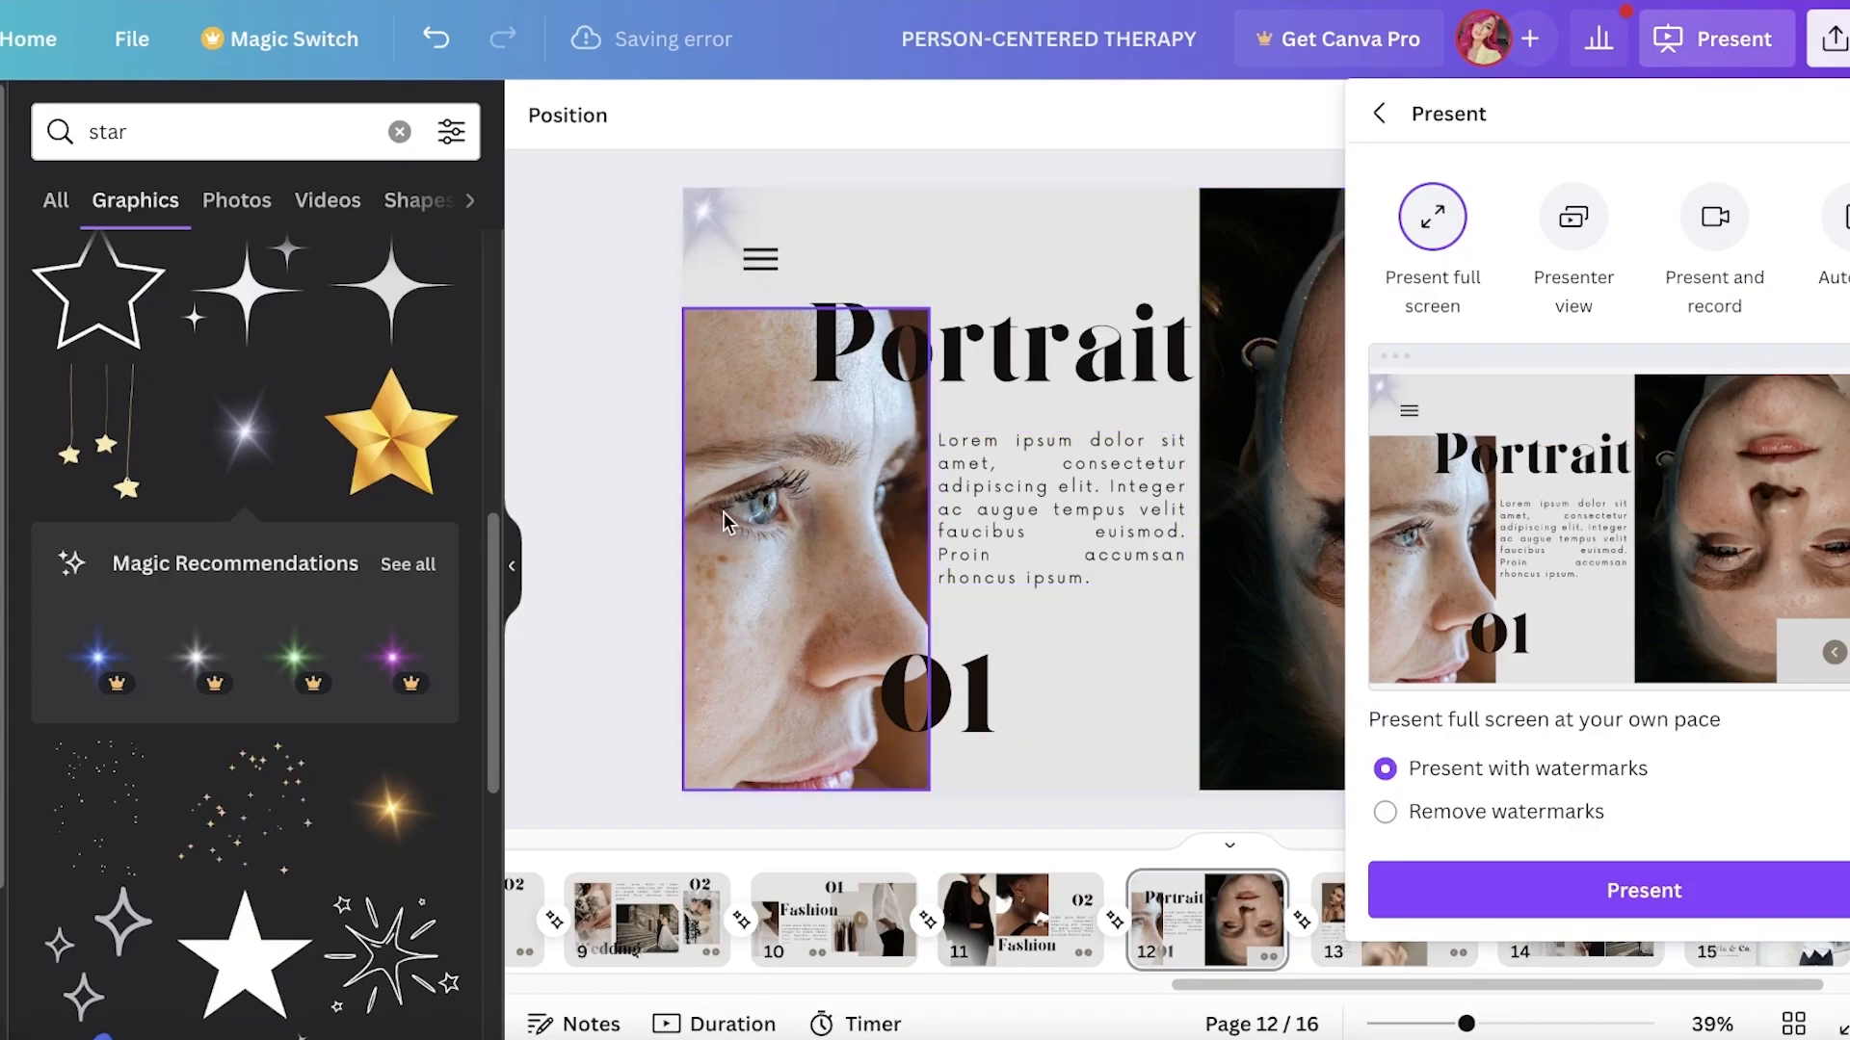
pyautogui.click(650, 447)
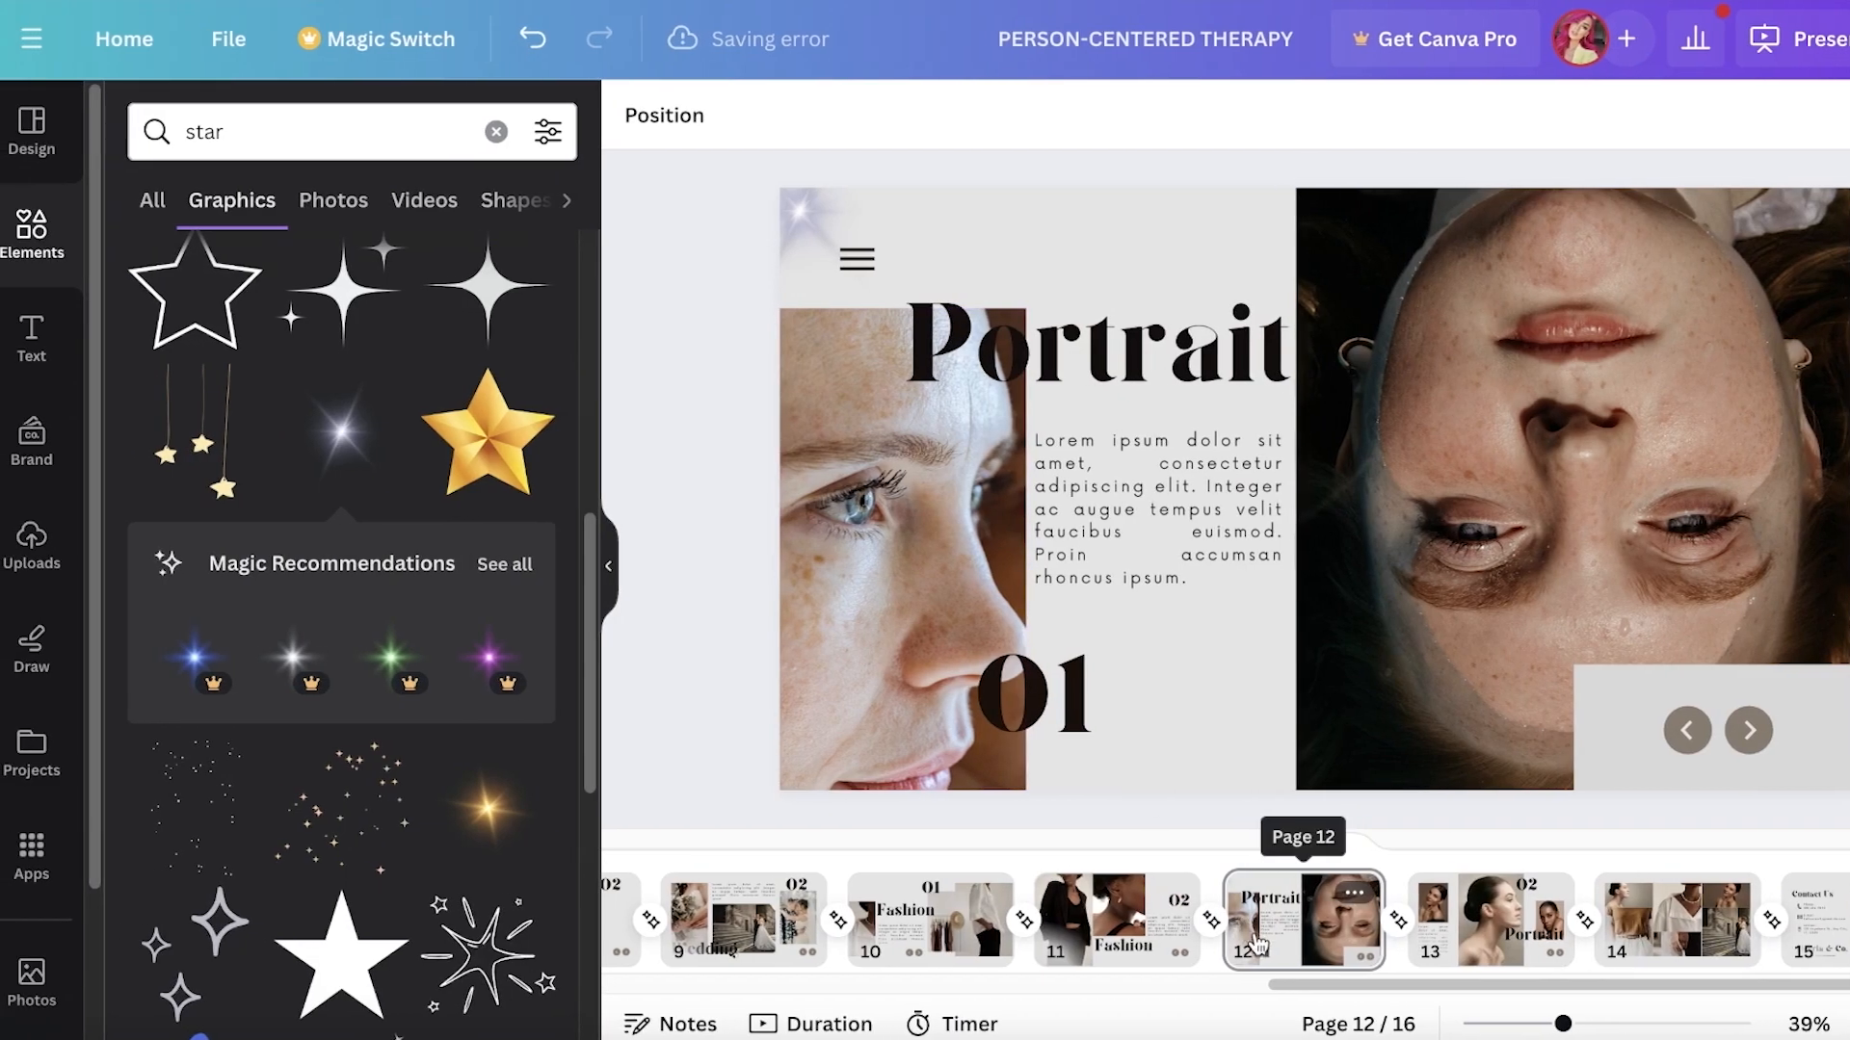
# Replace page 12 with the New Arrivals page from the Blue and White Fashion Collection Making Presentation template
pyautogui.moveTo(1471, 984); pyautogui.dragTo(708, 1014)
pyautogui.click(40, 135)
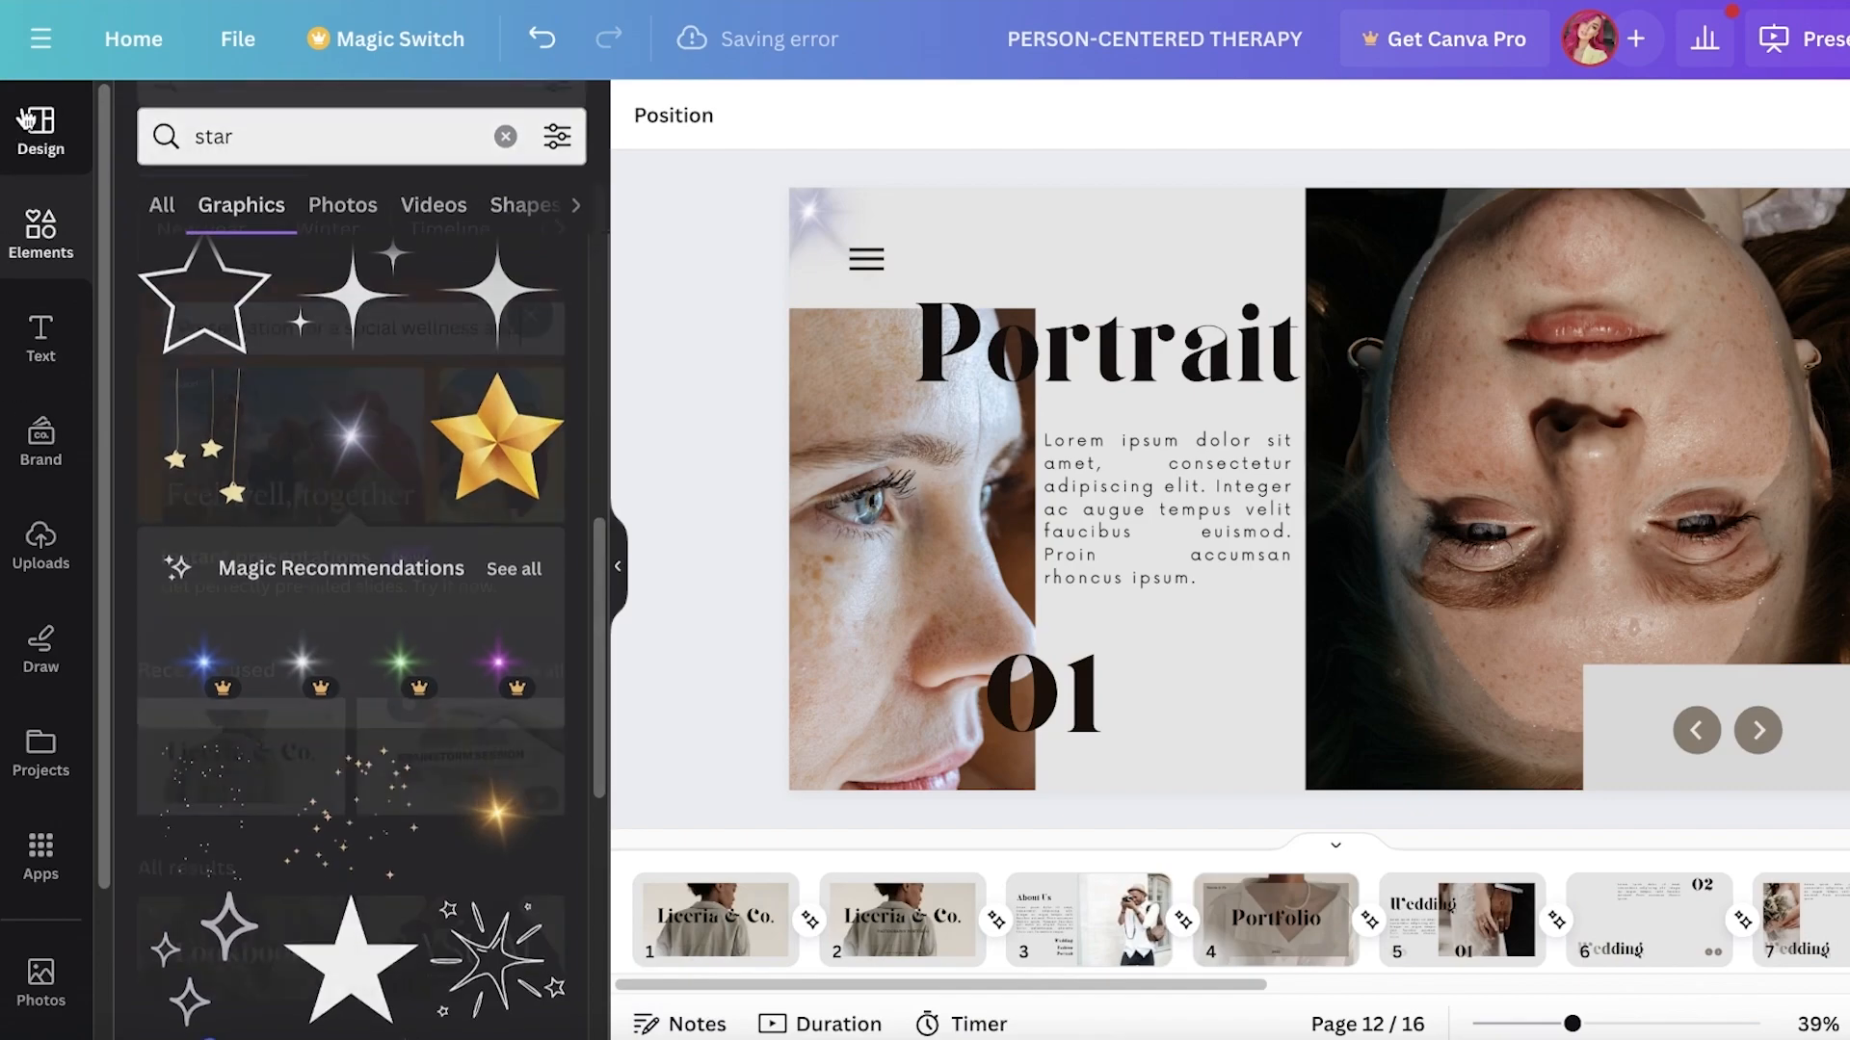
pyautogui.scroll(-3, 236, 829)
pyautogui.scroll(-5, 236, 829)
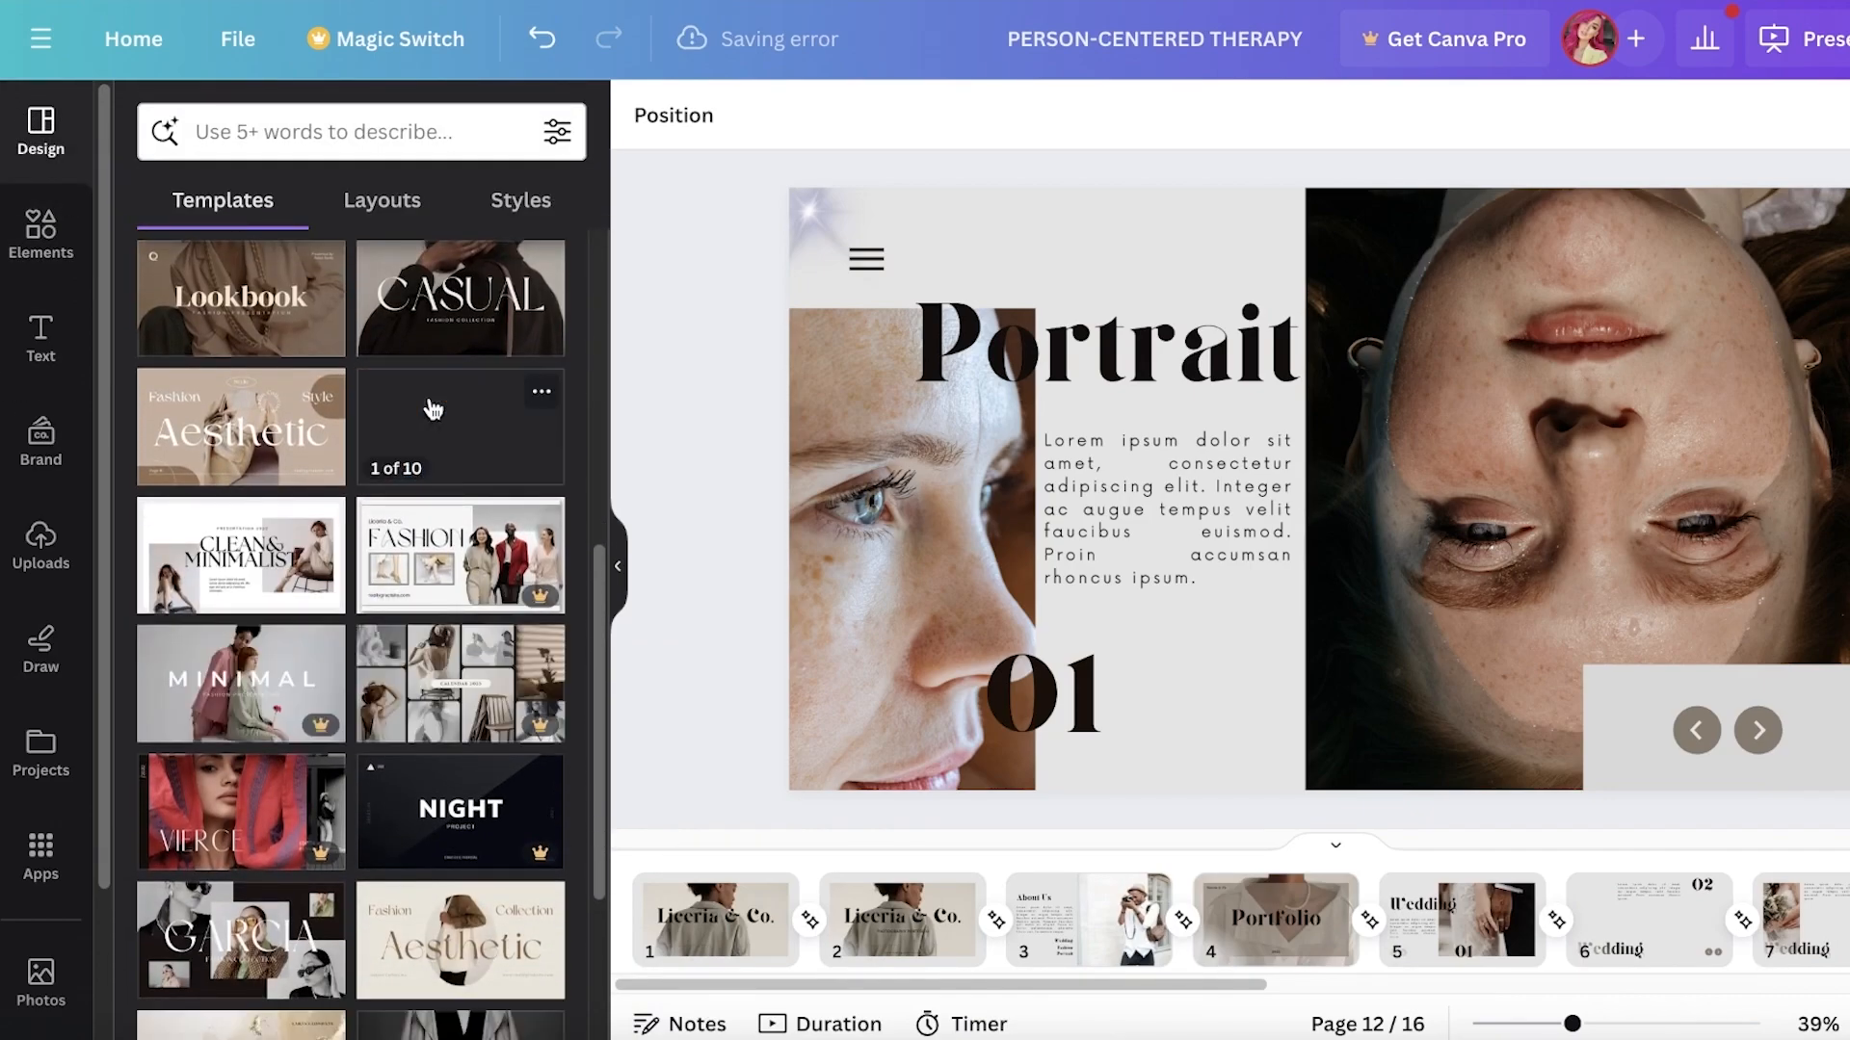
pyautogui.click(474, 474)
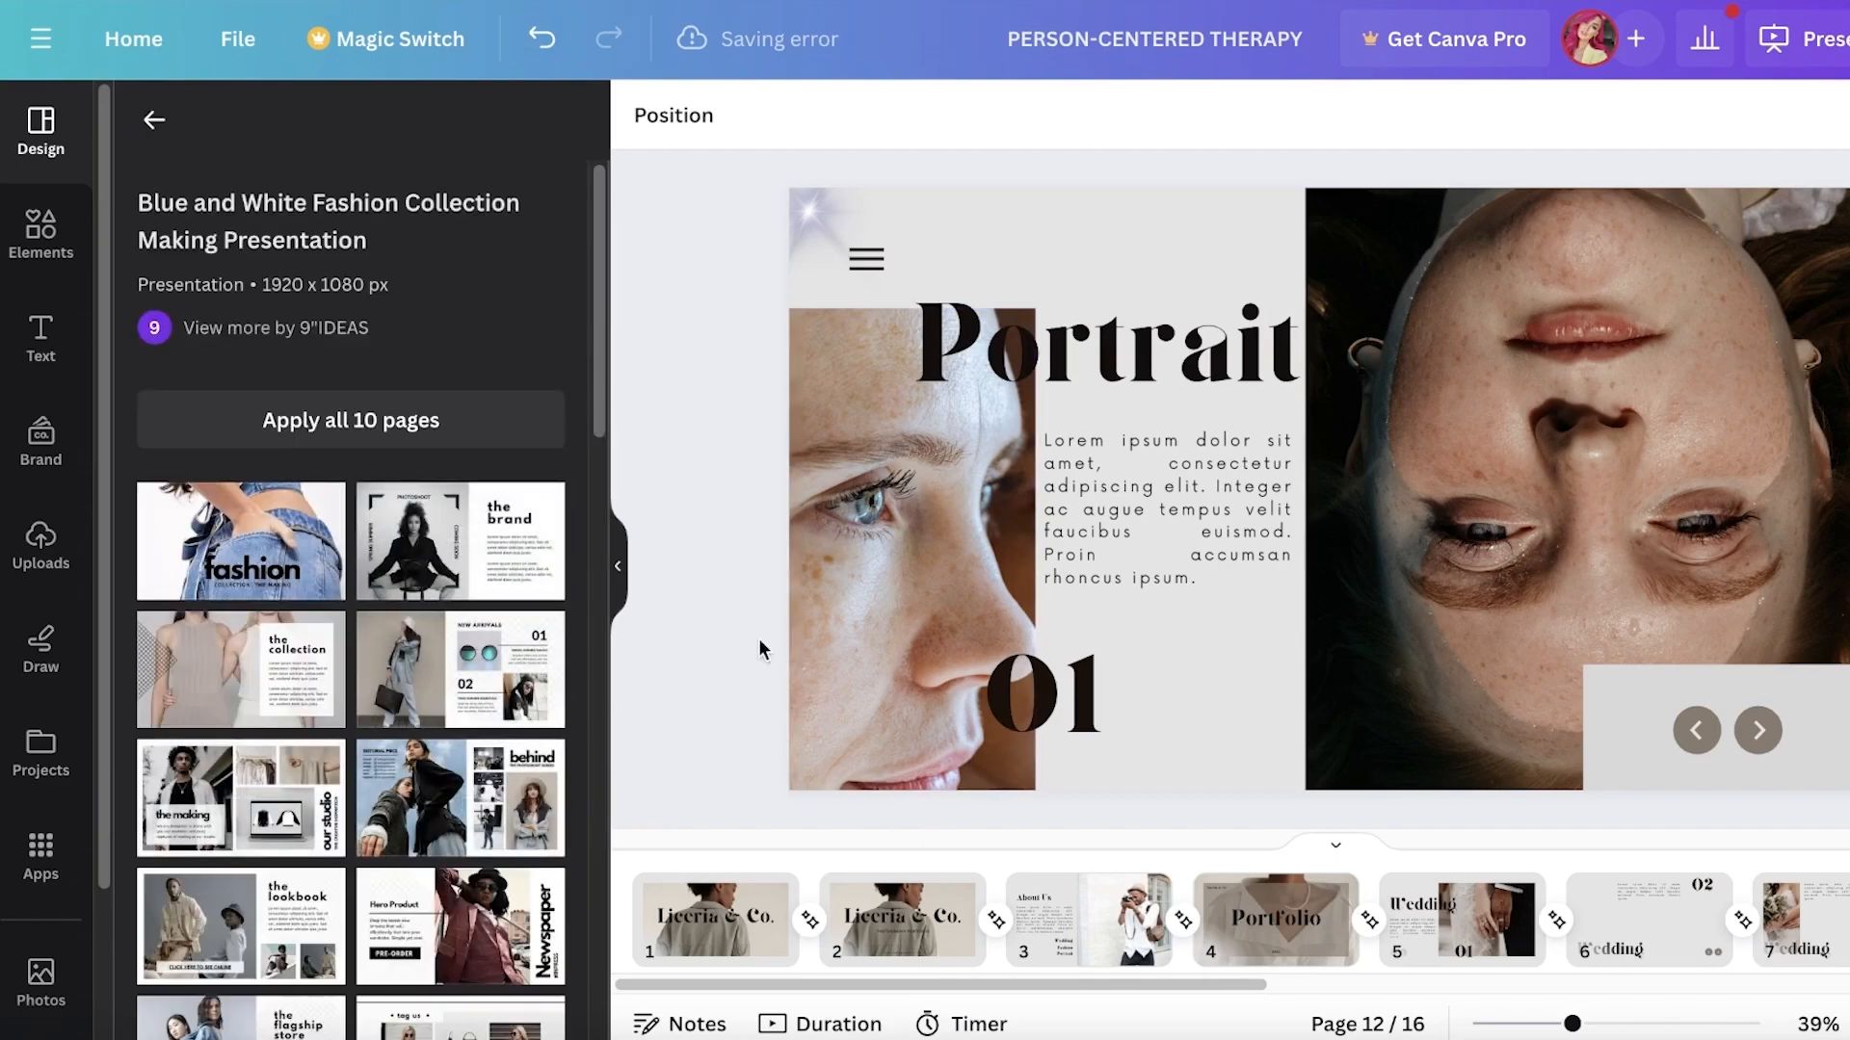
pyautogui.click(461, 669)
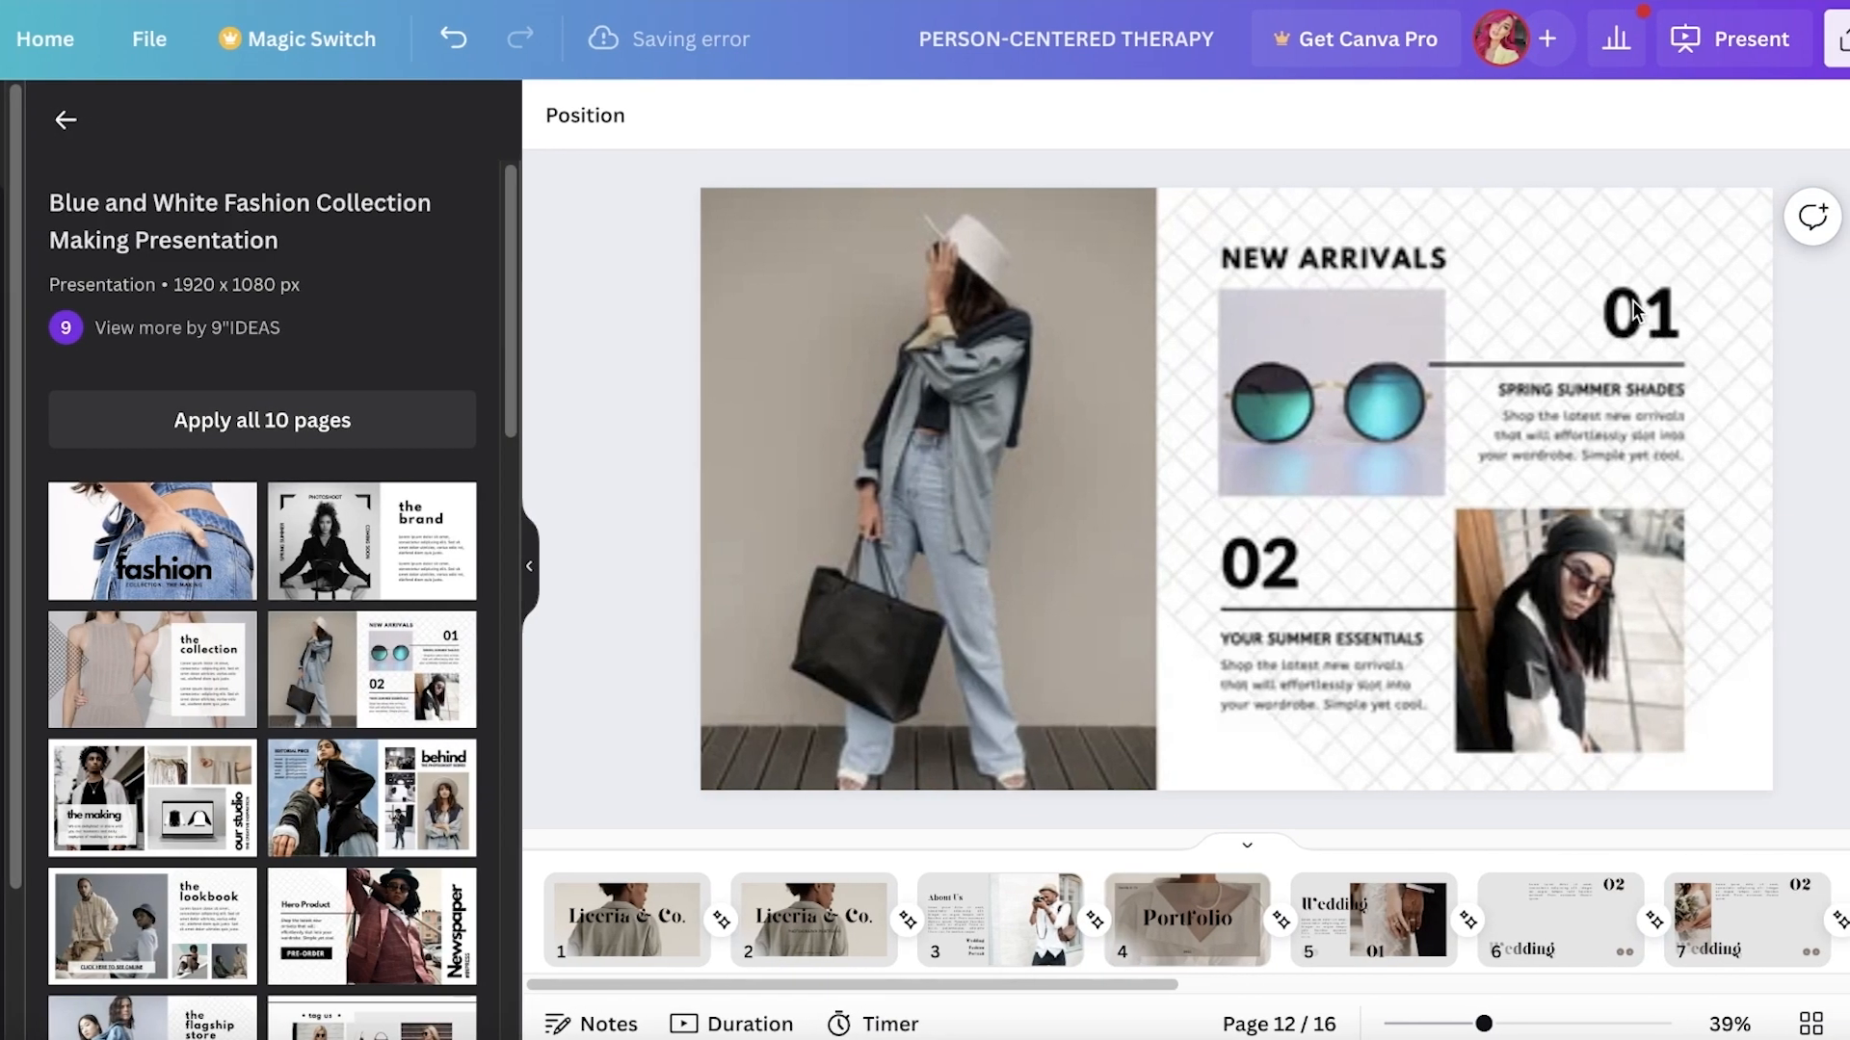
# Add the Flicker motion effect to the 01 and 02 numbers on the New Arrivals page
pyautogui.click(1729, 310)
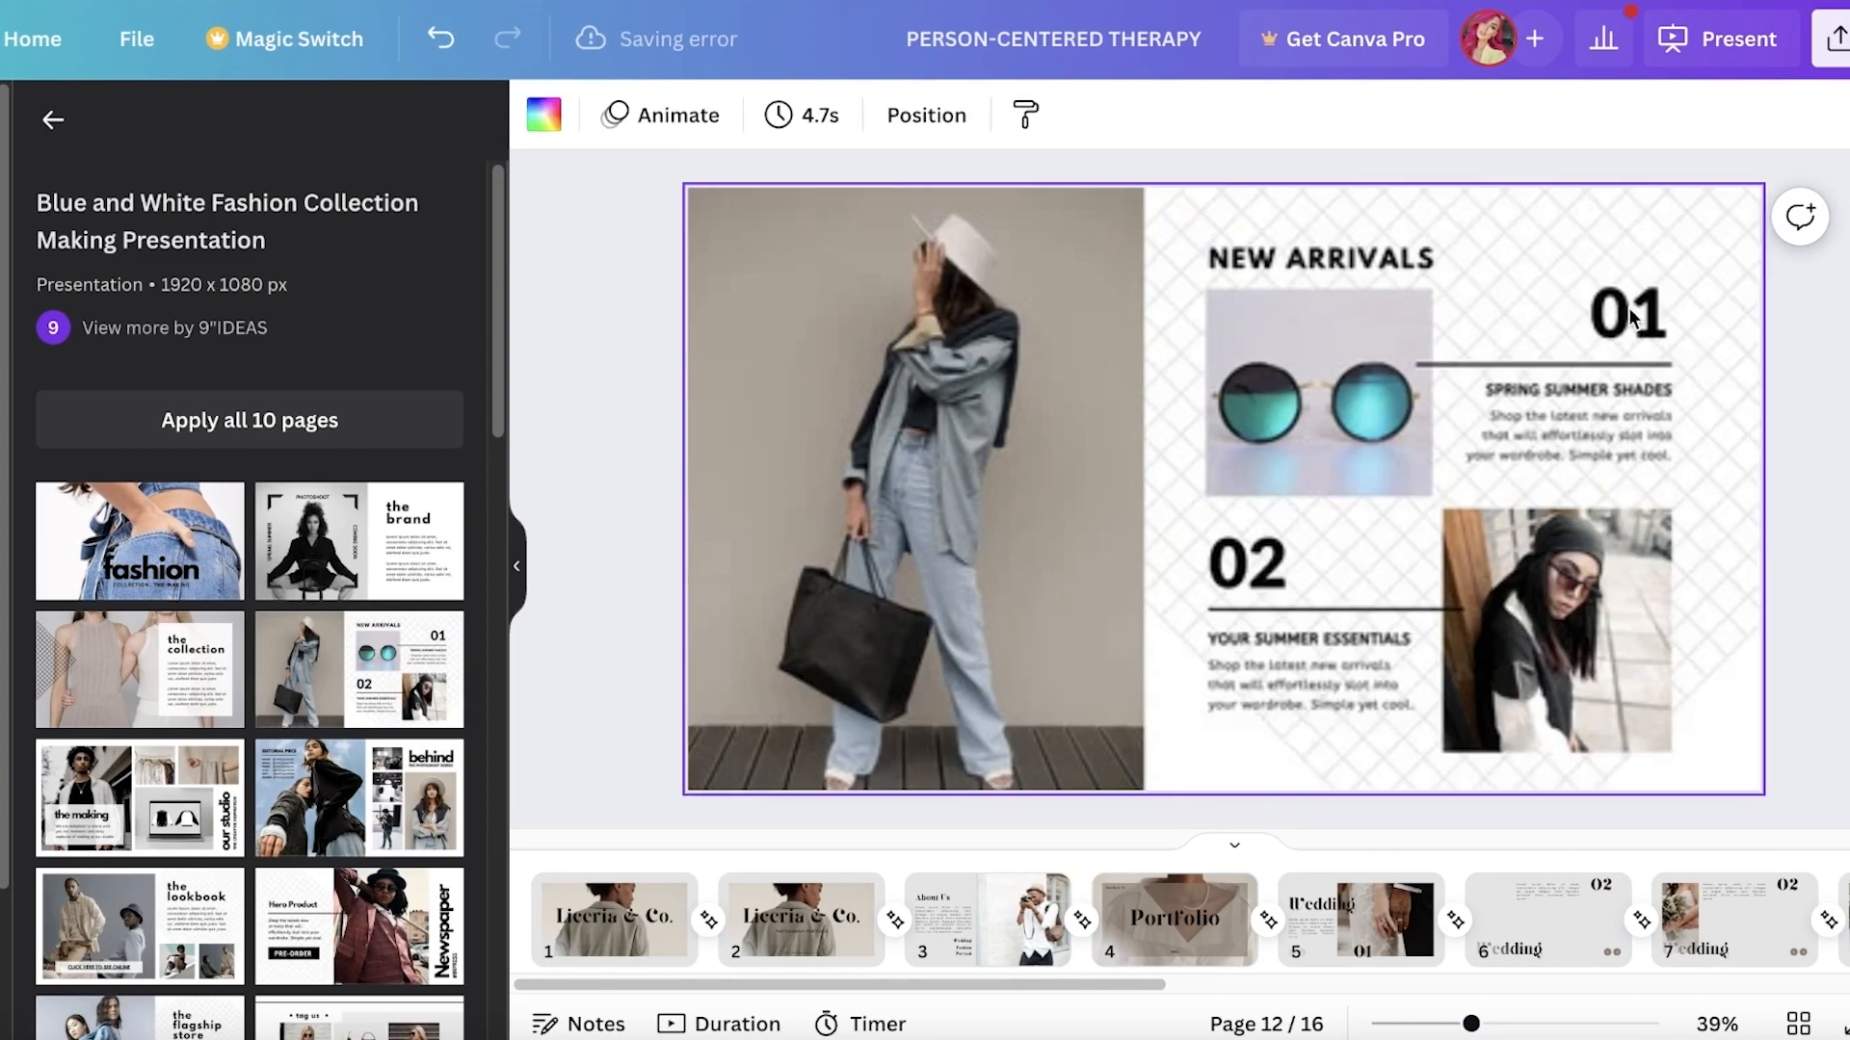
pyautogui.click(1732, 309)
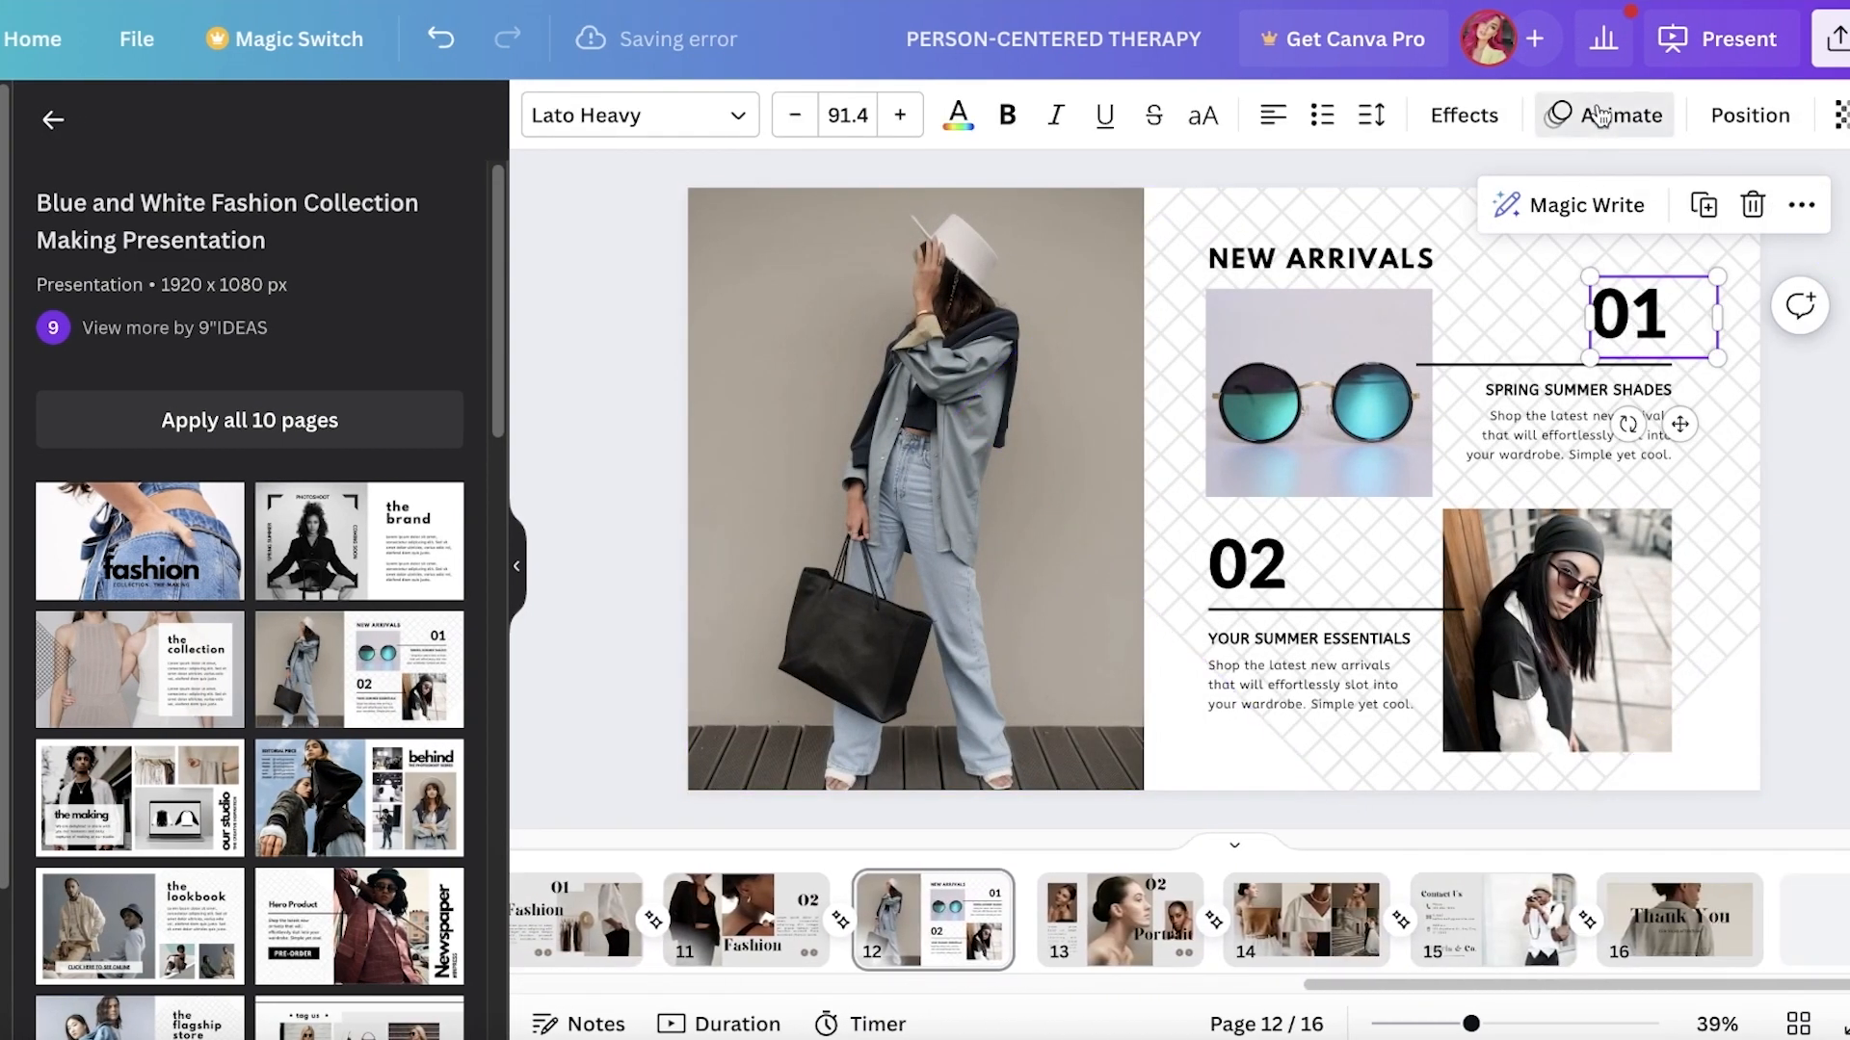
pyautogui.click(1599, 116)
pyautogui.scroll(-10, 289, 655)
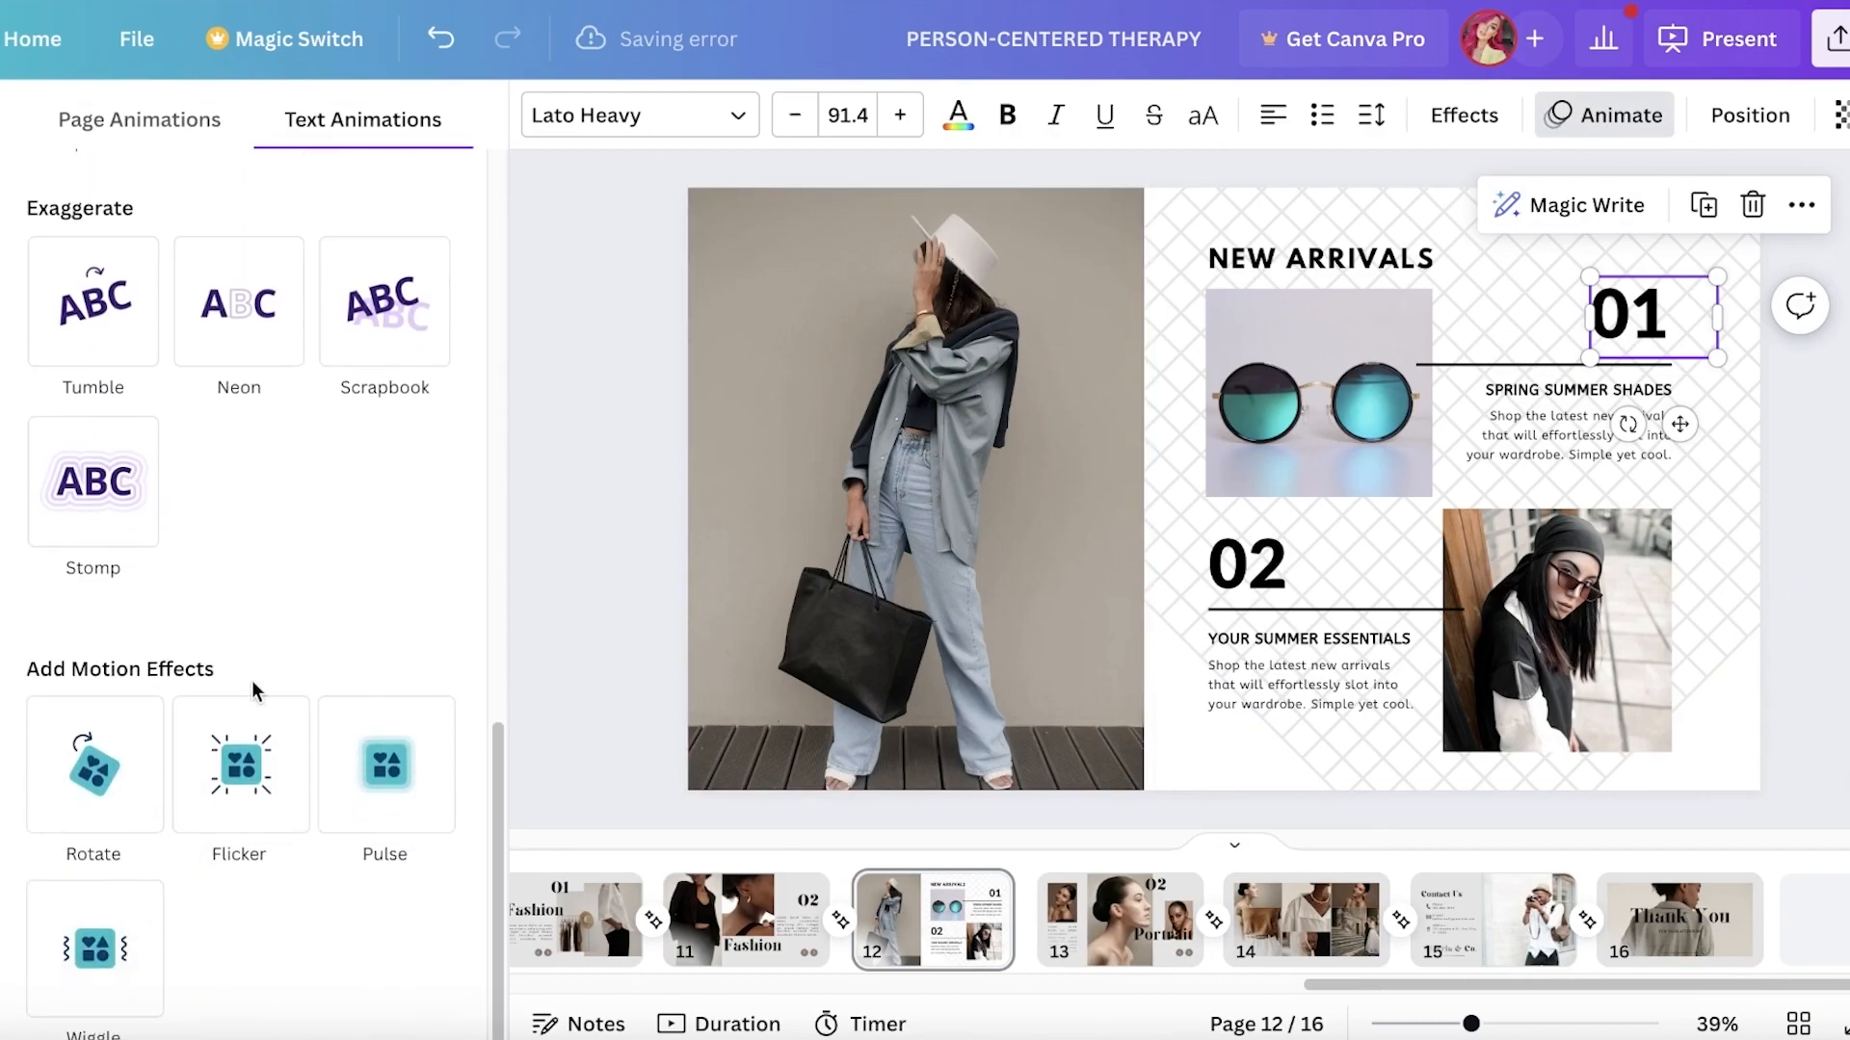
pyautogui.click(223, 782)
pyautogui.click(1281, 558)
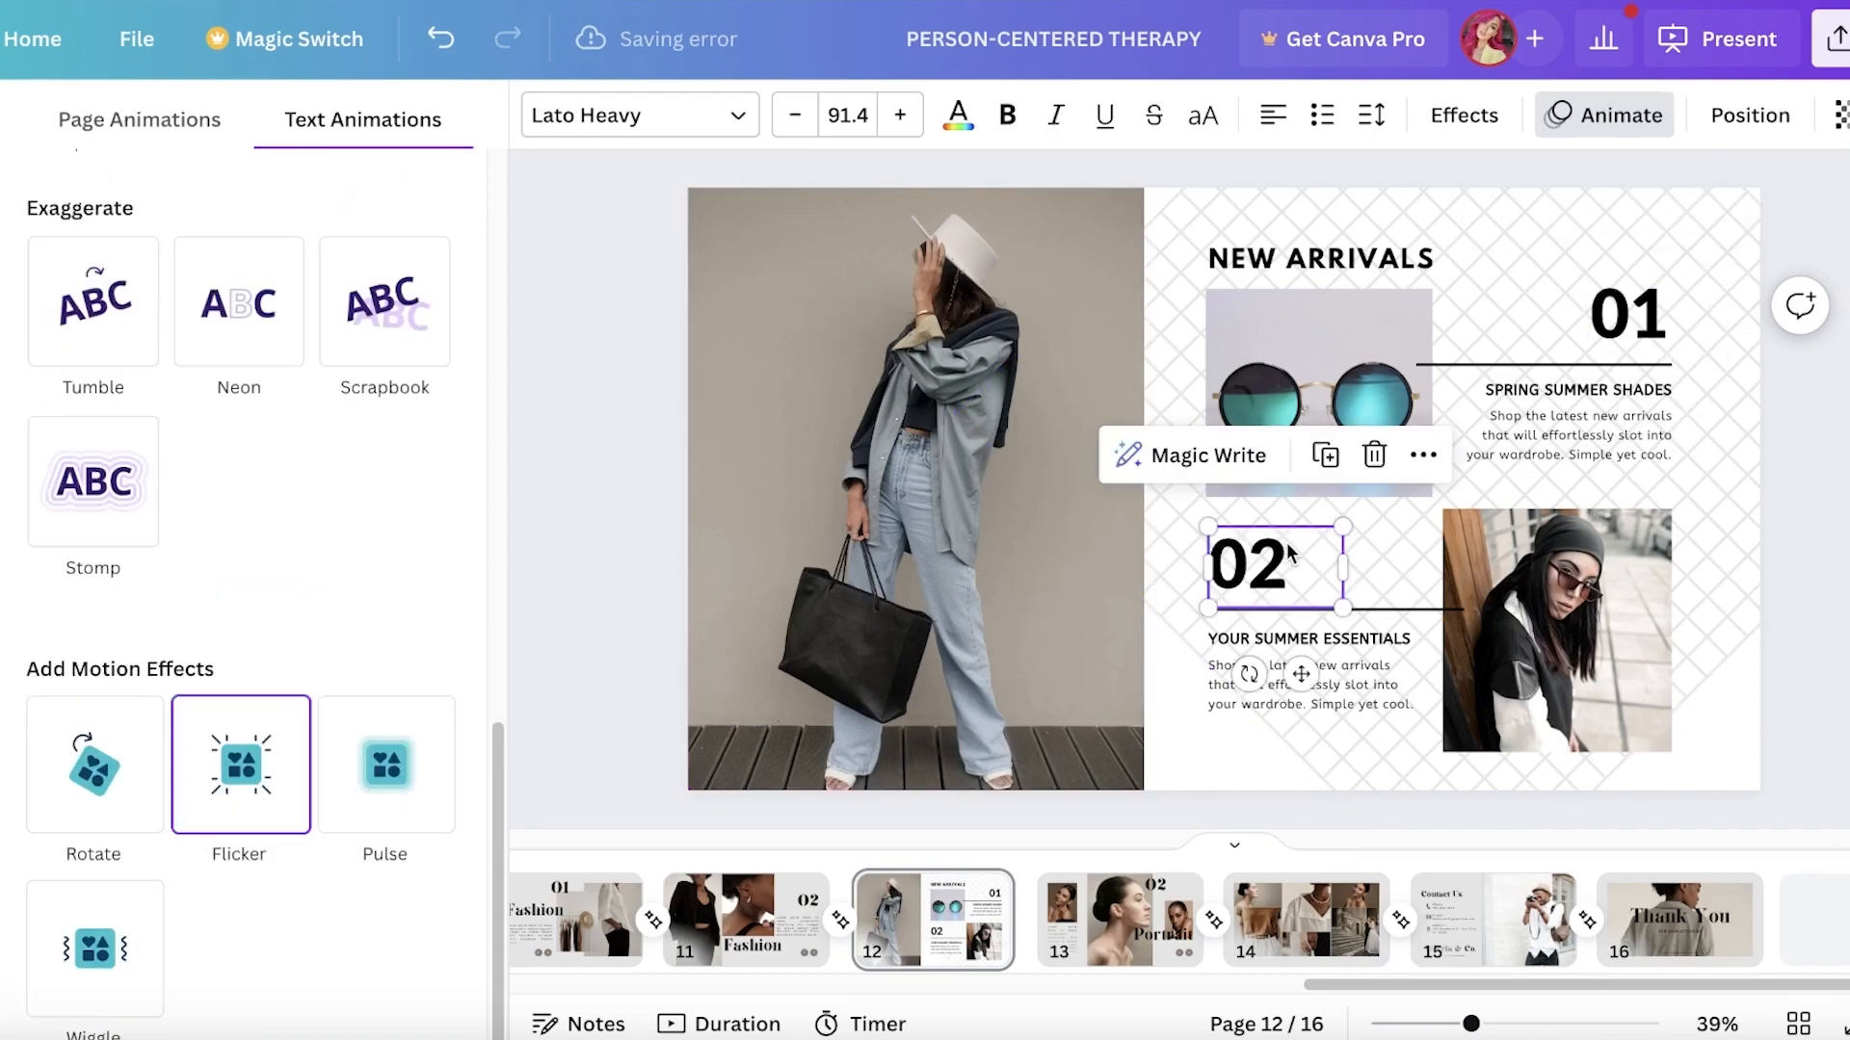
pyautogui.click(240, 764)
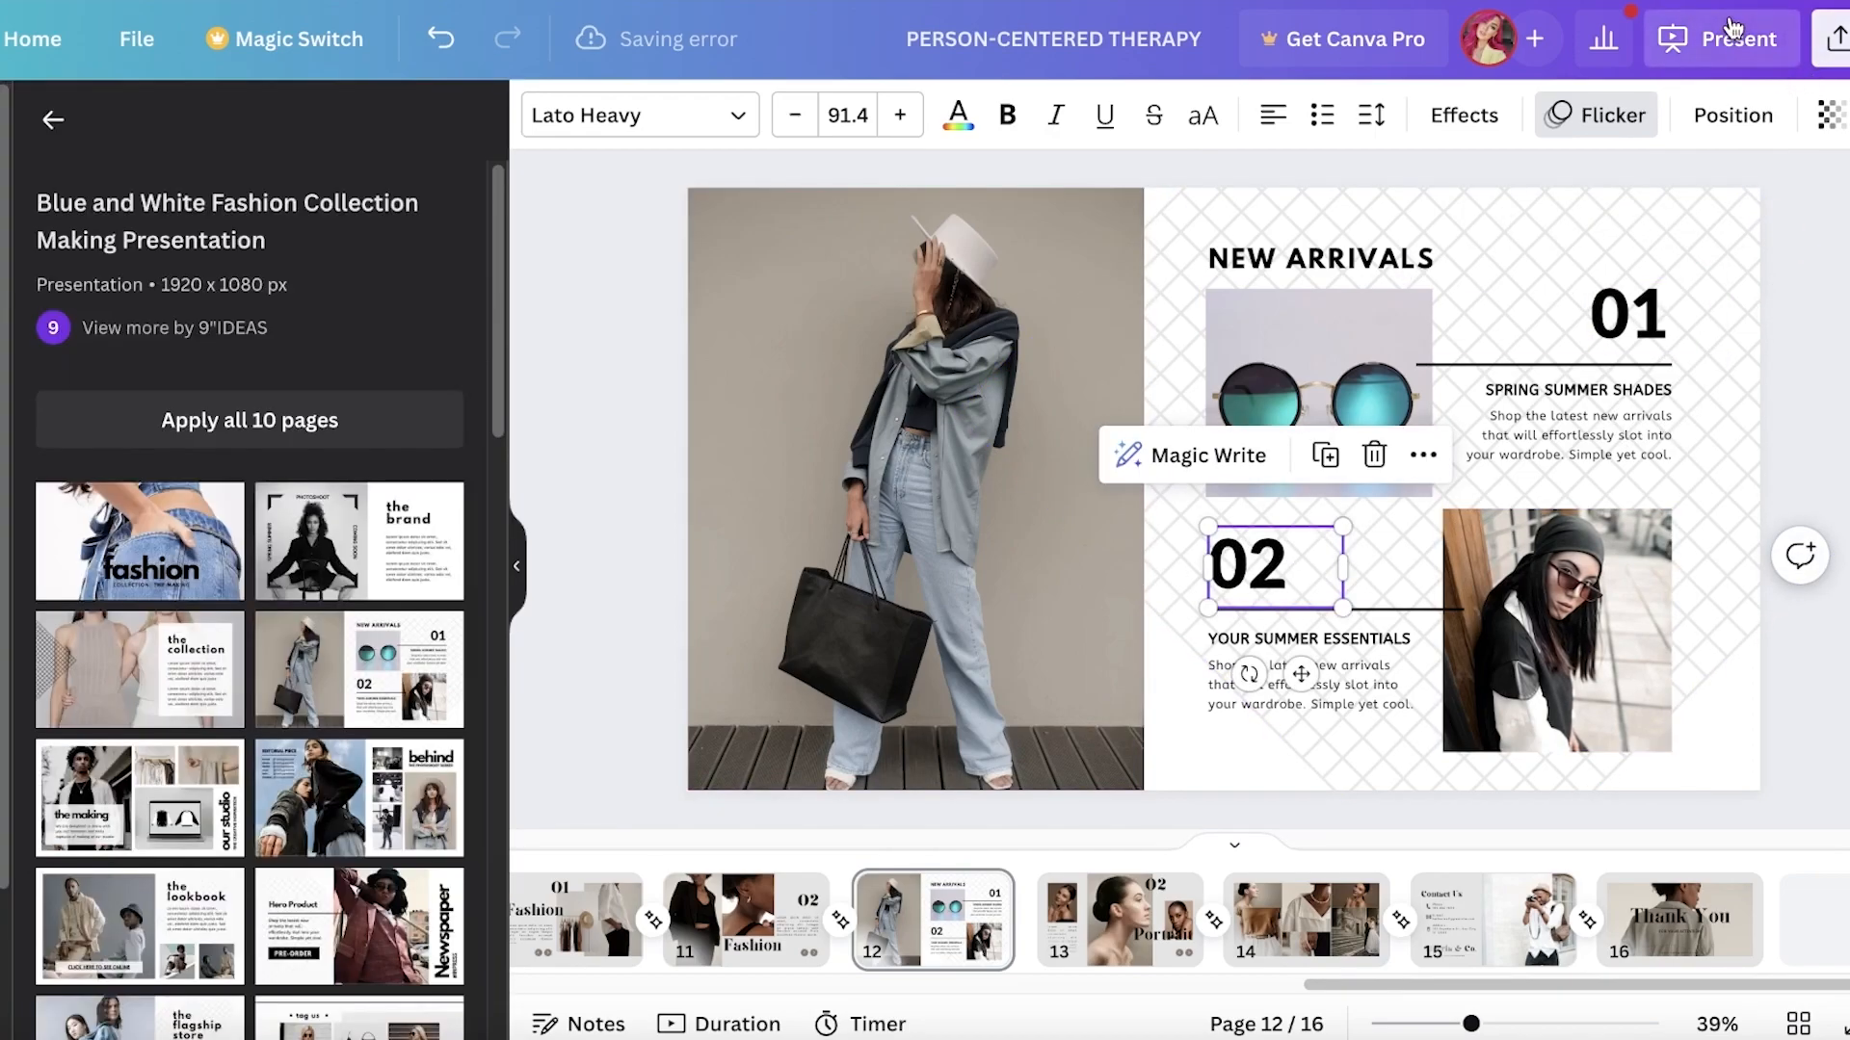
# Preview the flickering numbers on page 12 in full-screen presentation and return to the editor
pyautogui.click(1731, 31)
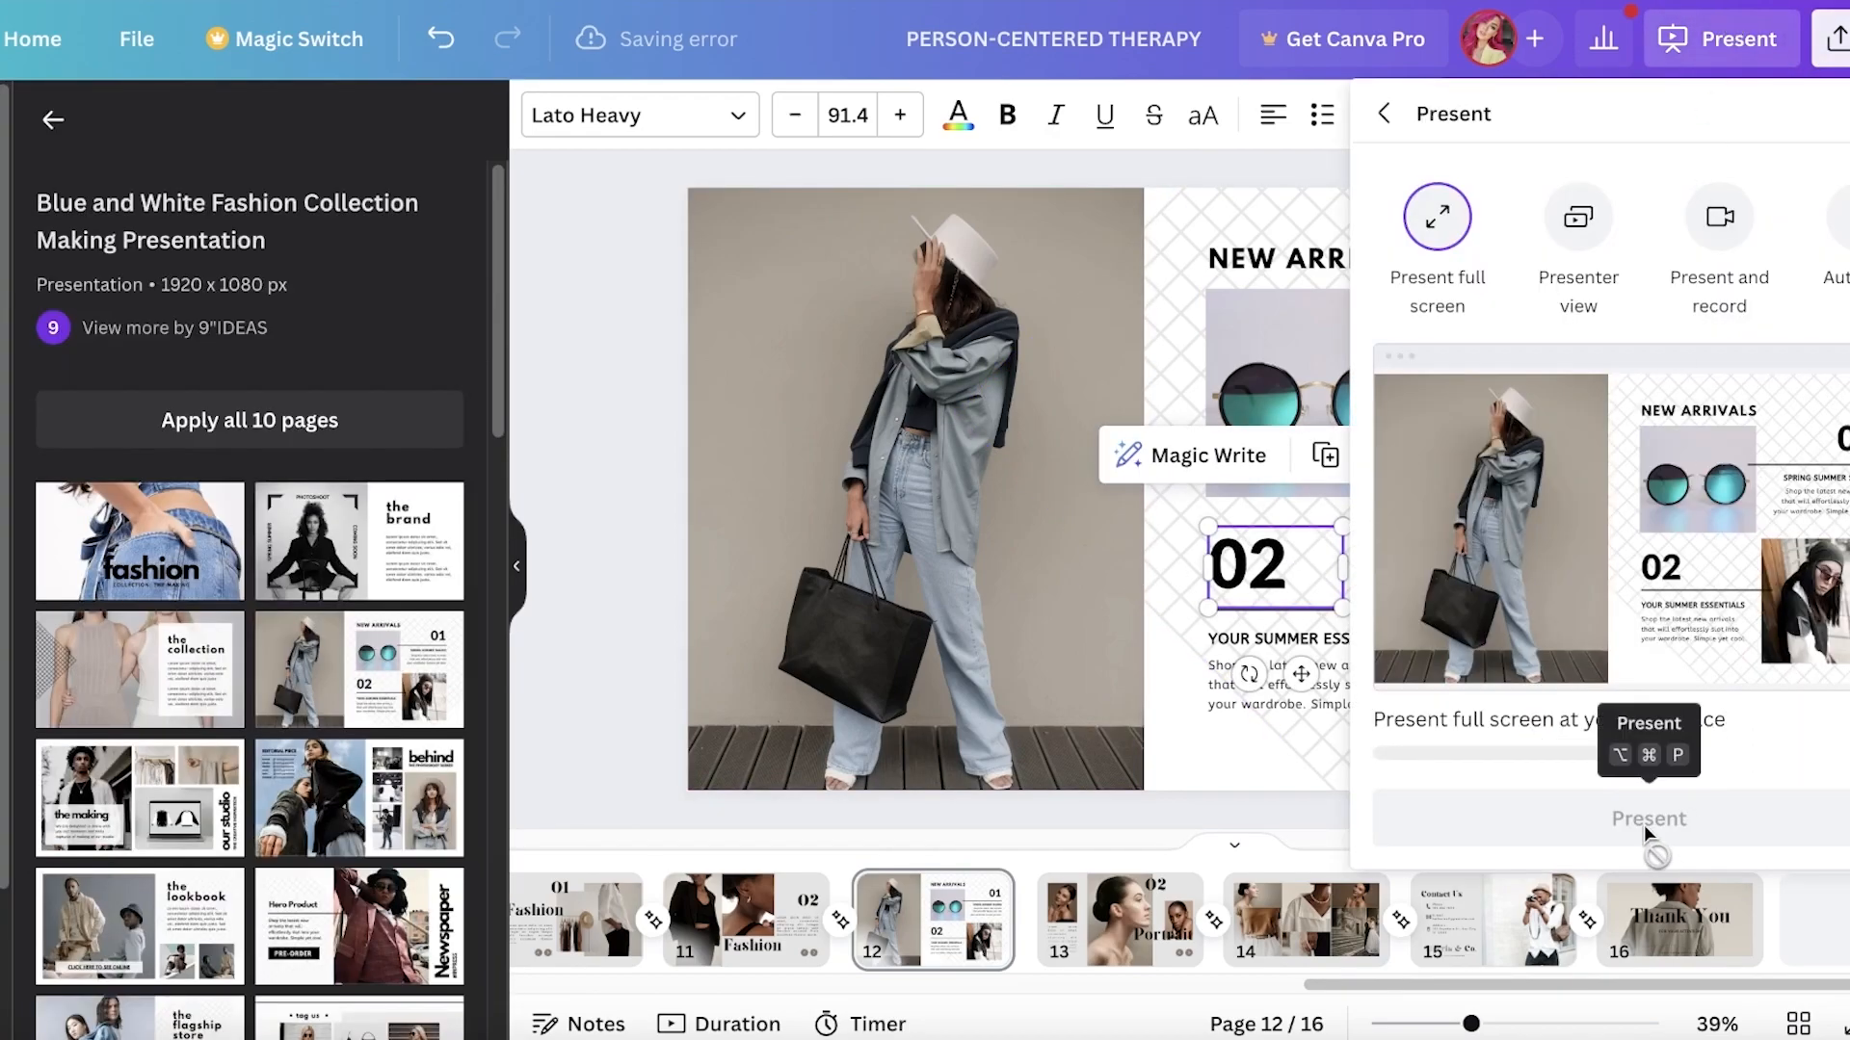
pyautogui.click(1643, 871)
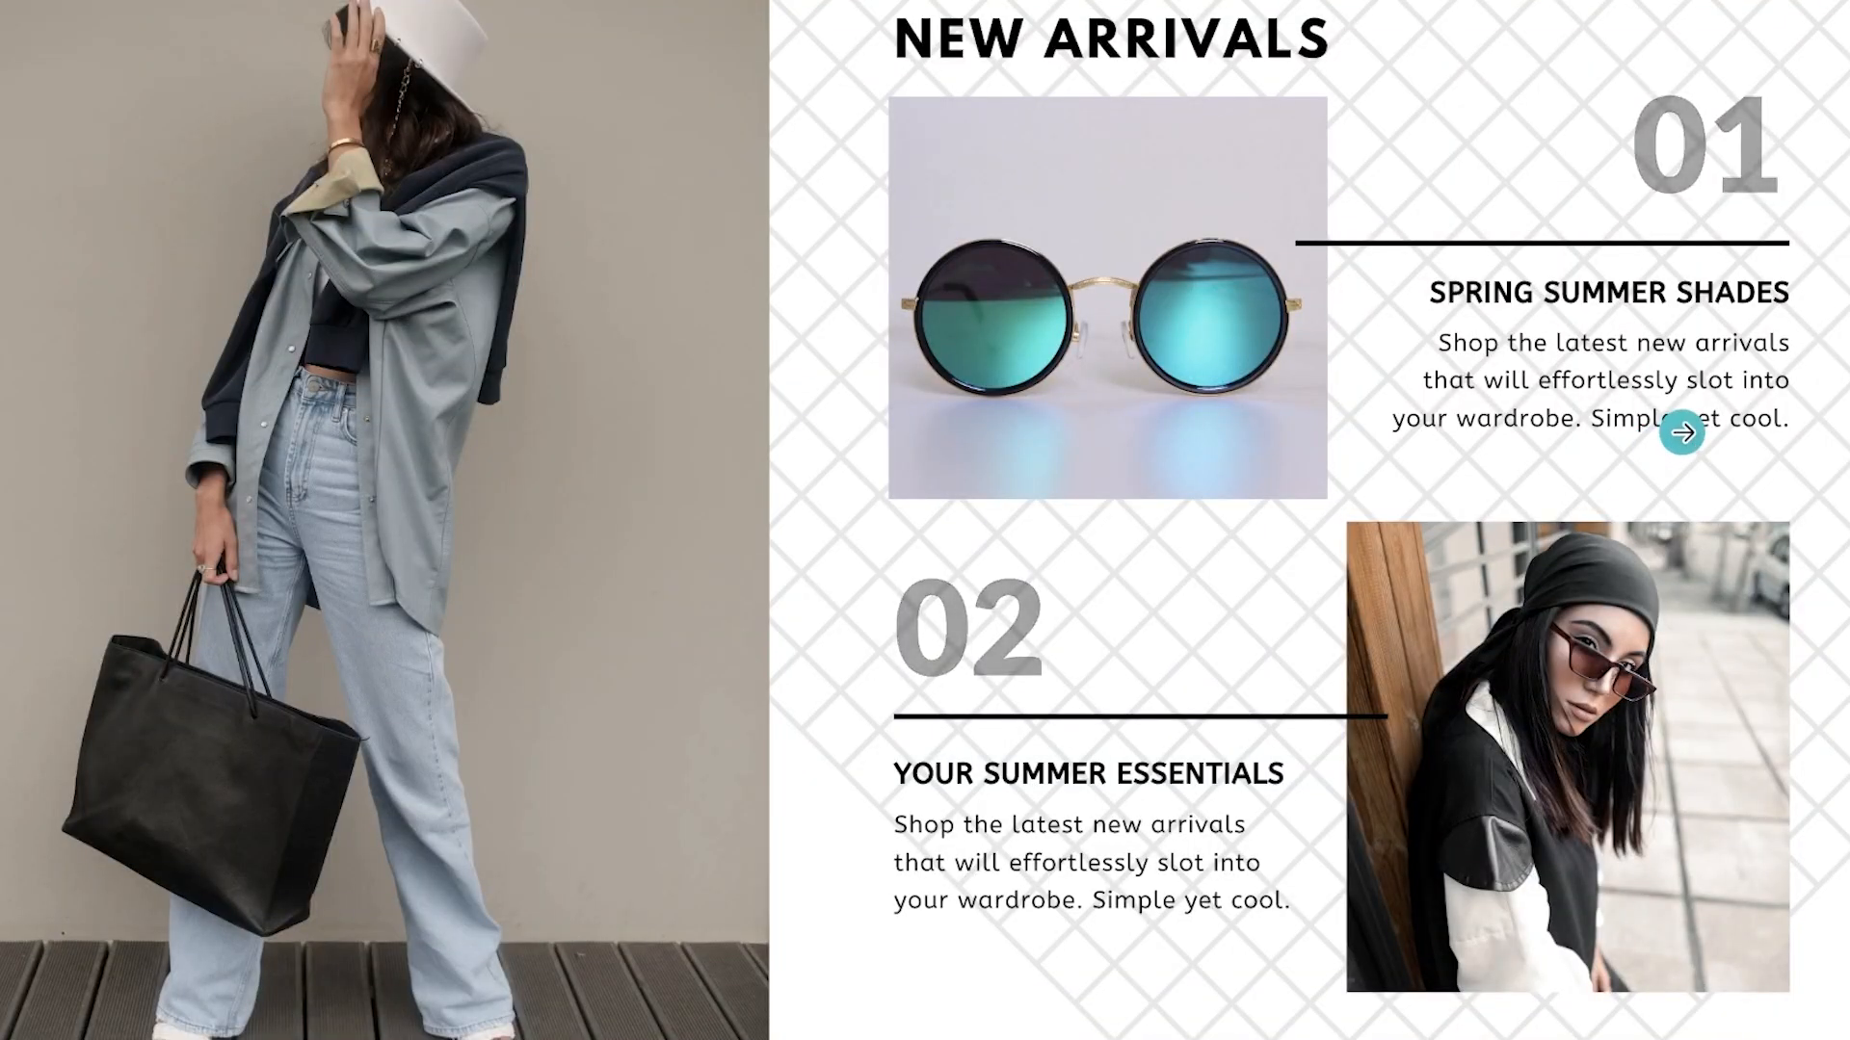
pyautogui.press('Escape')
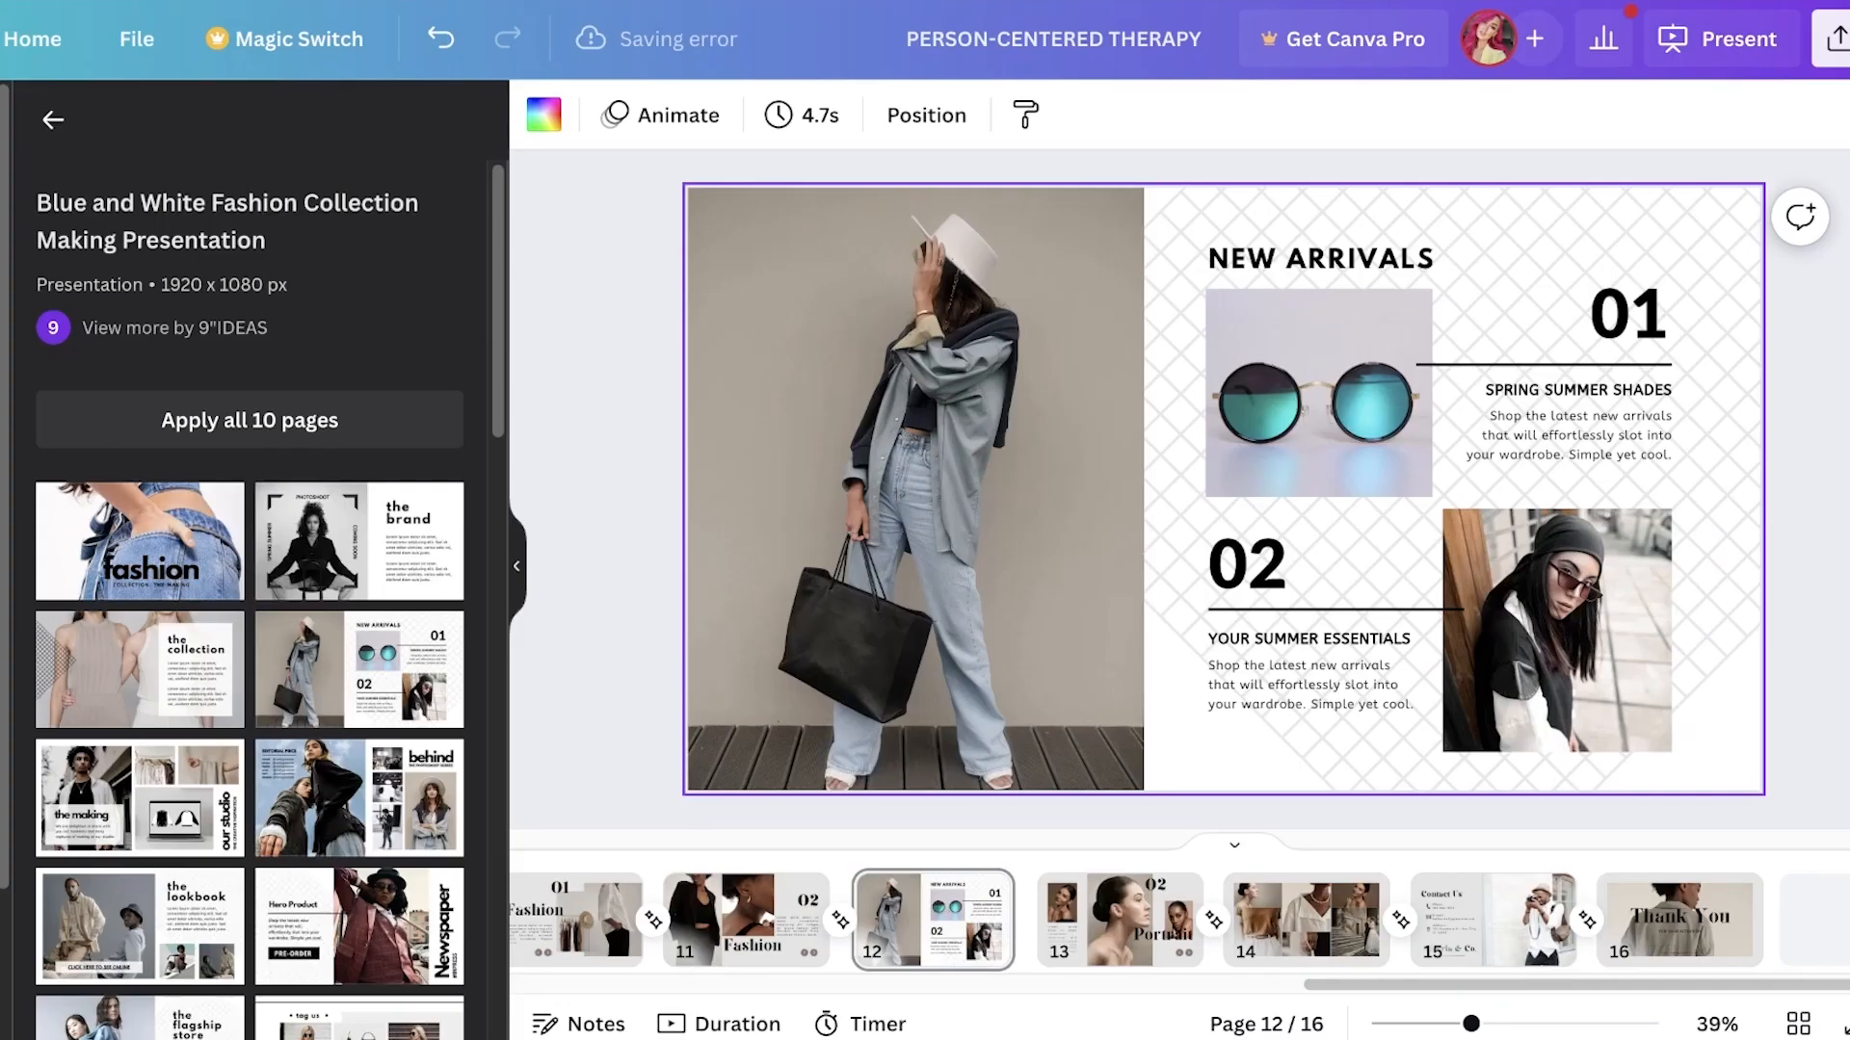